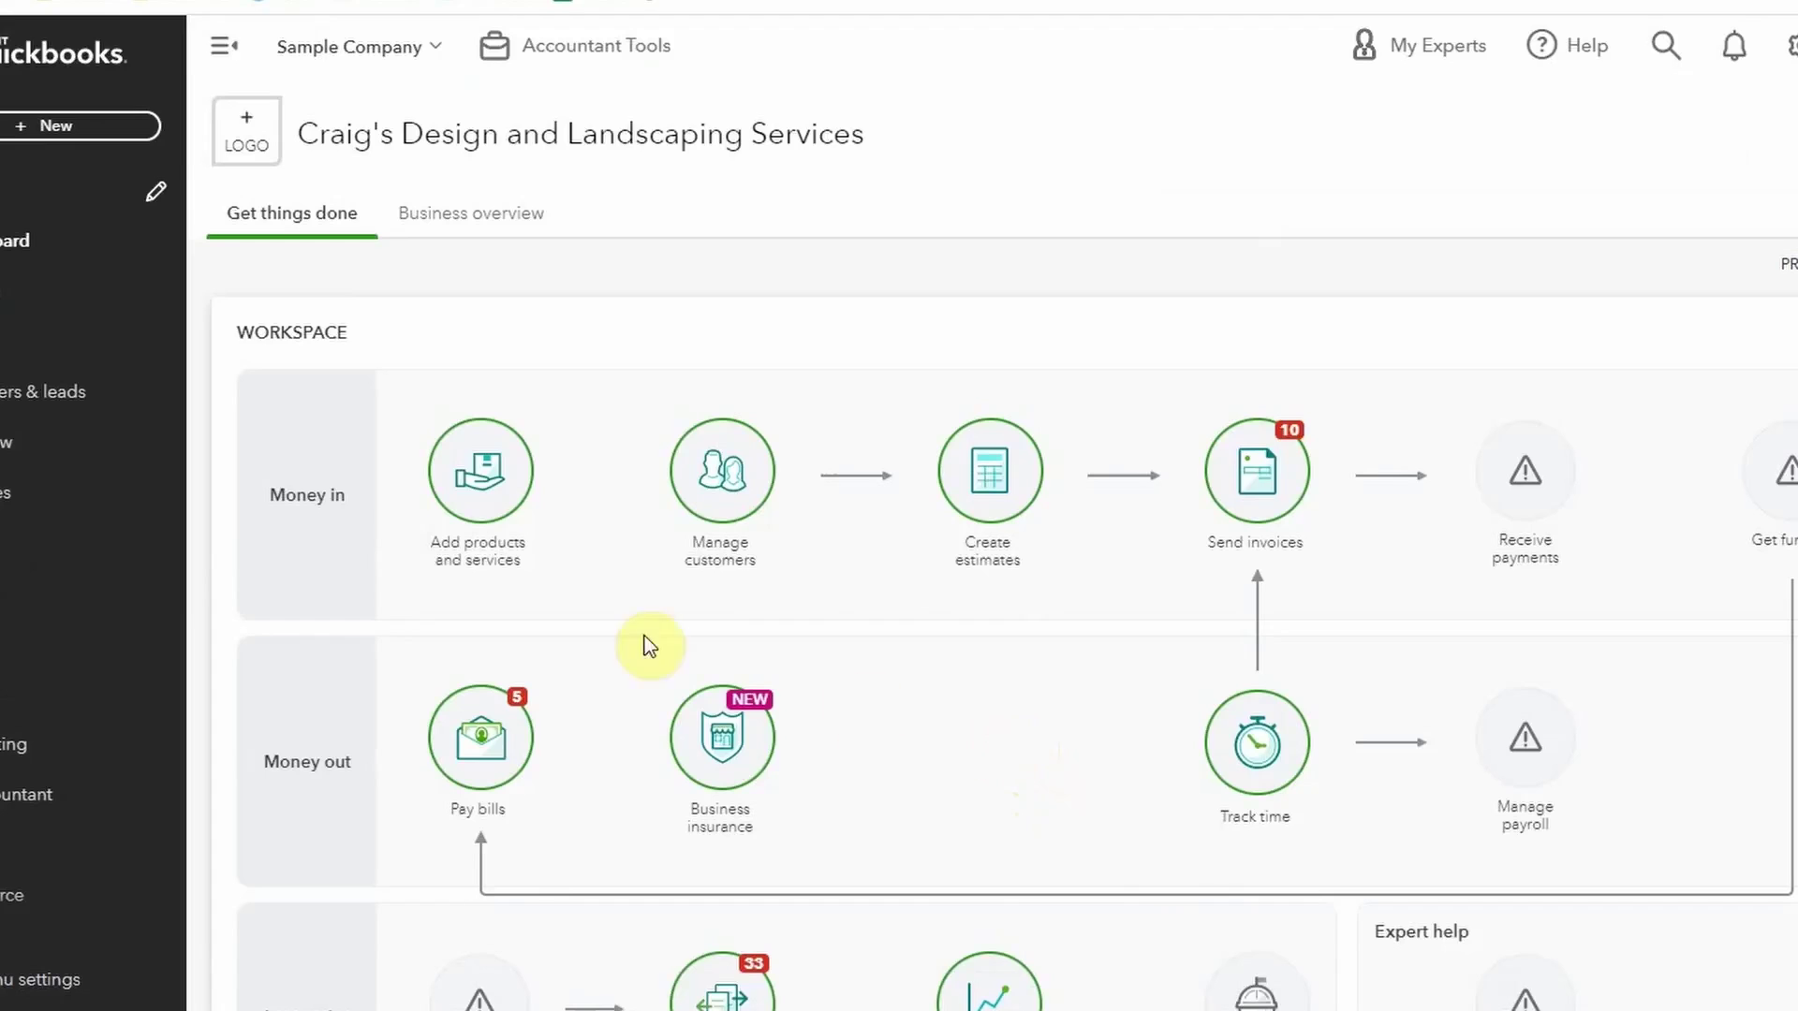
Open the Banking transactions page and switch to the Checking account
{"action": "left_click", "coordinate": [62, 279]}
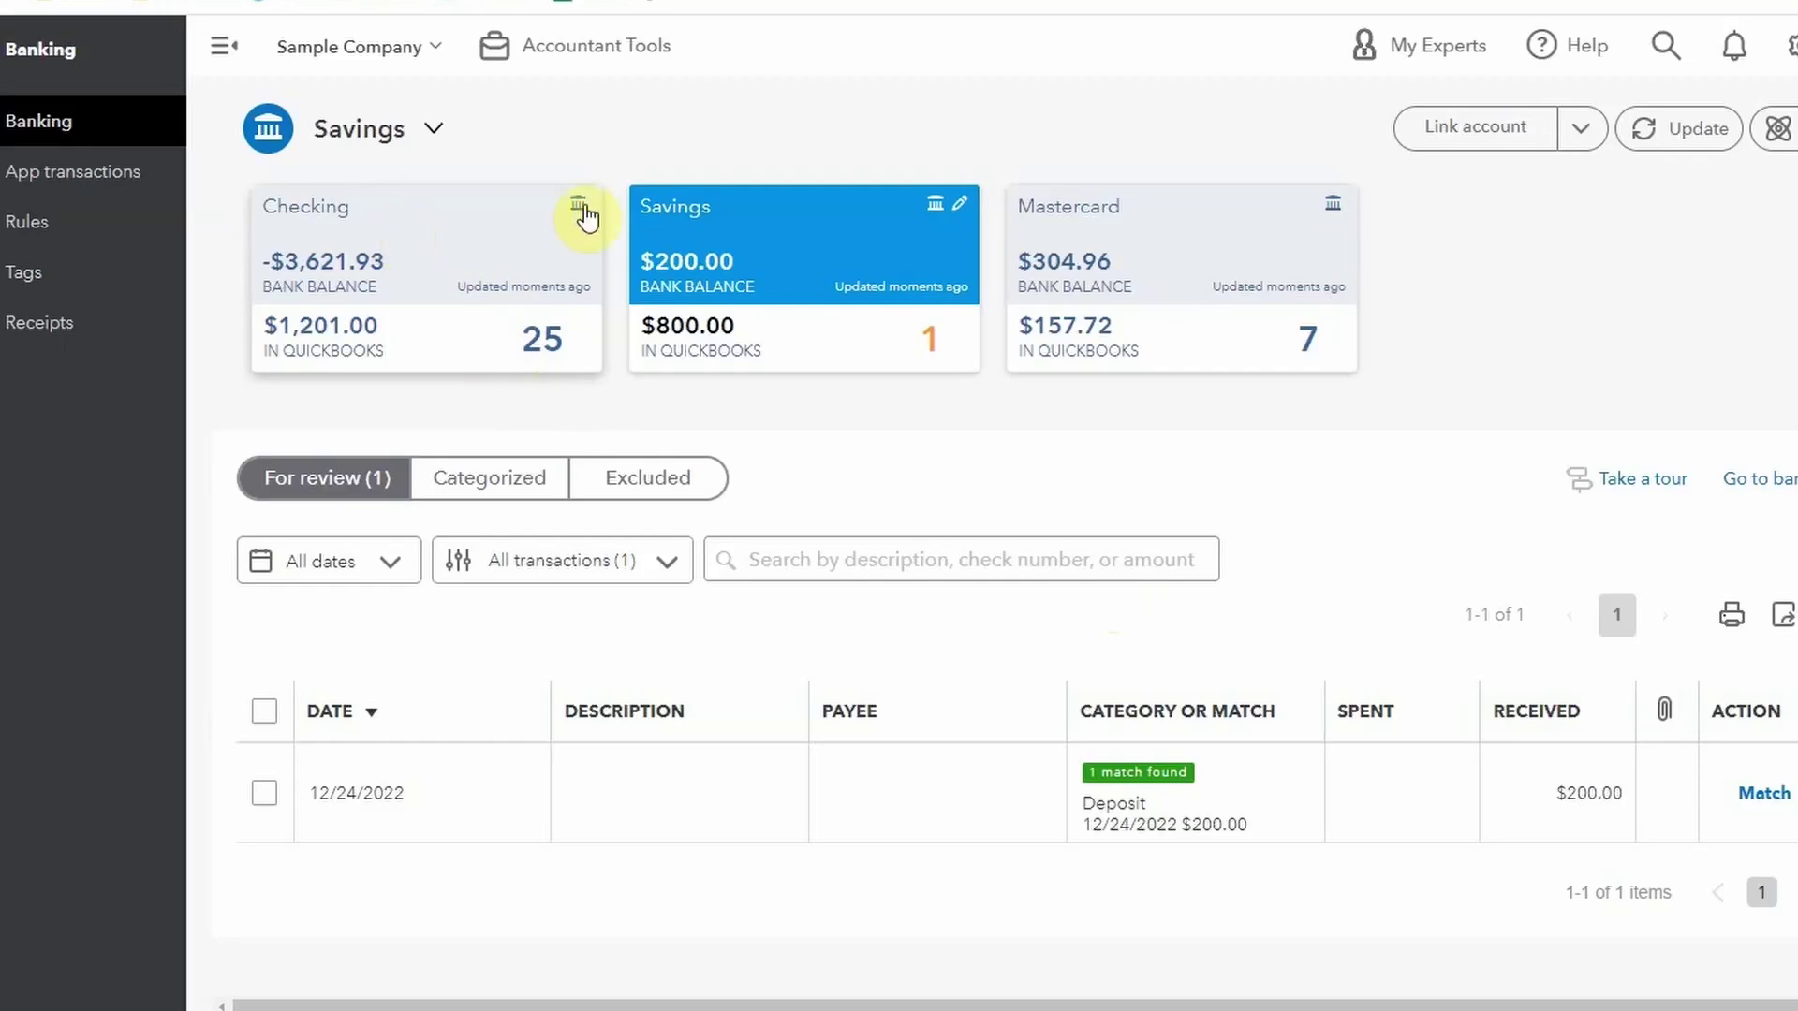
{"action": "left_click", "coordinate": [482, 345]}
Try to link a Bank of America account and return to the Checking transactions
{"action": "left_click", "coordinate": [1499, 131]}
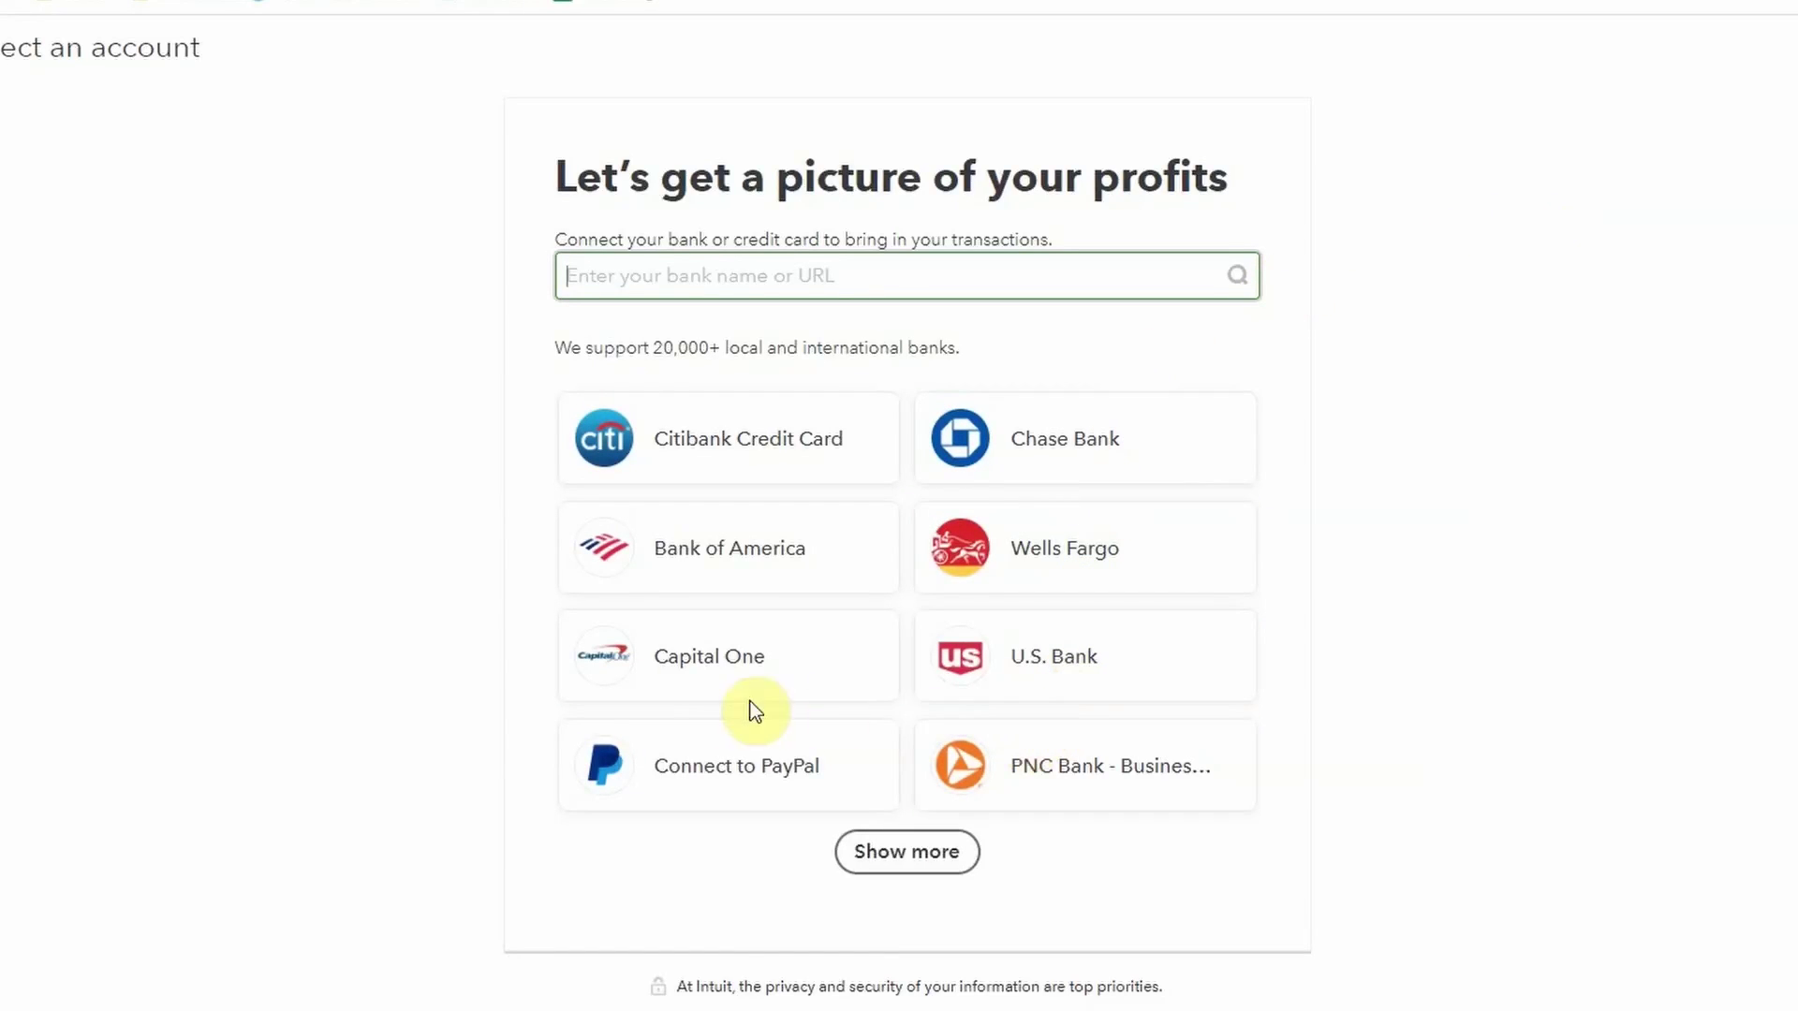
{"action": "left_click", "coordinate": [748, 547]}
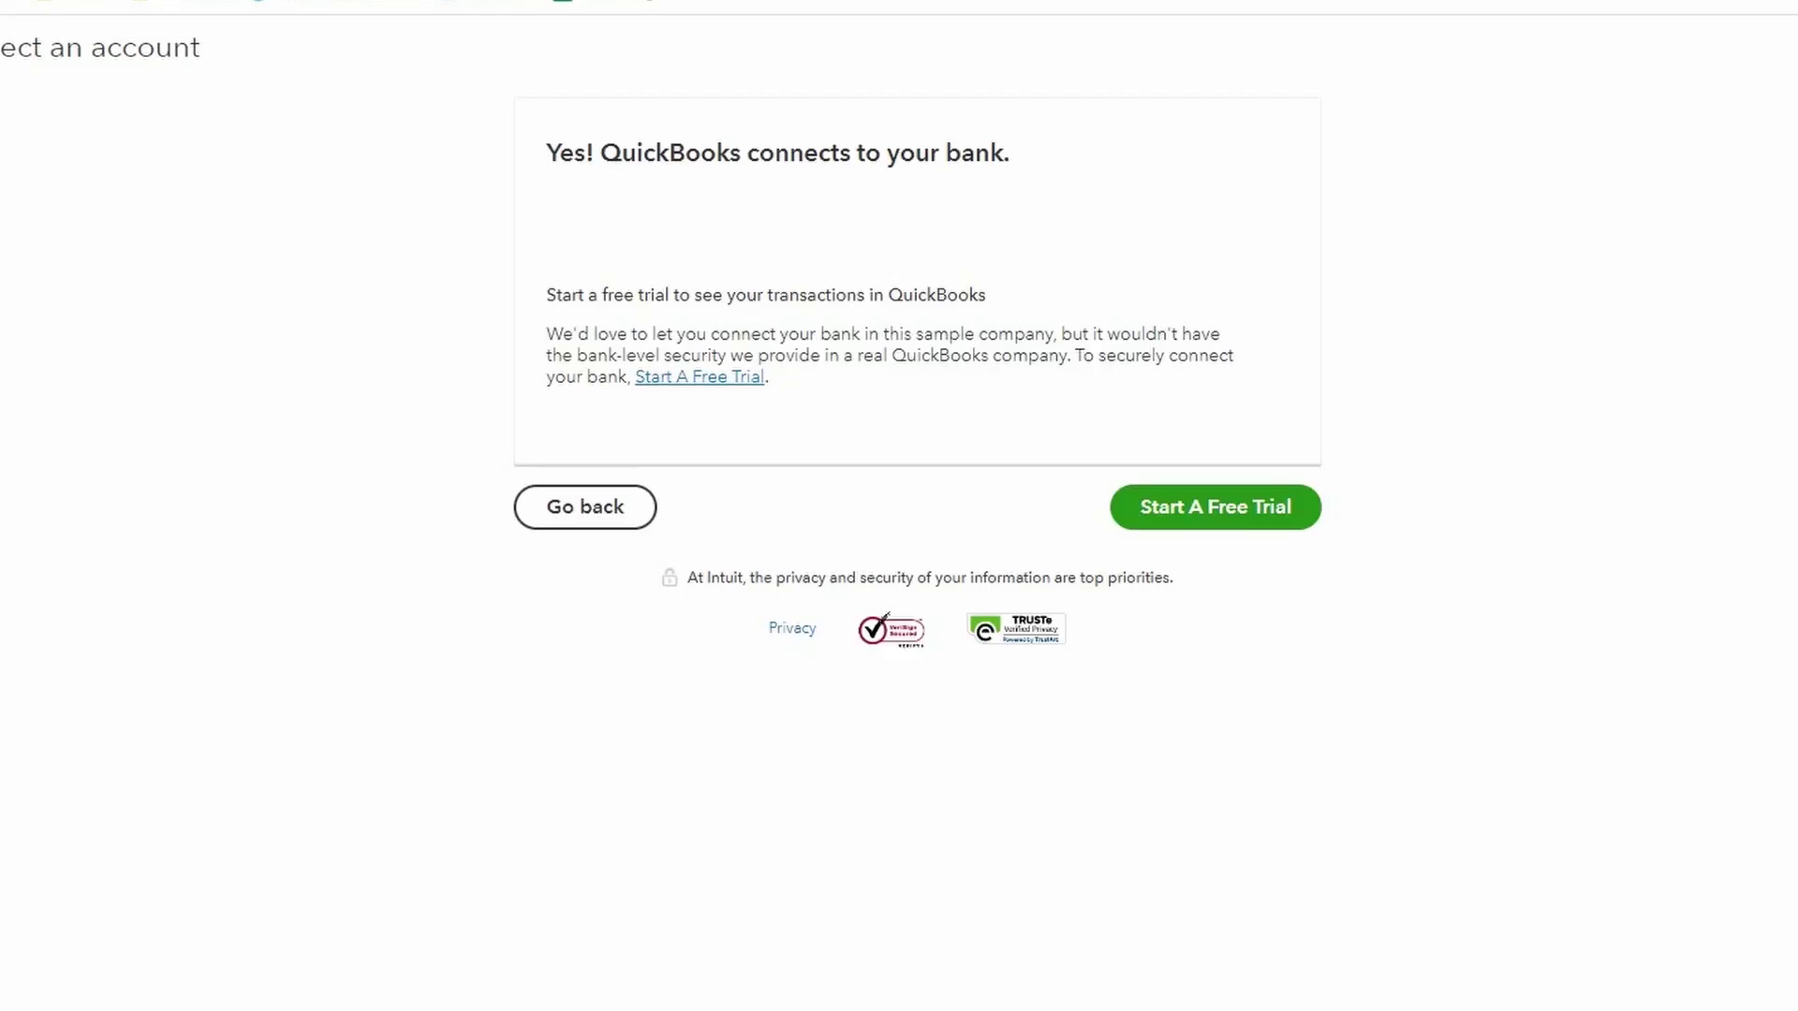
{"action": "key", "text": "alt+Left"}
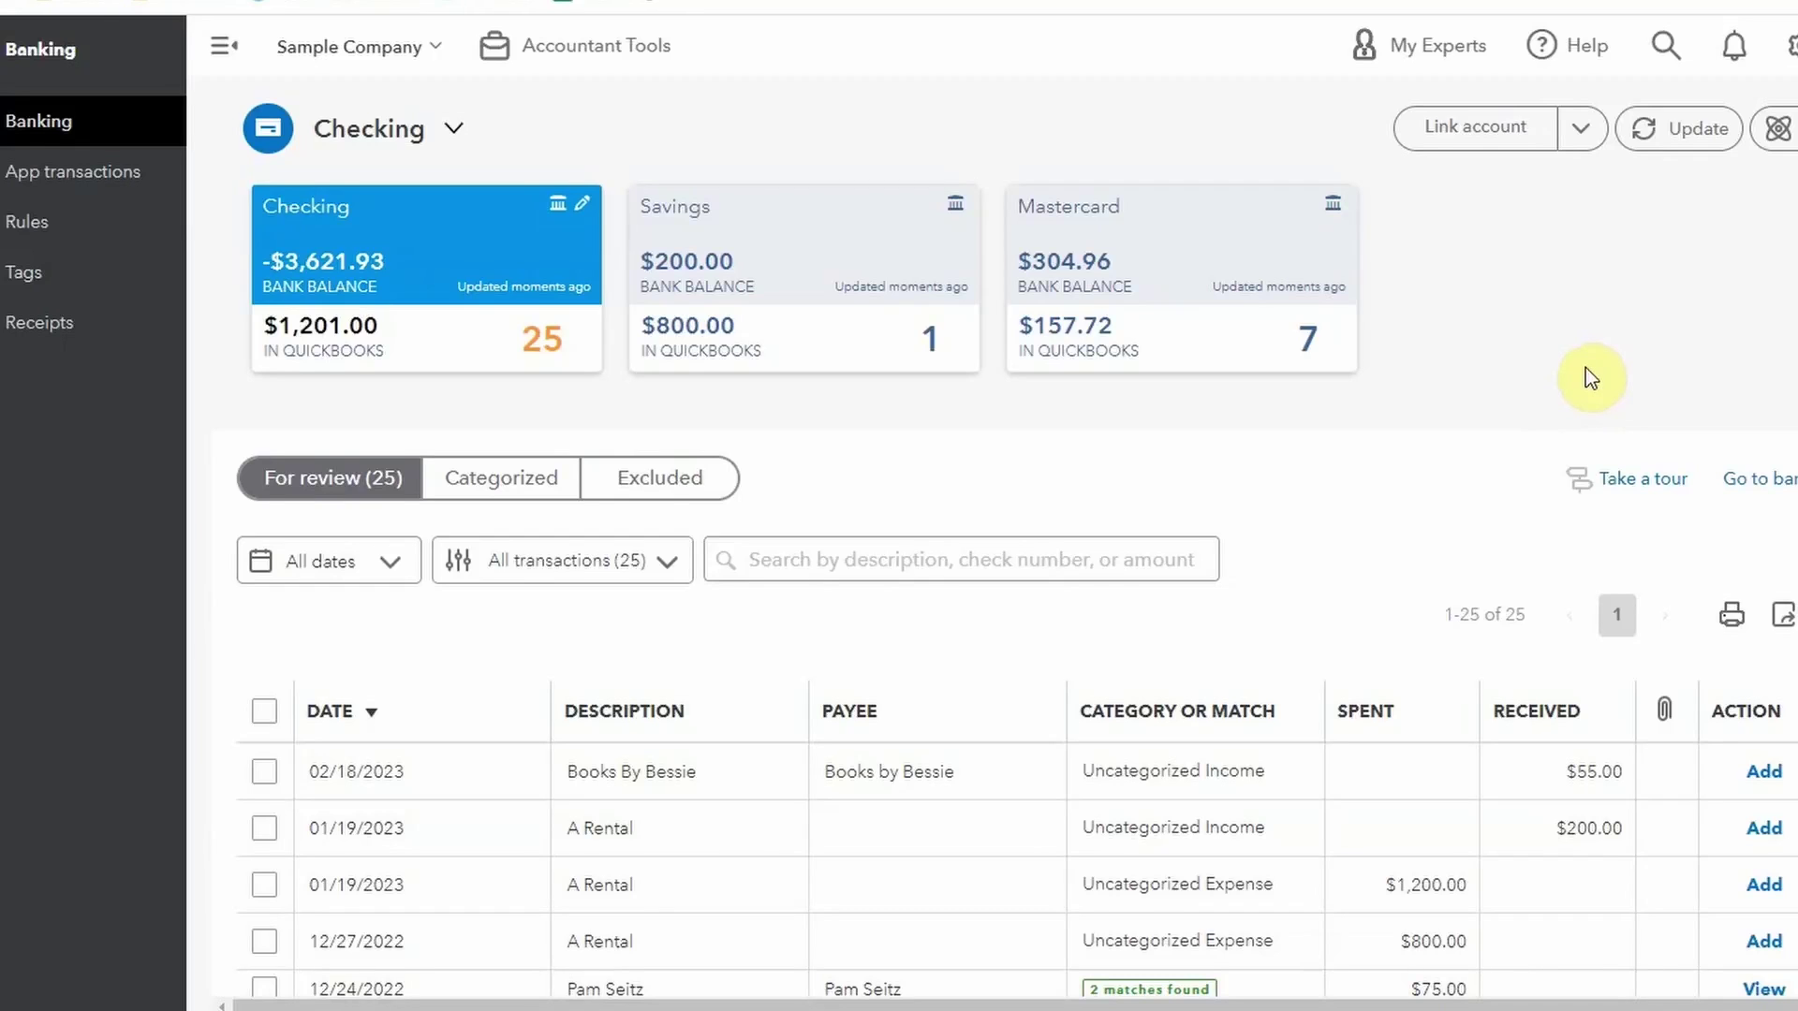
Examine the manual bank transaction upload page and its accepted file formats, especially CSV, and close it
{"action": "scroll", "coordinate": [1573, 427], "scroll_direction": "down", "scroll_amount": 5}
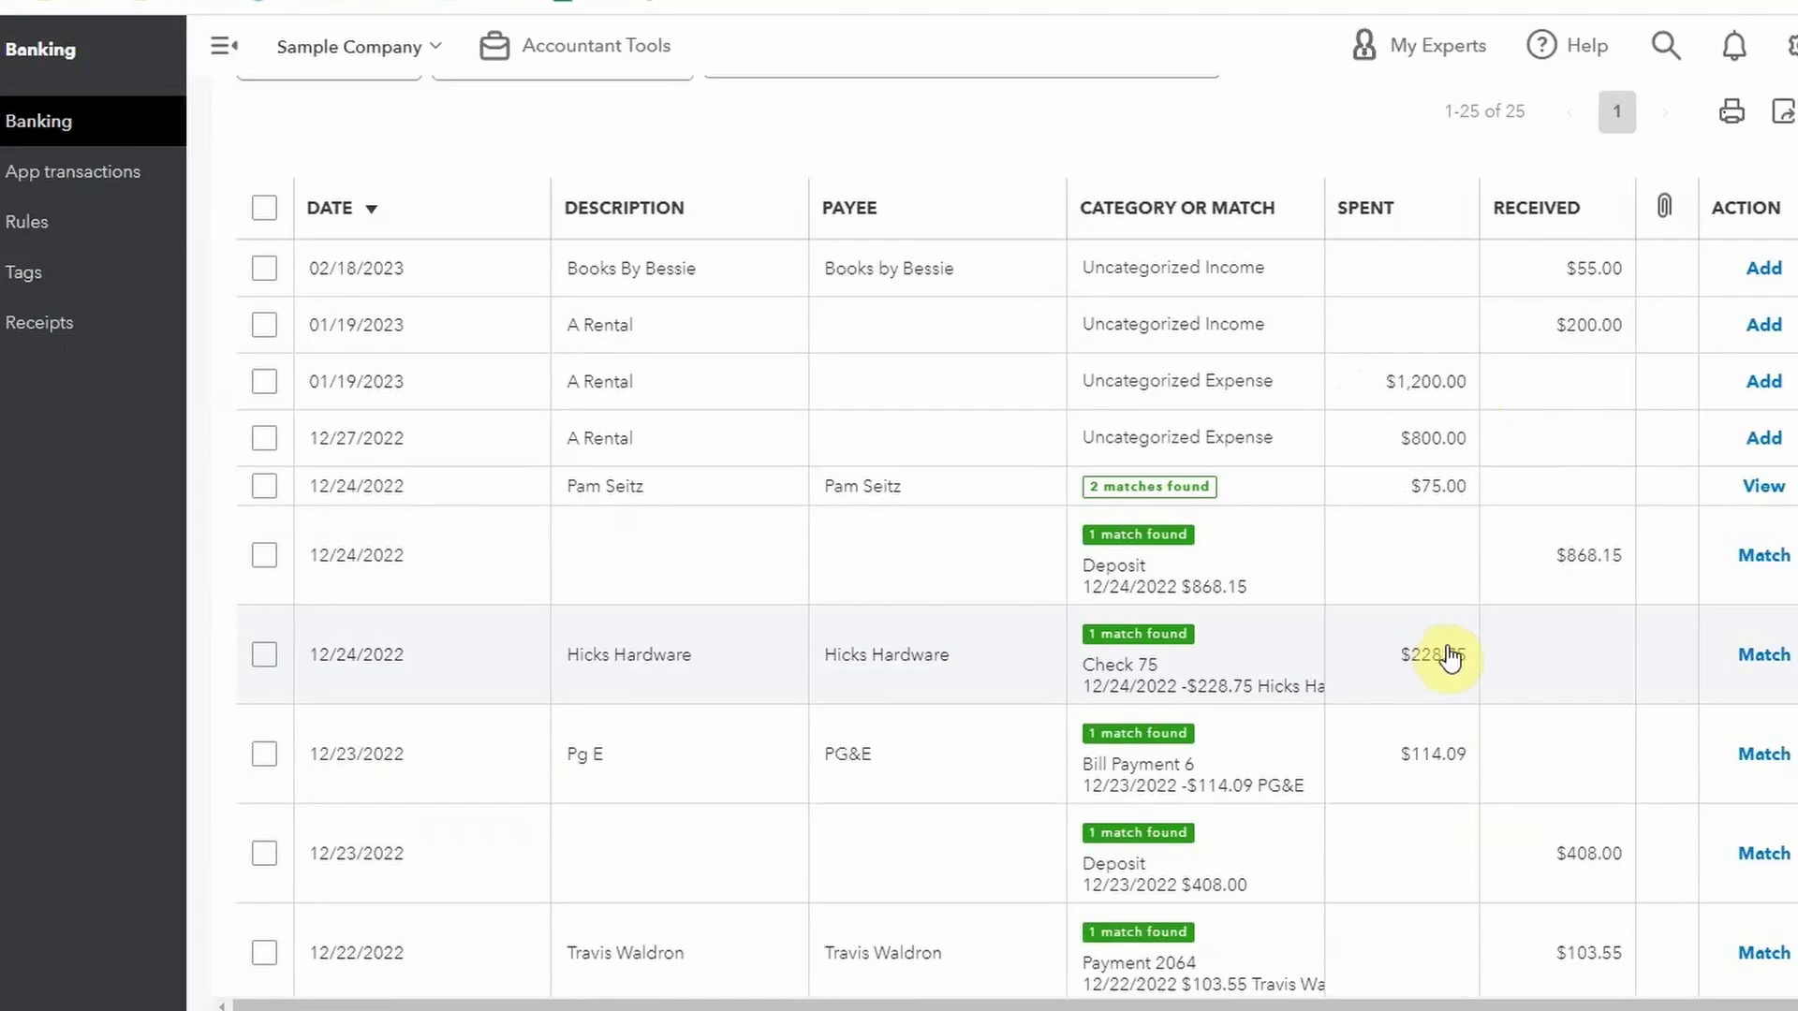
{"action": "scroll", "coordinate": [1449, 653], "scroll_direction": "up", "scroll_amount": 5}
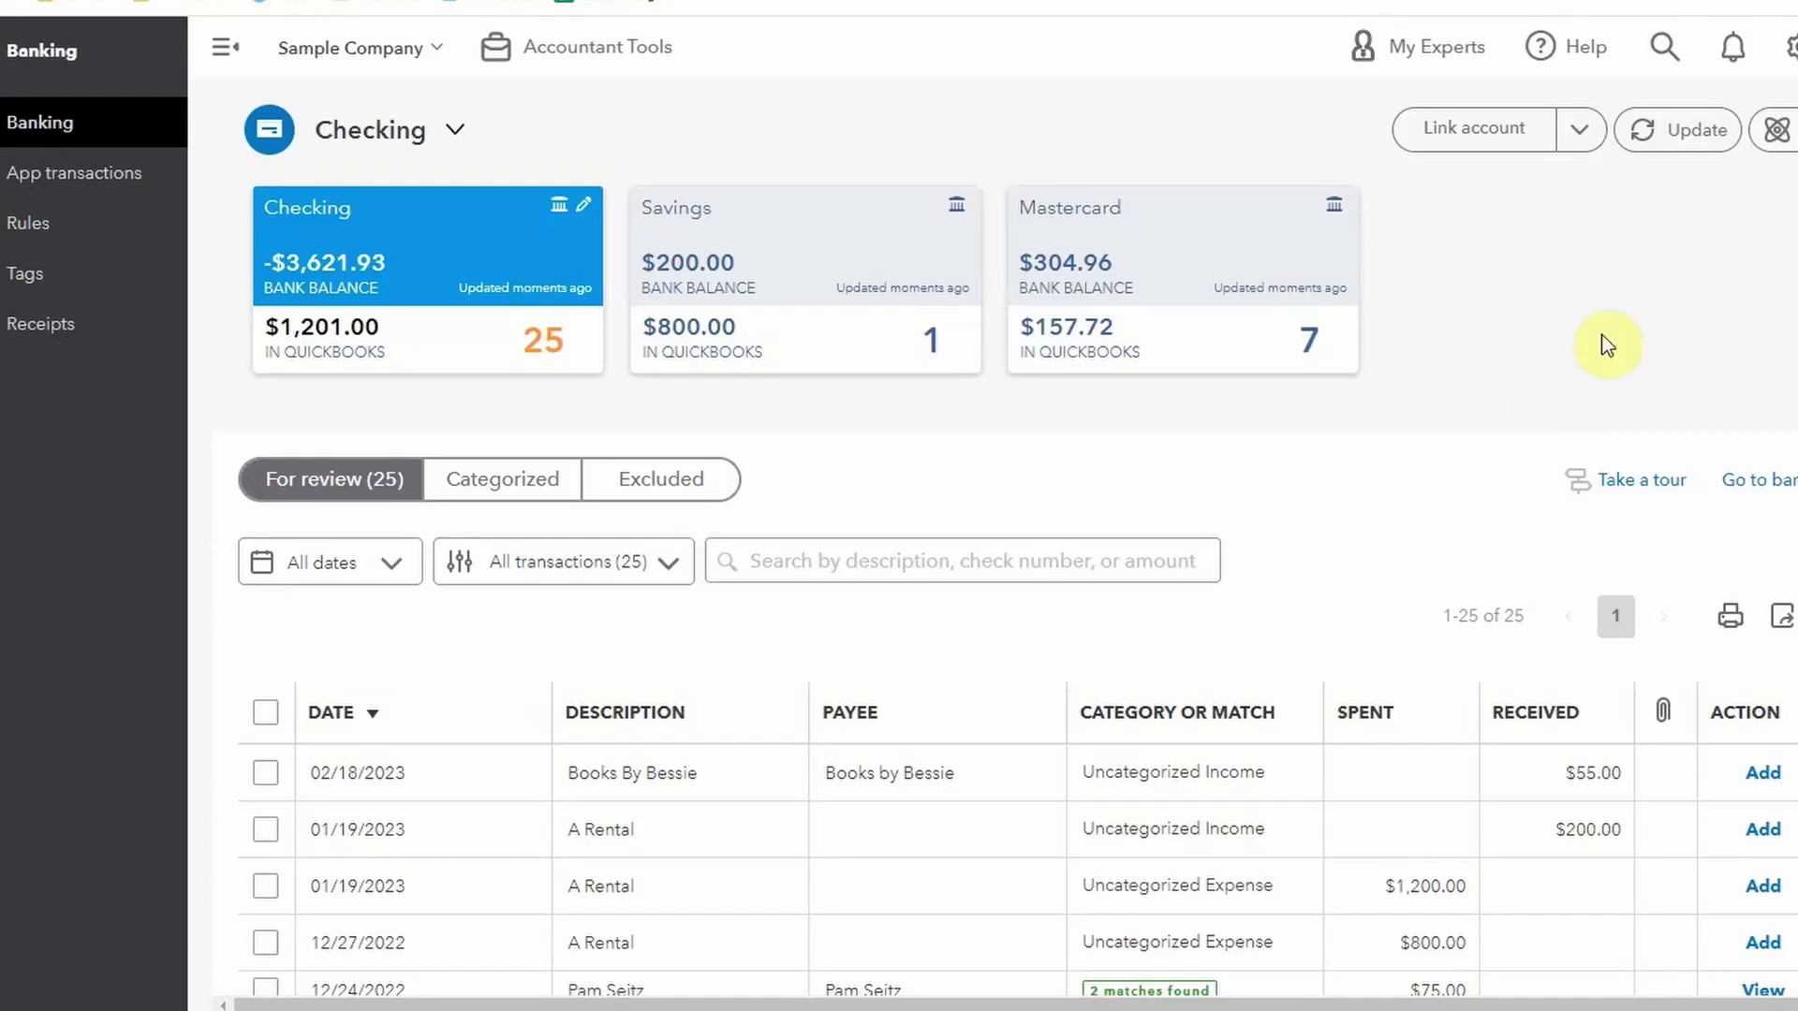
{"action": "left_click", "coordinate": [1583, 138]}
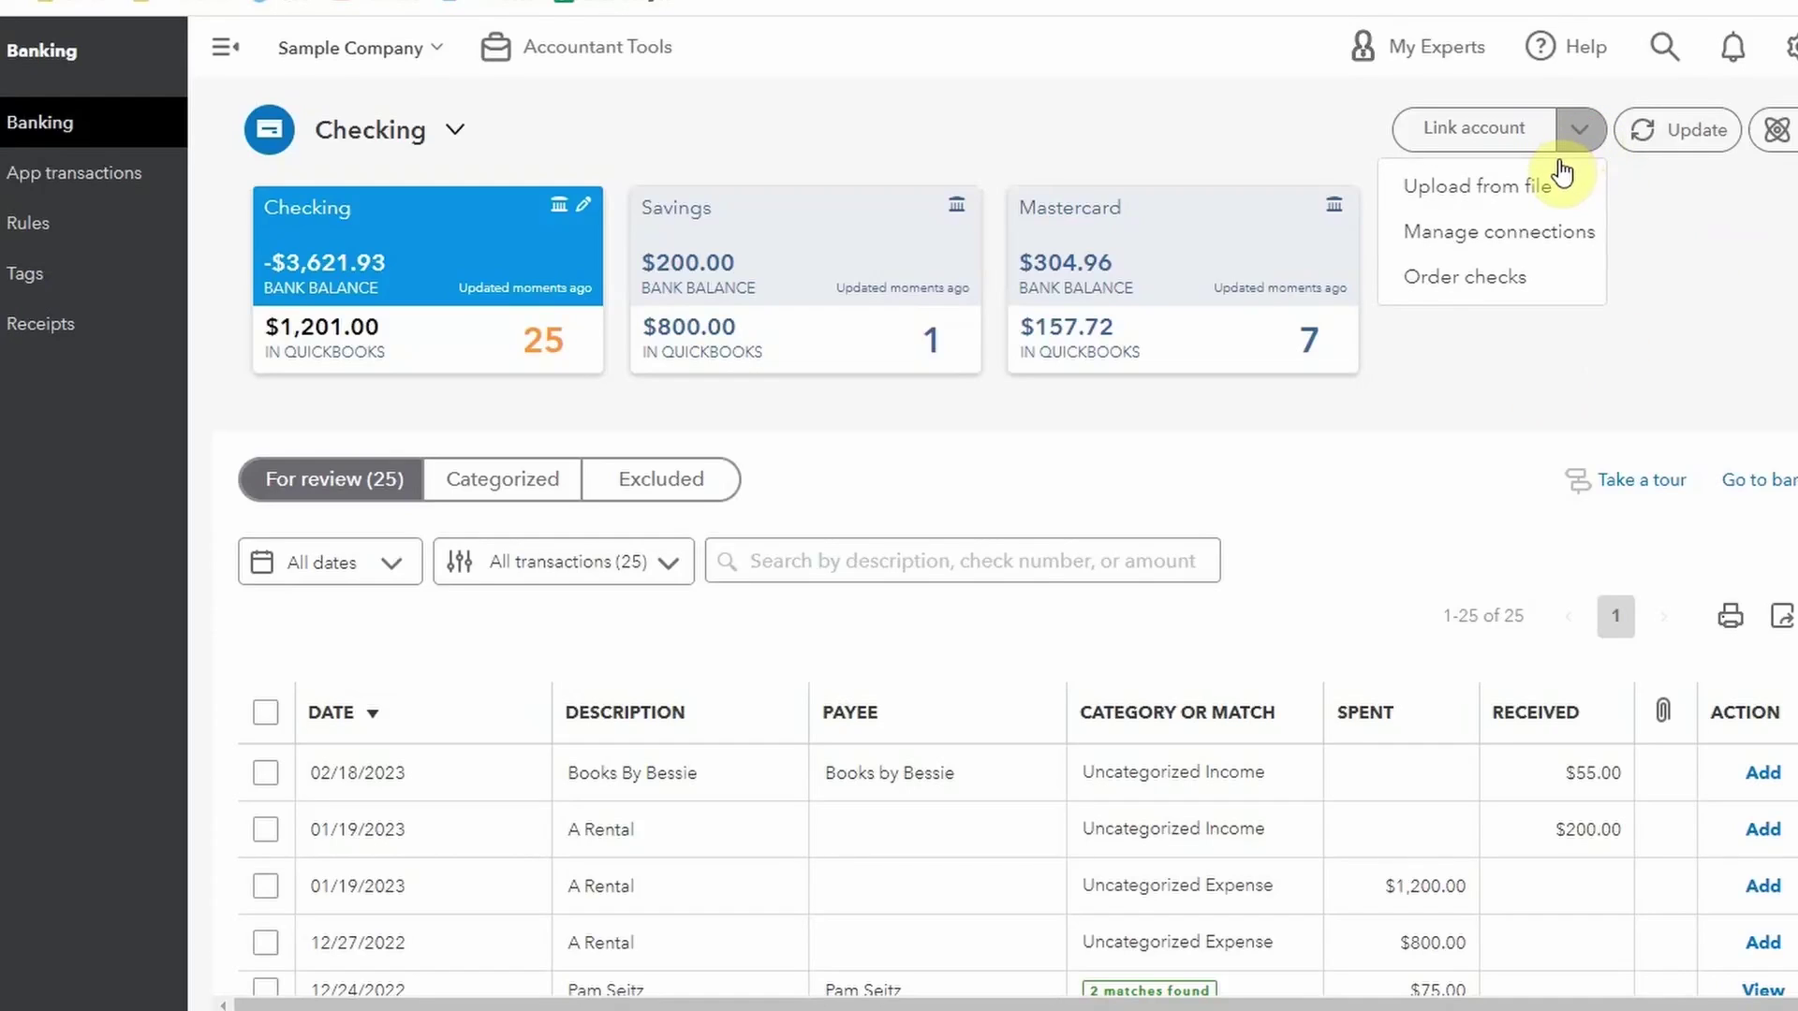
{"action": "left_click", "coordinate": [1515, 191]}
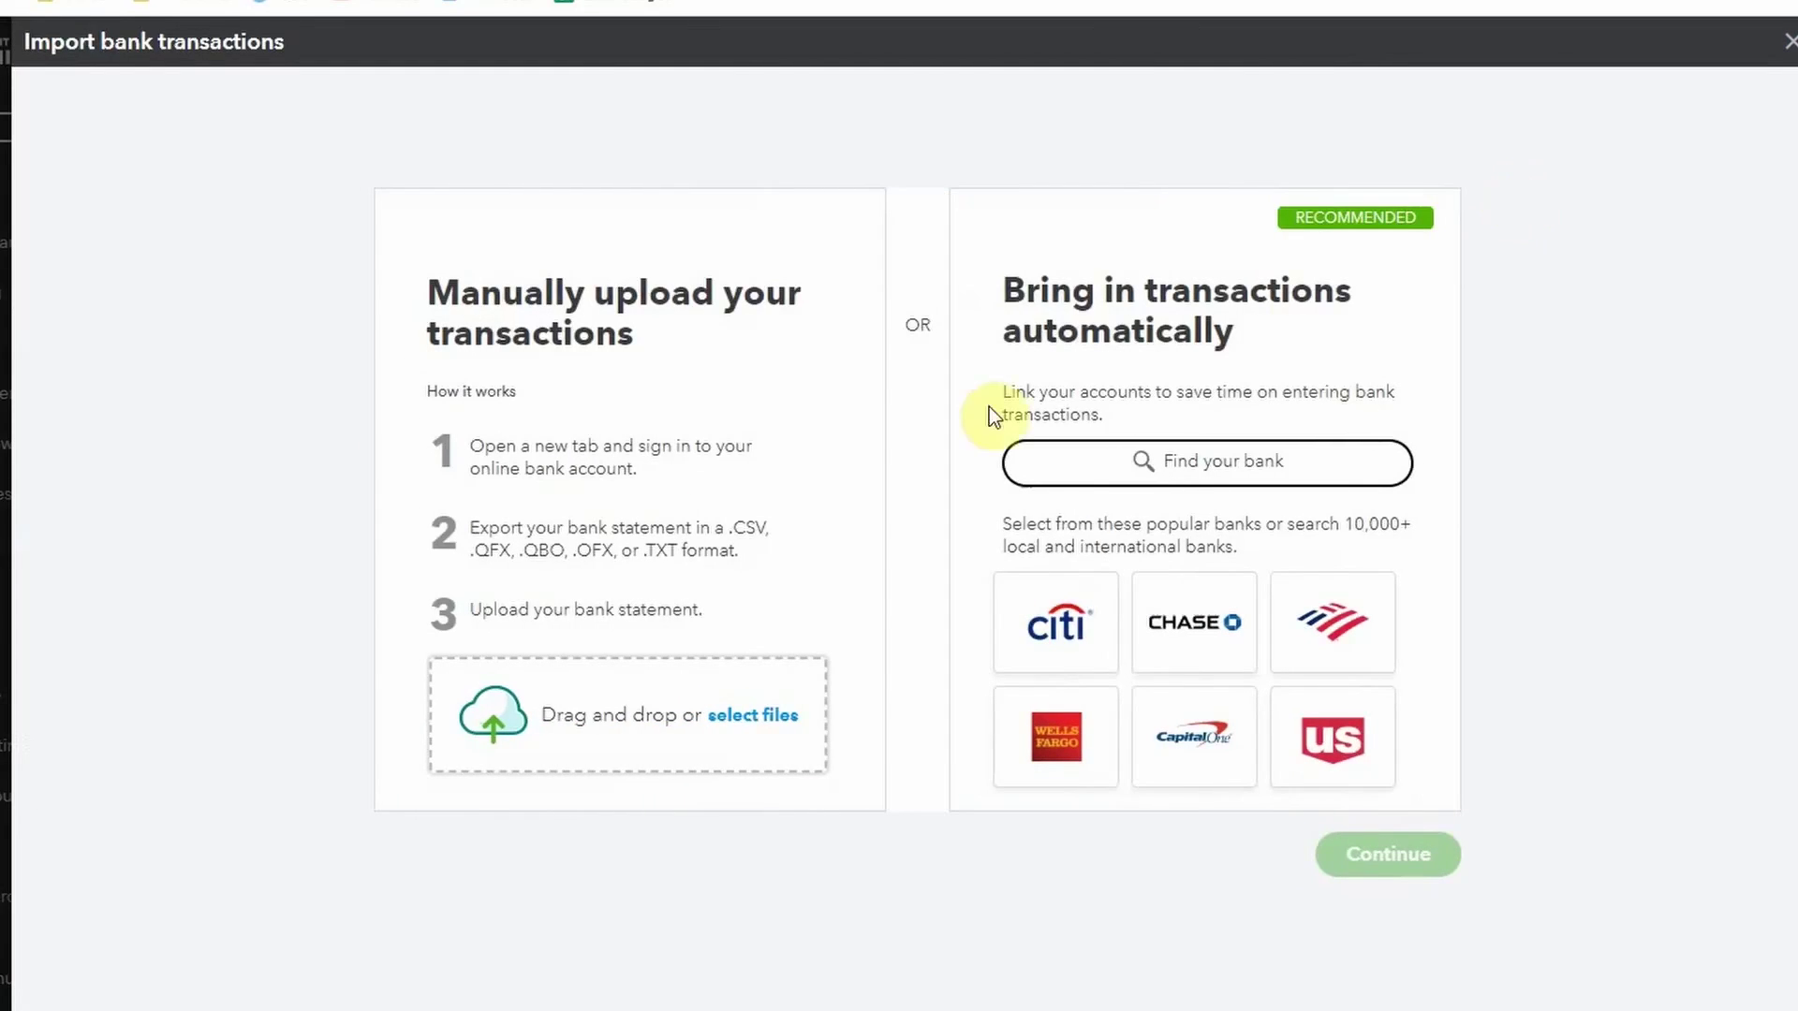
{"action": "left_click_drag", "start_coordinate": [470, 527], "coordinate": [771, 560]}
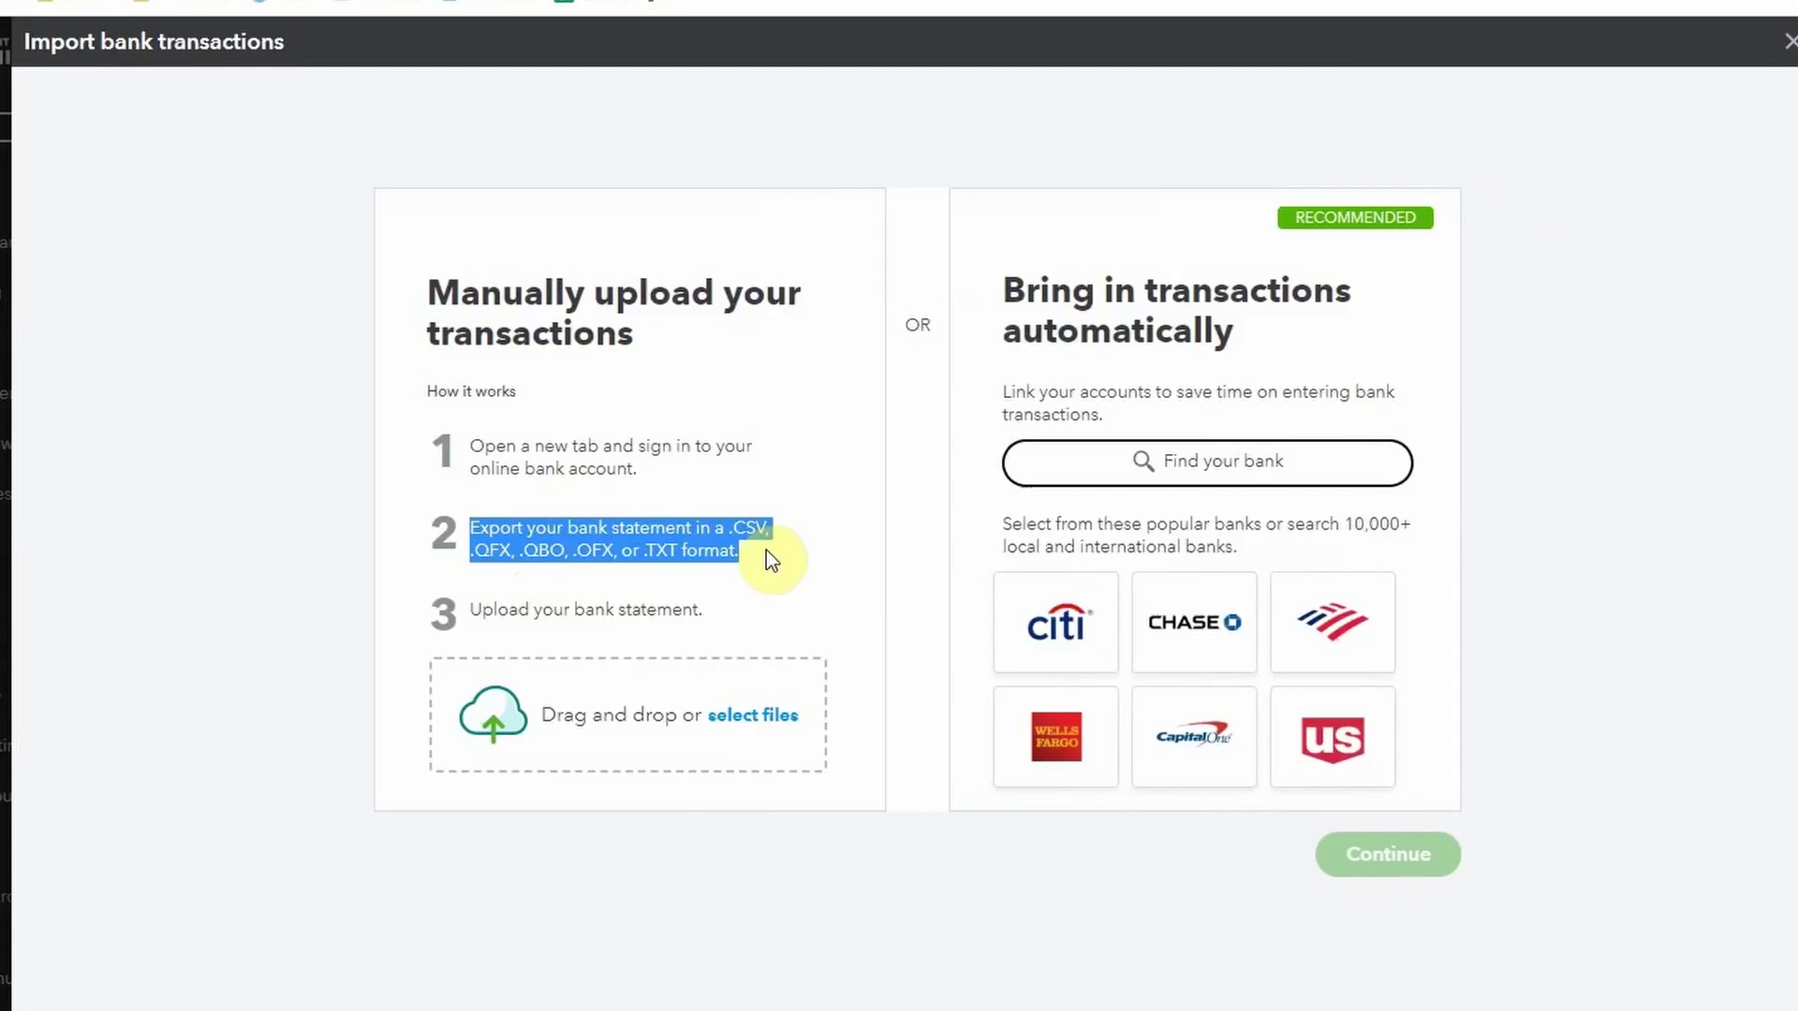
{"action": "left_click_drag", "start_coordinate": [728, 527], "coordinate": [777, 530]}
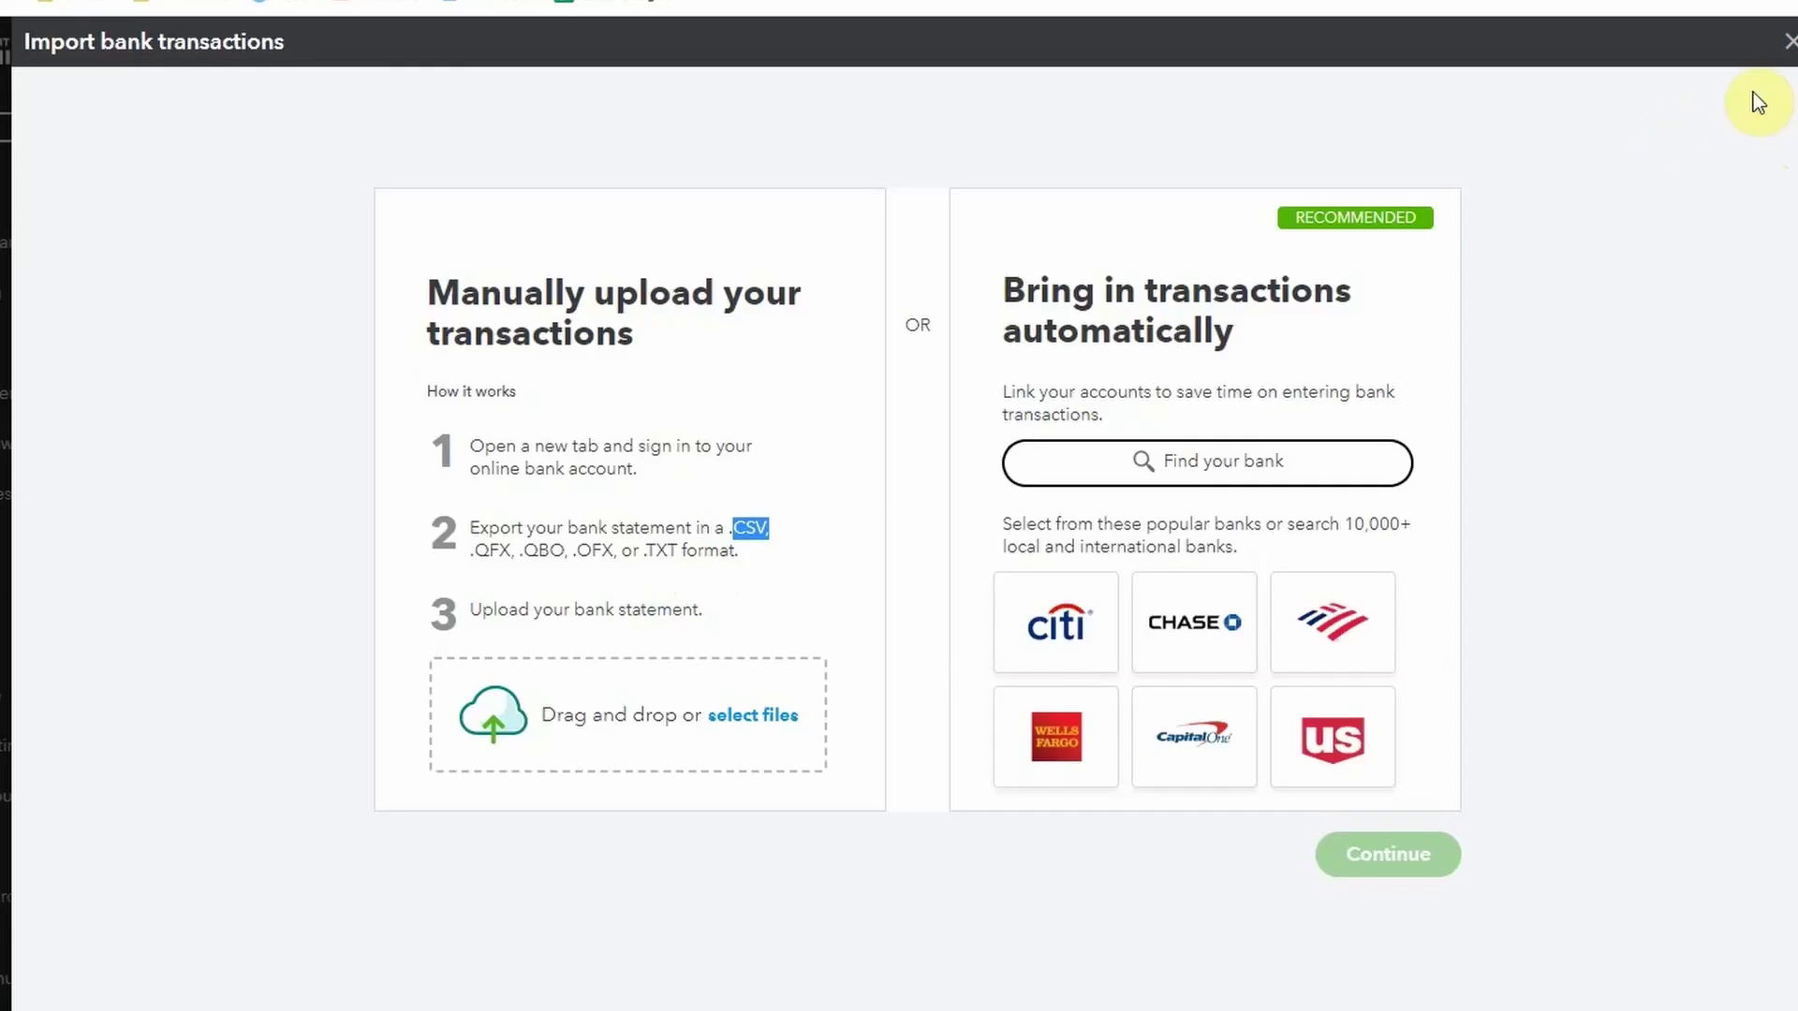
{"action": "left_click", "coordinate": [1791, 41]}
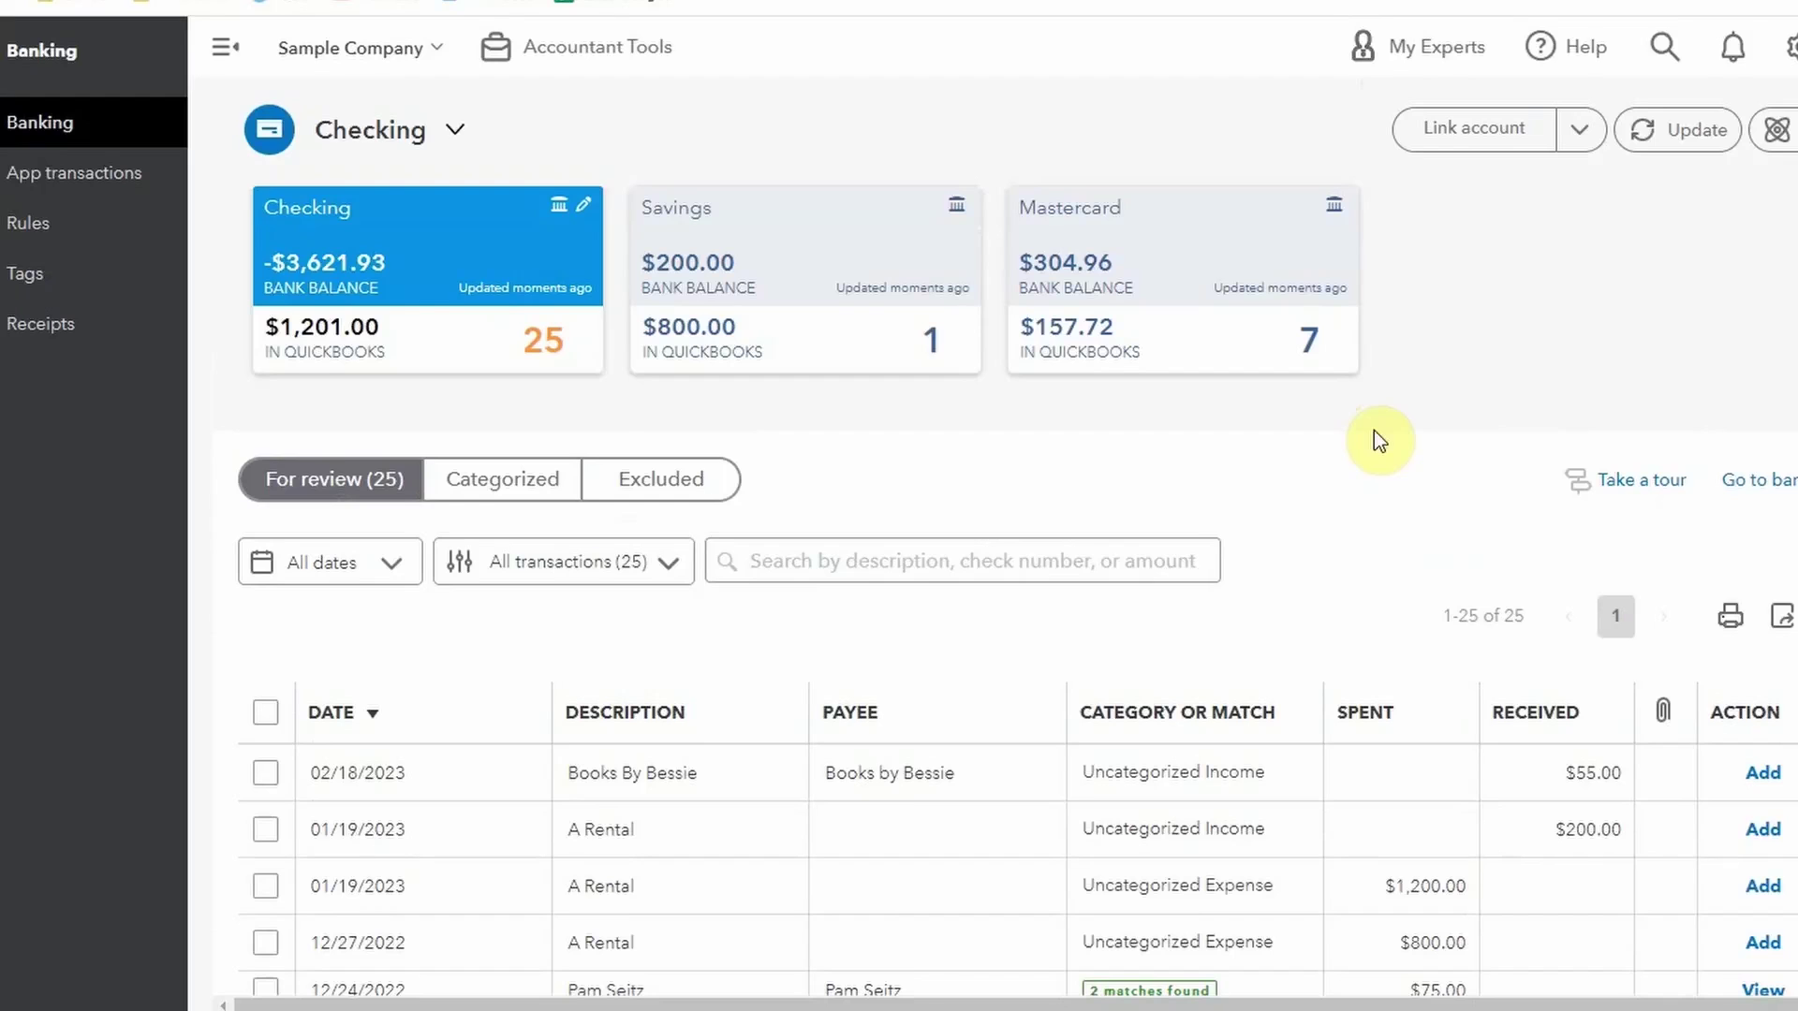
Open the 02/18/2023 Books By Bessie transaction for $55.00 and set its category to Office Expenses
{"action": "scroll", "coordinate": [1385, 526], "scroll_direction": "down", "scroll_amount": 4}
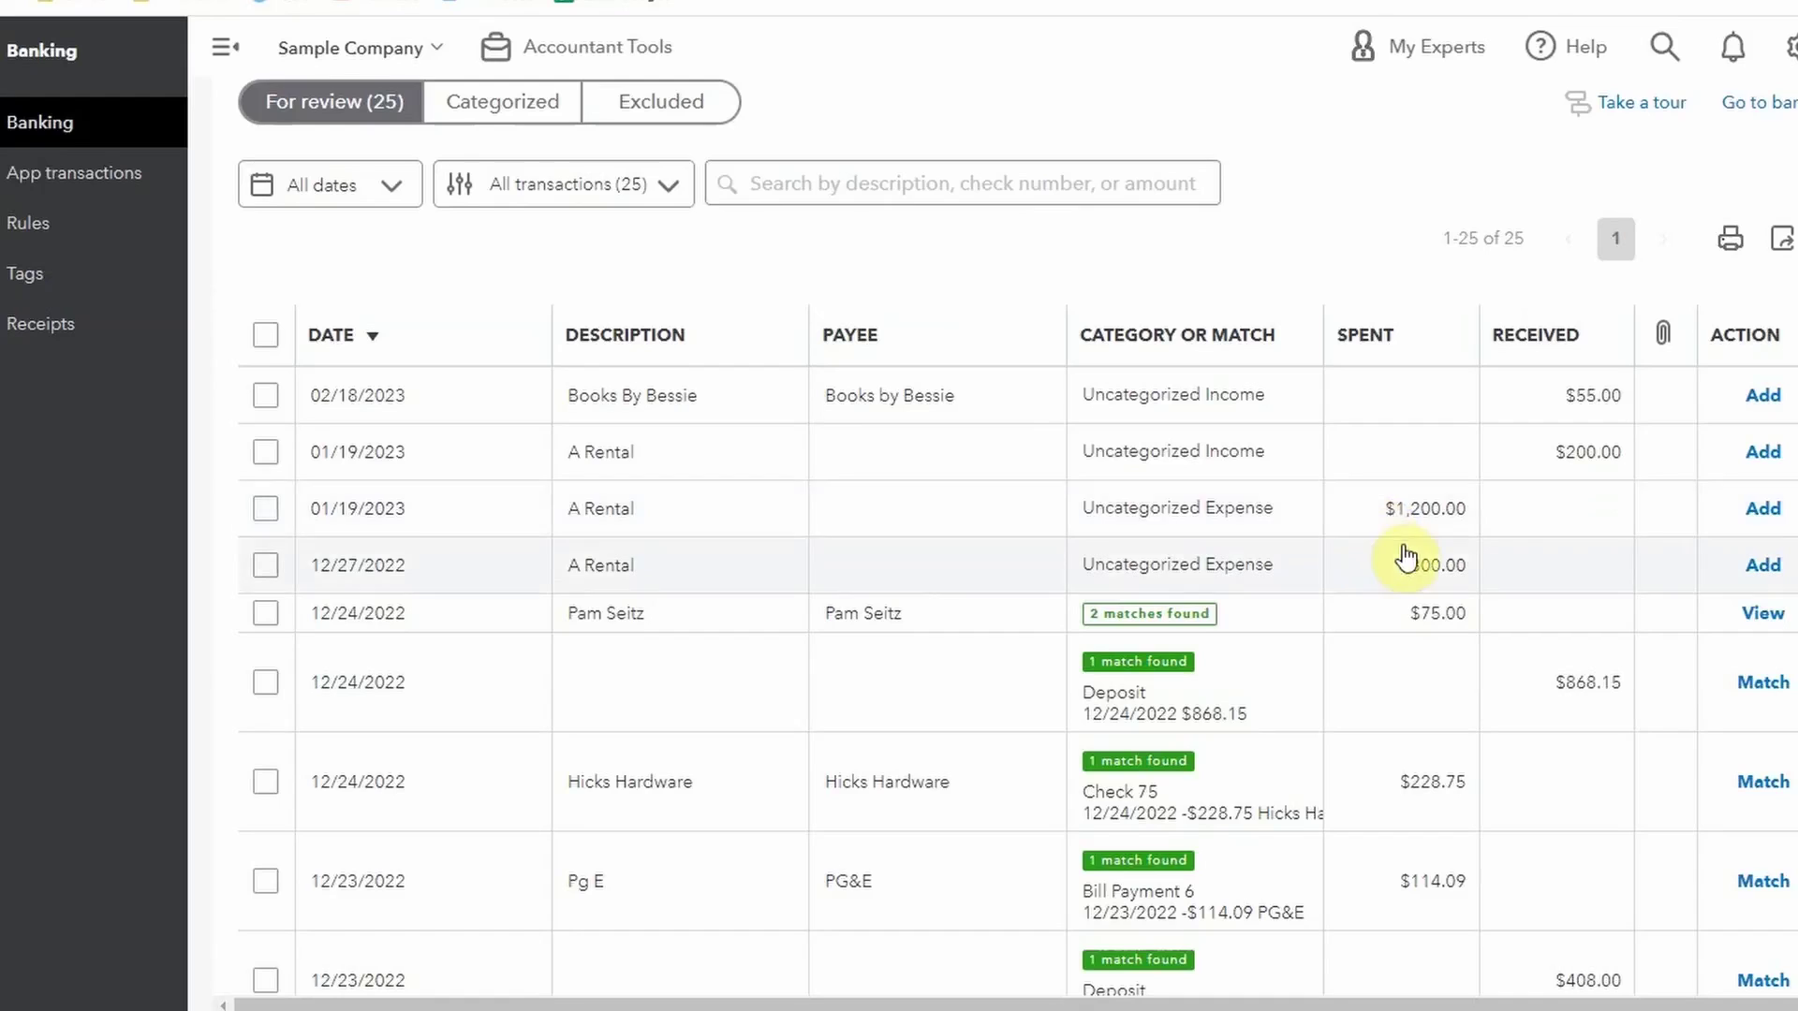
{"action": "left_click", "coordinate": [1163, 391]}
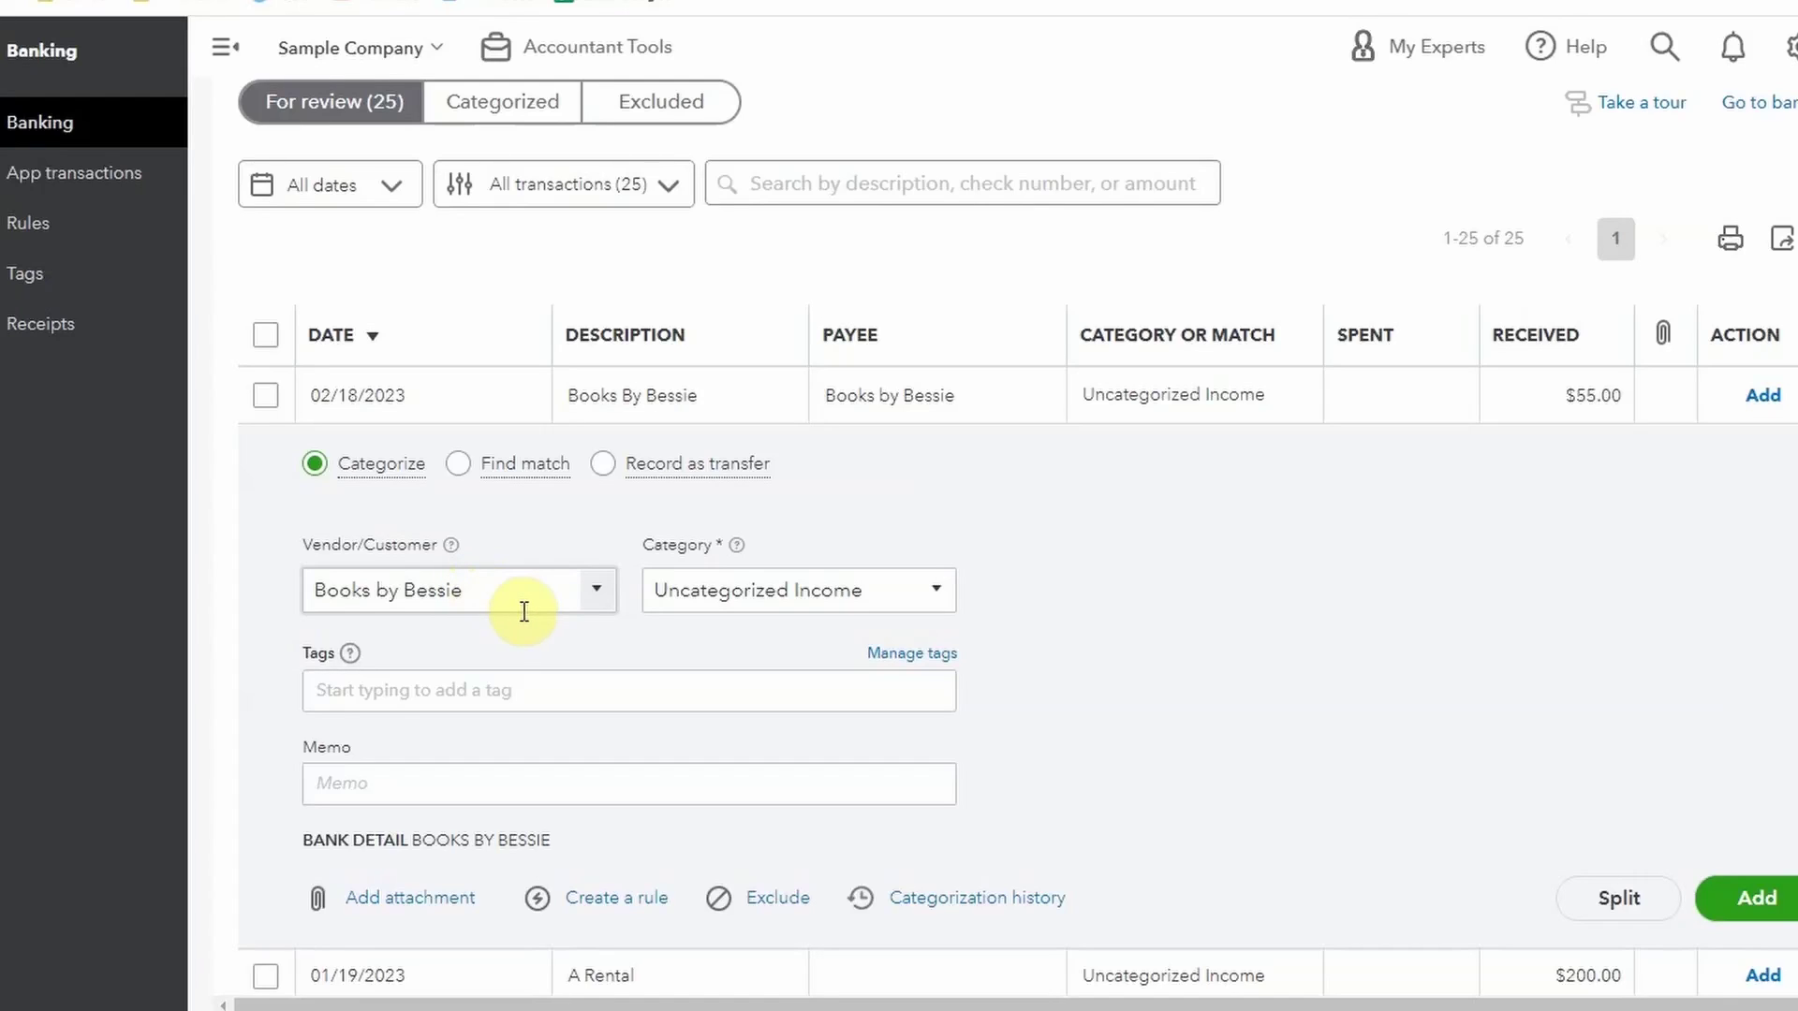
{"action": "left_click", "coordinate": [588, 601]}
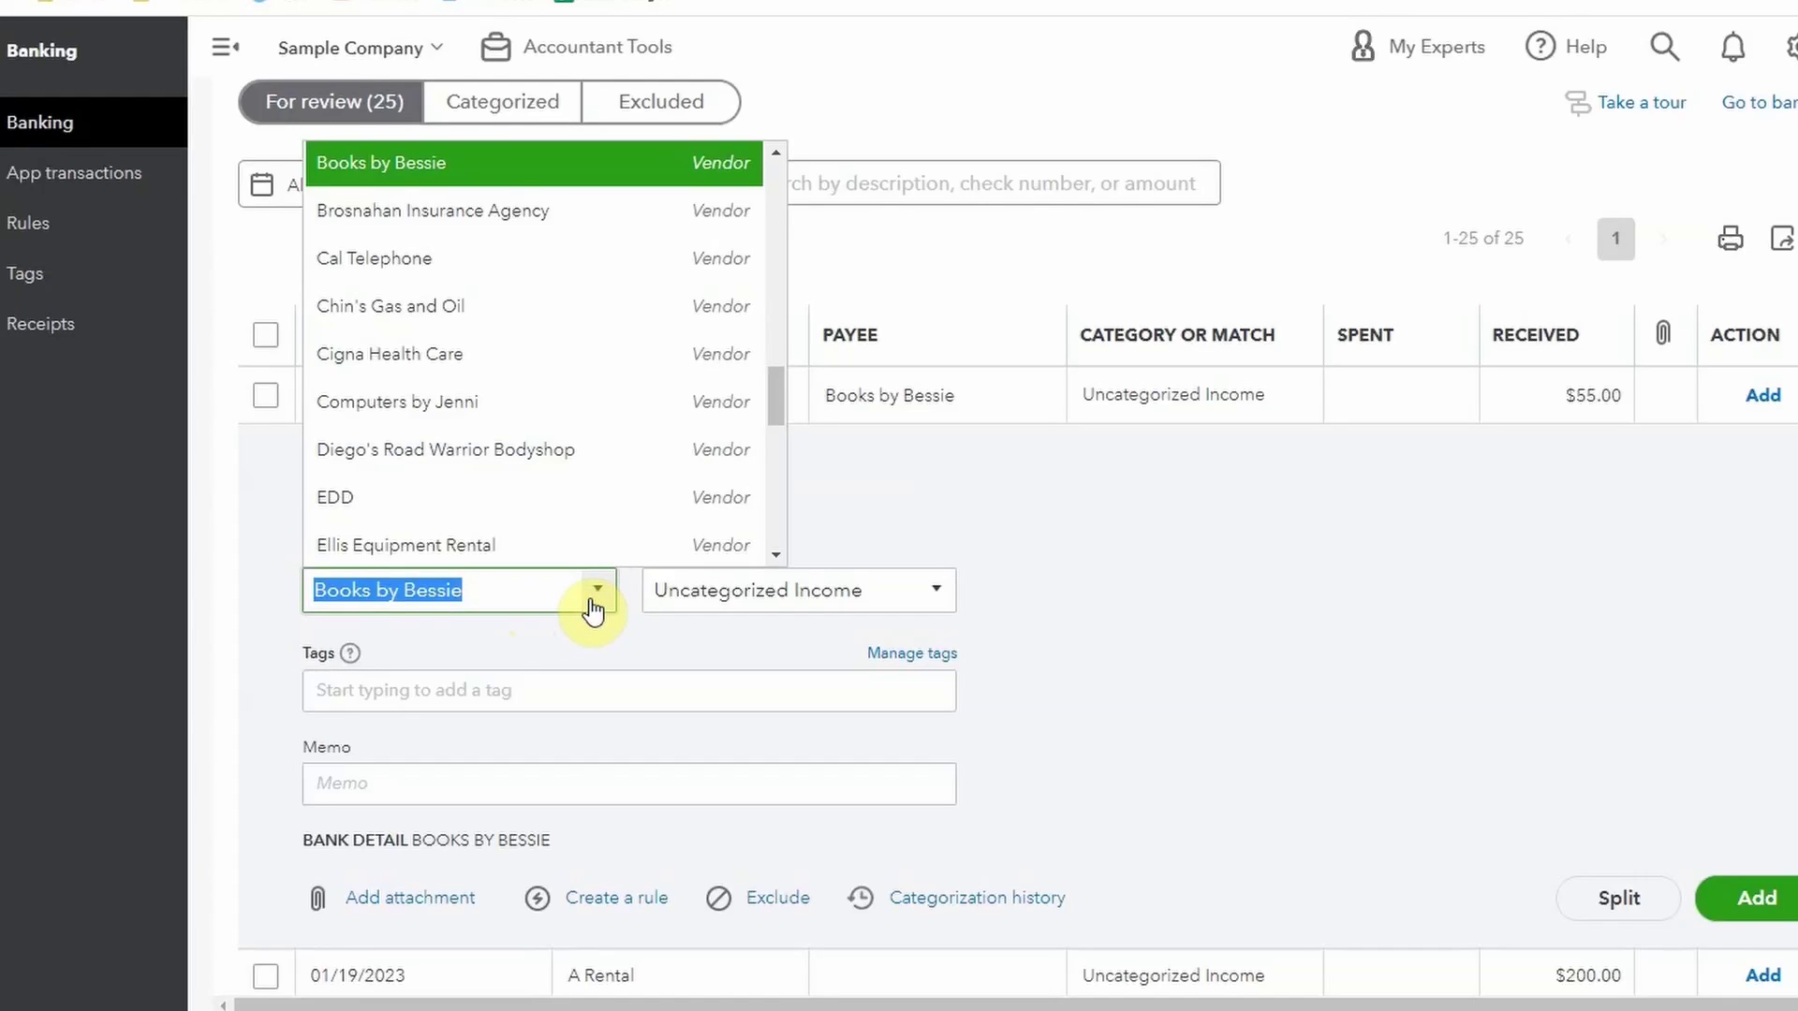
{"action": "left_click", "coordinate": [590, 604]}
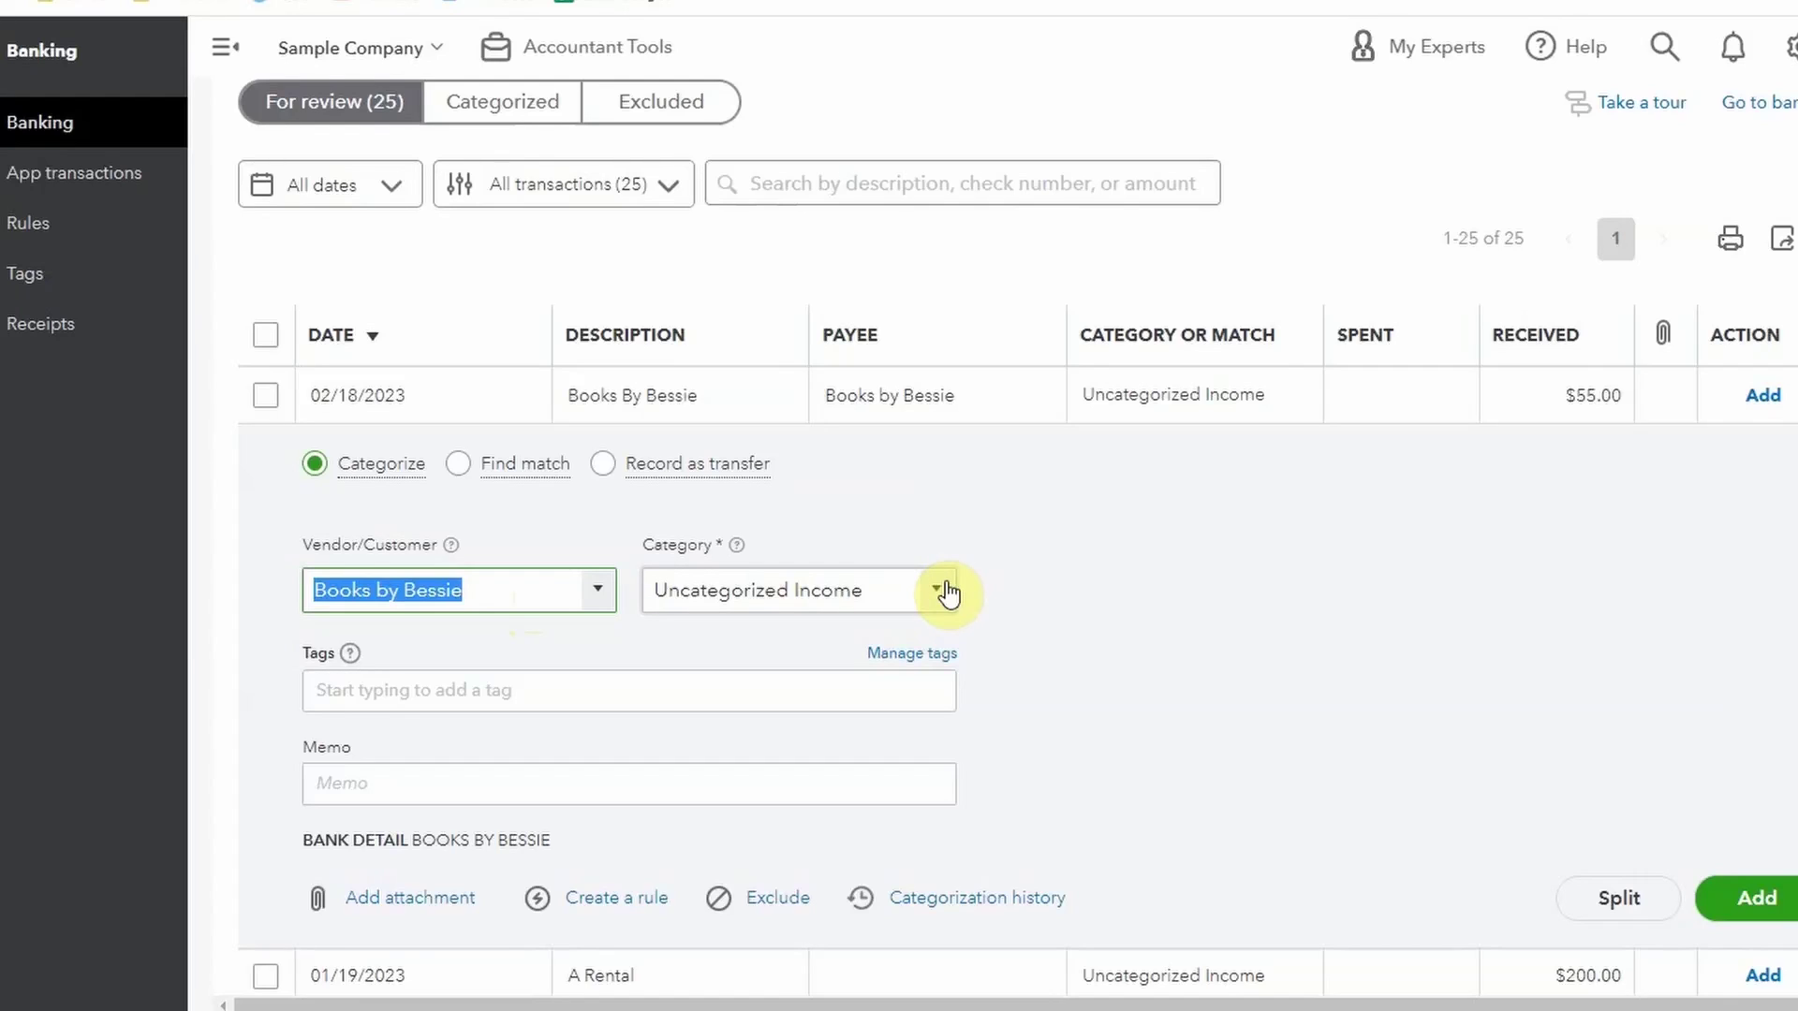
{"action": "left_click", "coordinate": [904, 589]}
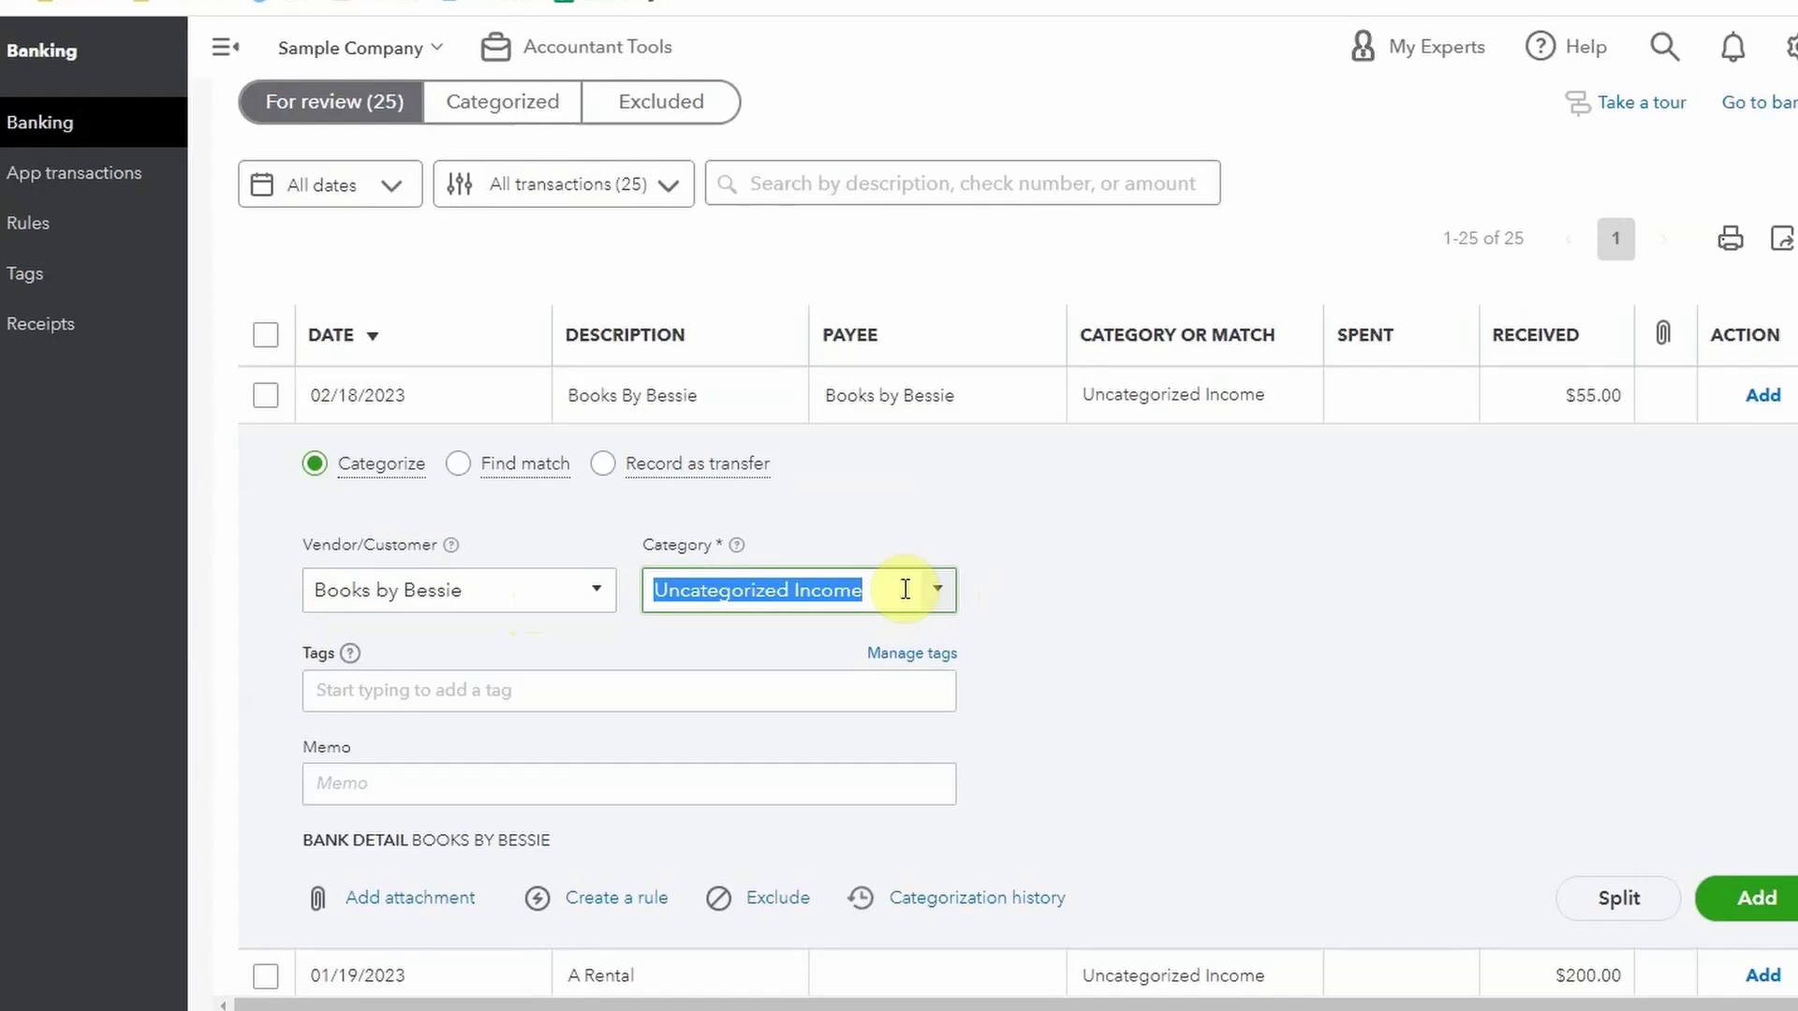
{"action": "type", "text": "Office Expenses"}
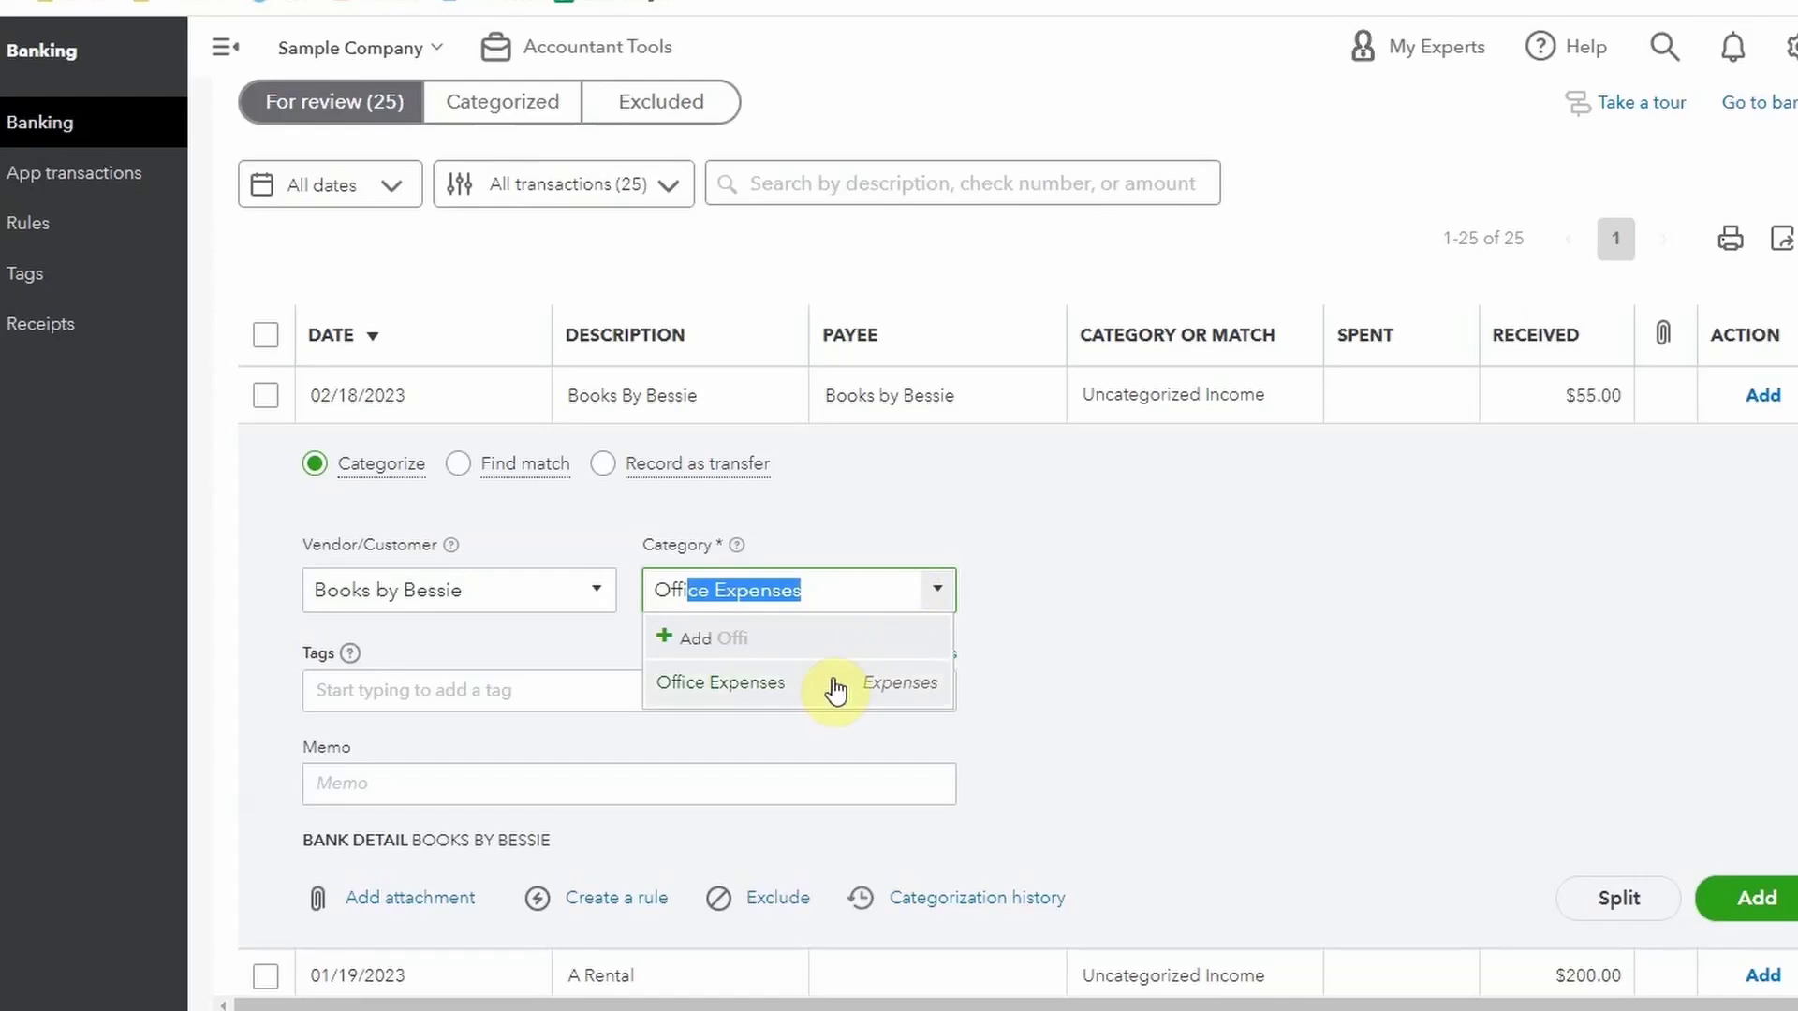
{"action": "left_click", "coordinate": [824, 685]}
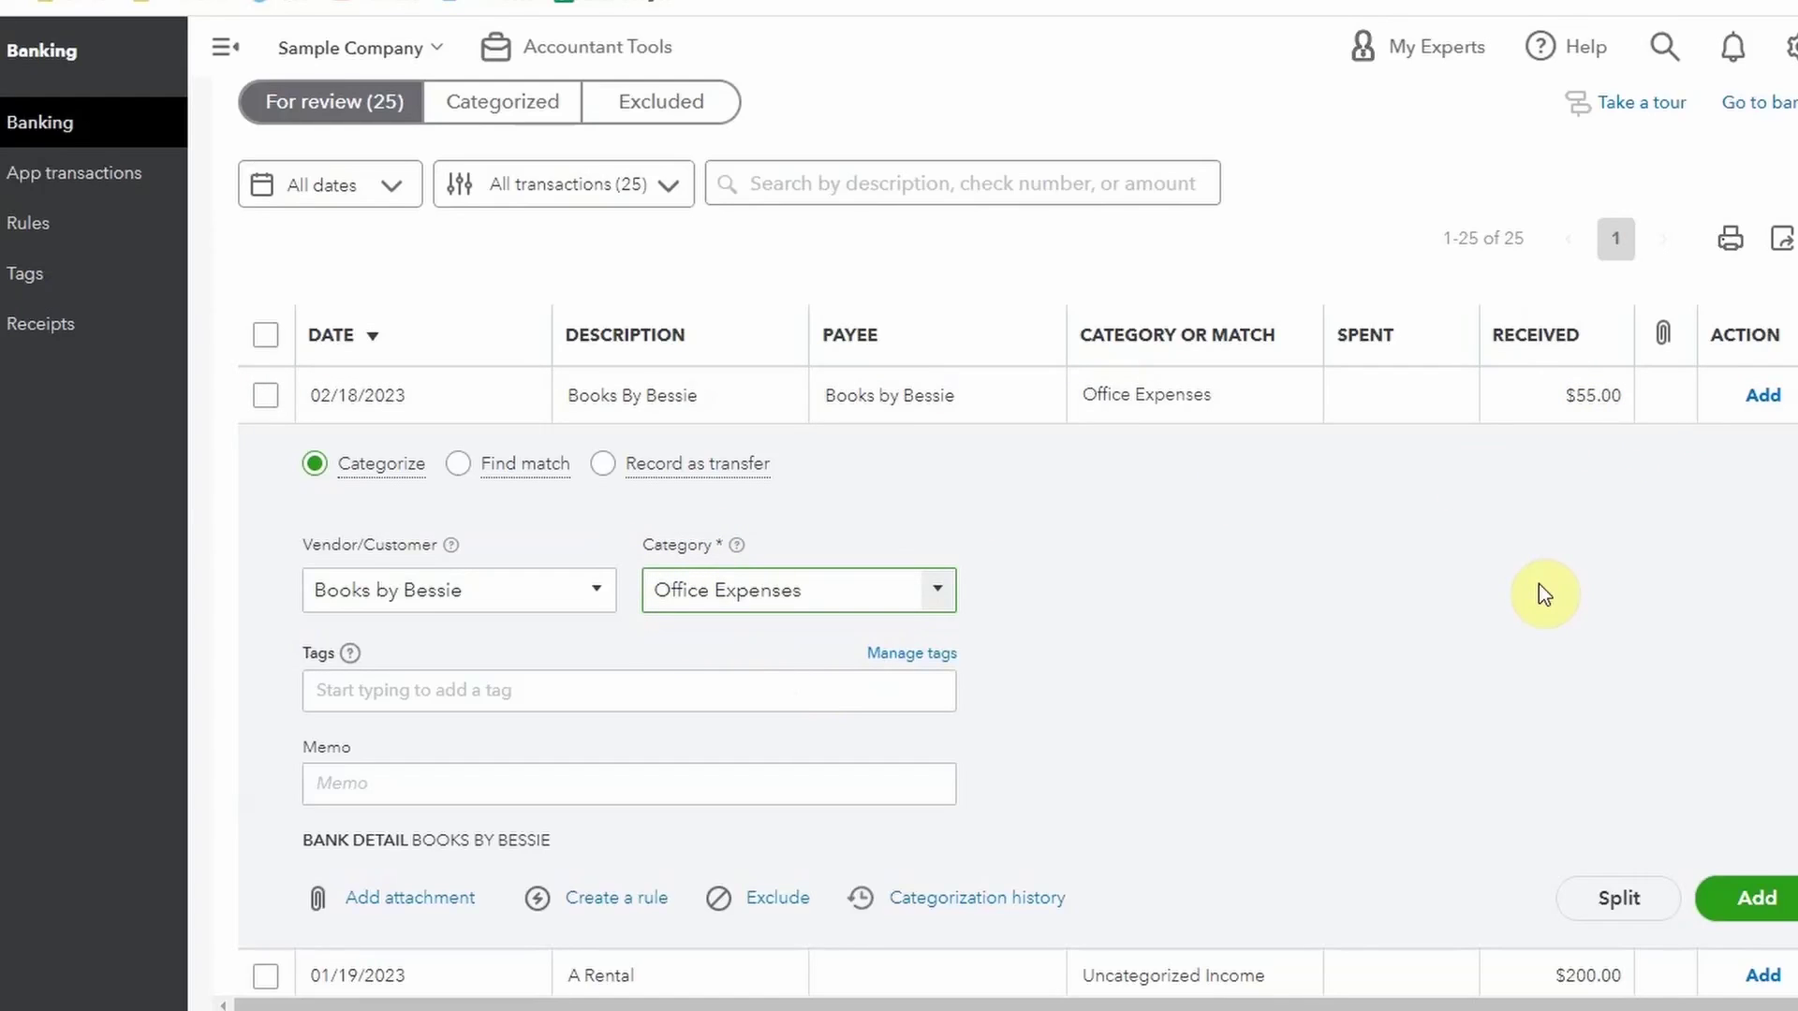
Assign a new customer named Bookstore to the Books By Bessie transaction and add the transaction to the books
{"action": "left_click", "coordinate": [596, 594]}
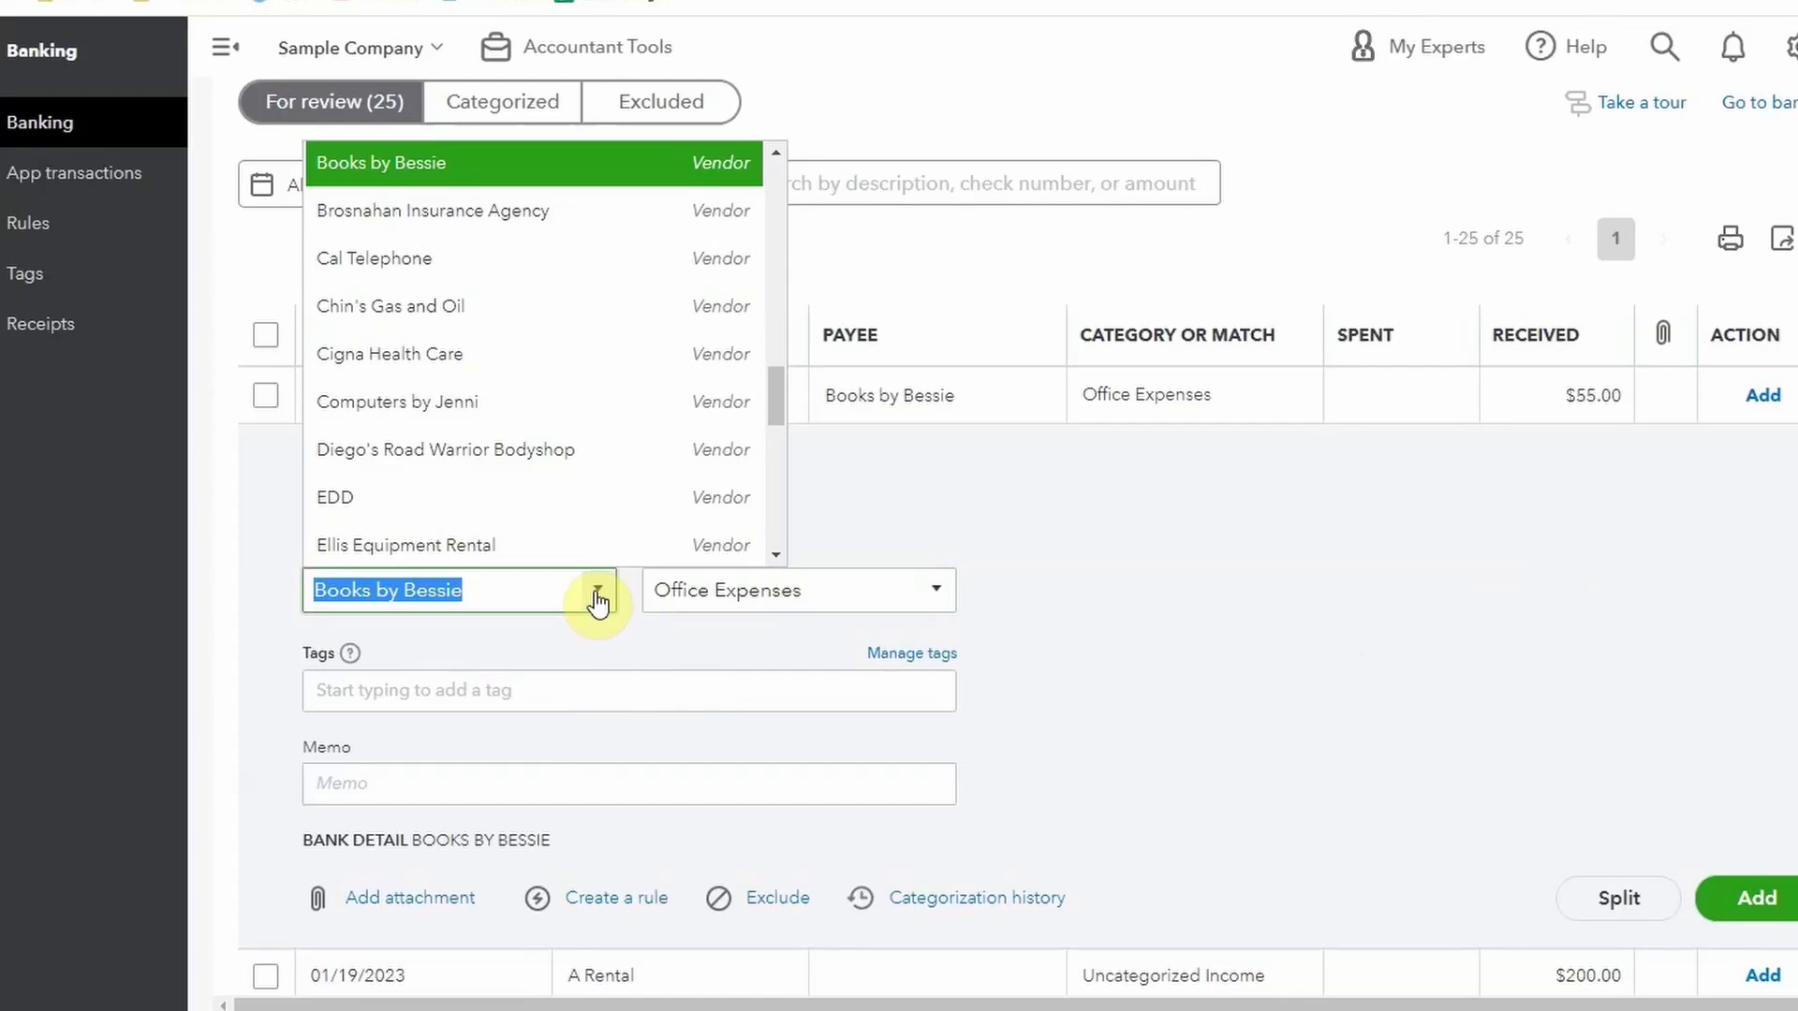
{"action": "left_click", "coordinate": [540, 584]}
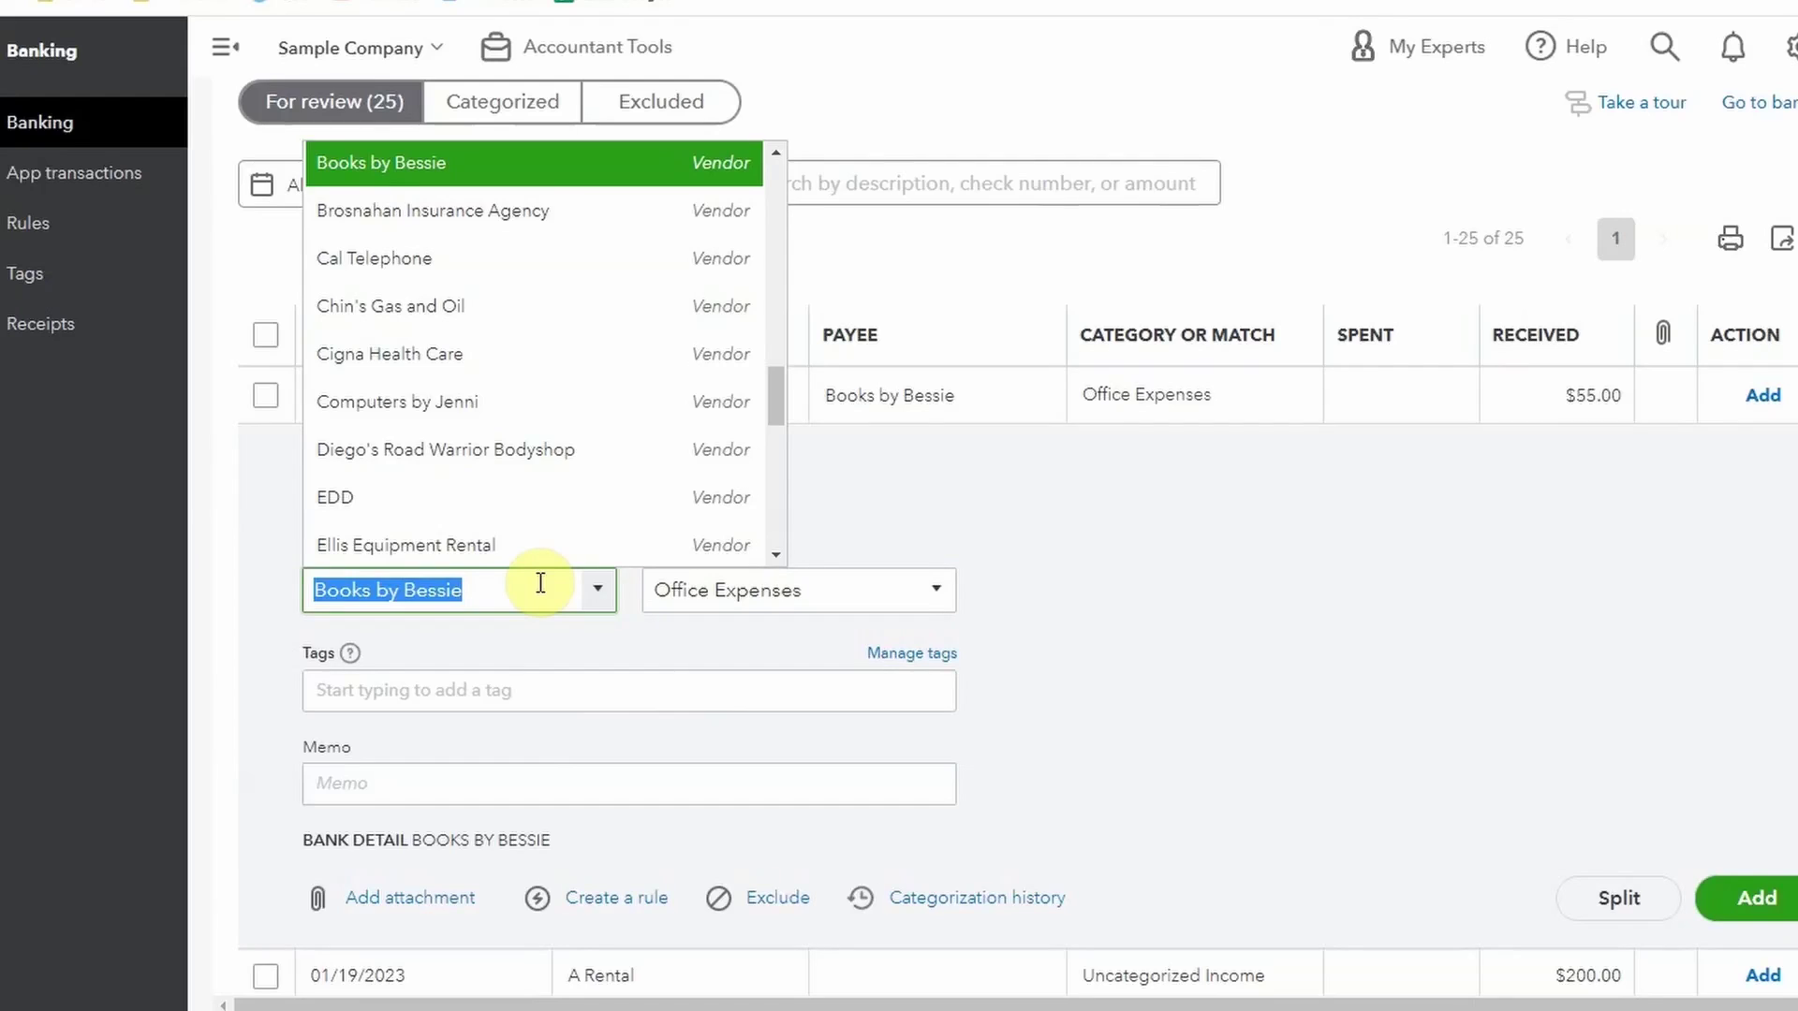
{"action": "type", "text": "Bookstore"}
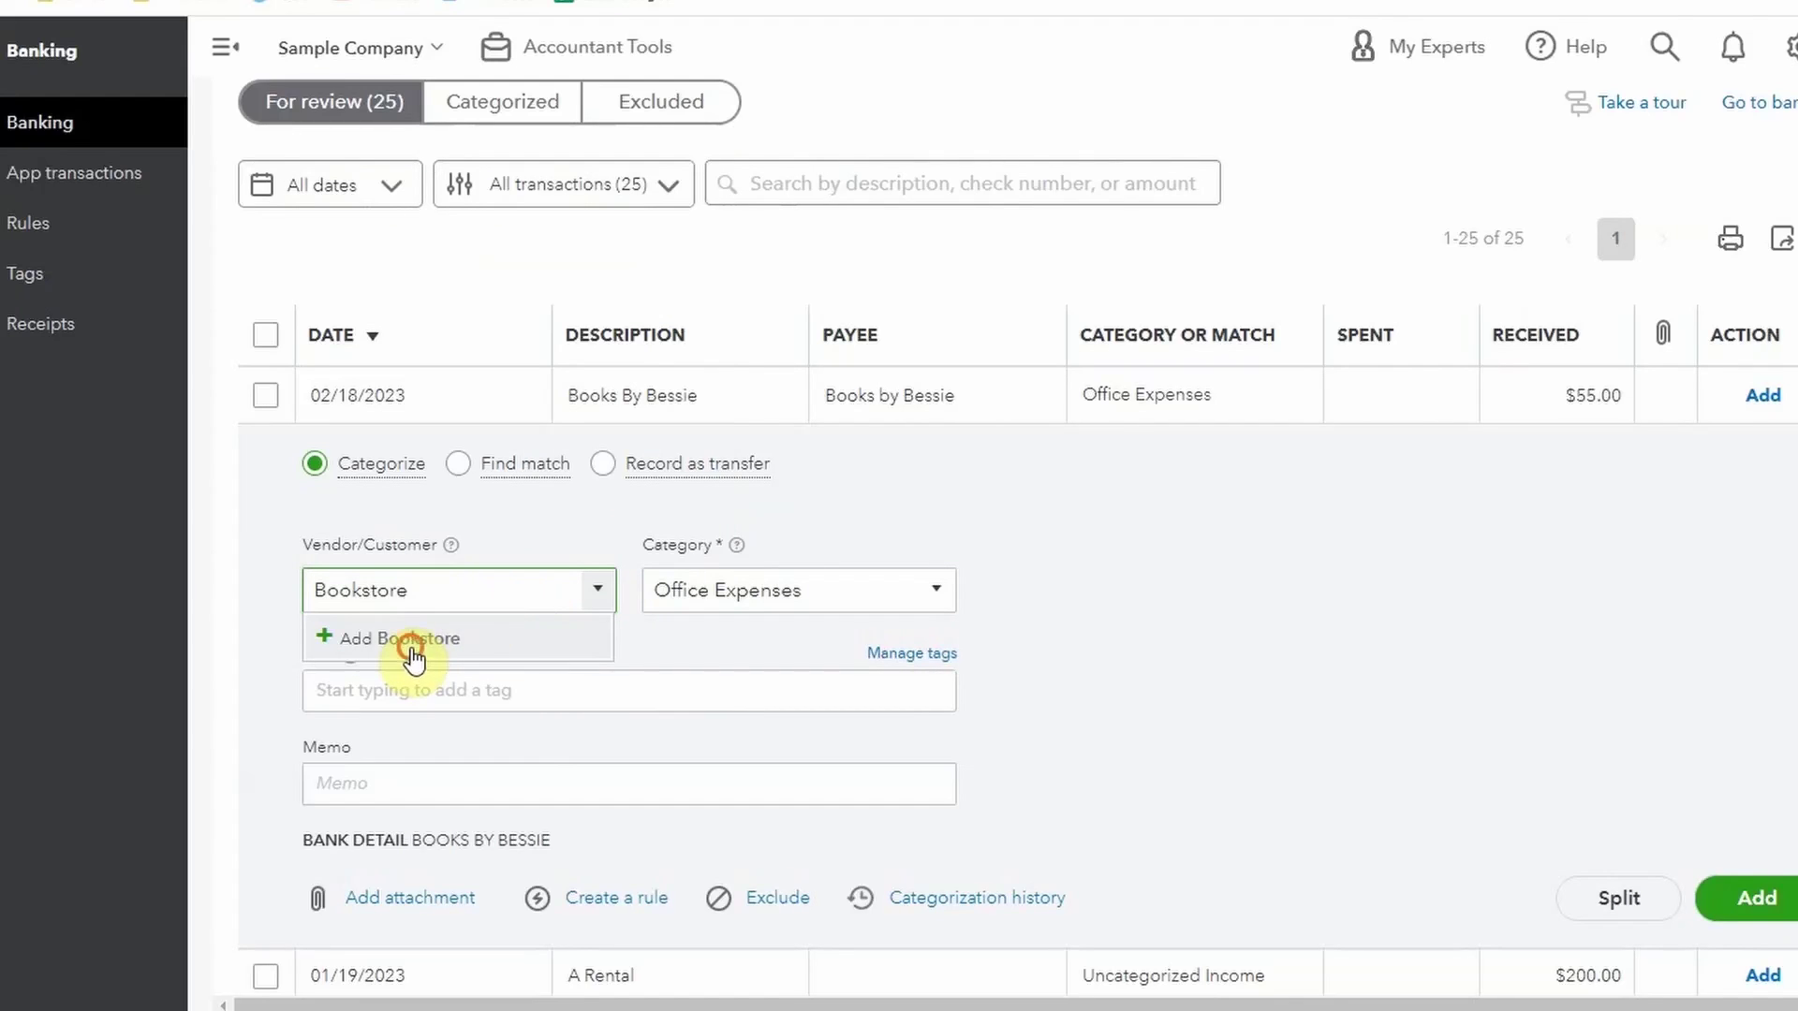
{"action": "left_click", "coordinate": [413, 648]}
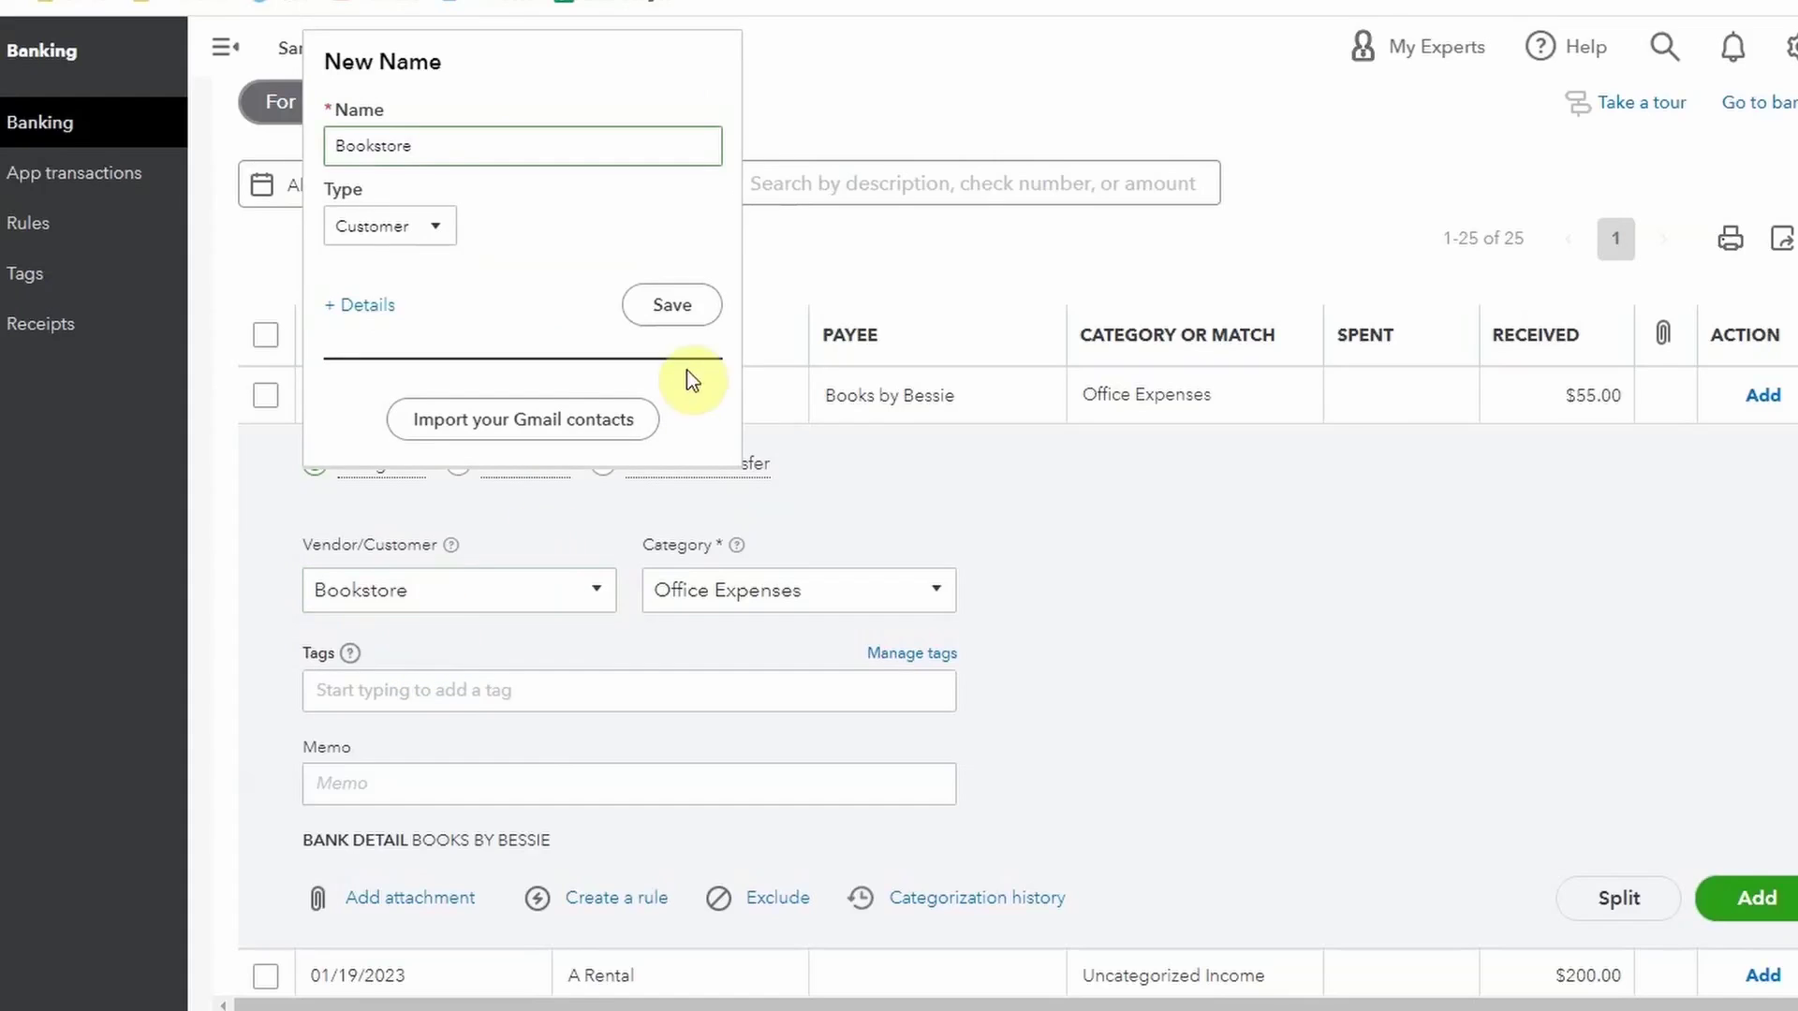
{"action": "left_click", "coordinate": [662, 312]}
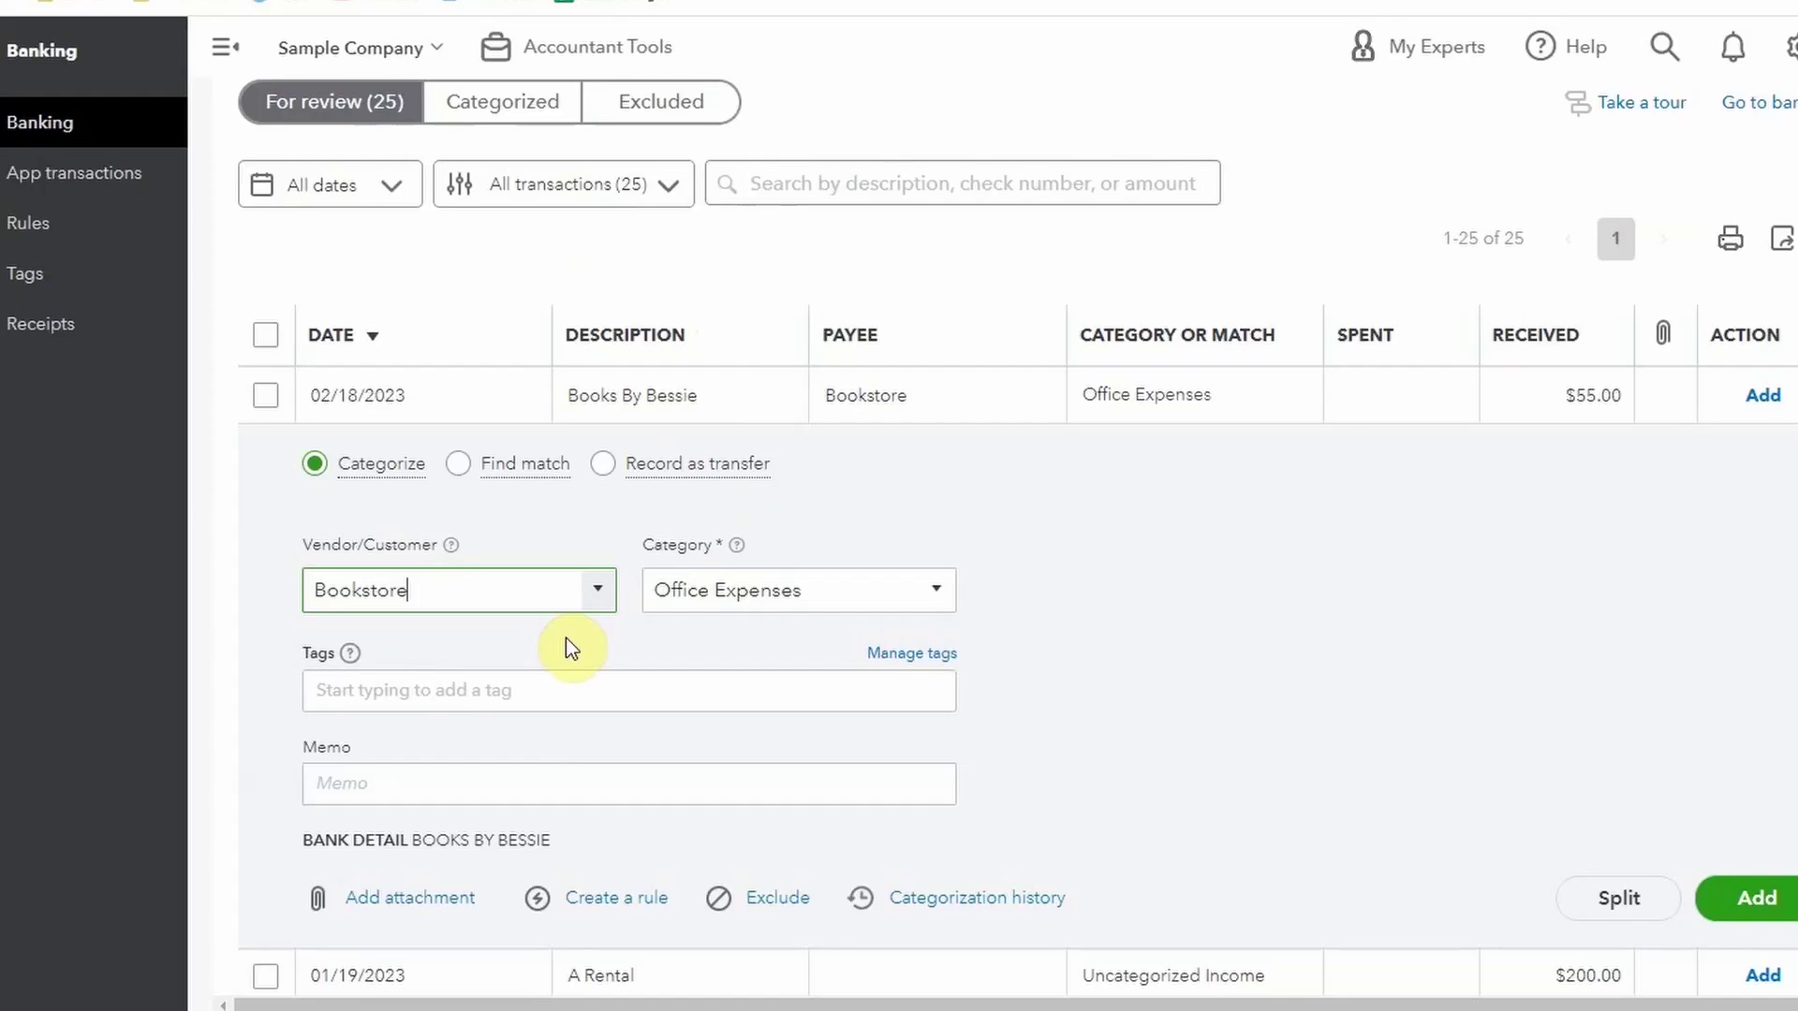
{"action": "left_click", "coordinate": [1742, 895]}
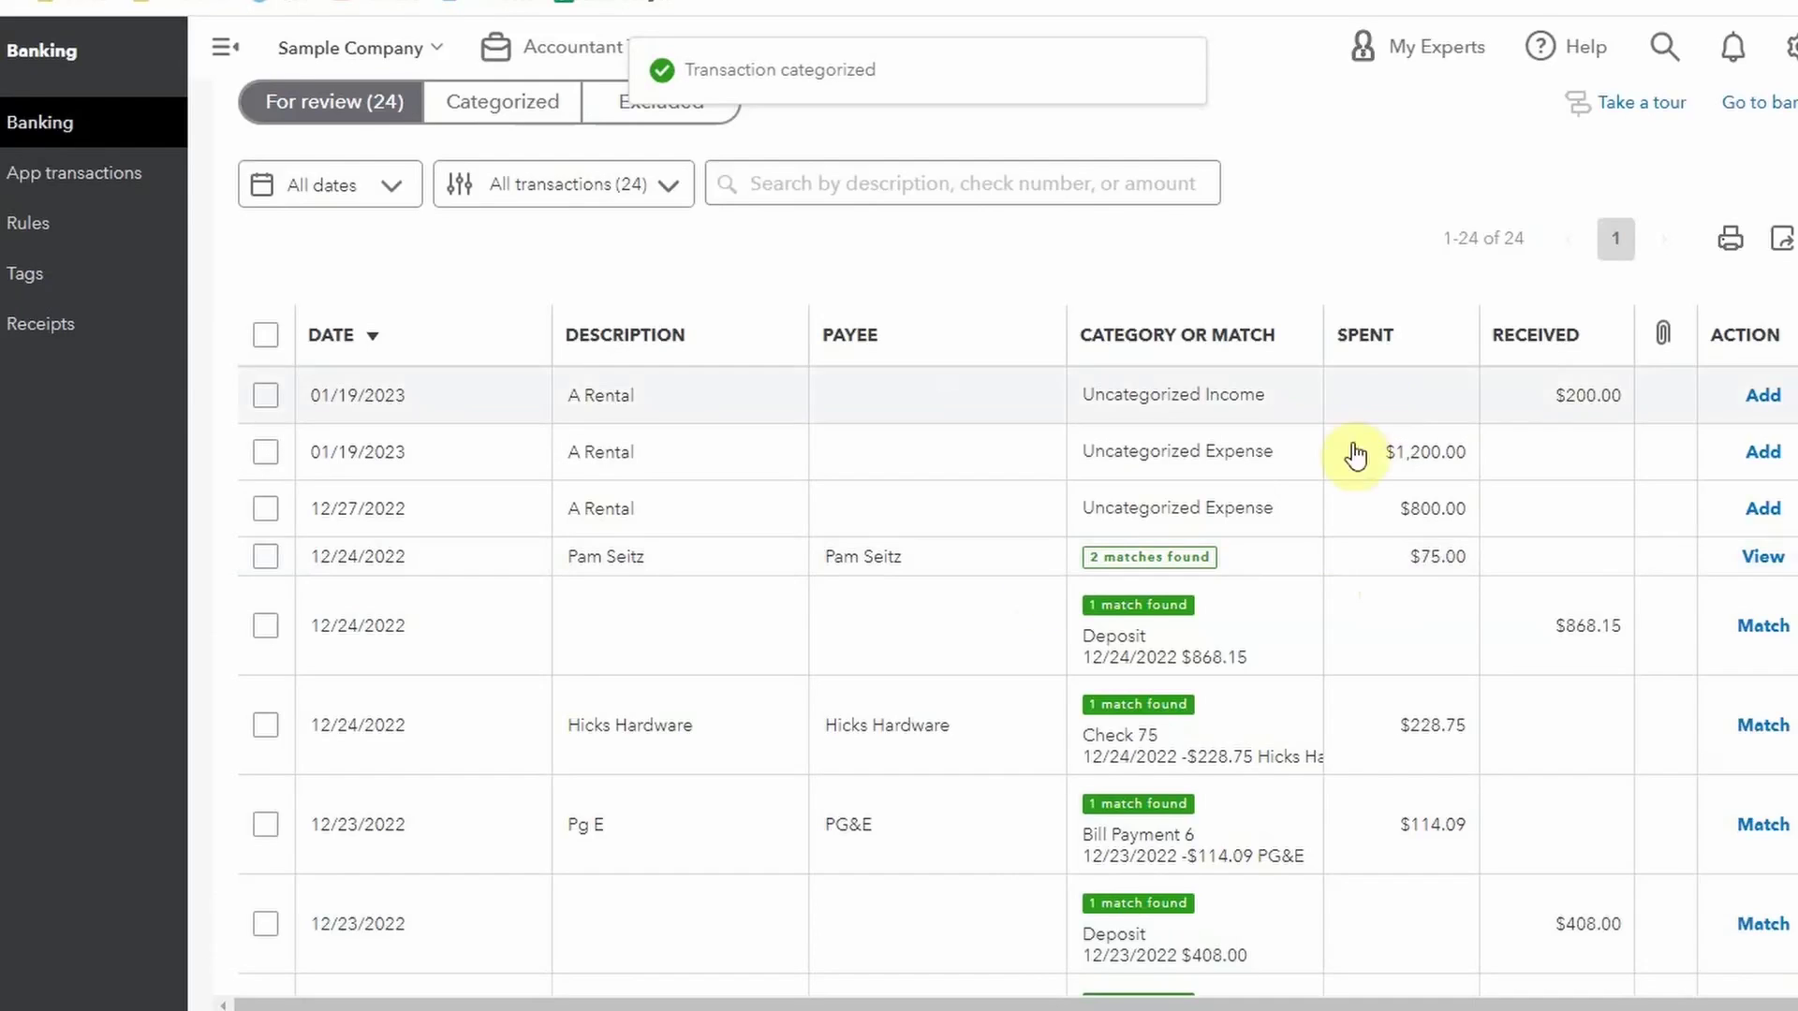
Check the Checking account's categorized transactions and return to those awaiting review
{"action": "scroll", "coordinate": [1341, 780], "scroll_direction": "up", "scroll_amount": 3}
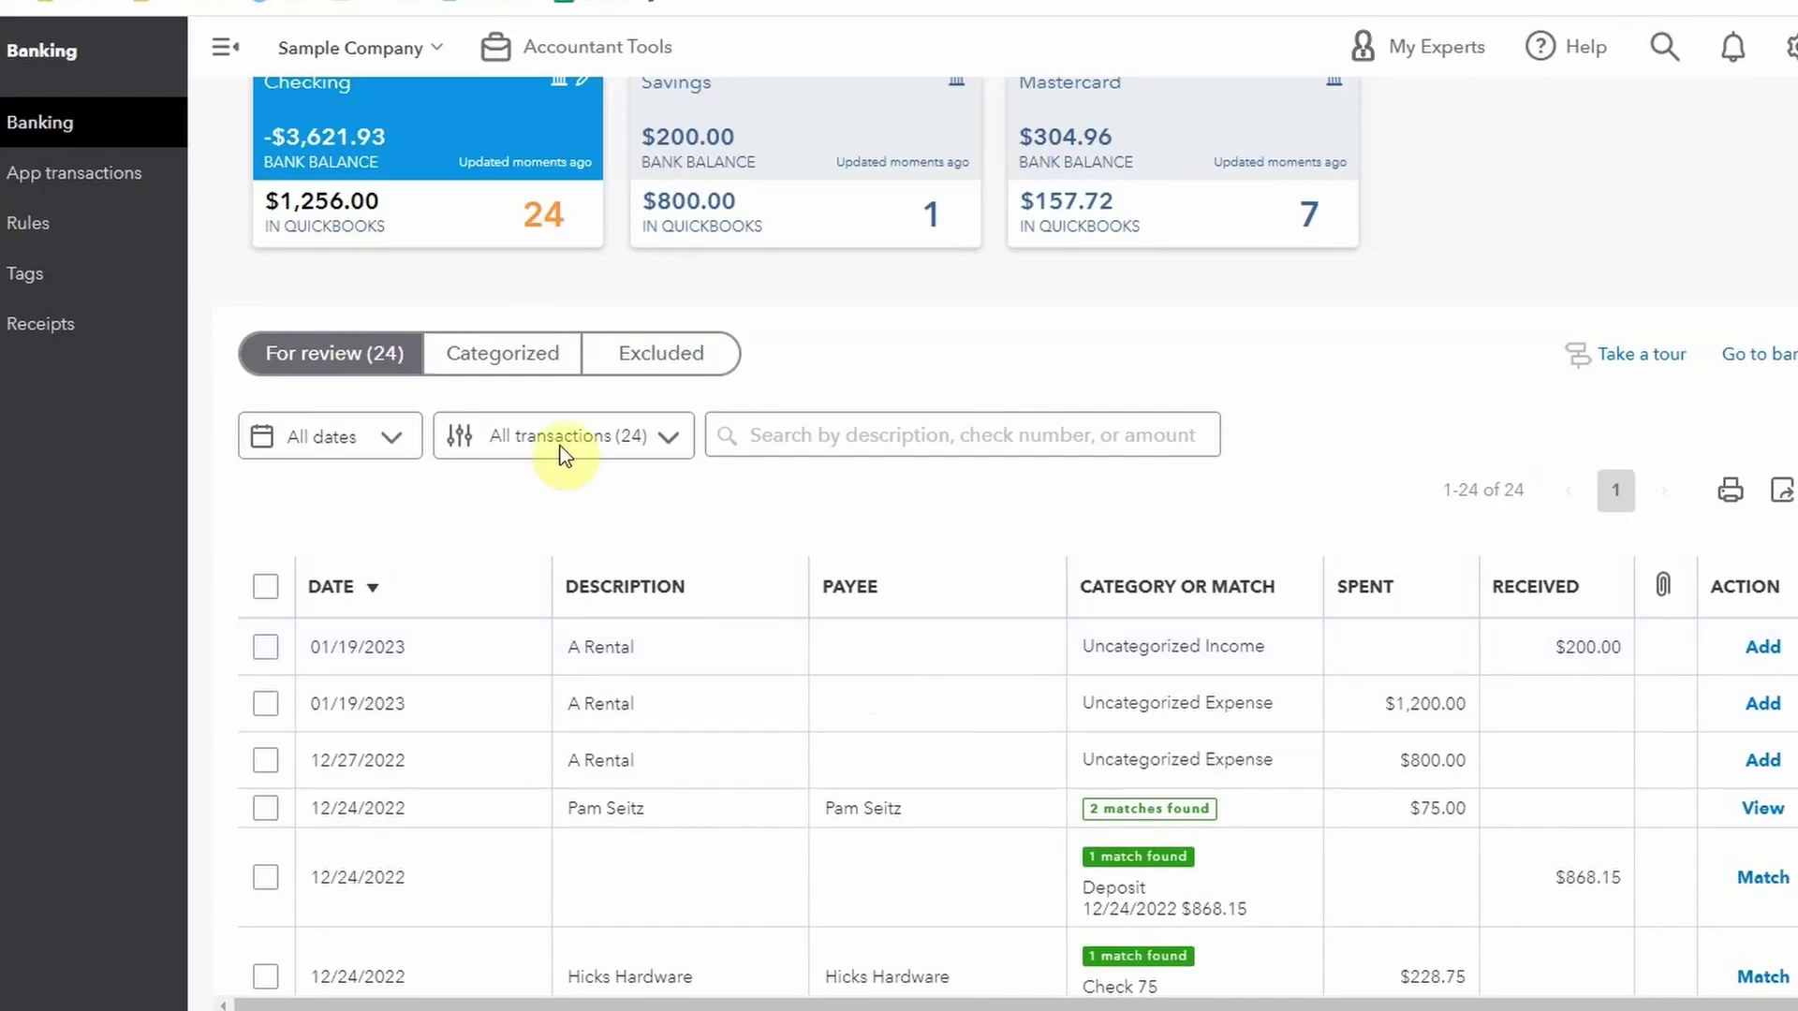
{"action": "left_click", "coordinate": [522, 353]}
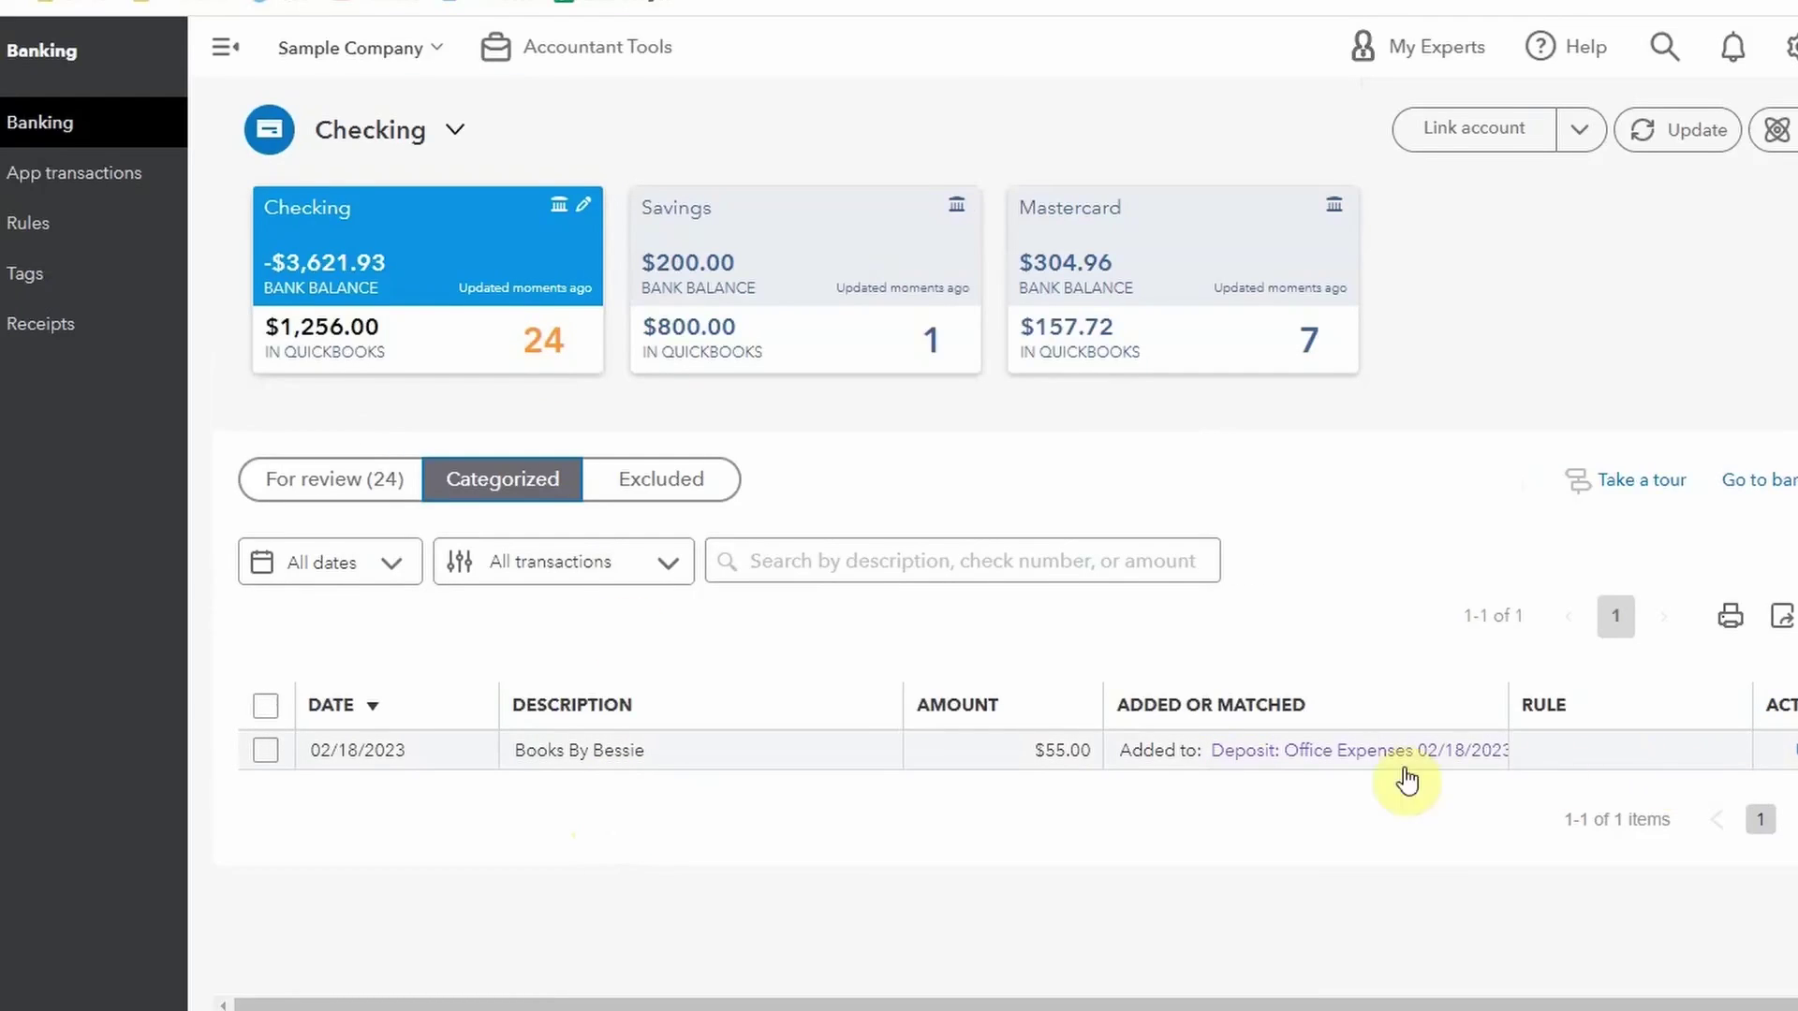
{"action": "left_click", "coordinate": [369, 482]}
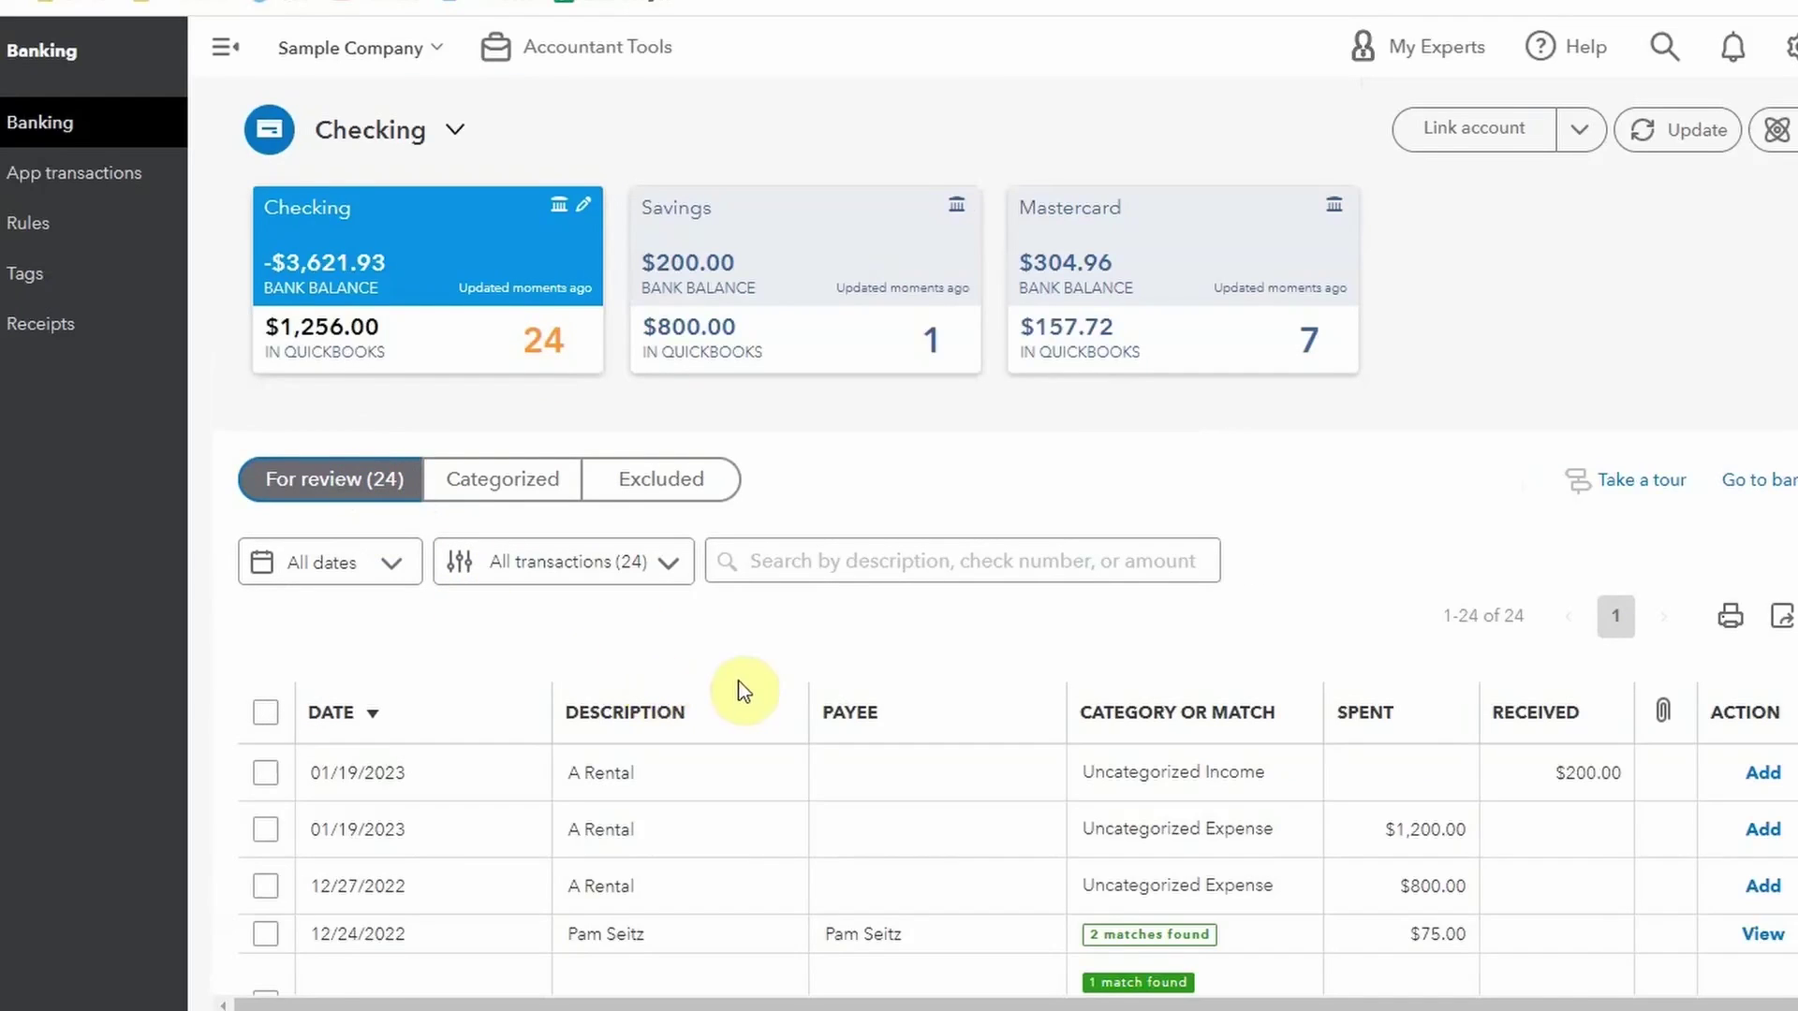
Select the matched 12/22/2022 transactions for $87.50 and $103.55 and accept them together
{"action": "scroll", "coordinate": [747, 690], "scroll_direction": "down", "scroll_amount": 9}
{"action": "left_click", "coordinate": [265, 619]}
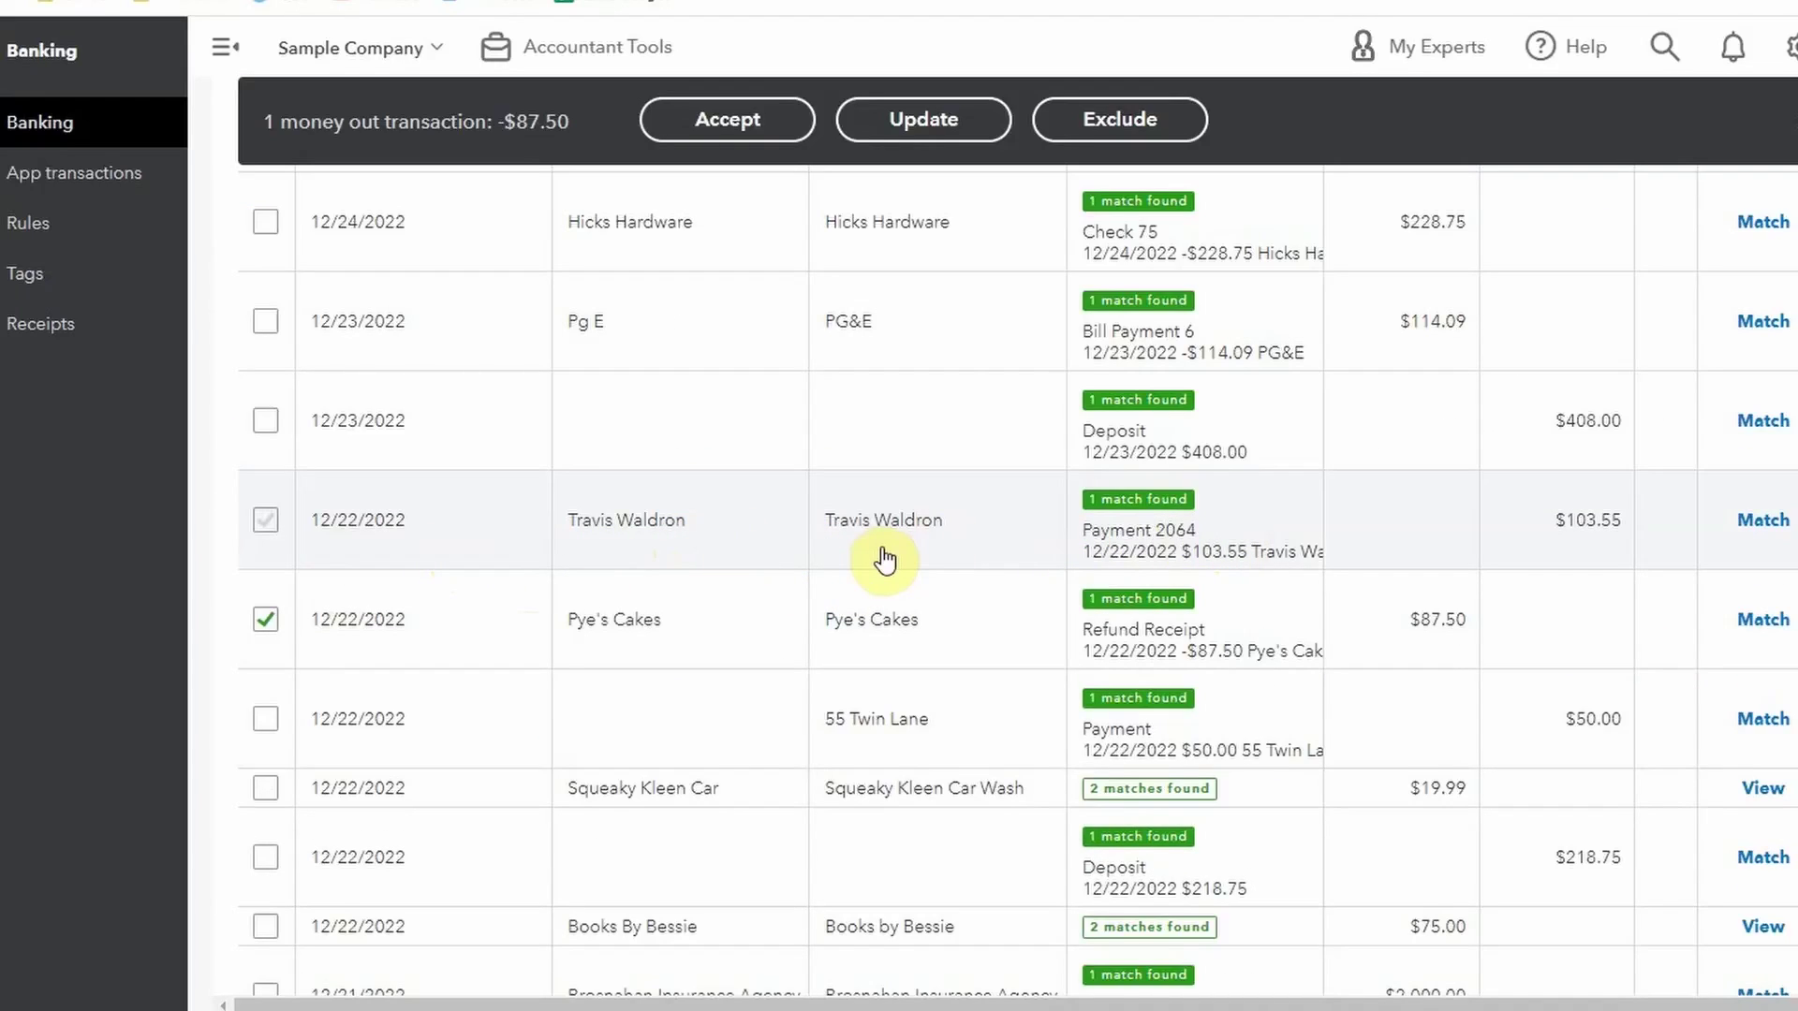
{"action": "left_click", "coordinate": [266, 524]}
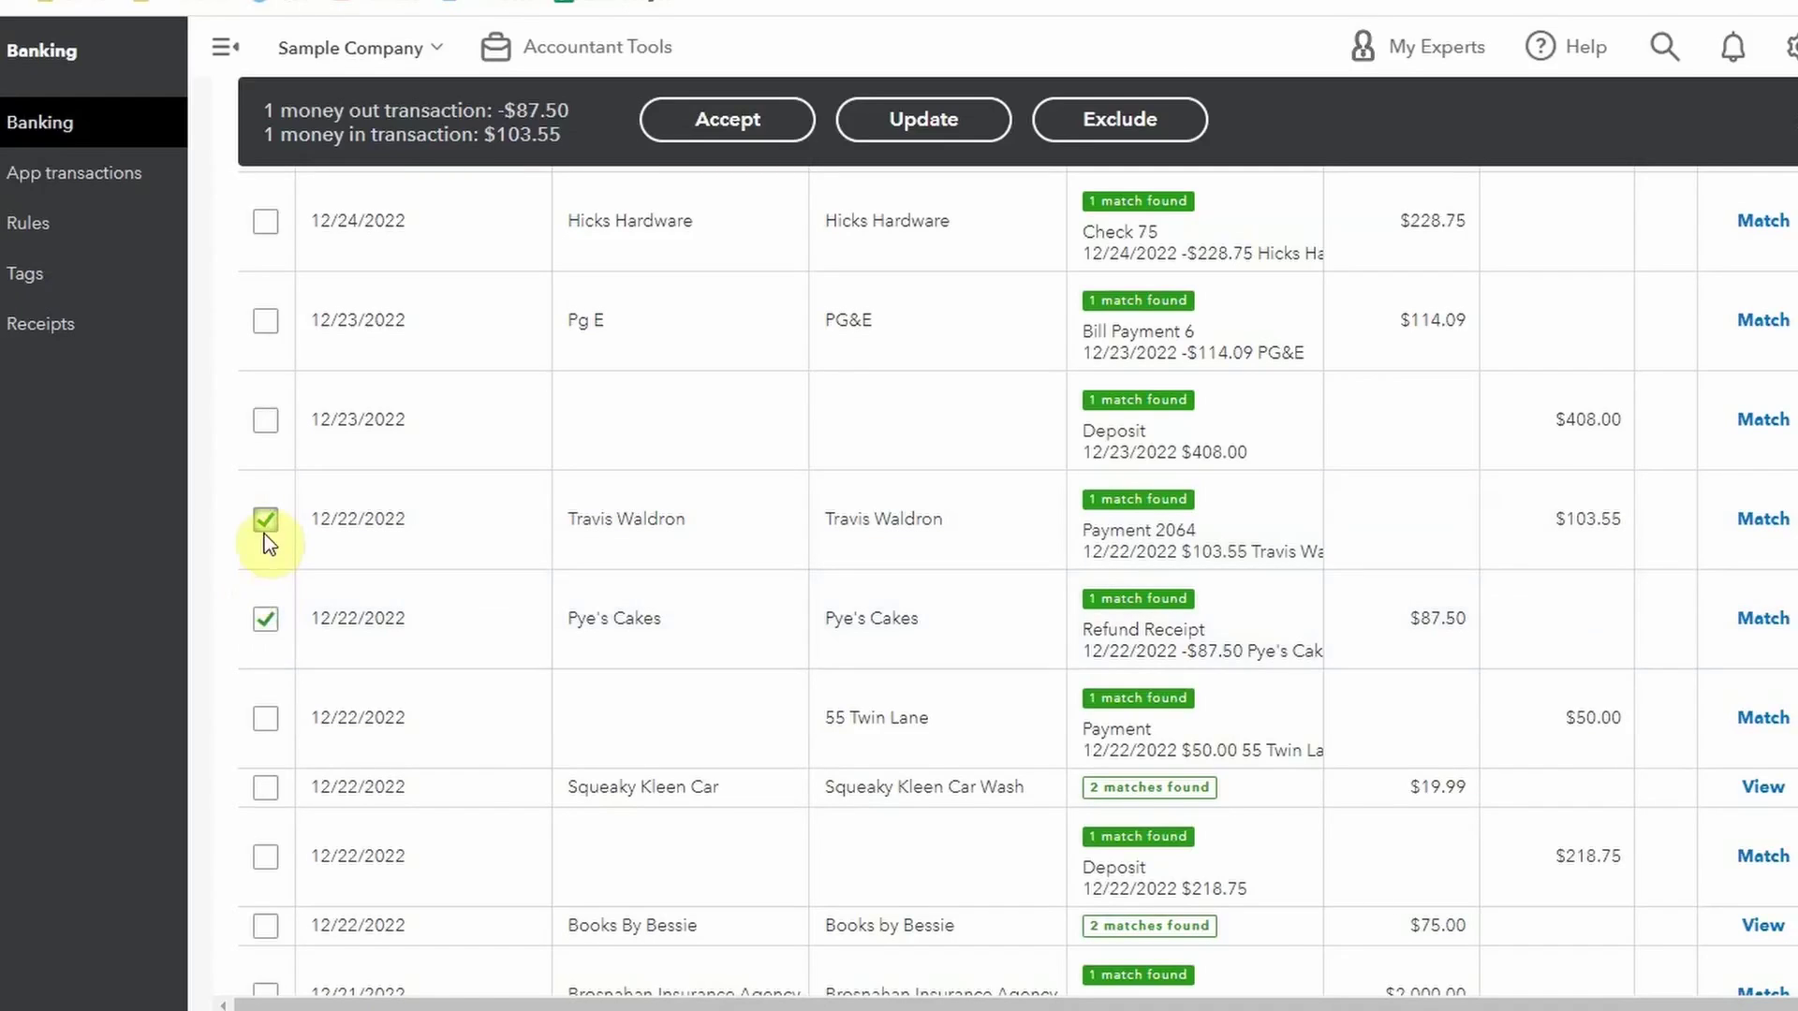
{"action": "left_click", "coordinate": [749, 119]}
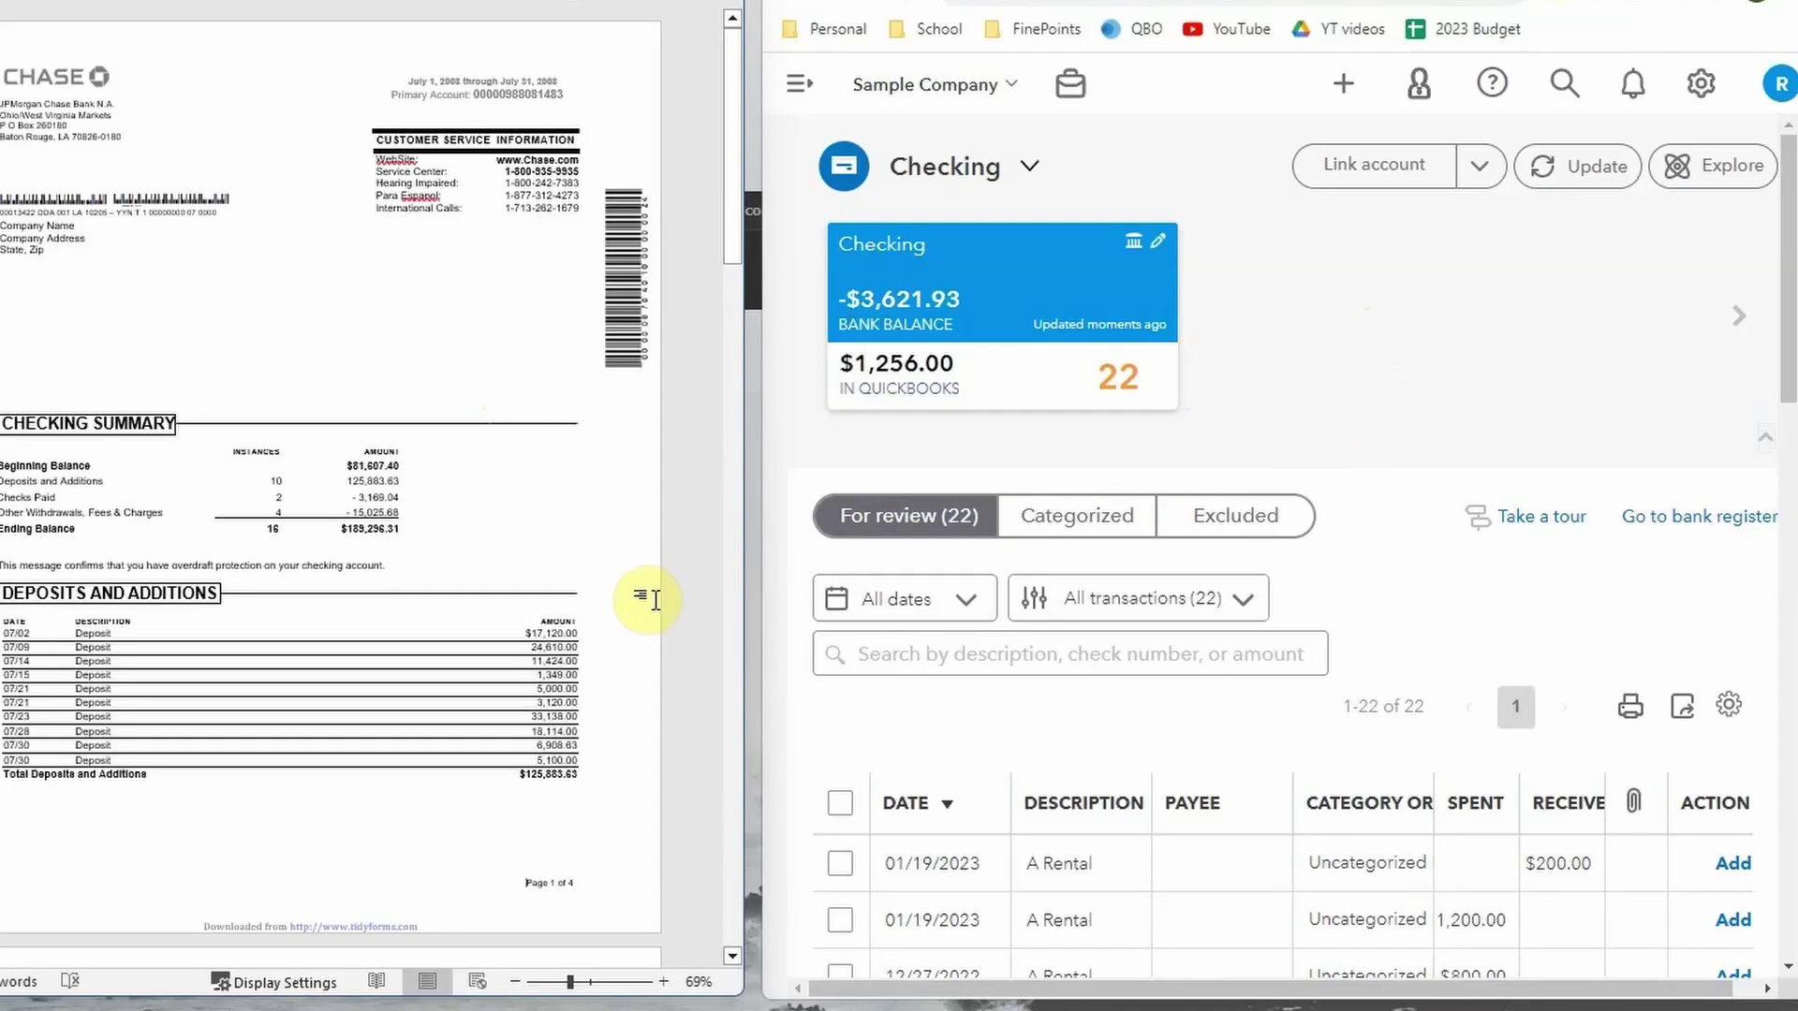
Widen the bank statement window beside the browser and open the Checking account's bank register
{"action": "left_click_drag", "start_coordinate": [743, 593], "coordinate": [775, 609]}
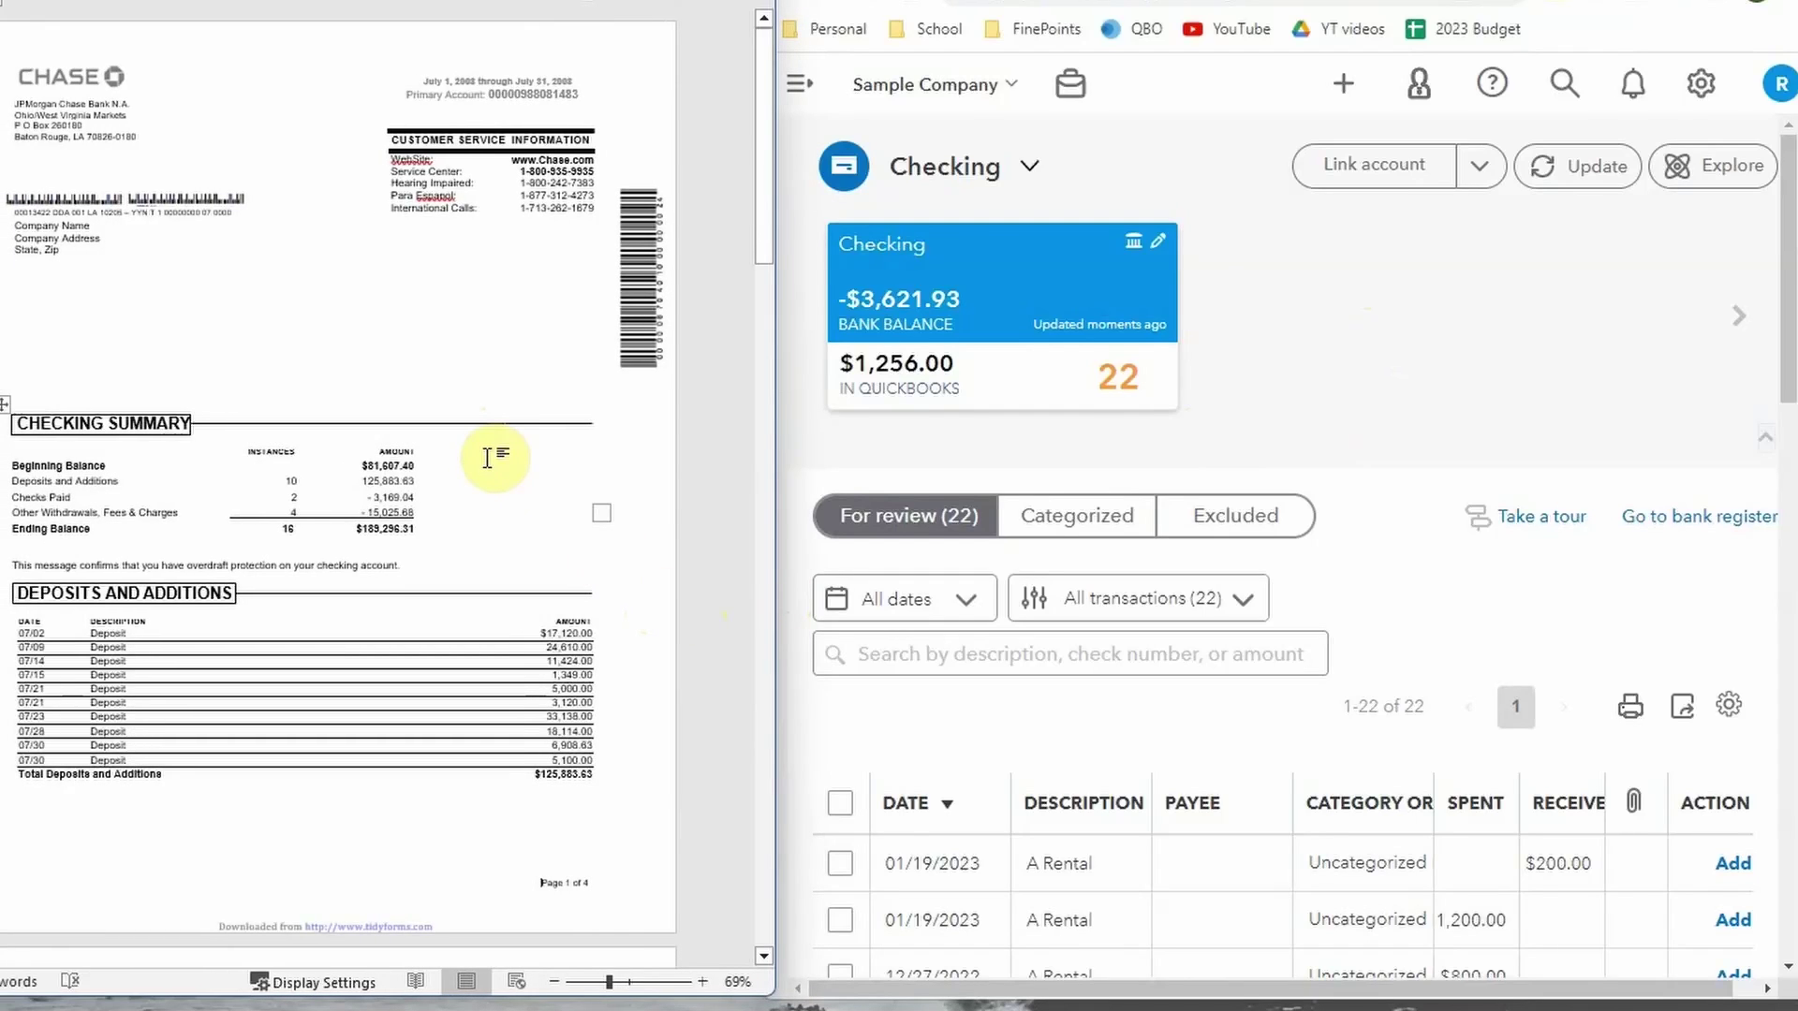
{"action": "left_click", "coordinate": [1412, 392]}
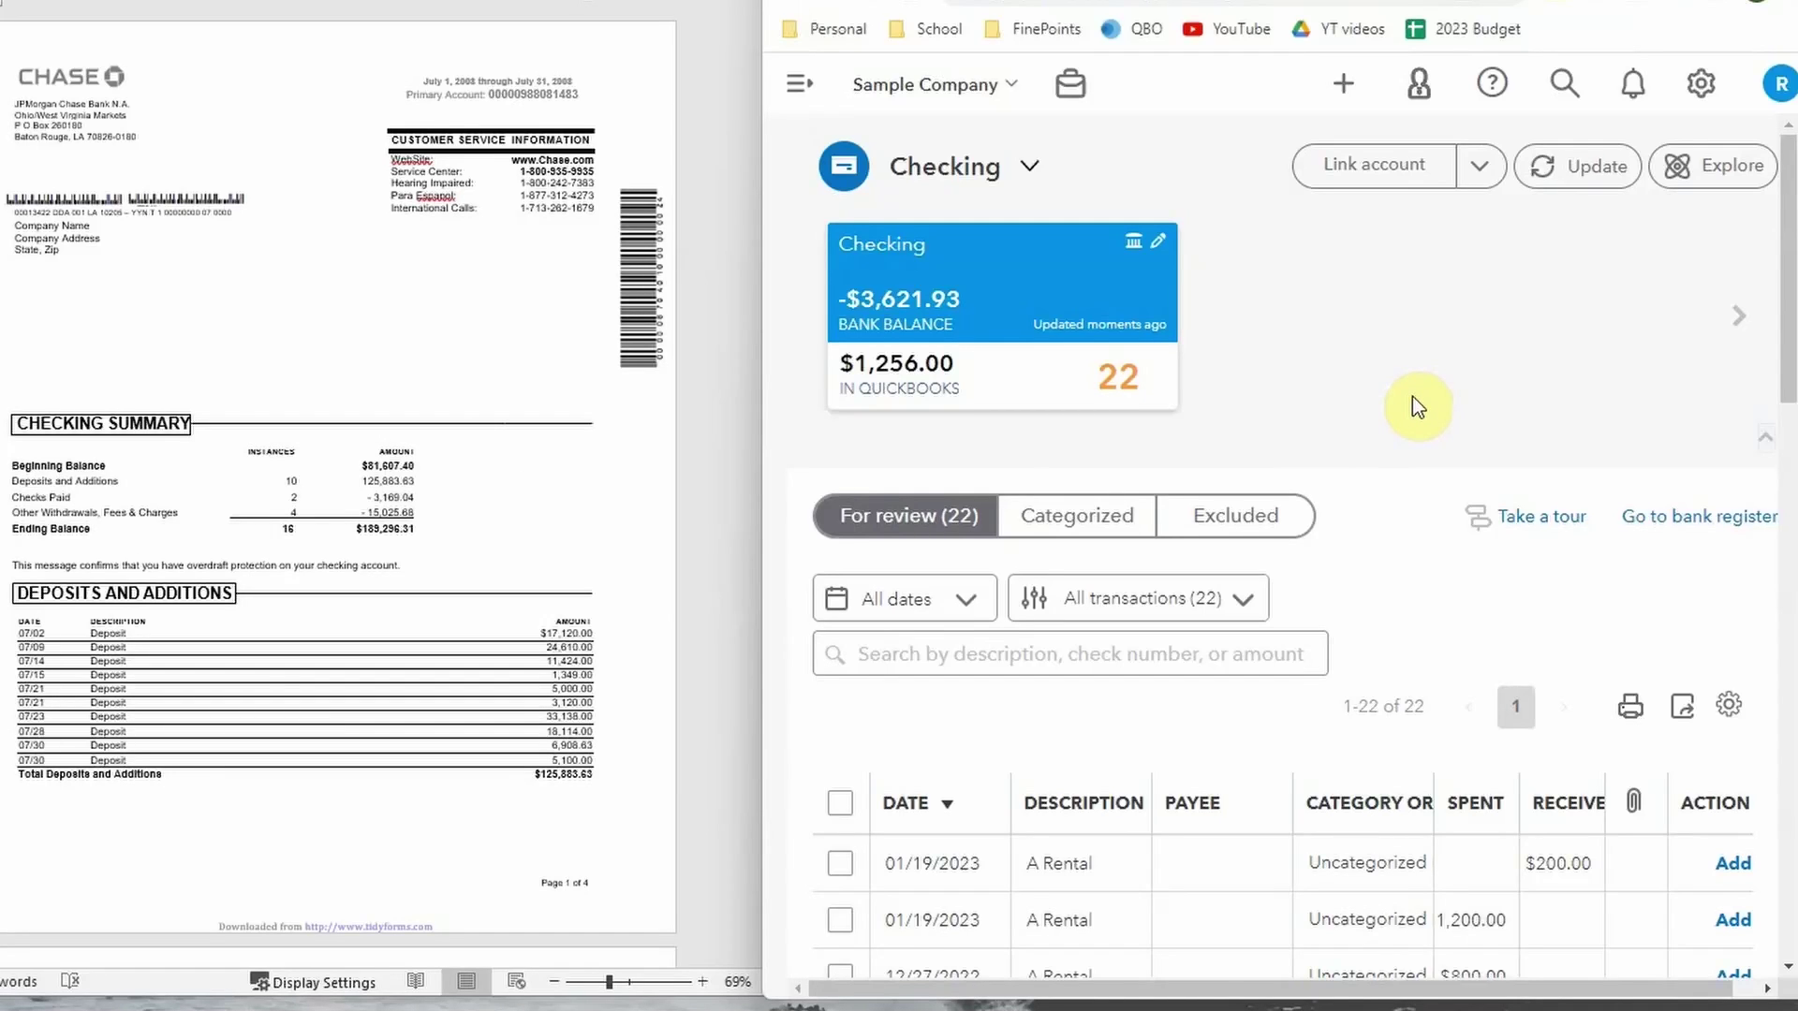
{"action": "scroll", "coordinate": [1435, 630], "scroll_direction": "down", "scroll_amount": 3}
{"action": "scroll", "coordinate": [1461, 629], "scroll_direction": "up", "scroll_amount": 3}
{"action": "left_click", "coordinate": [1699, 517]}
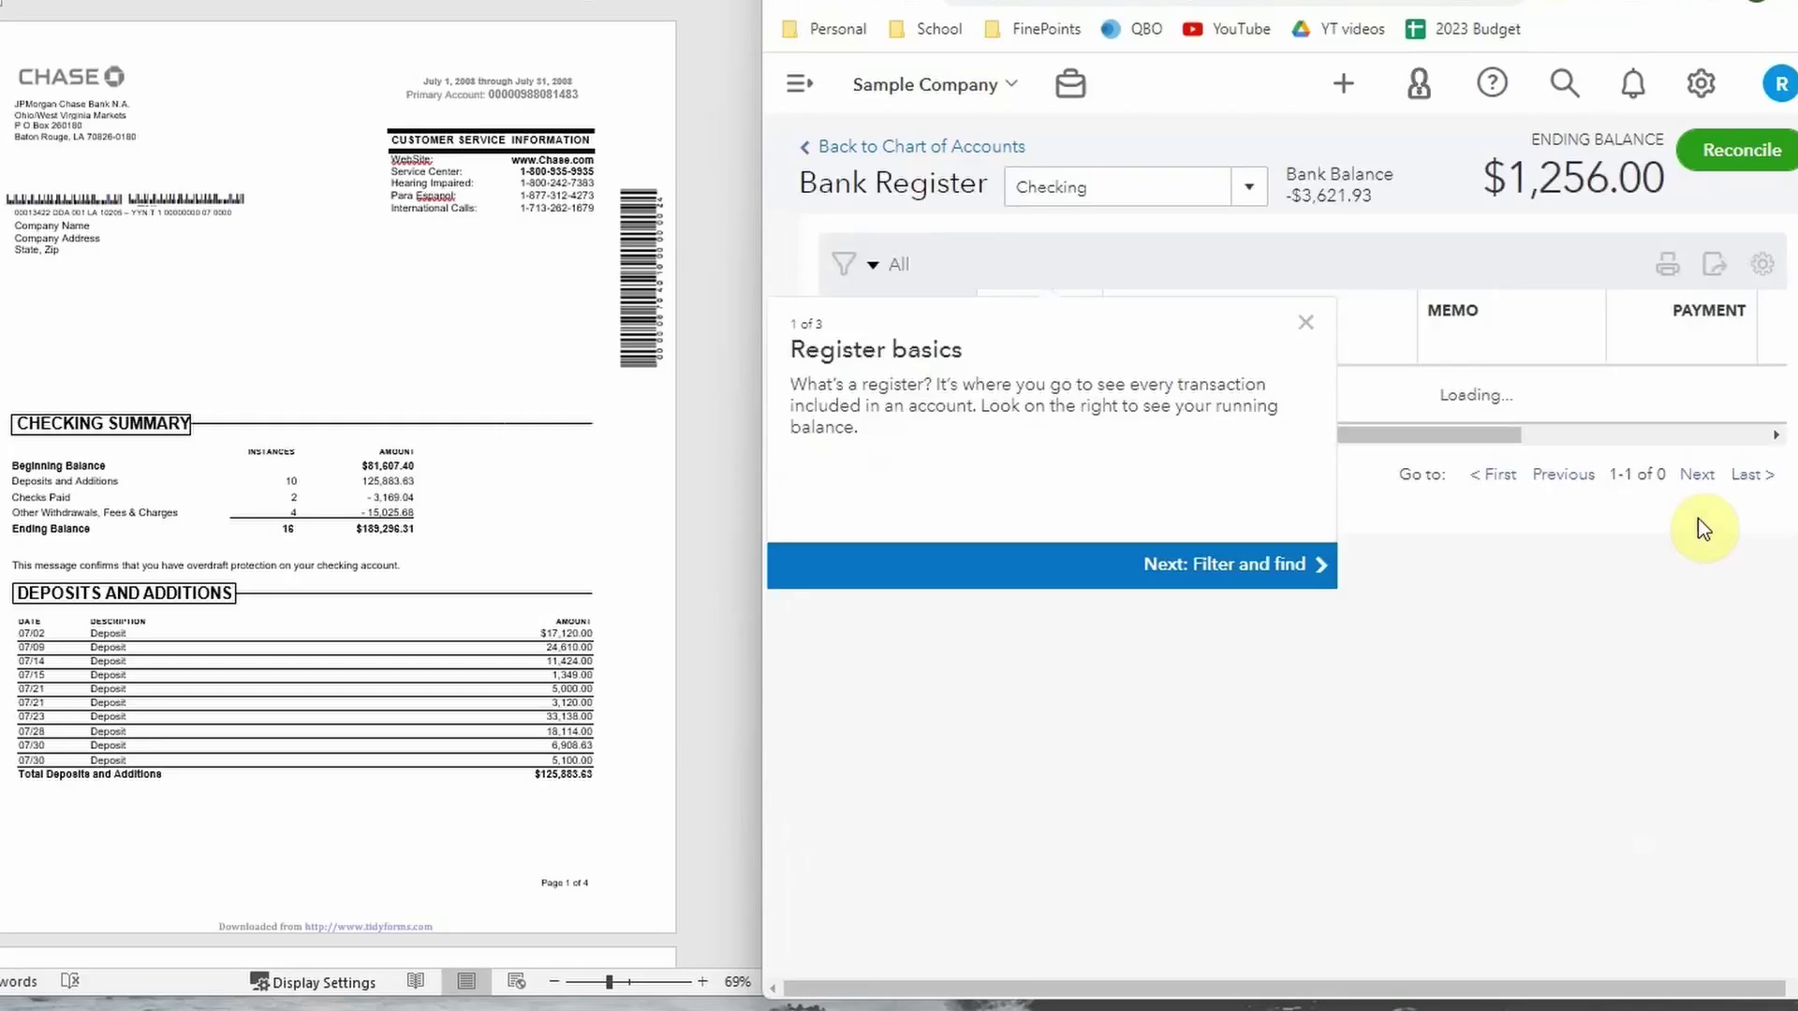
{"action": "left_click", "coordinate": [791, 7]}
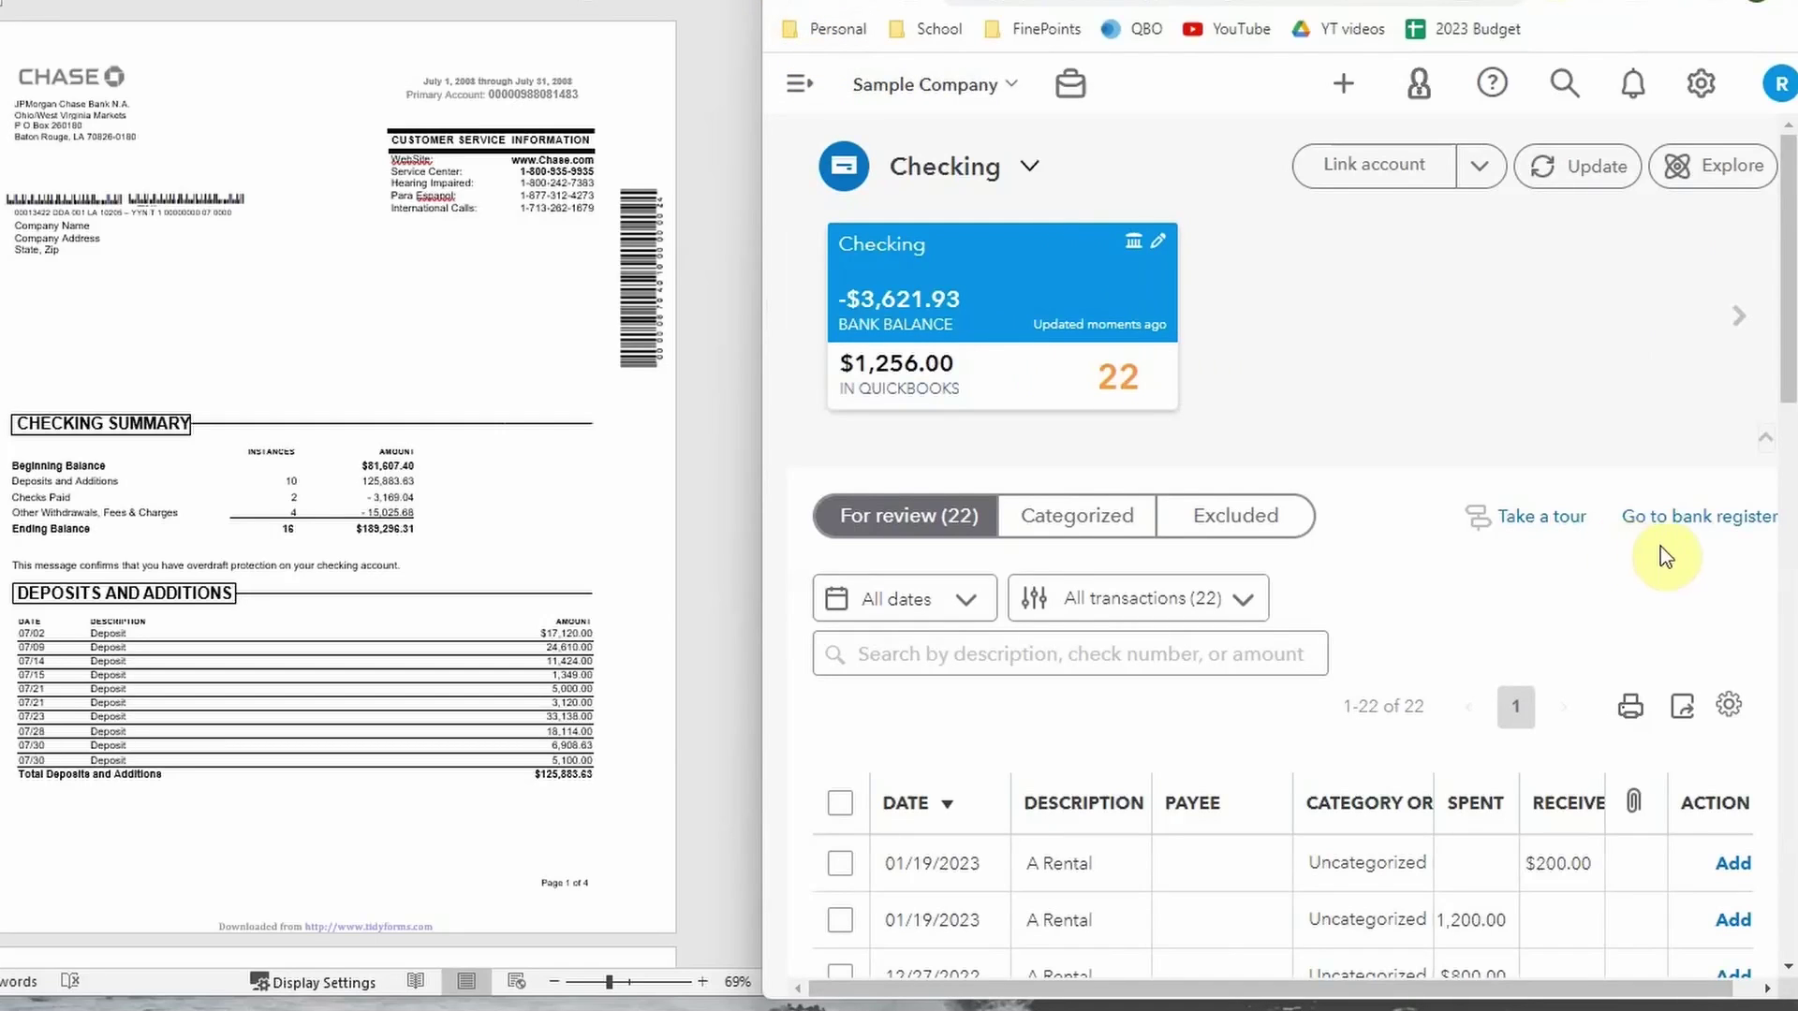
{"action": "left_click", "coordinate": [1700, 518]}
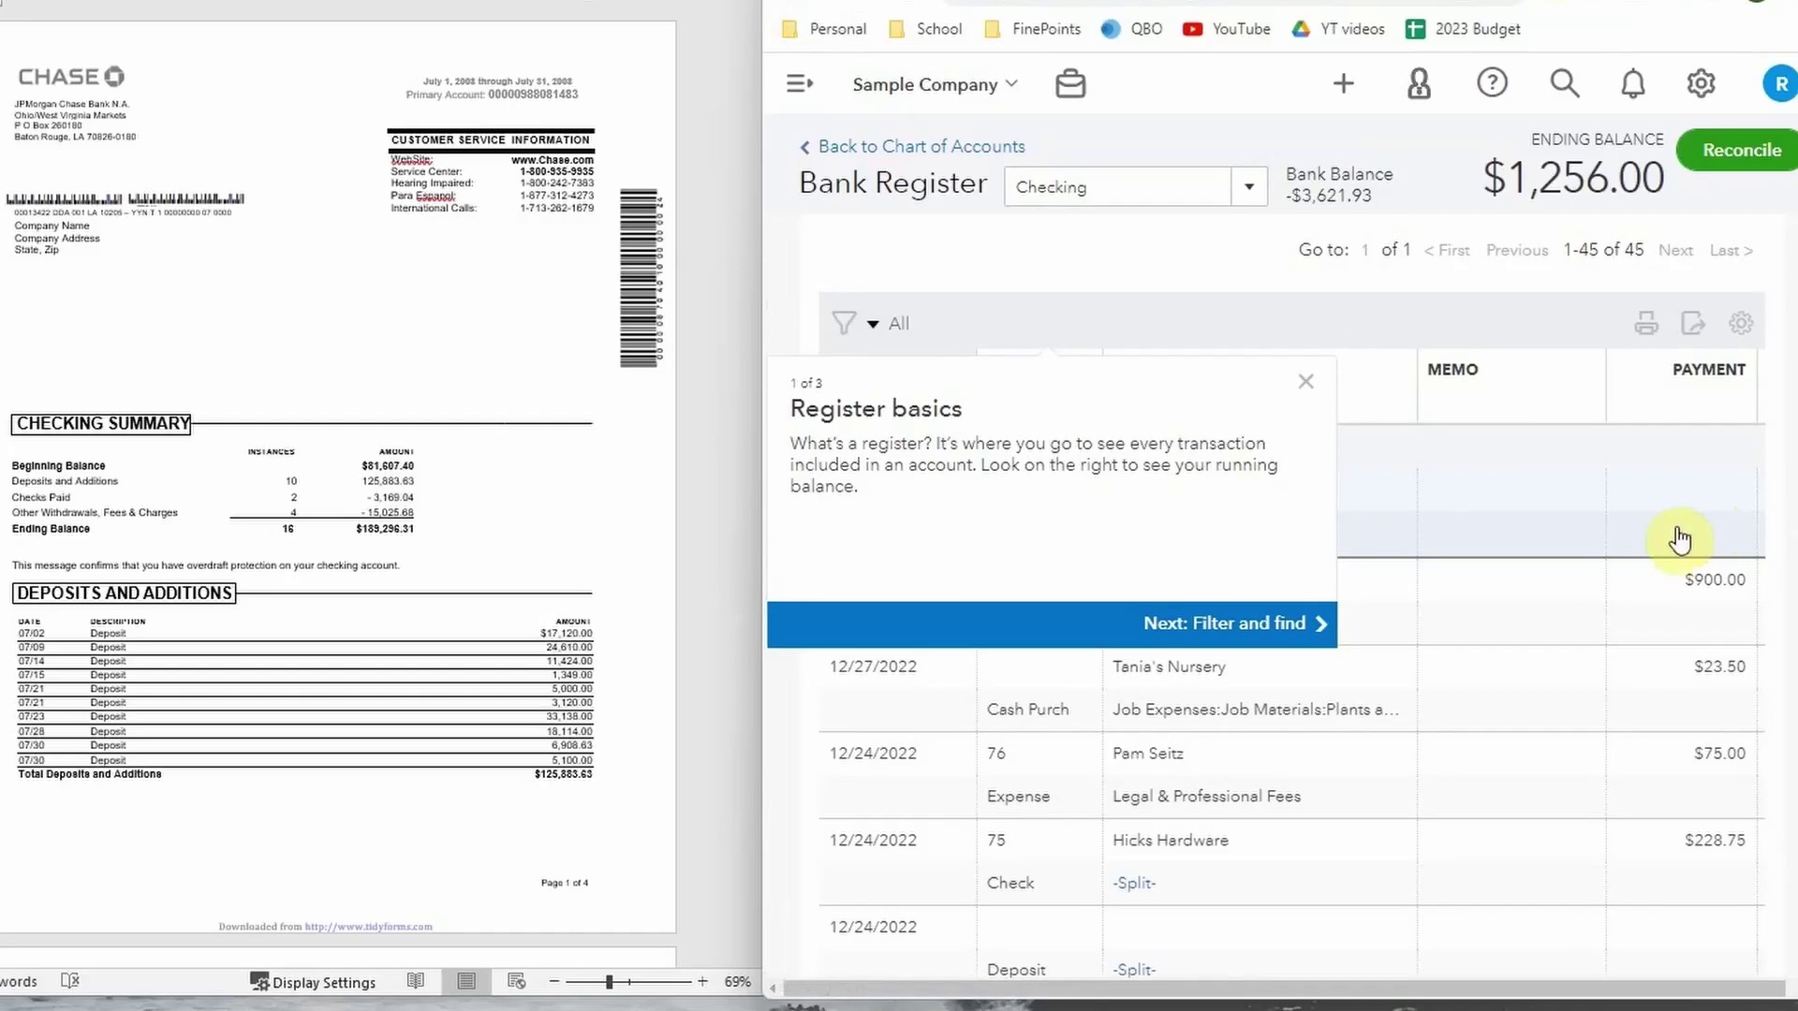
Dismiss the register tour, open the reconciliation setup and choose Checking as the account to reconcile
{"action": "left_click", "coordinate": [1307, 370]}
{"action": "left_click", "coordinate": [1306, 382]}
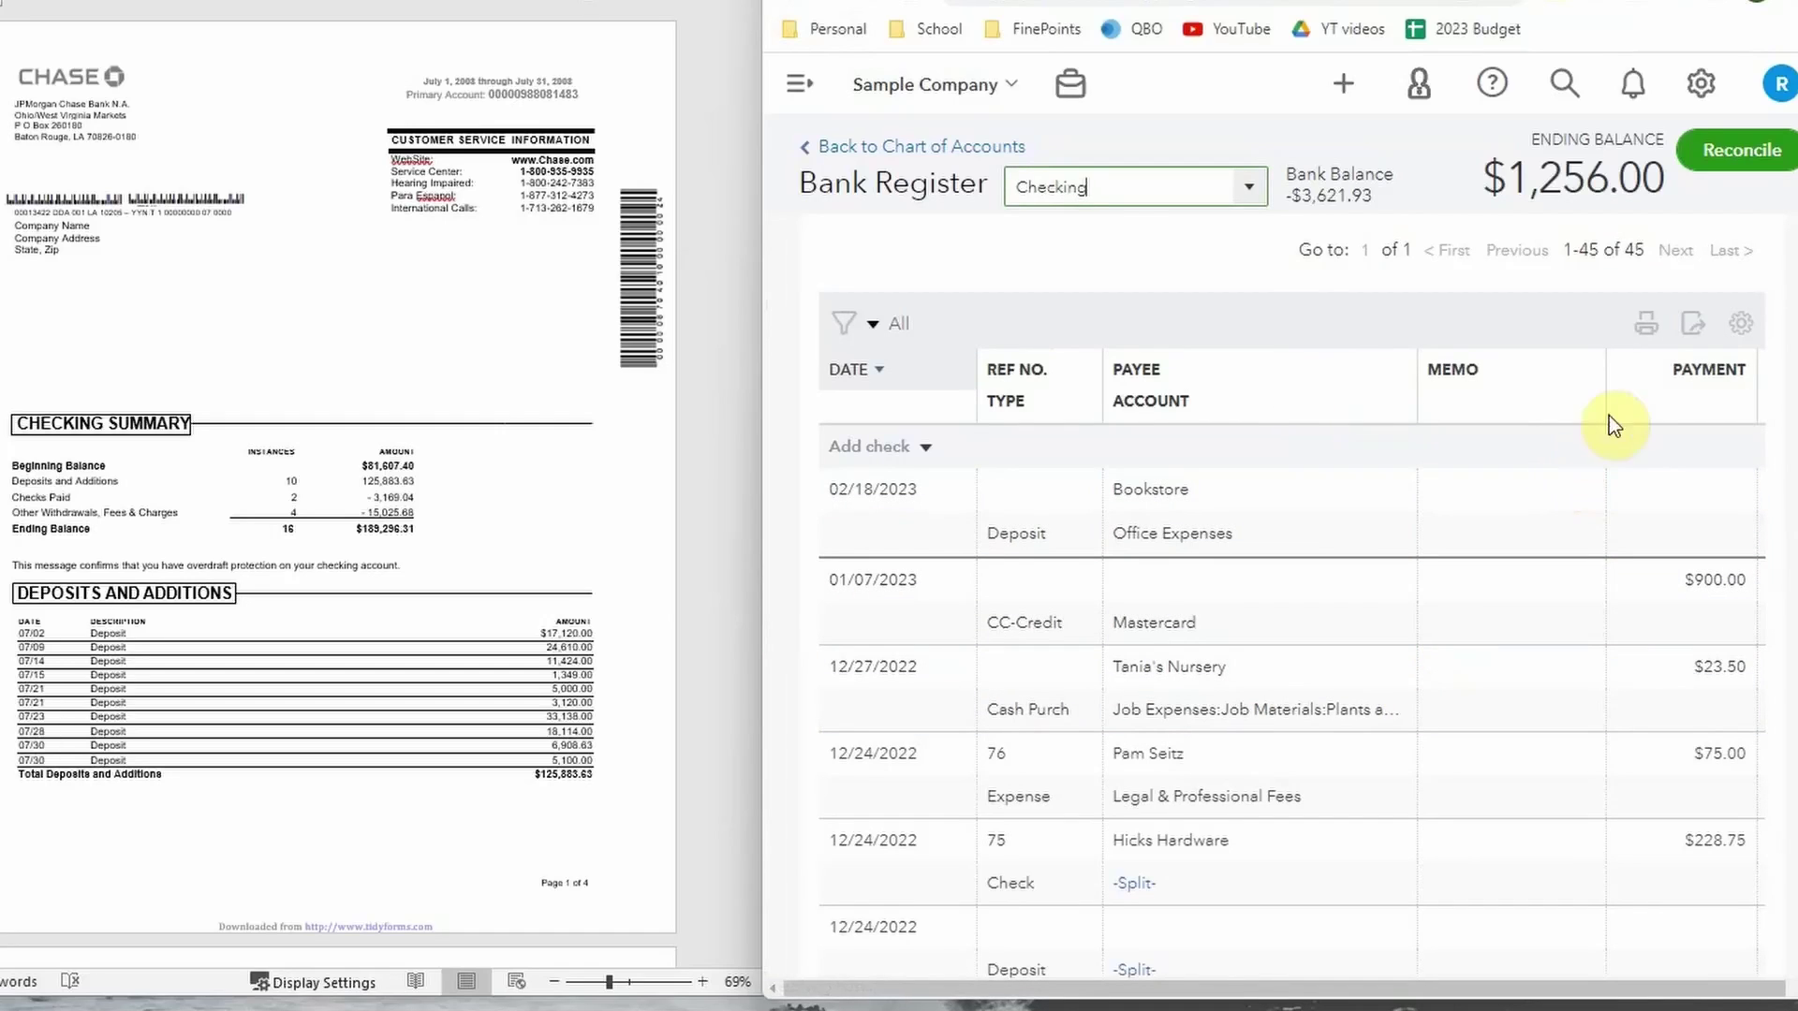
{"action": "left_click", "coordinate": [1765, 161]}
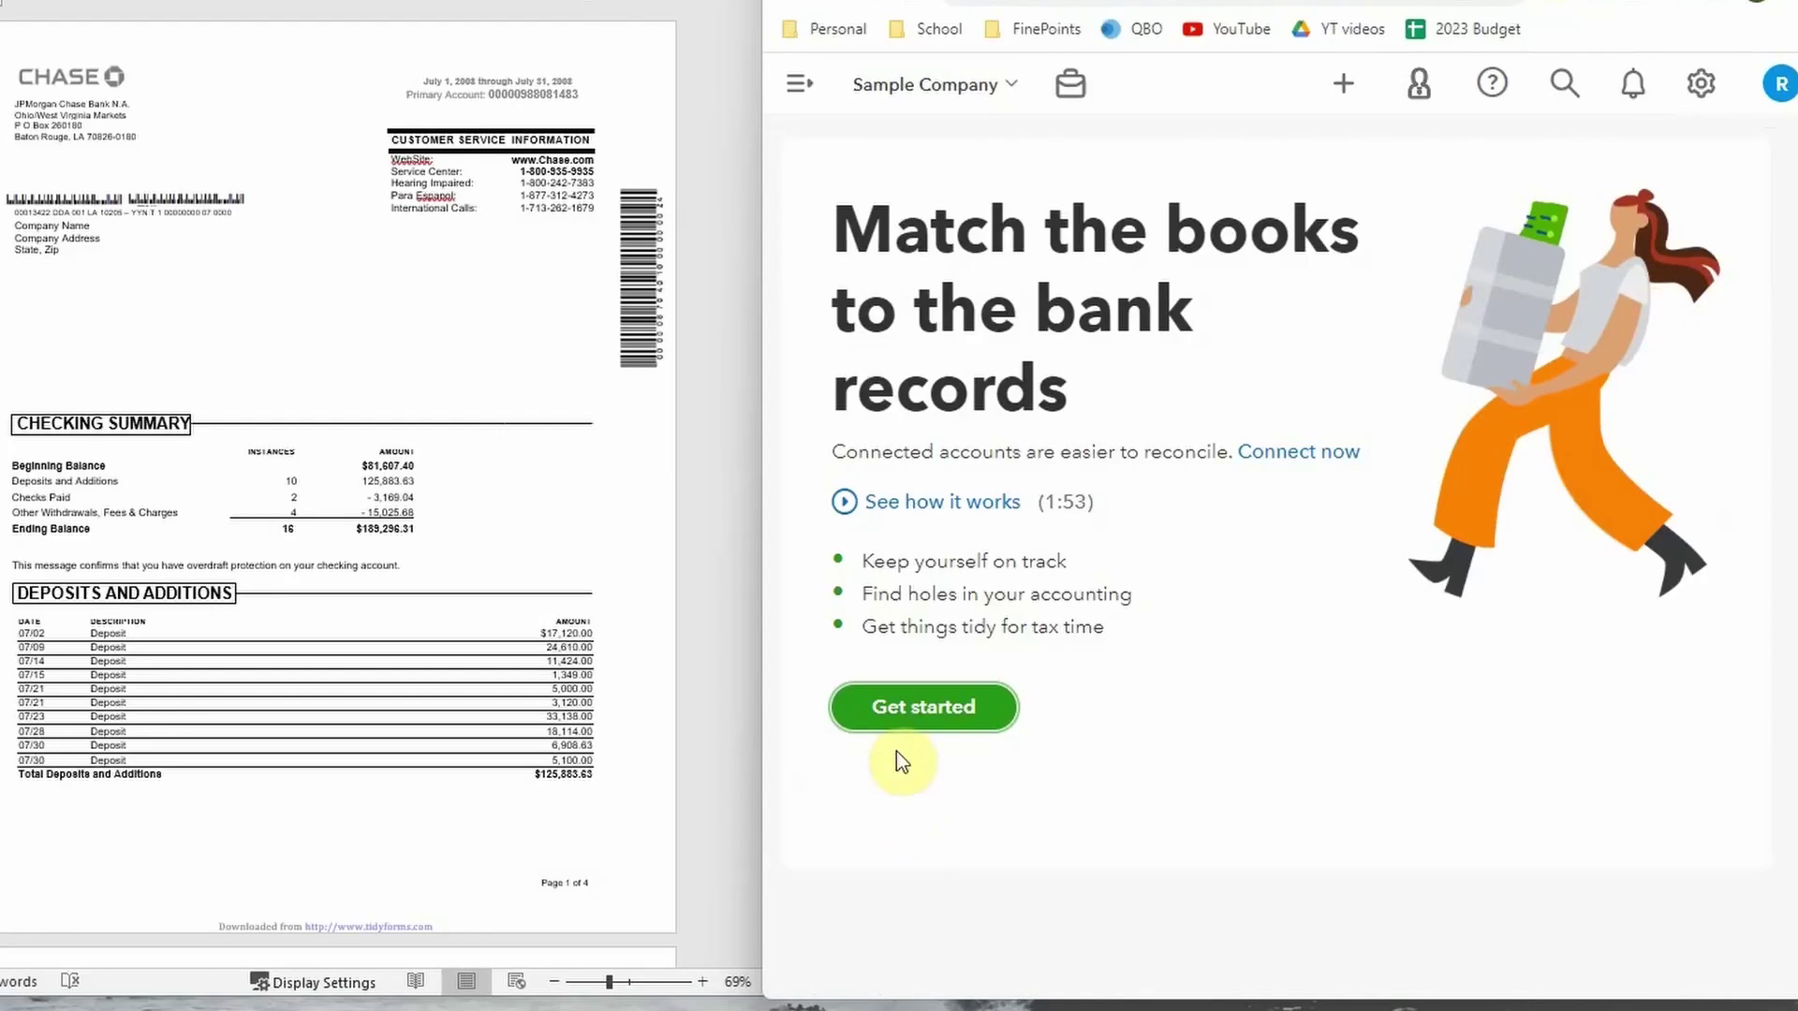
{"action": "left_click", "coordinate": [924, 723]}
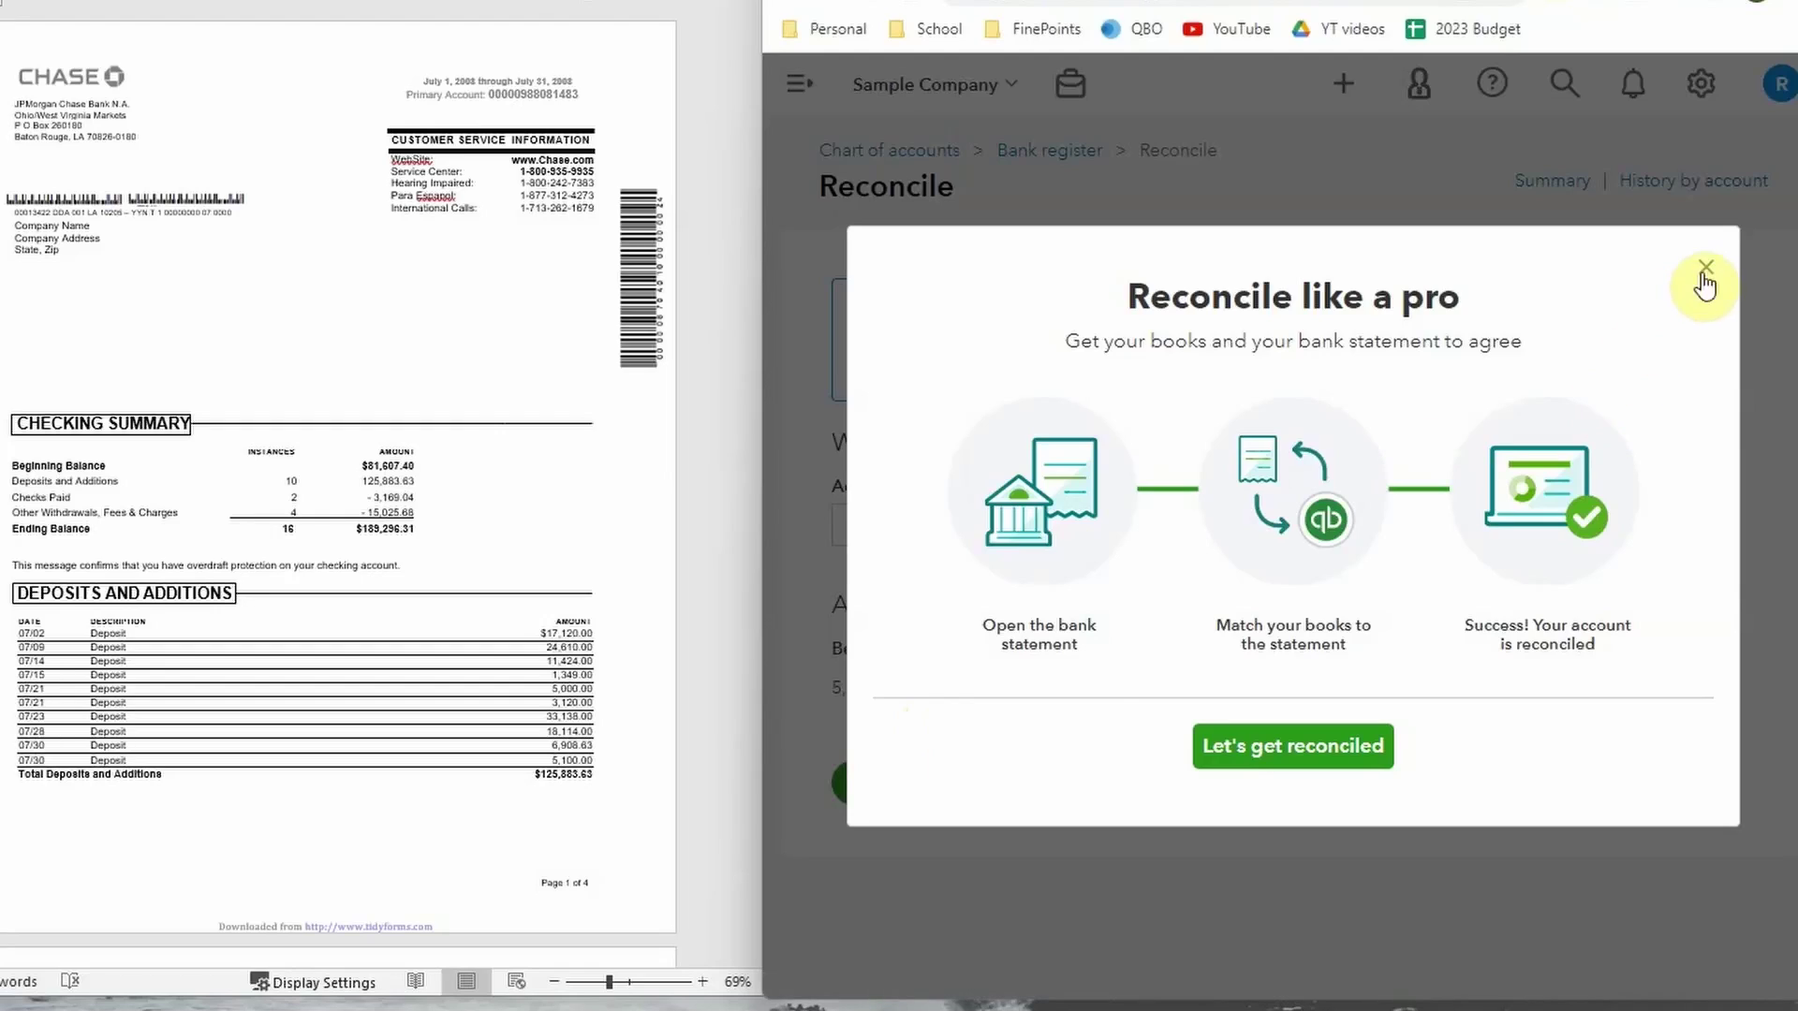
{"action": "left_click", "coordinate": [1705, 272]}
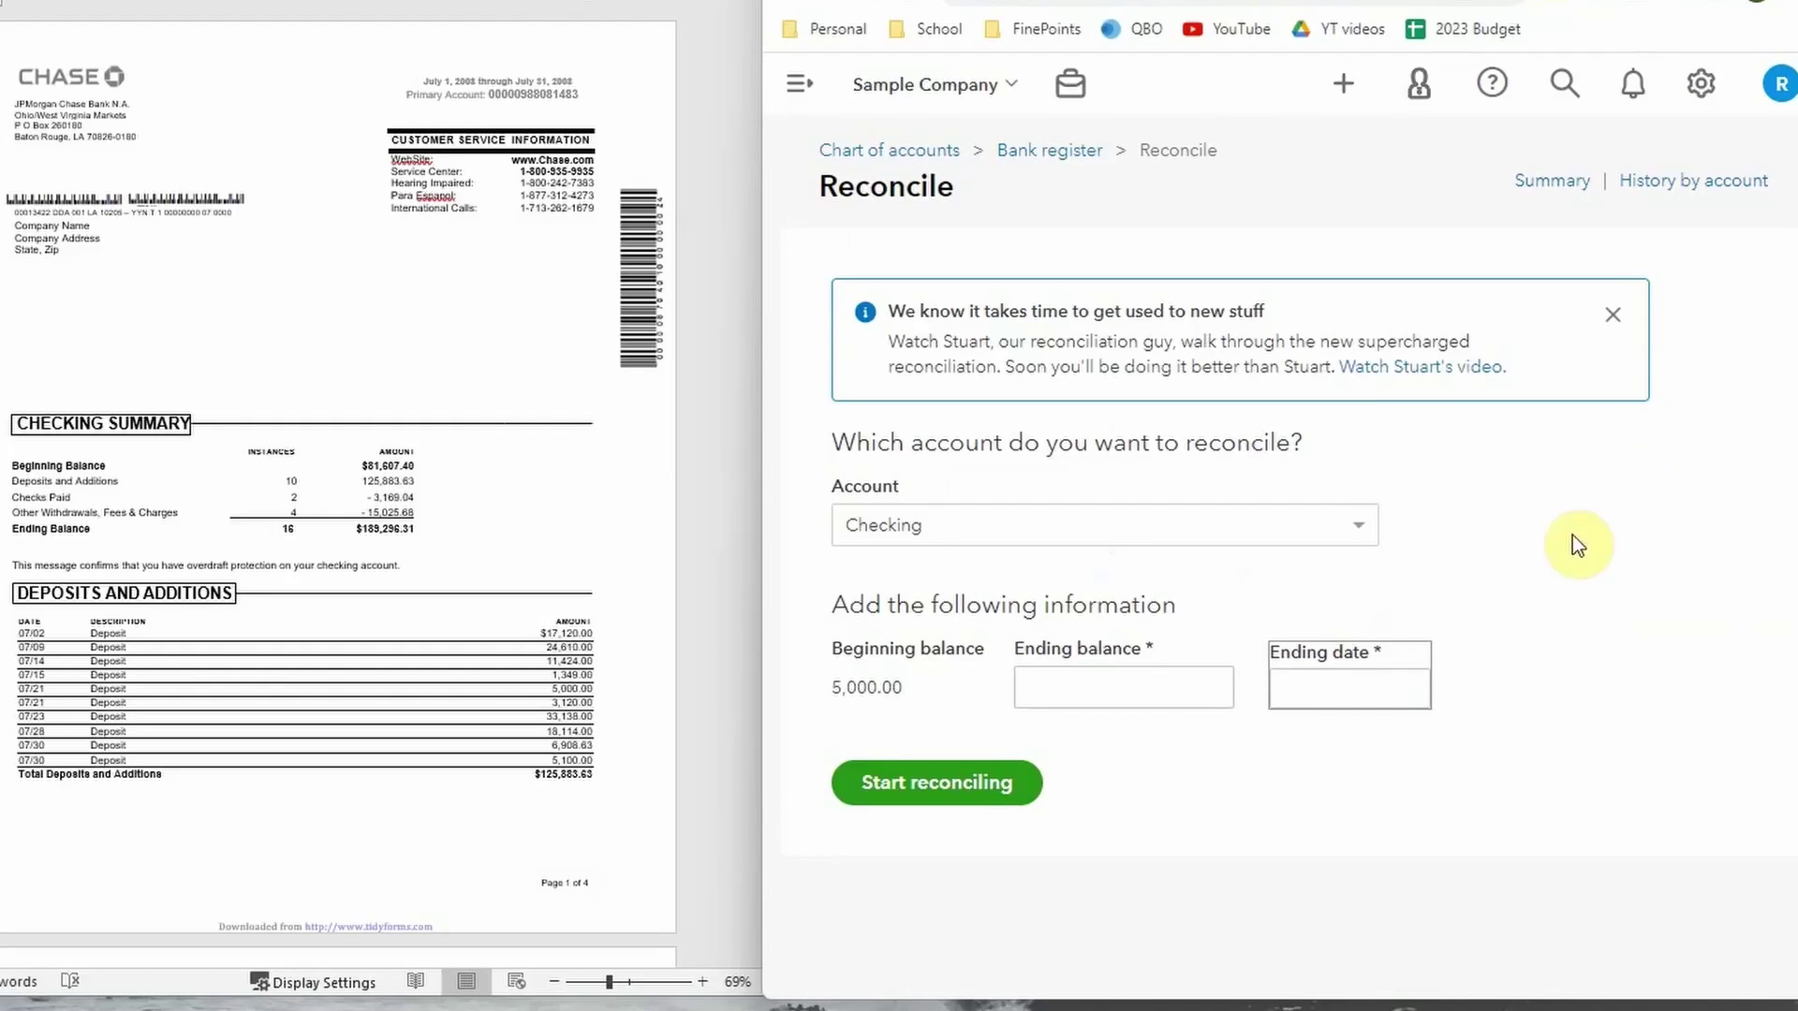
{"action": "left_click", "coordinate": [1351, 538]}
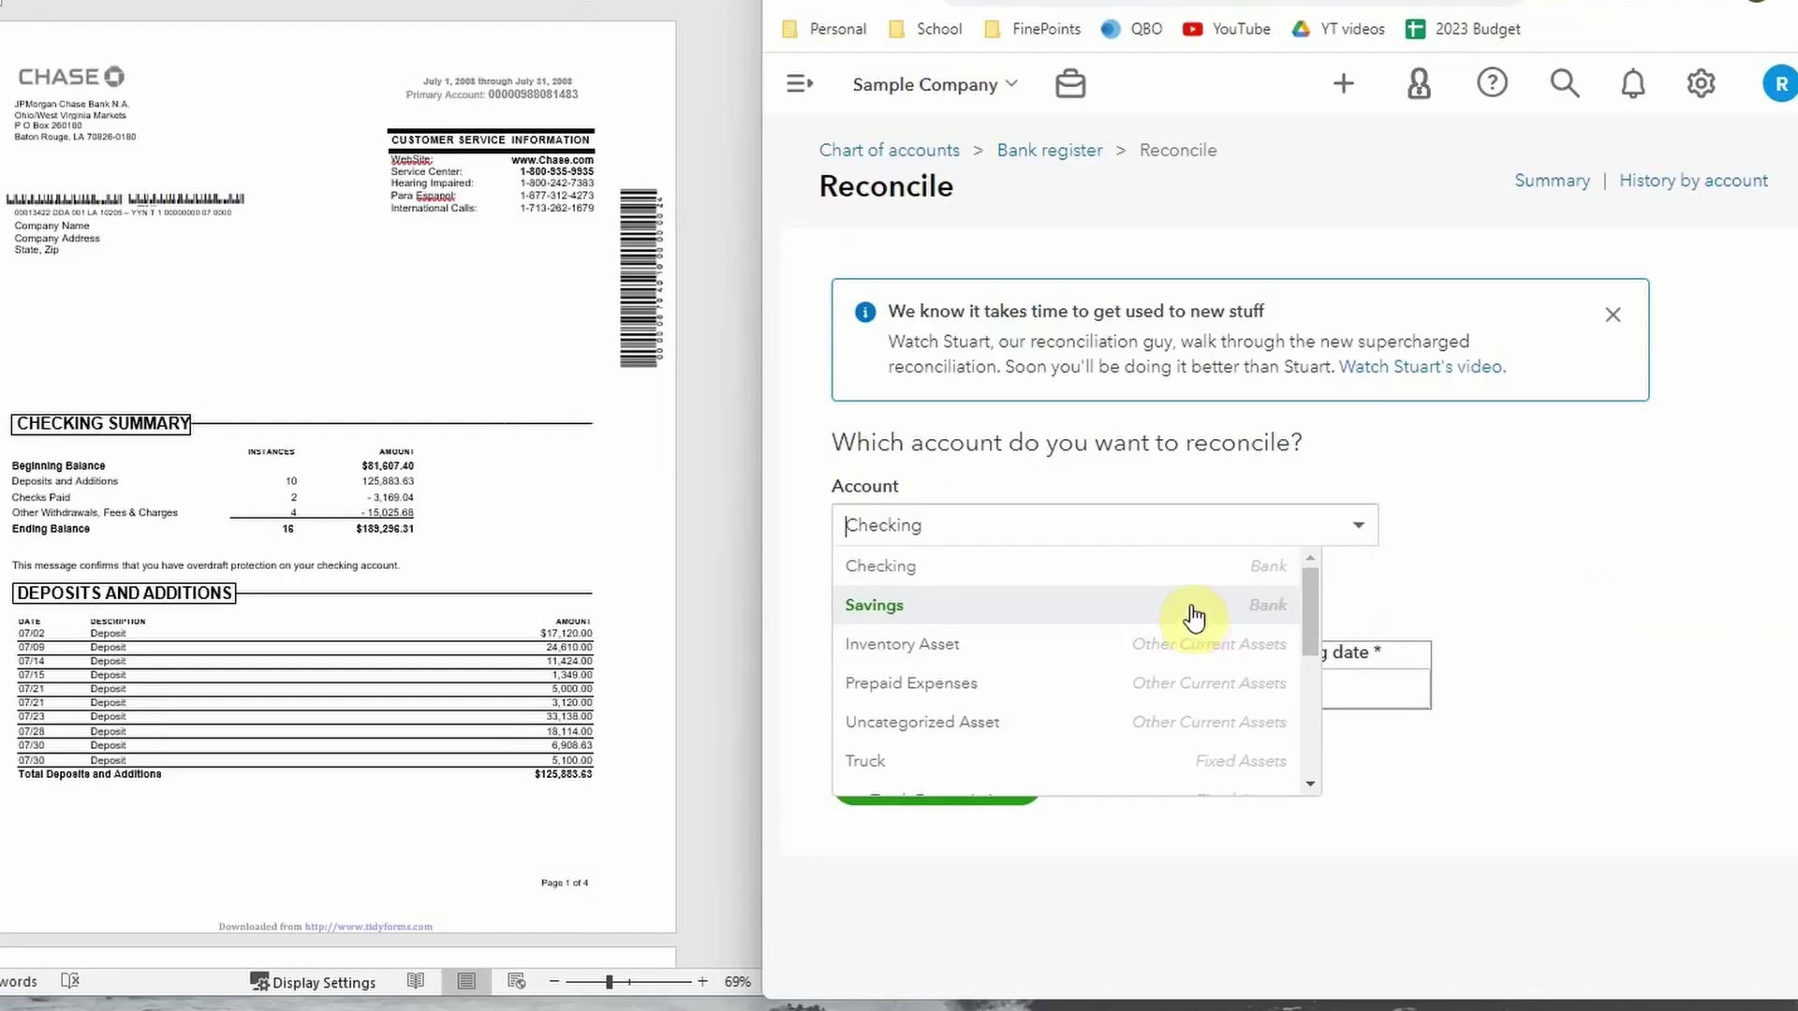
{"action": "left_click", "coordinate": [1137, 567]}
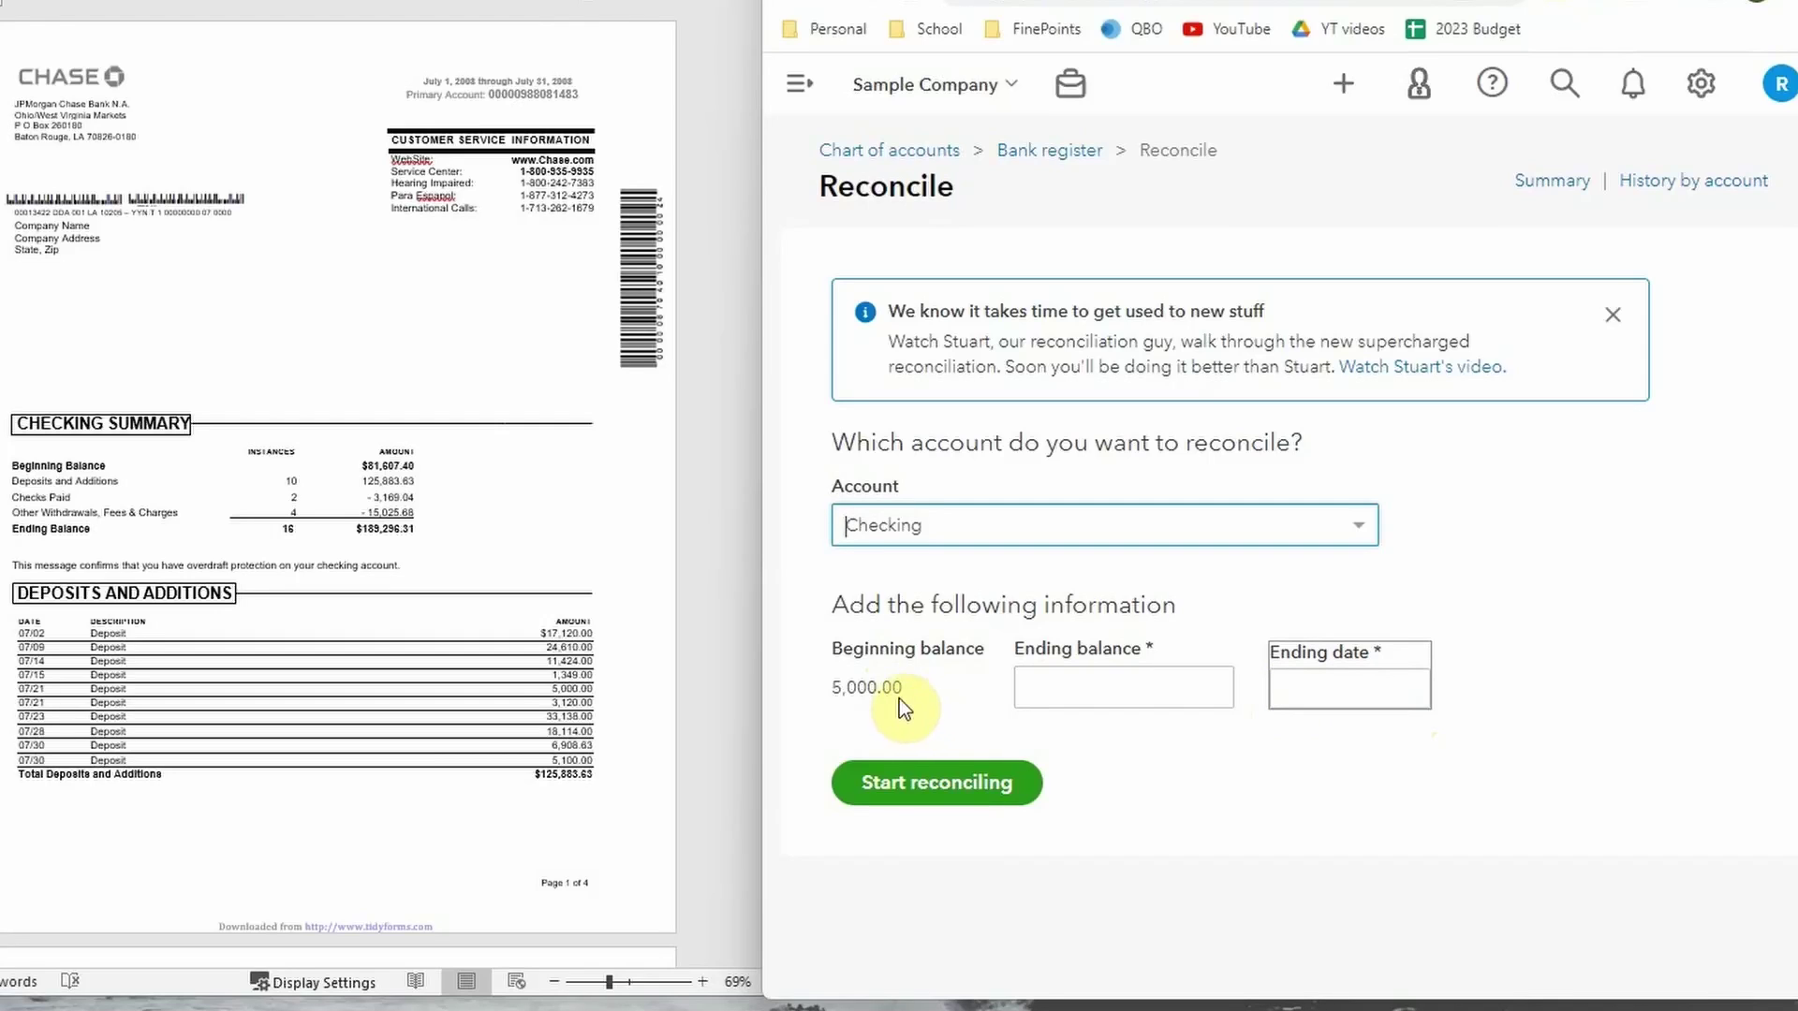
Examine the bank statement's checking summary and compare its beginning balance with the one in the reconciliation form
{"action": "left_click", "coordinate": [475, 491]}
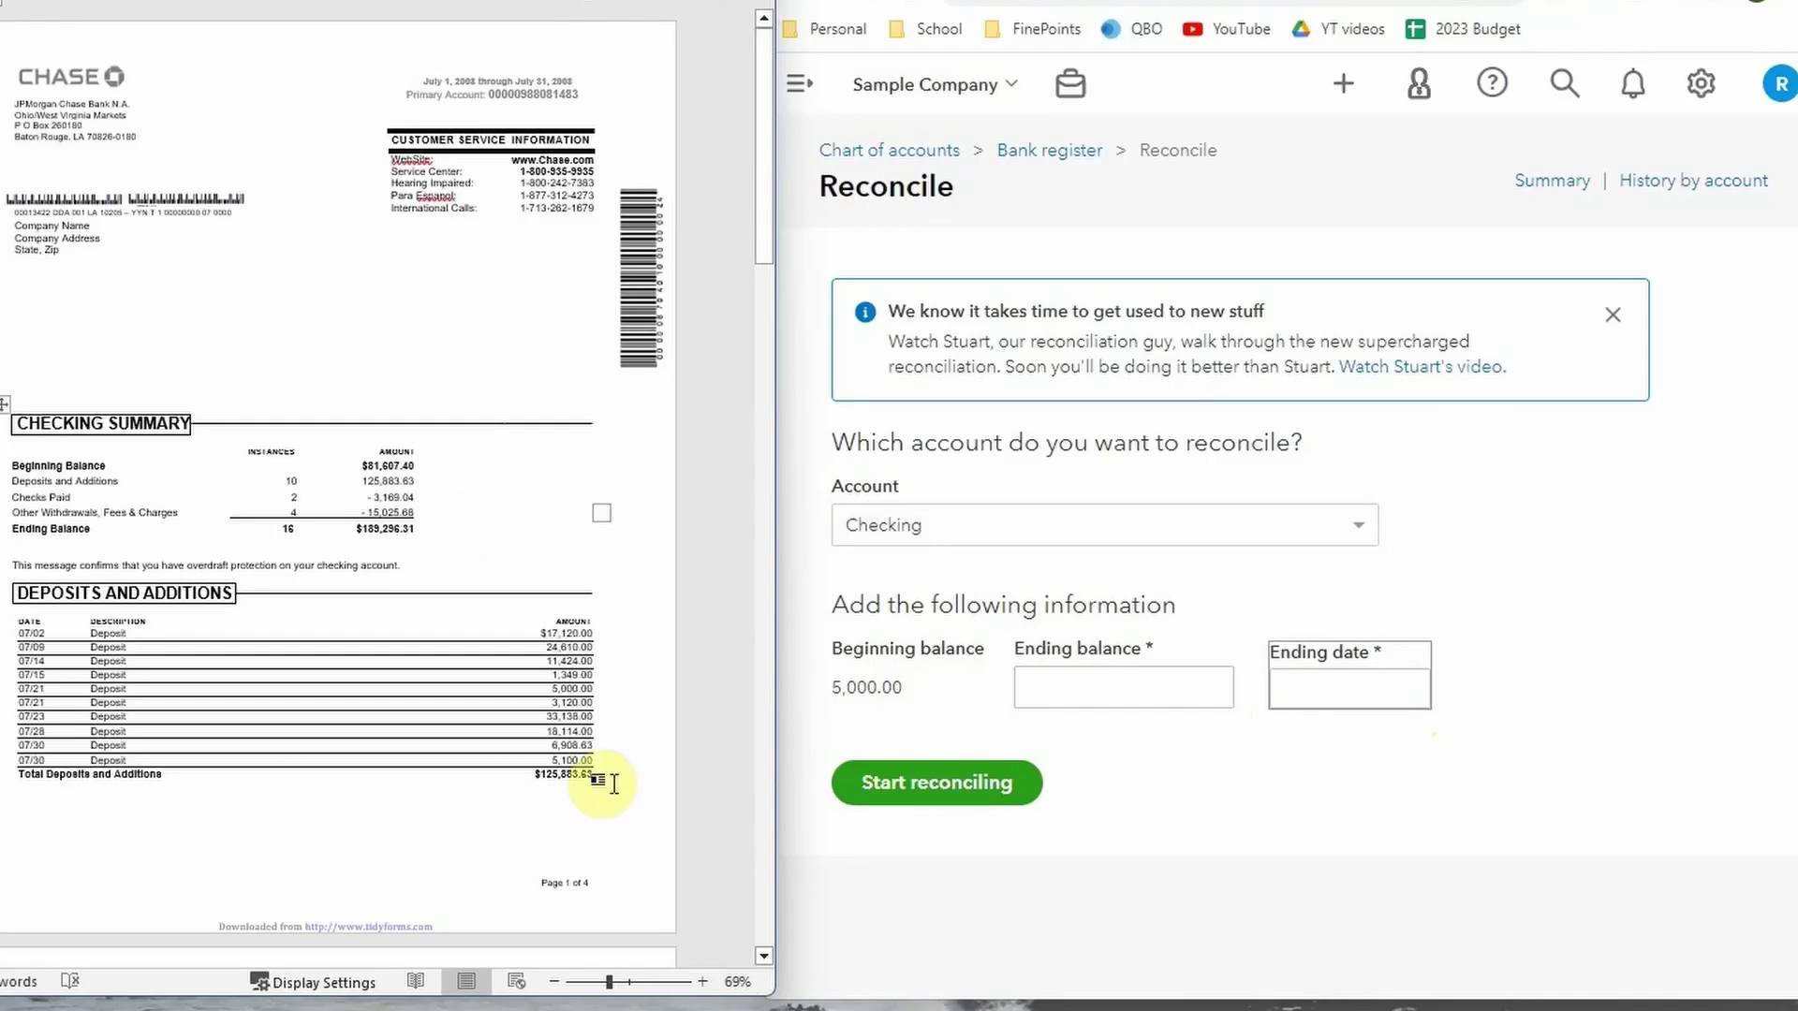
{"action": "left_click_drag", "start_coordinate": [609, 989], "coordinate": [632, 982]}
{"action": "scroll", "coordinate": [456, 925], "scroll_direction": "down", "scroll_amount": 1}
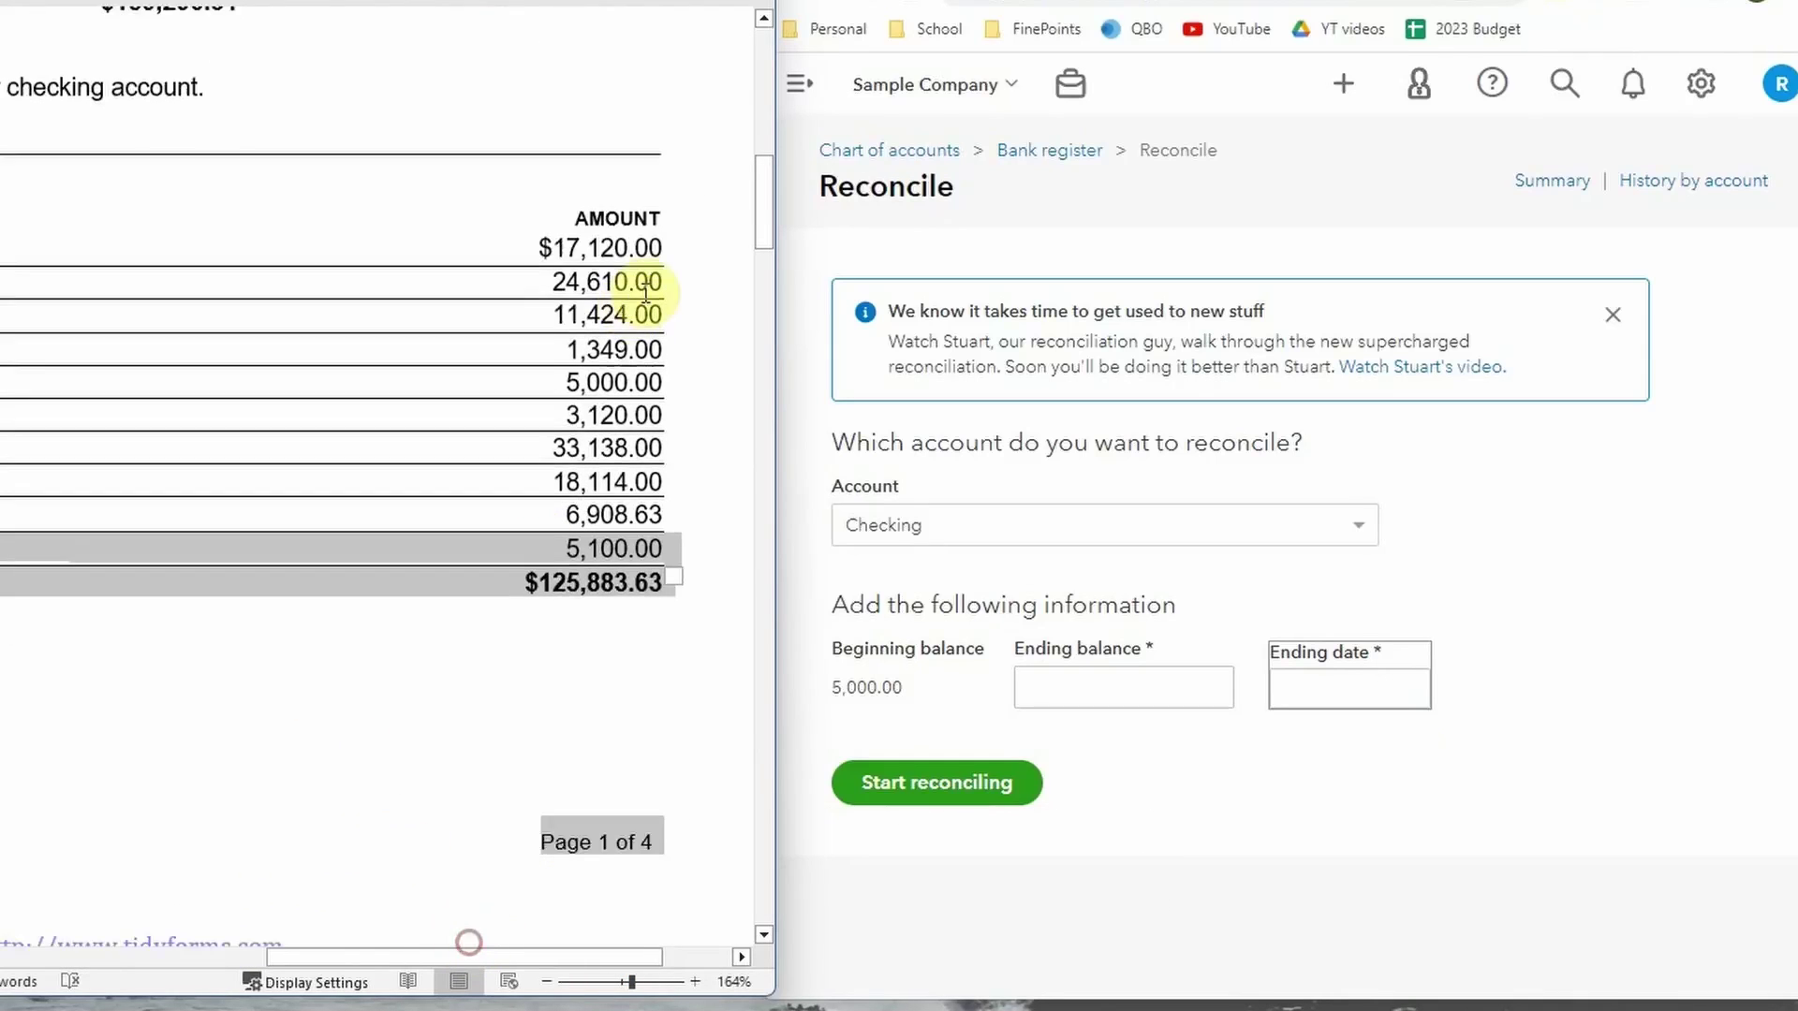
{"action": "left_click_drag", "start_coordinate": [525, 953], "coordinate": [298, 957]}
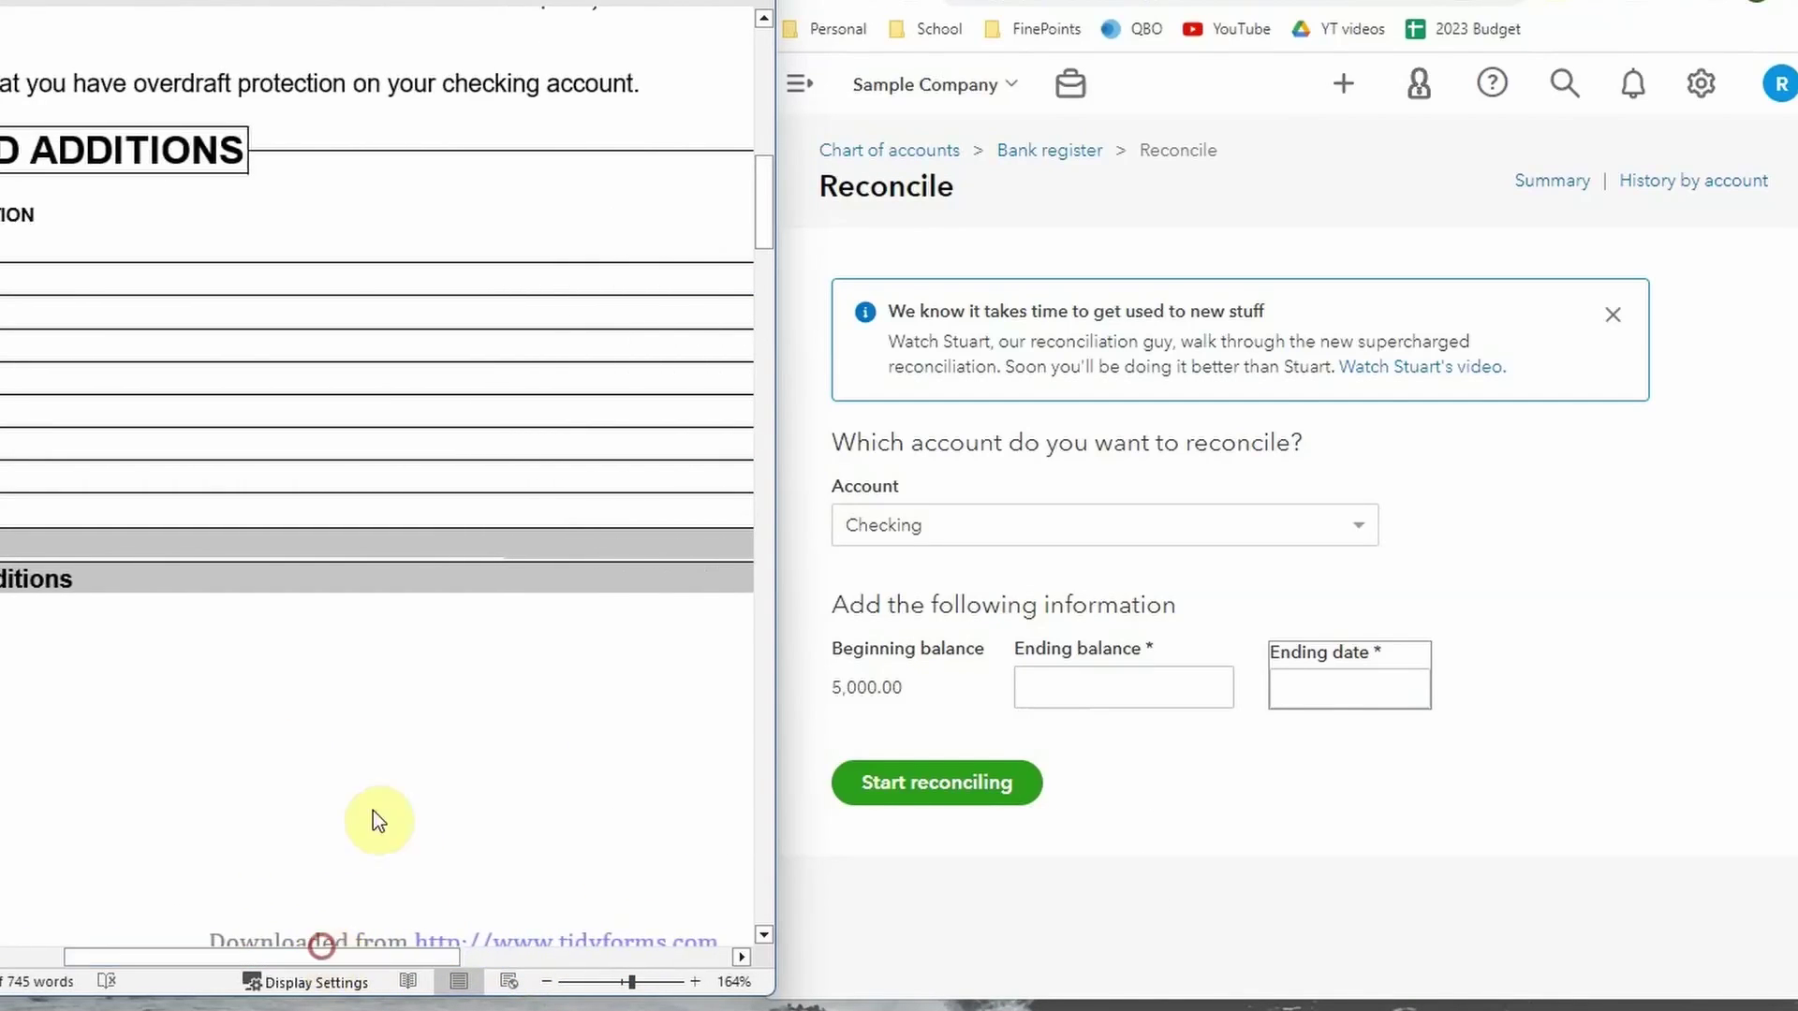
{"action": "scroll", "coordinate": [421, 763], "scroll_direction": "up", "scroll_amount": 5}
{"action": "left_click_drag", "start_coordinate": [412, 957], "coordinate": [339, 958]}
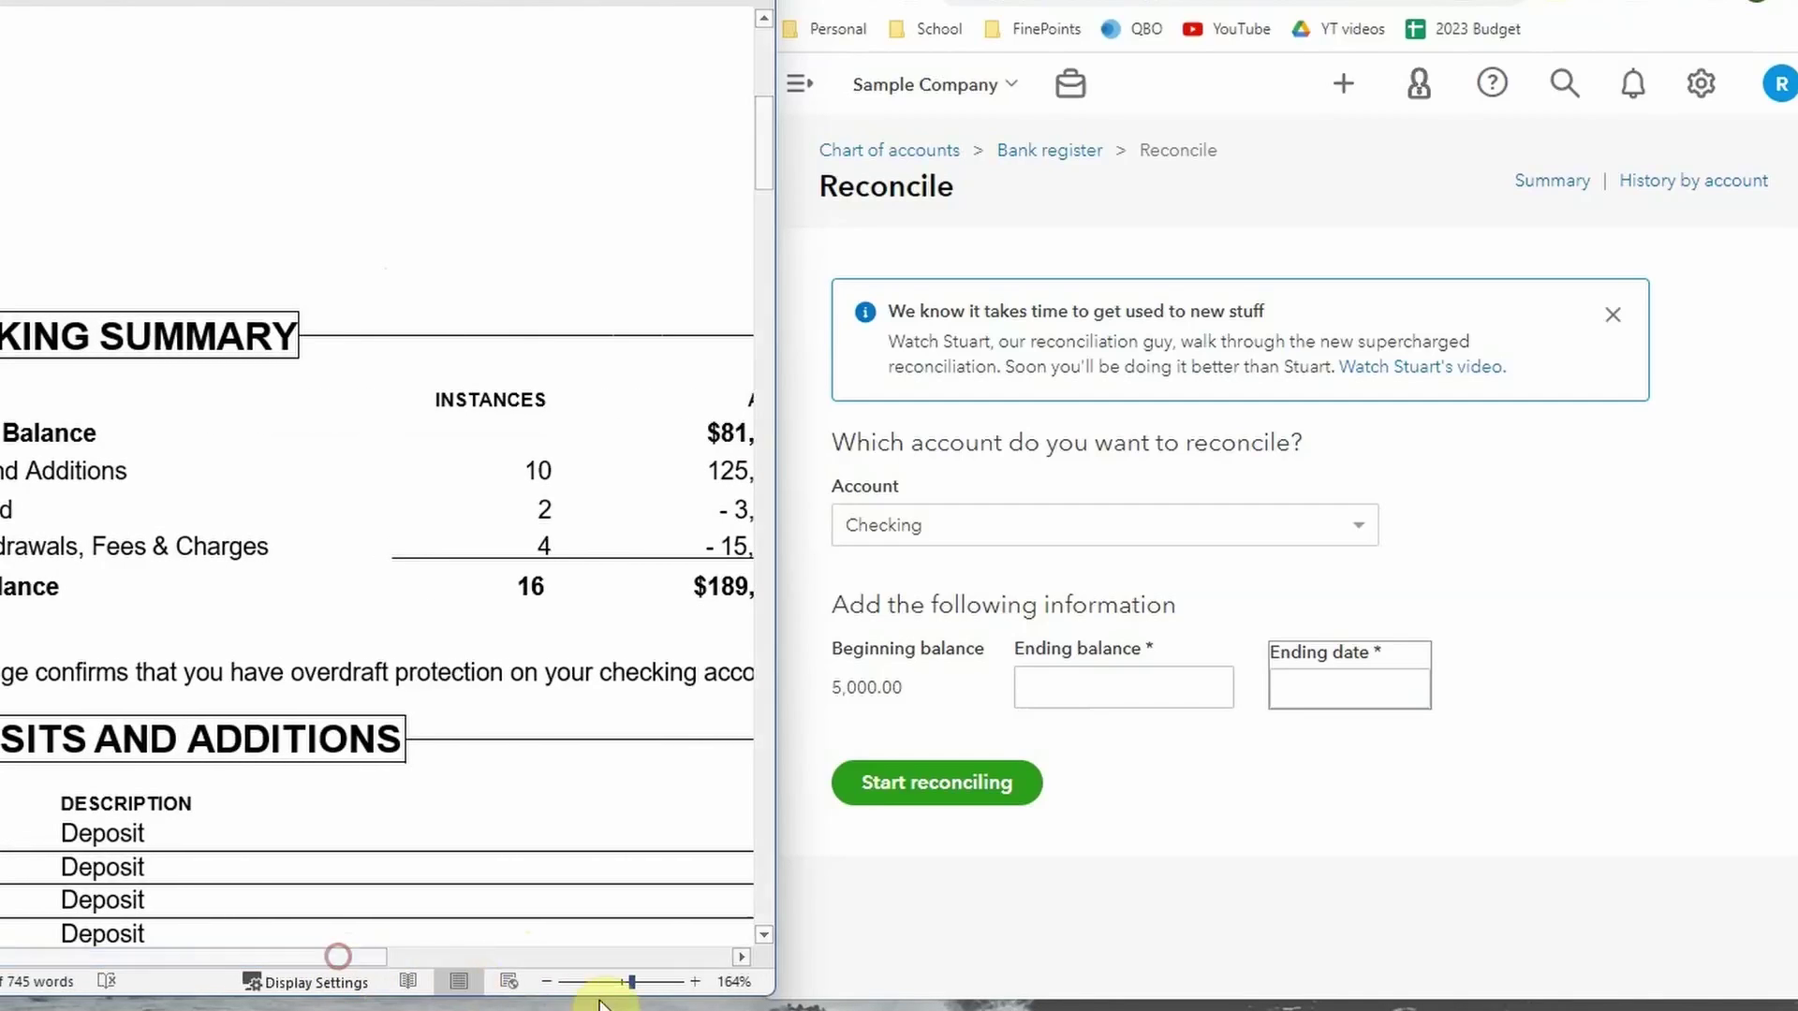
{"action": "left_click_drag", "start_coordinate": [631, 983], "coordinate": [626, 982]}
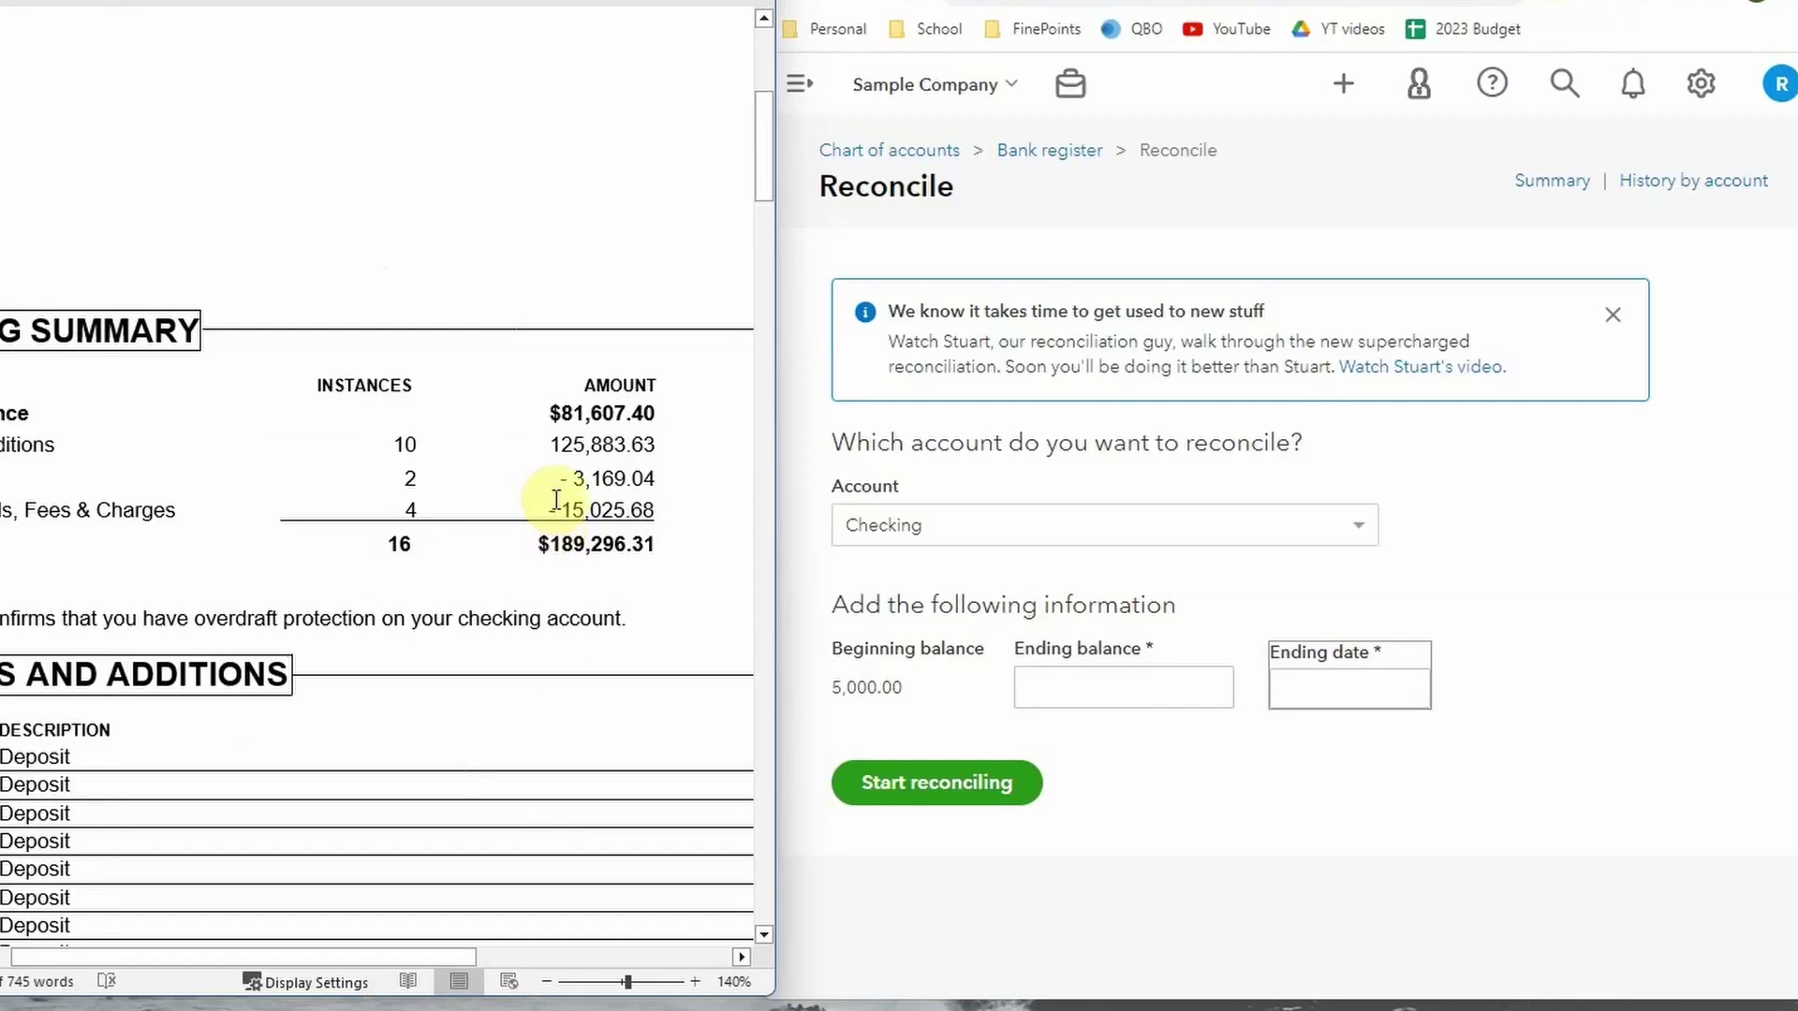
{"action": "left_click_drag", "start_coordinate": [354, 957], "coordinate": [332, 957]}
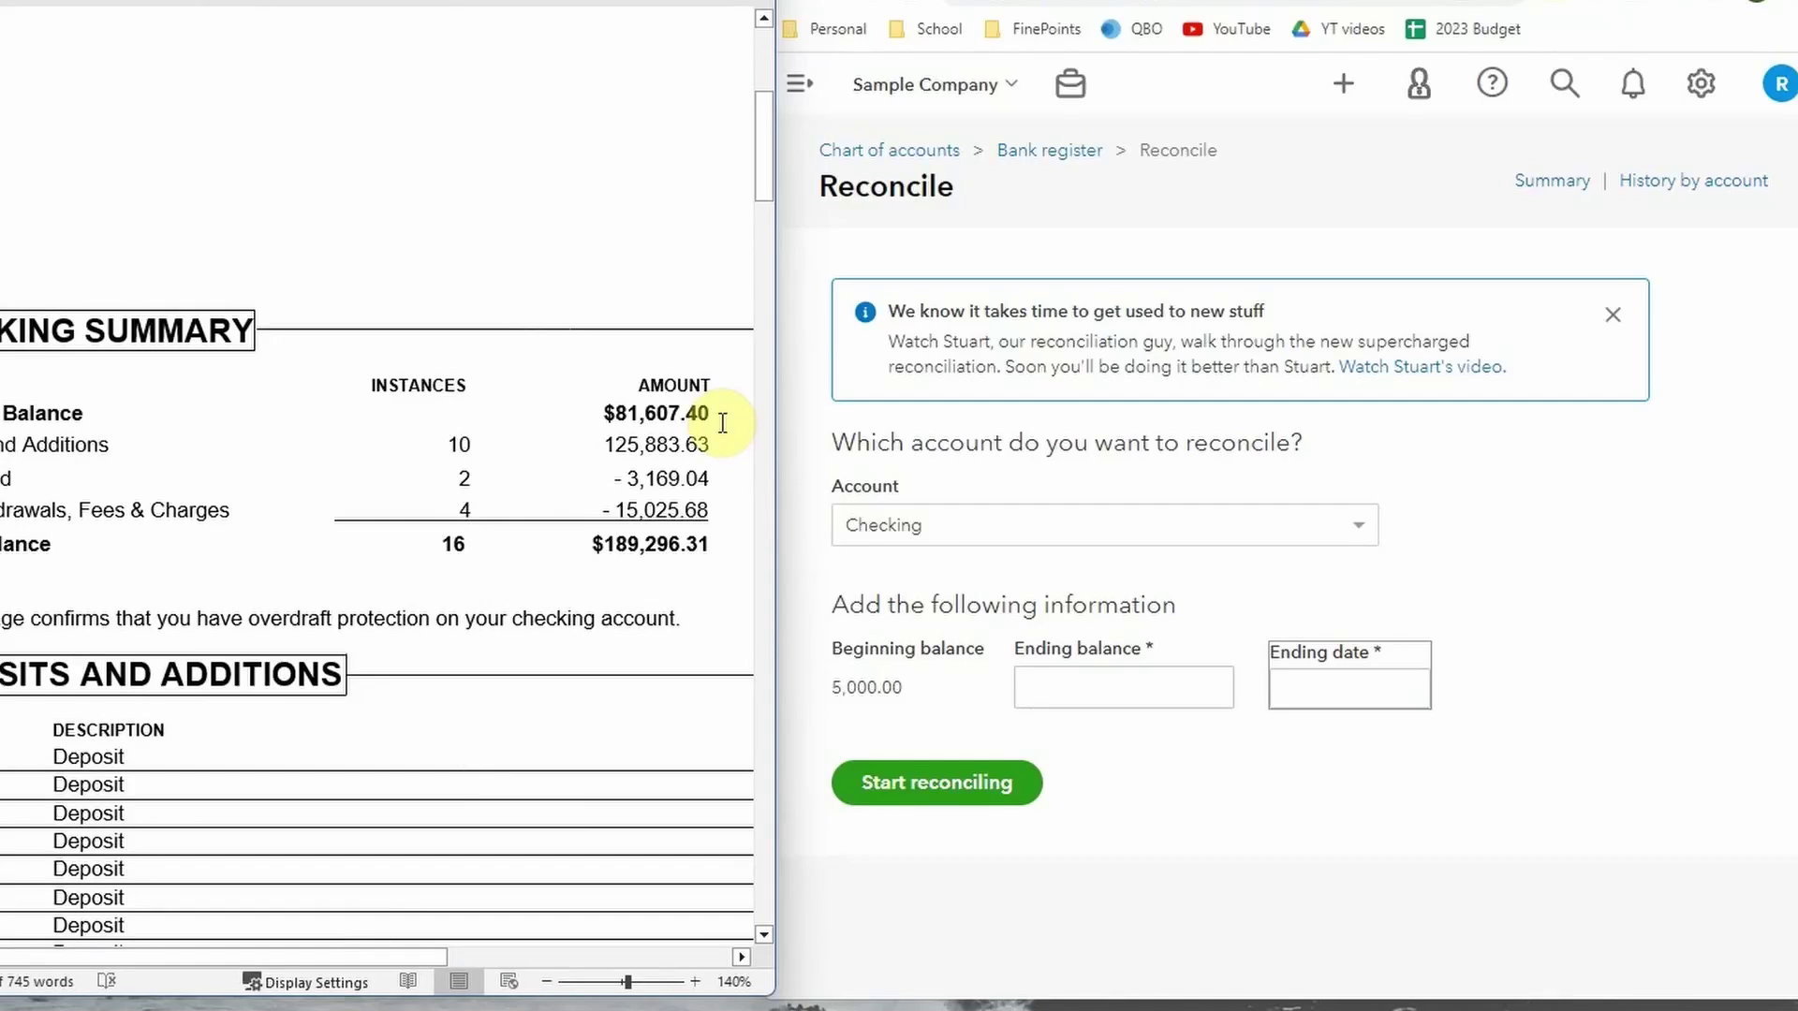
{"action": "left_click", "coordinate": [870, 691]}
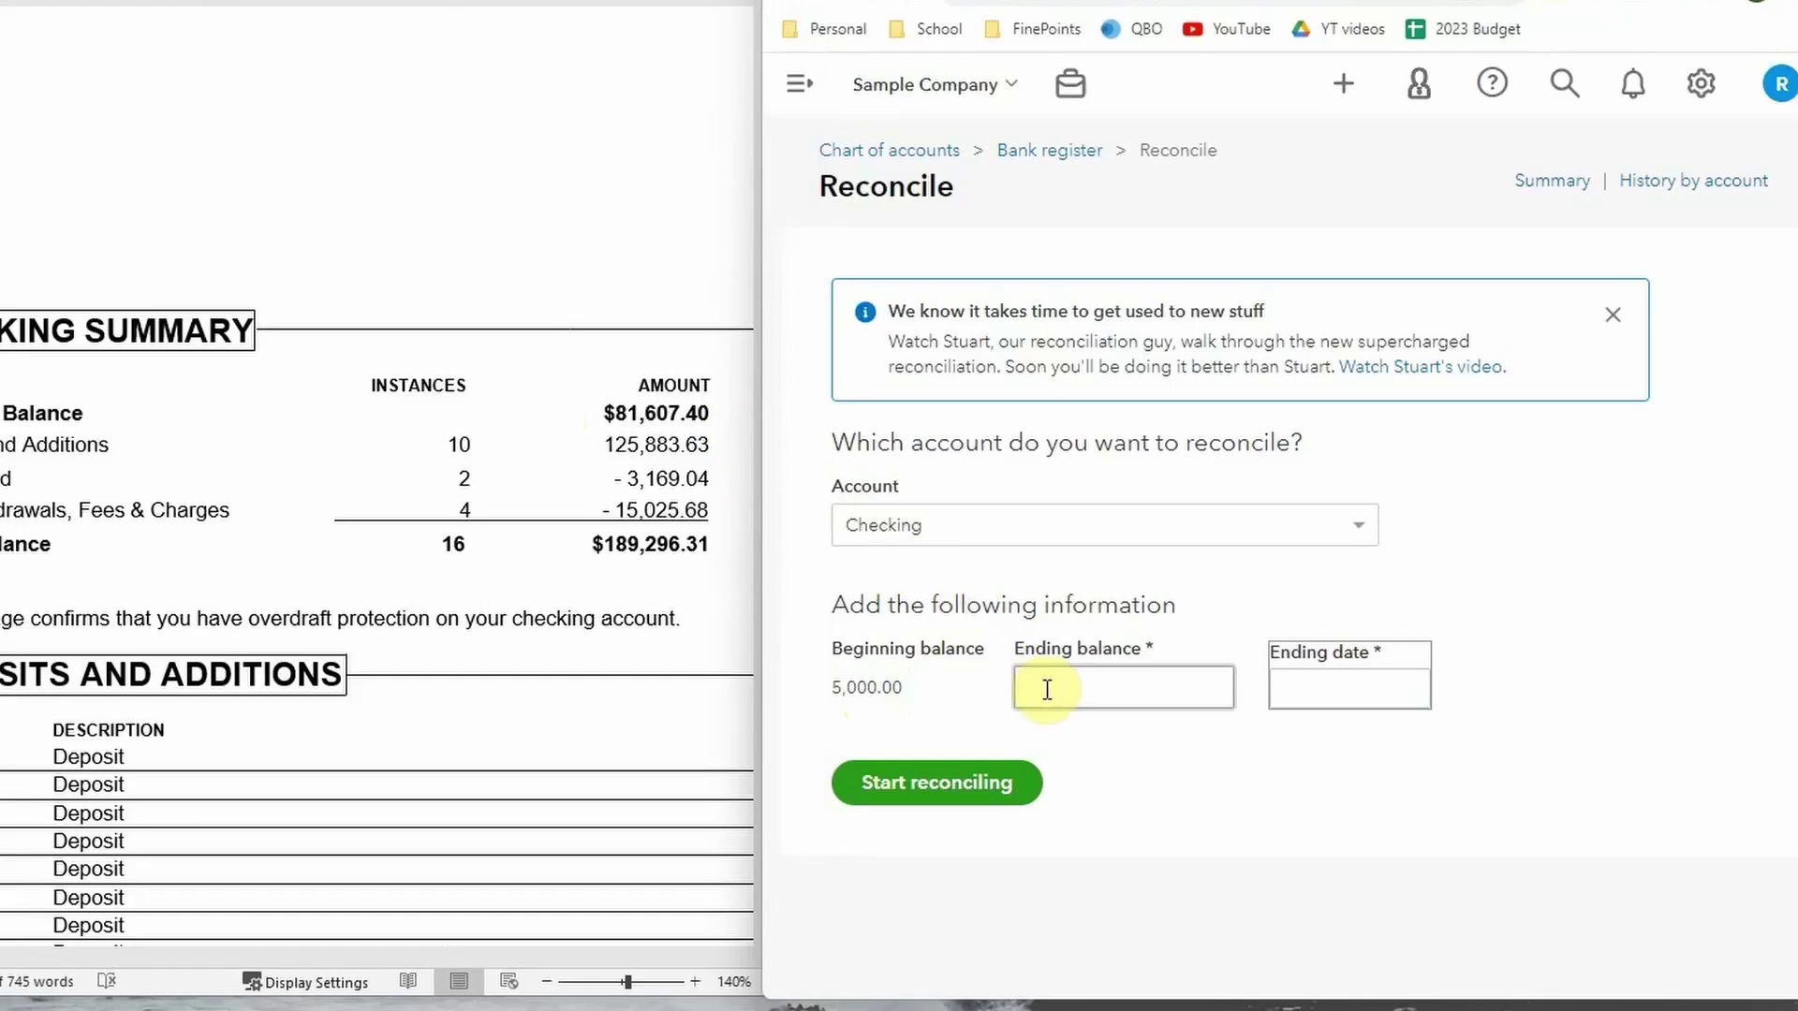
Copy the statement's ending balance of $189,296.31 into the reconciliation's ending balance
{"action": "left_click", "coordinate": [723, 545]}
{"action": "left_click", "coordinate": [658, 544]}
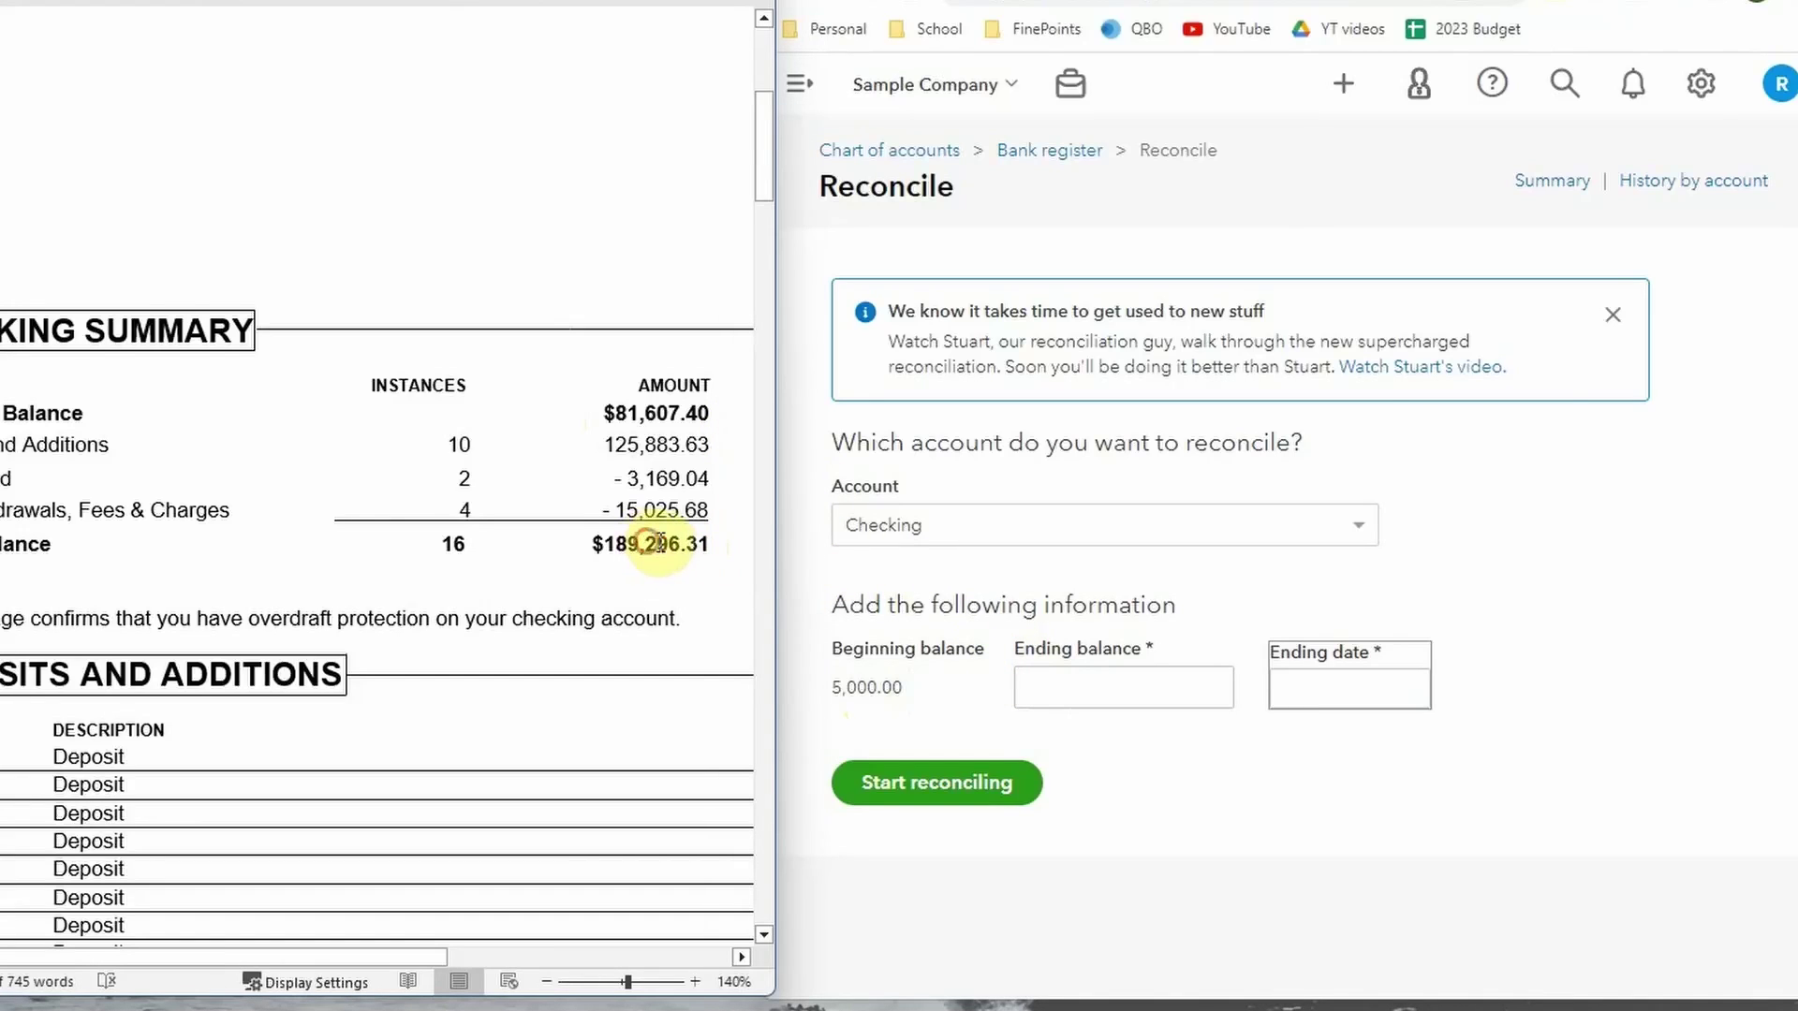
{"action": "left_click_drag", "start_coordinate": [709, 543], "coordinate": [636, 536]}
{"action": "key", "text": "ctrl+c"}
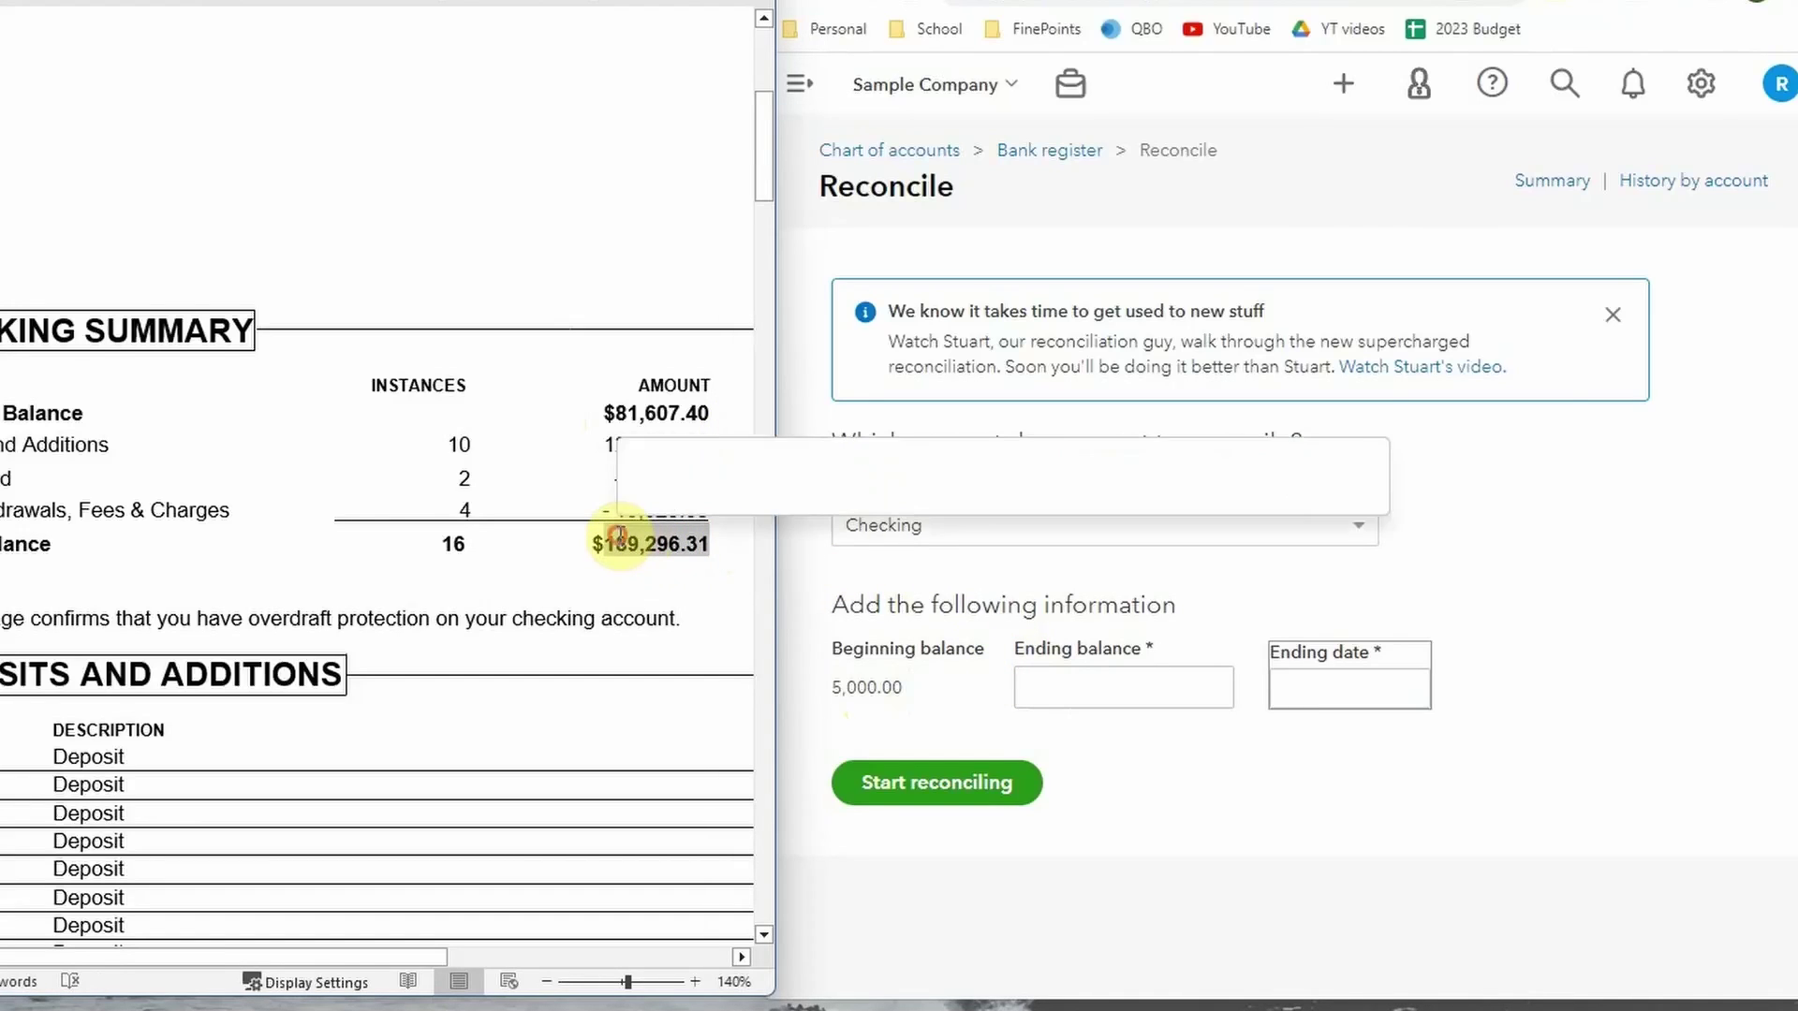
{"action": "left_click", "coordinate": [1057, 679]}
{"action": "key", "text": "ctrl+v"}
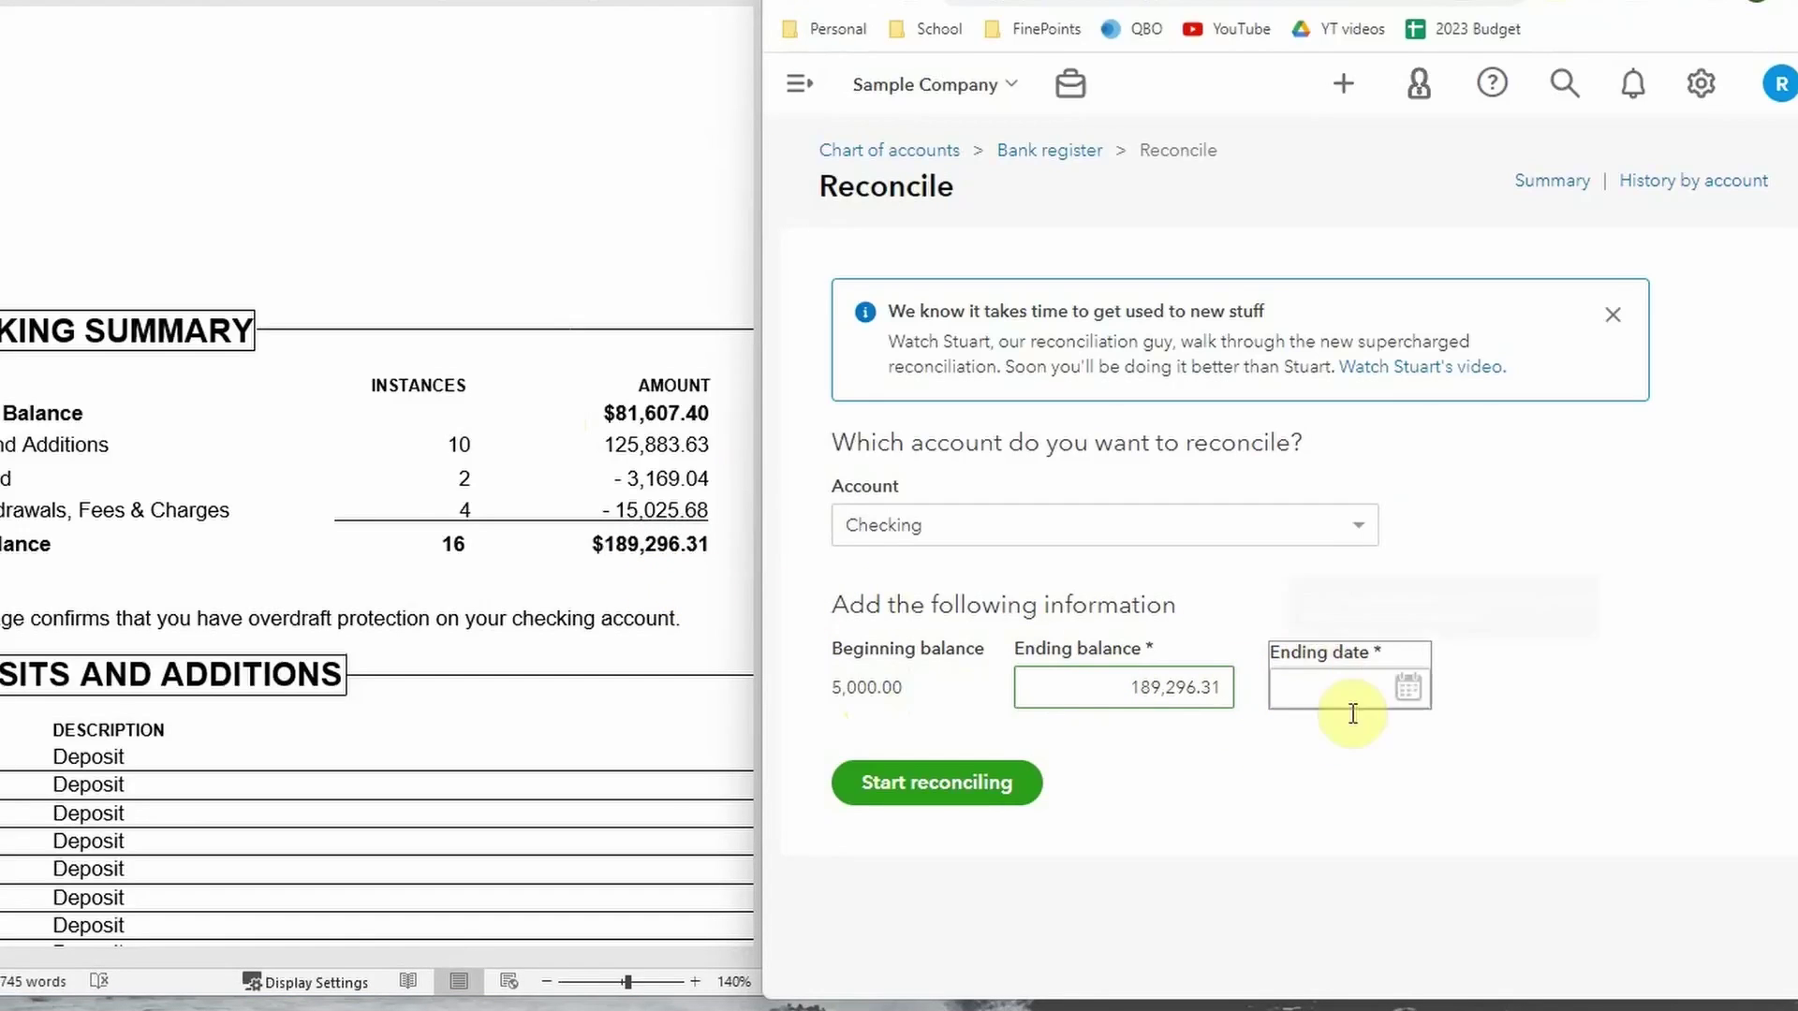
Check the statement period, set the reconciliation's ending date to February 28, 2023 and start reconciling
{"action": "scroll", "coordinate": [740, 590], "scroll_direction": "up", "scroll_amount": 3}
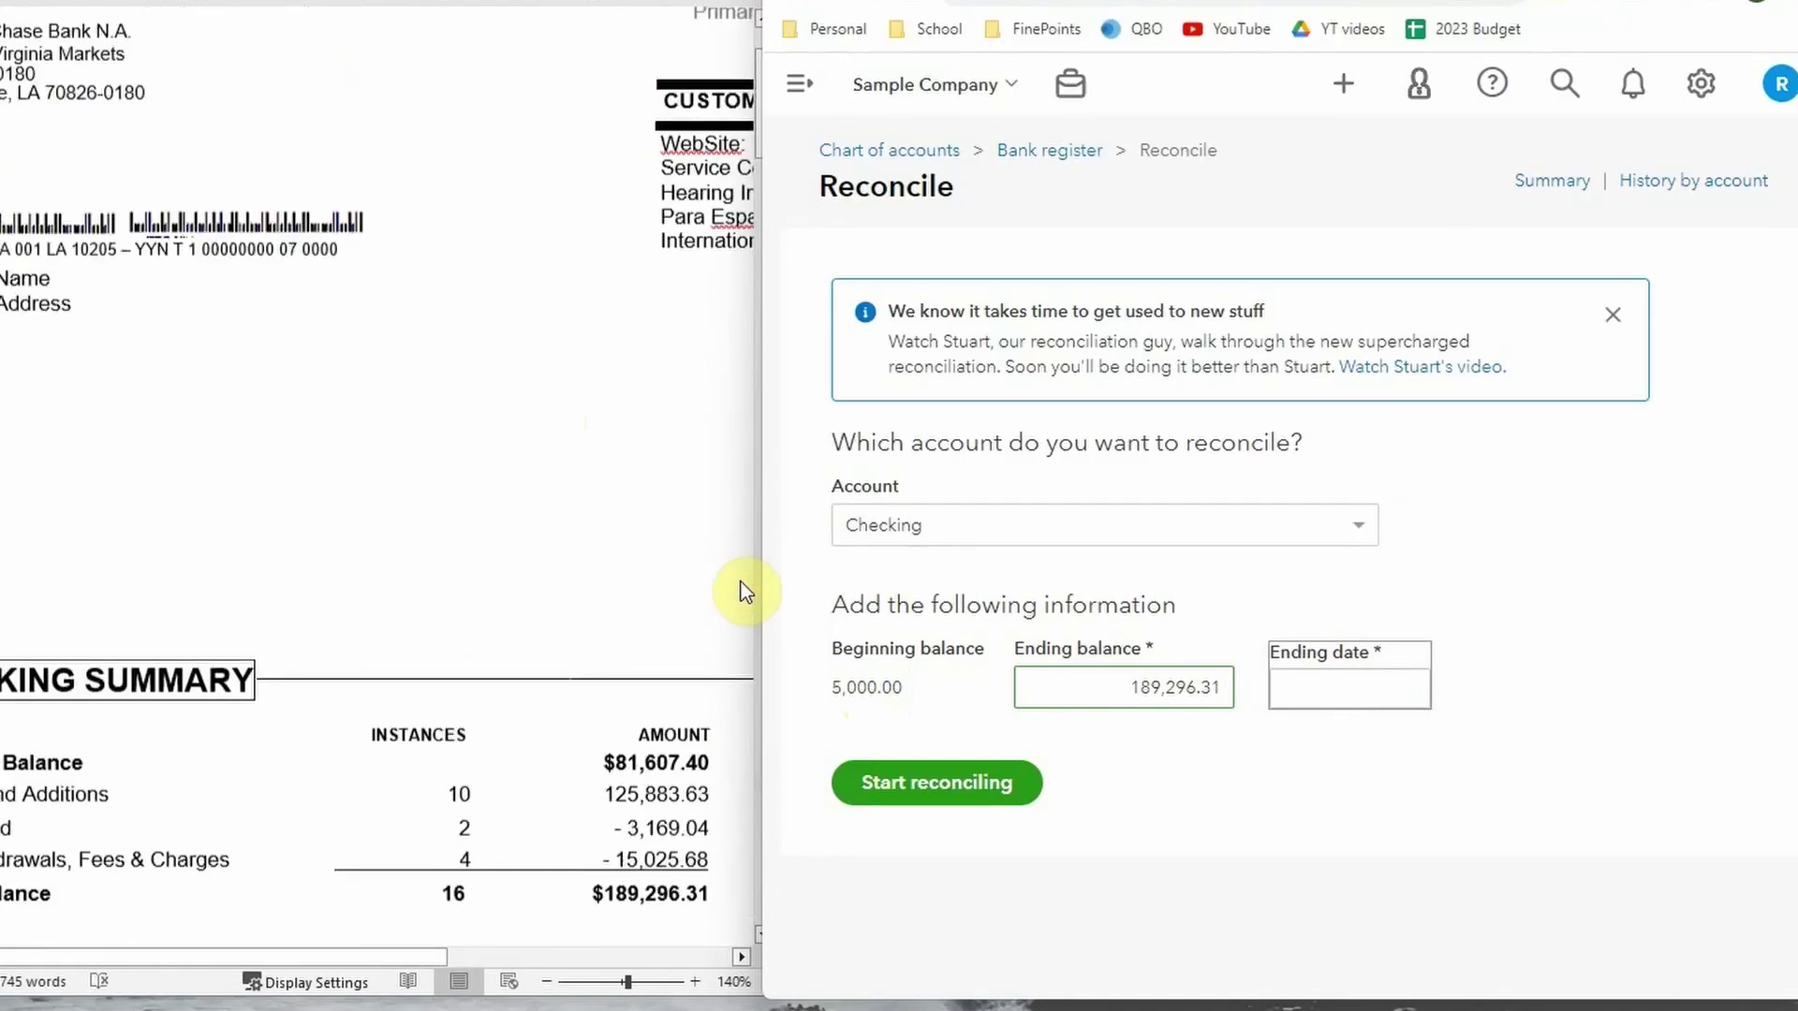
{"action": "scroll", "coordinate": [740, 592], "scroll_direction": "up", "scroll_amount": 1}
{"action": "left_click_drag", "start_coordinate": [395, 955], "coordinate": [574, 970]}
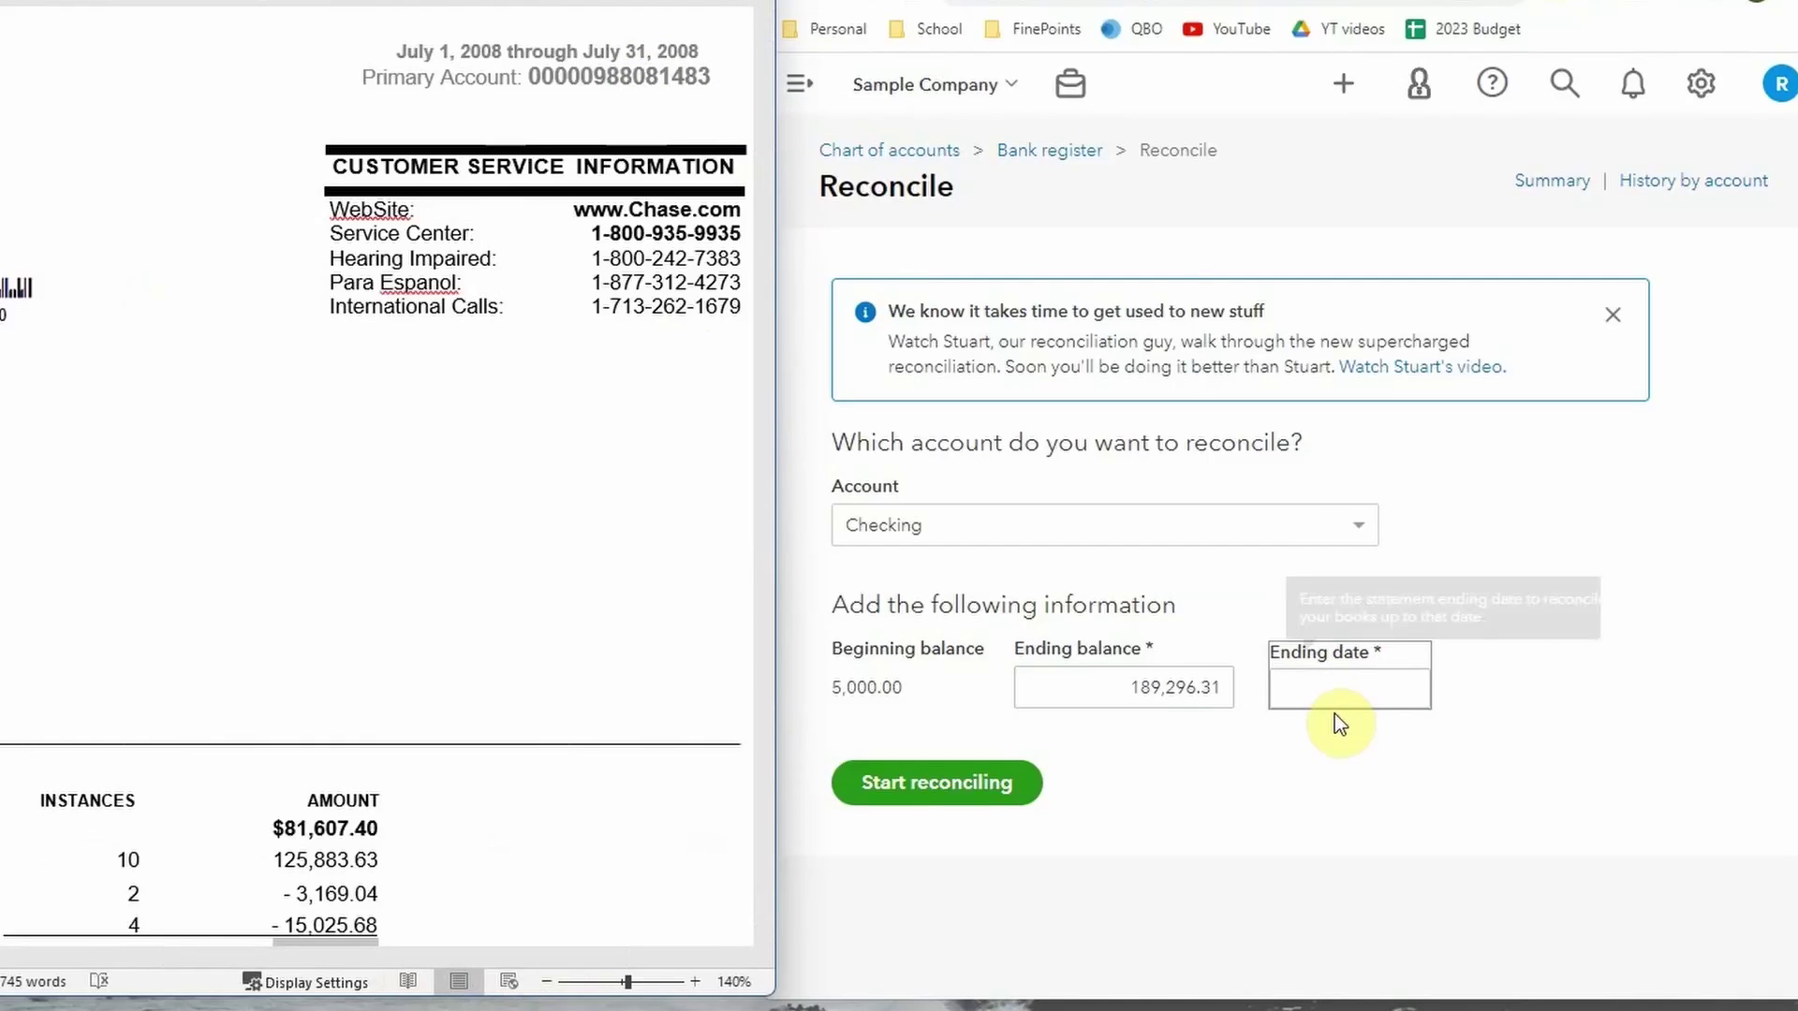
{"action": "left_click", "coordinate": [1350, 690]}
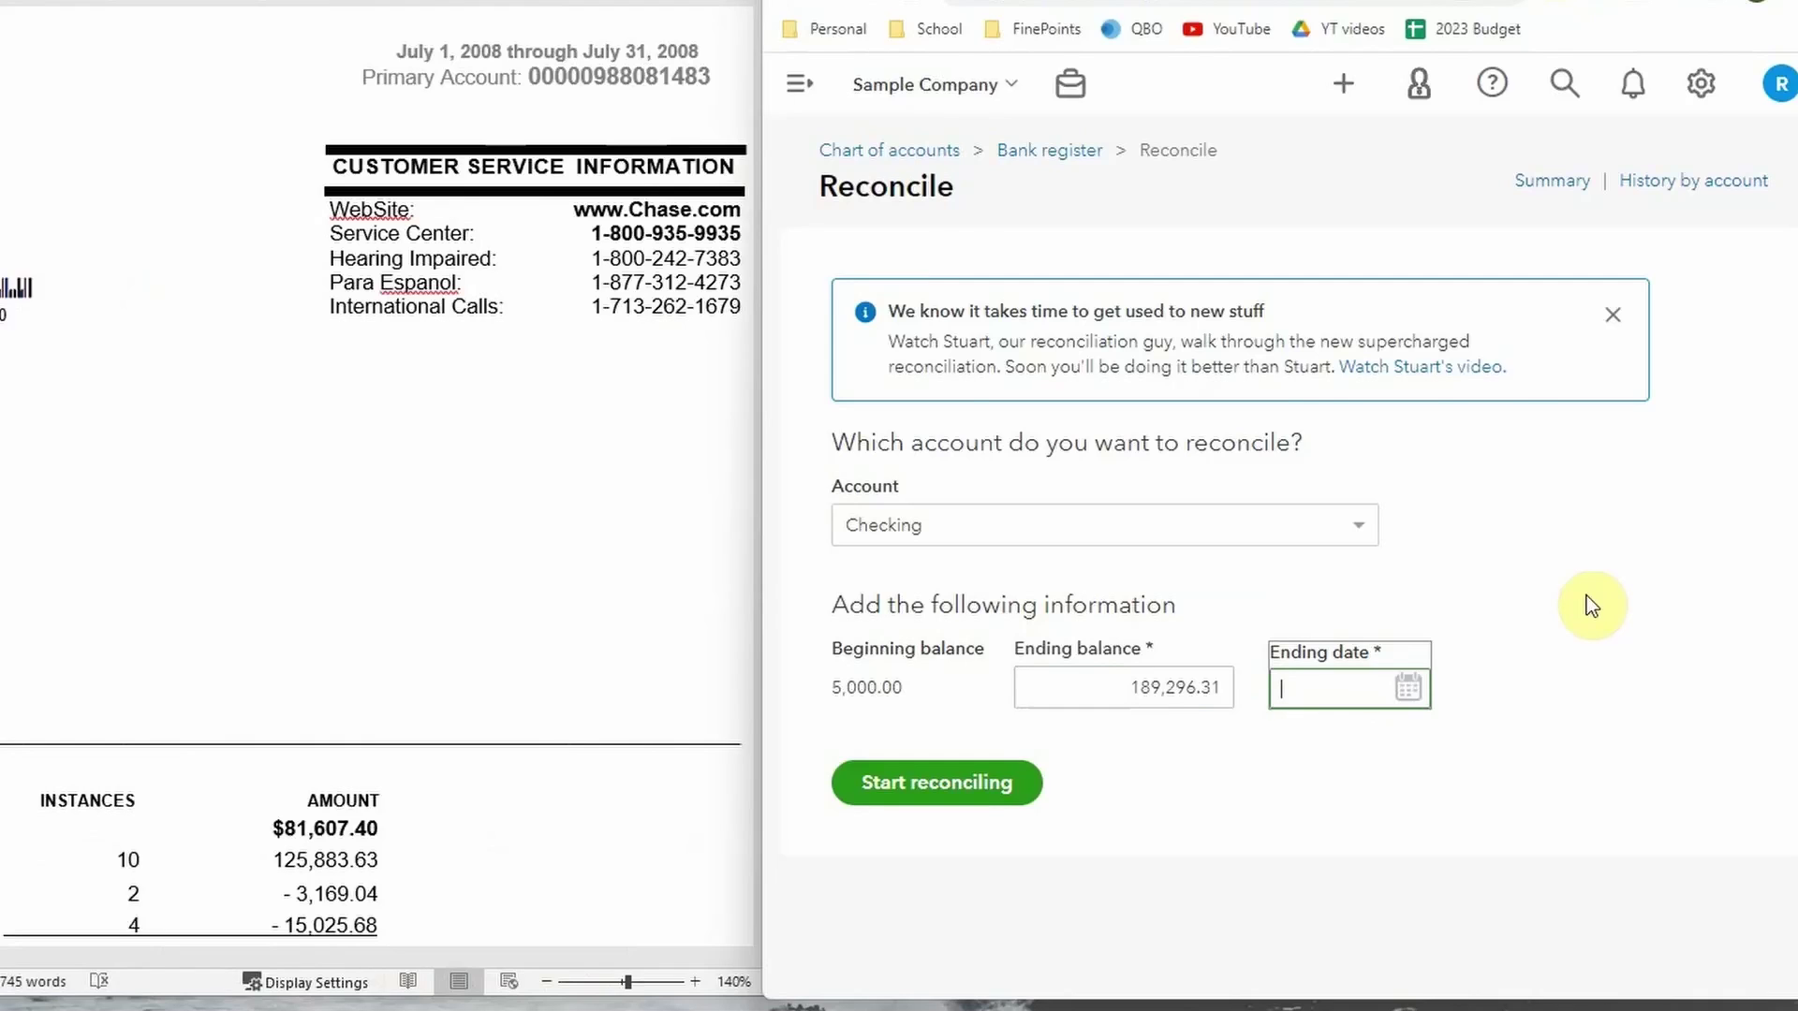
{"action": "left_click", "coordinate": [1407, 688]}
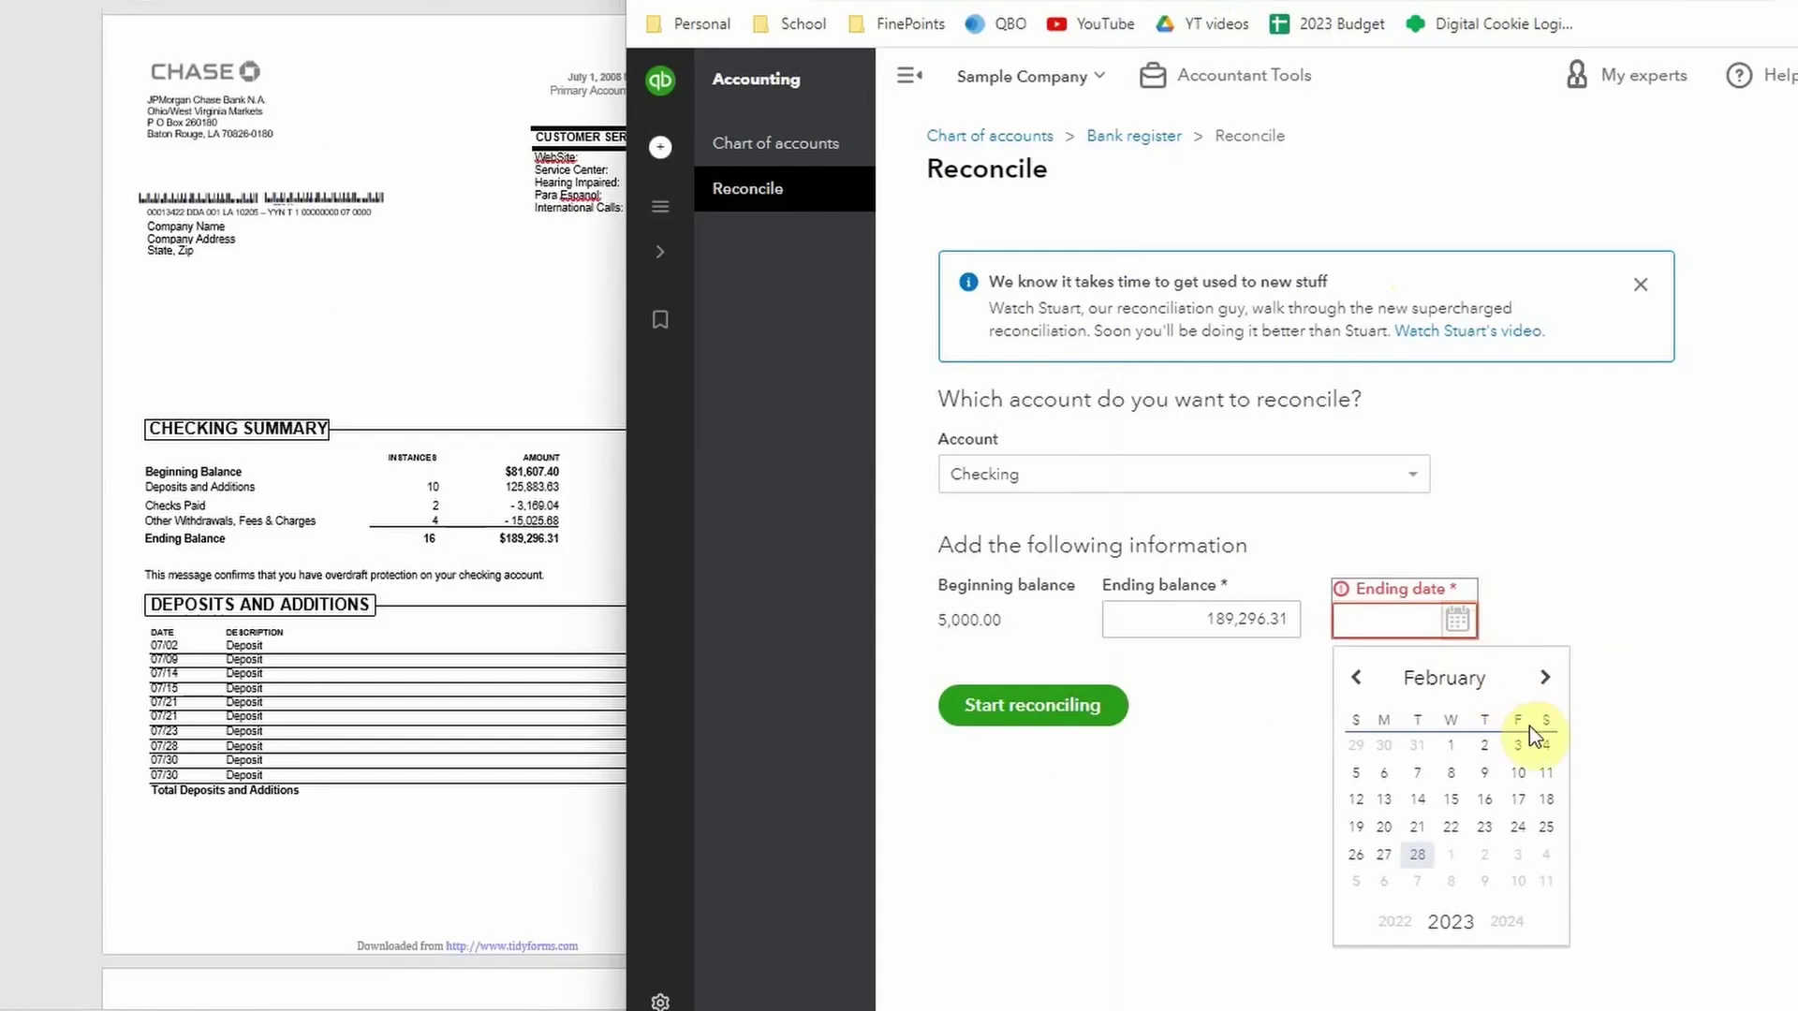
{"action": "left_click", "coordinate": [1418, 855]}
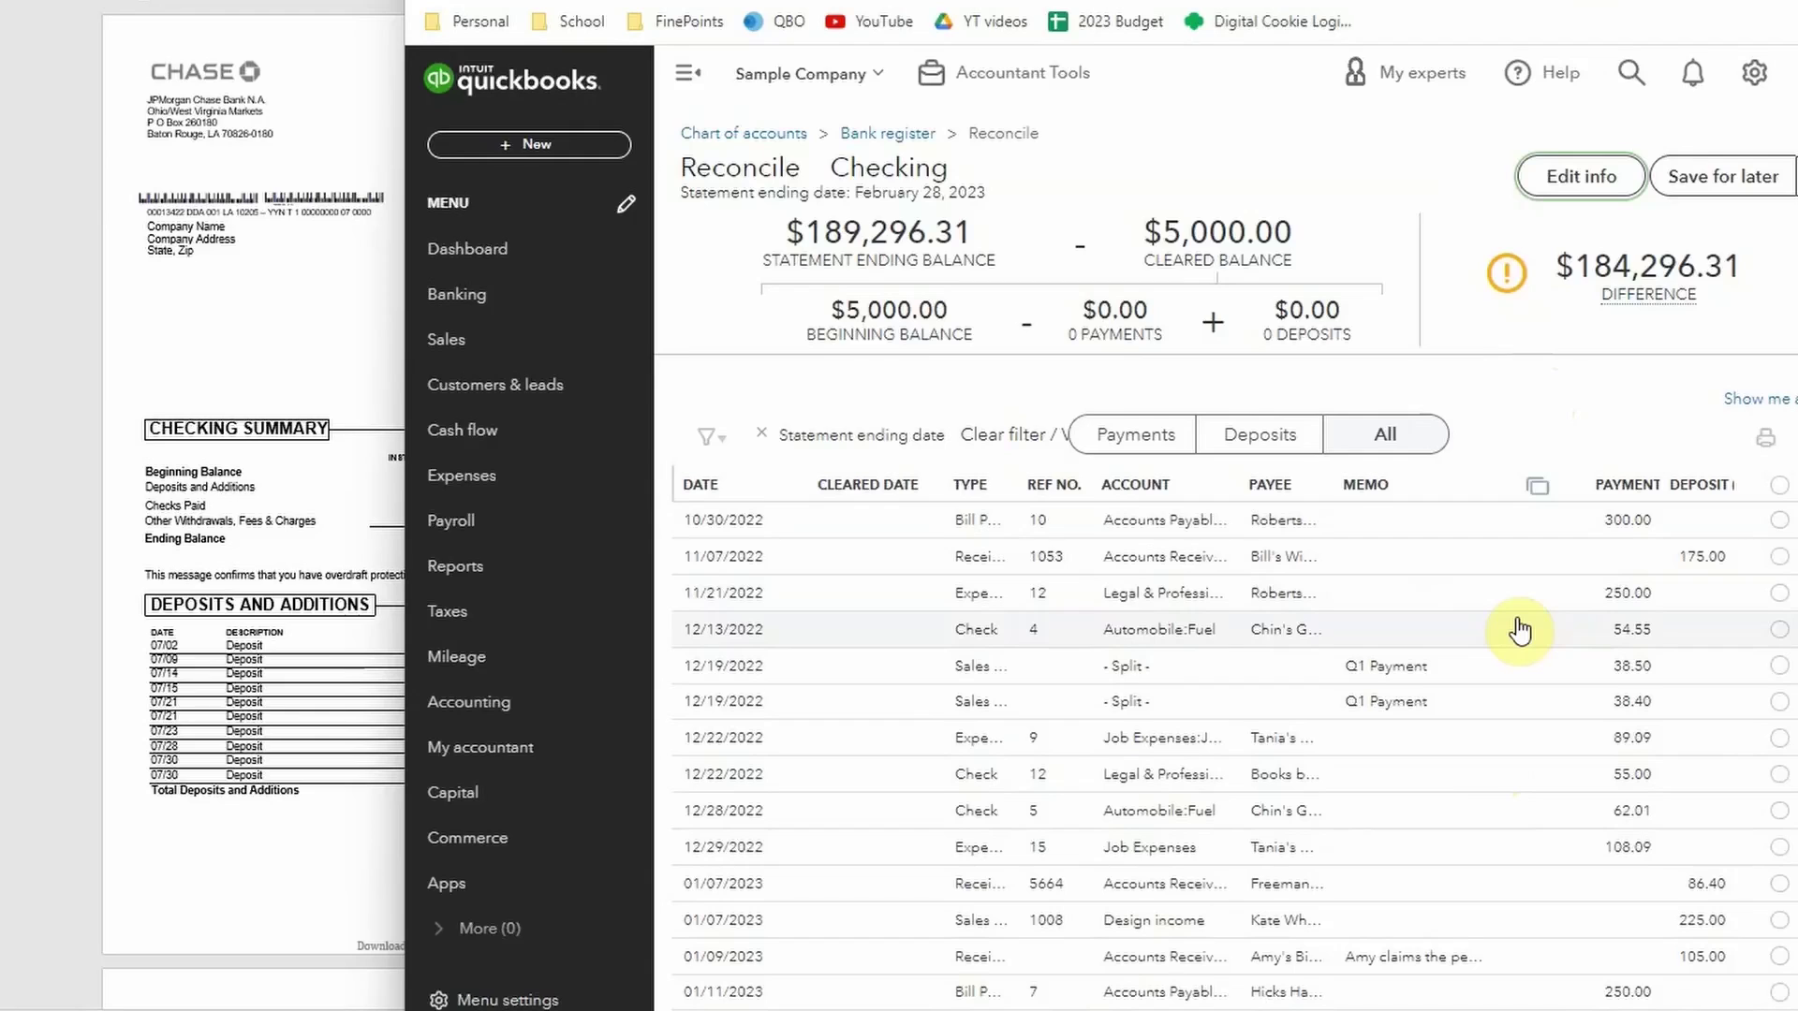
Compare the bank statement's deposits and additions with the Checking transactions listed for reconciliation
{"action": "left_click", "coordinate": [240, 363]}
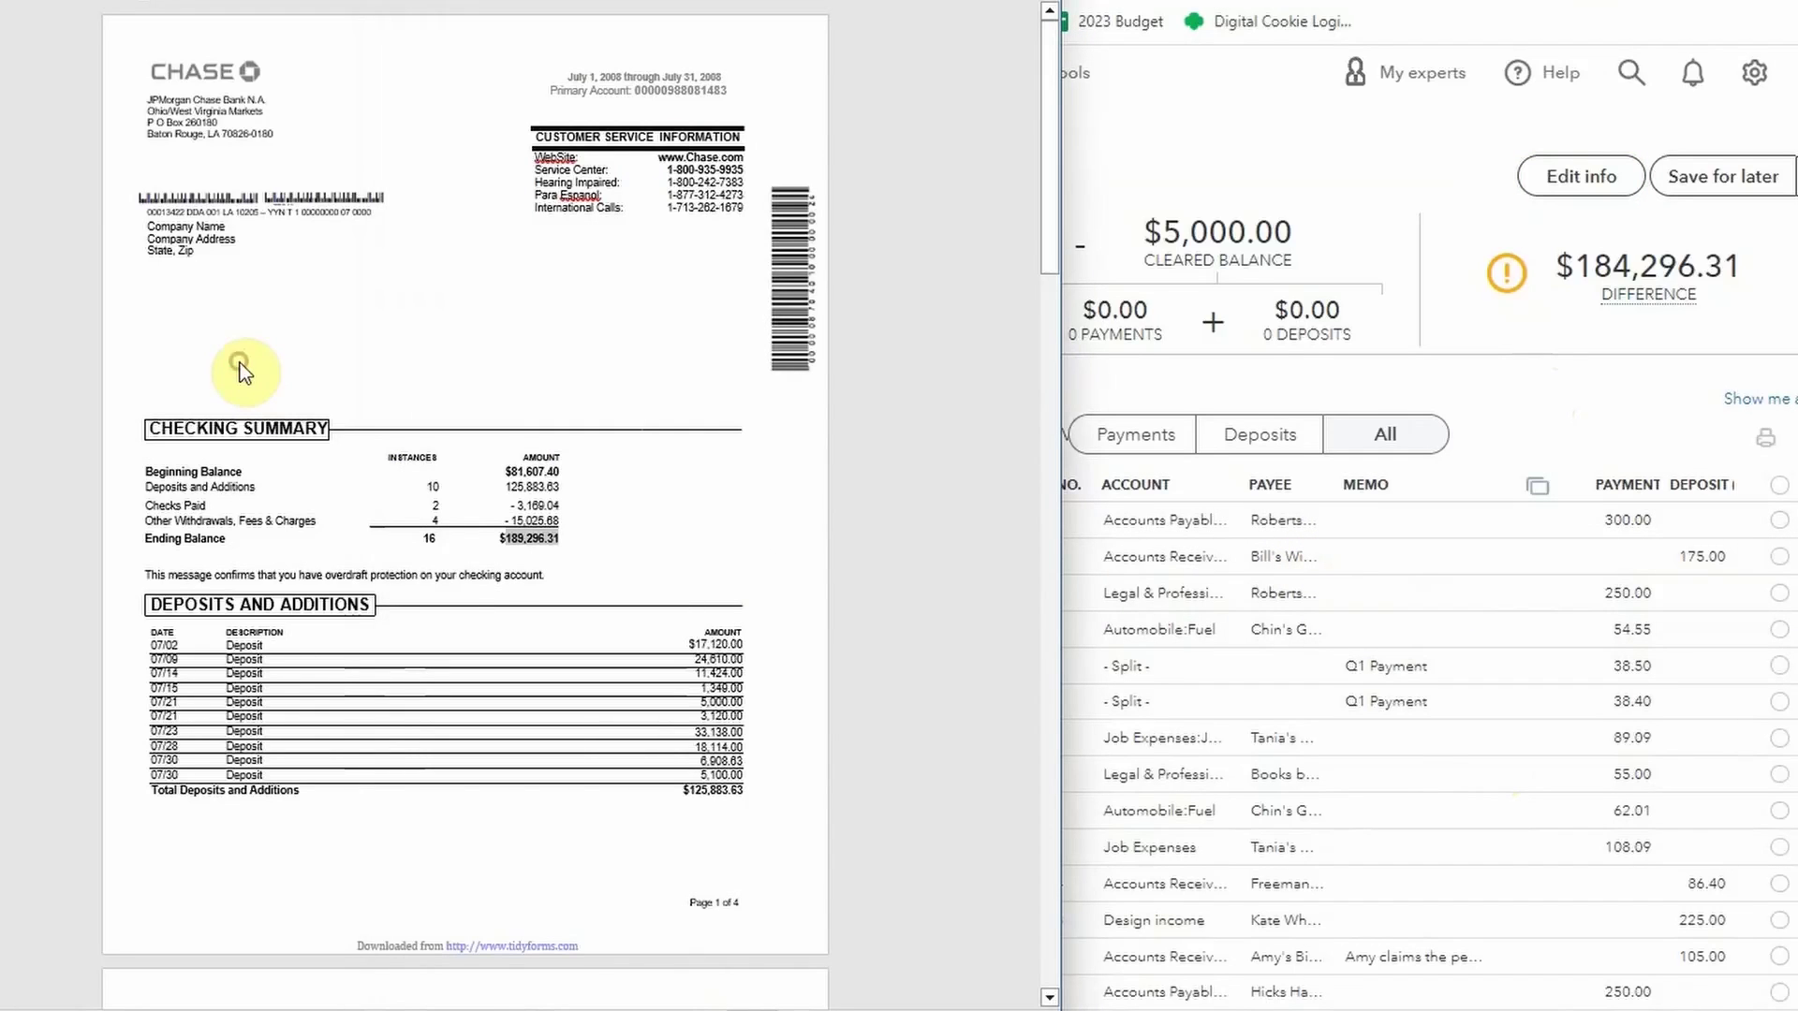
{"action": "scroll", "coordinate": [541, 660], "scroll_direction": "down", "scroll_amount": 3}
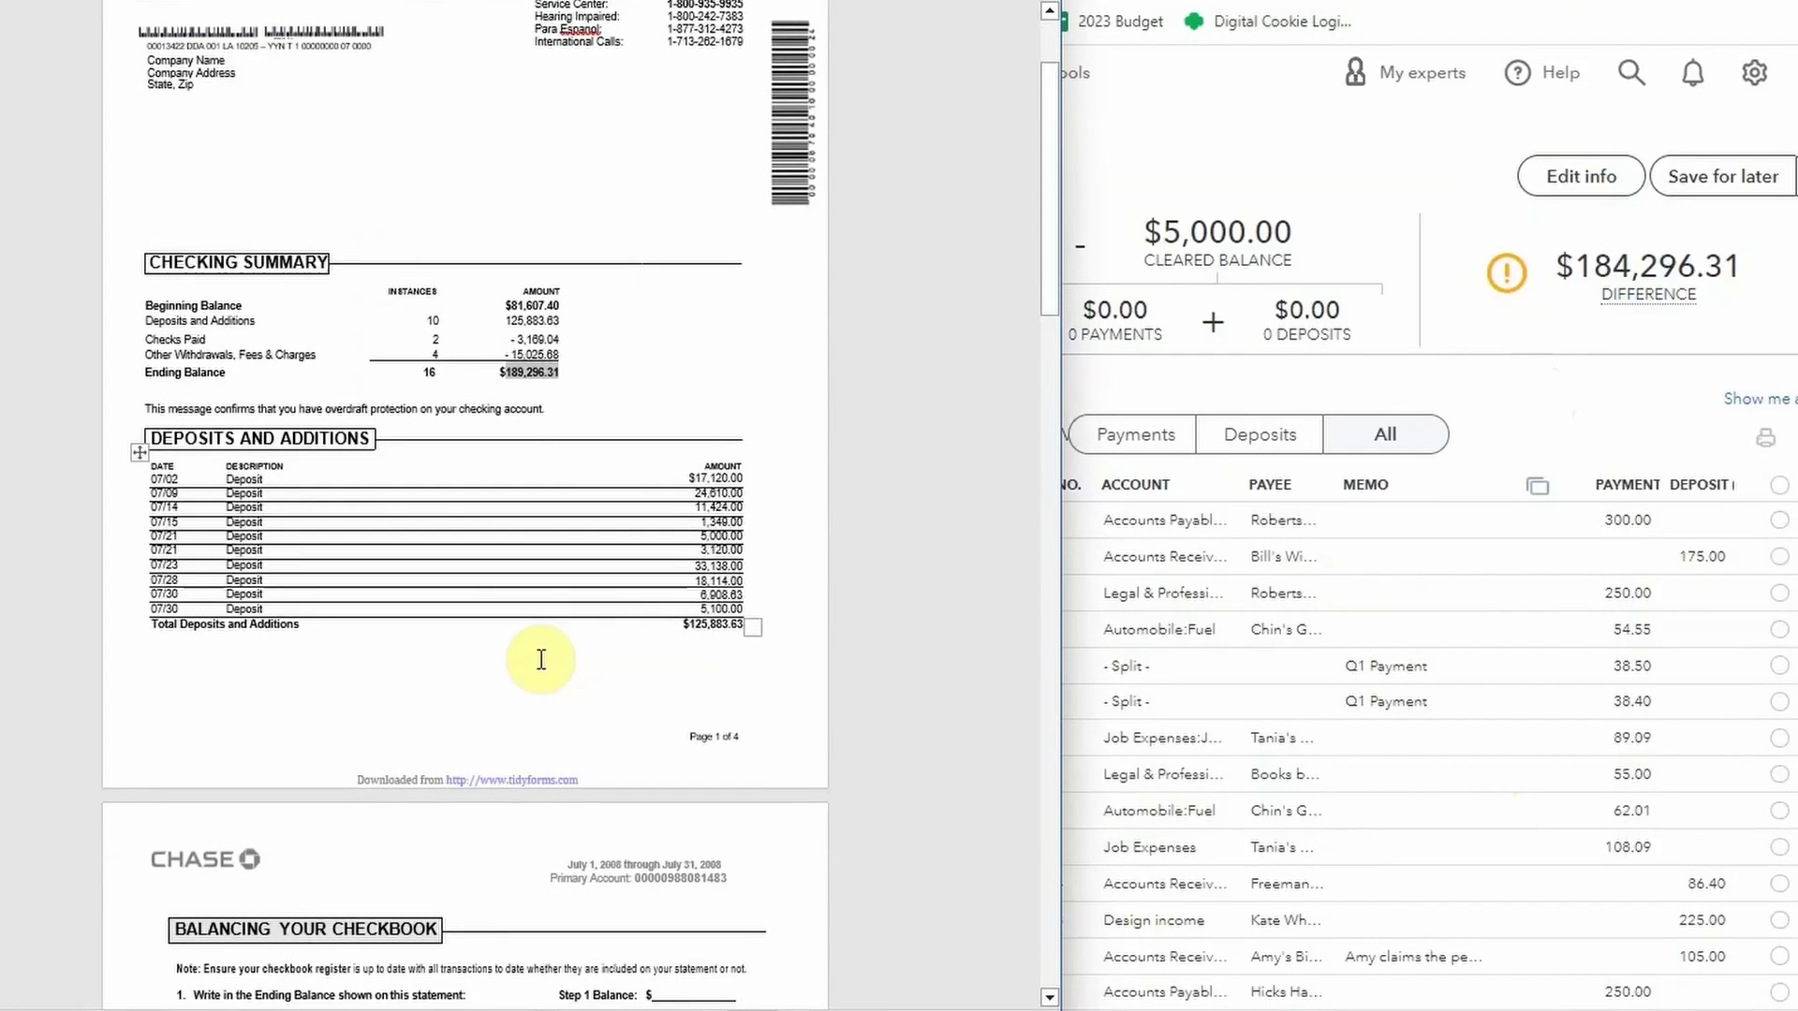
{"action": "left_click", "coordinate": [1509, 404]}
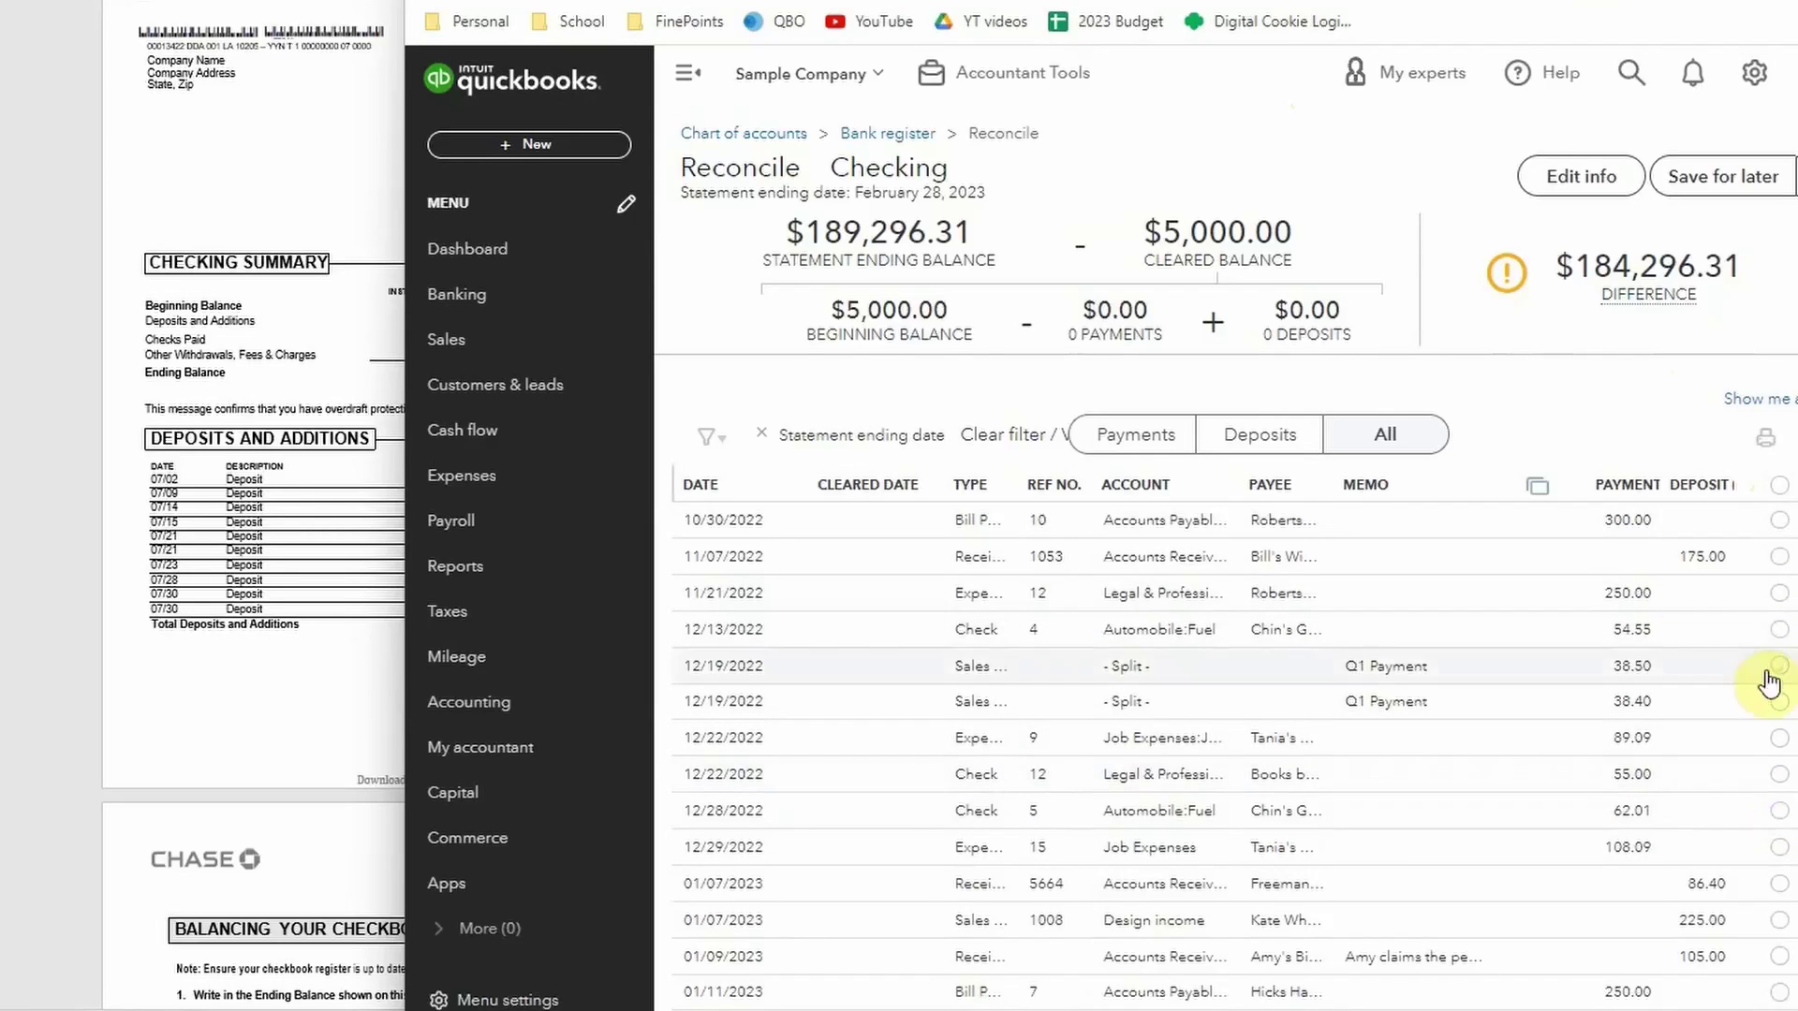
{"action": "mouse_move", "coordinate": [1634, 276]}
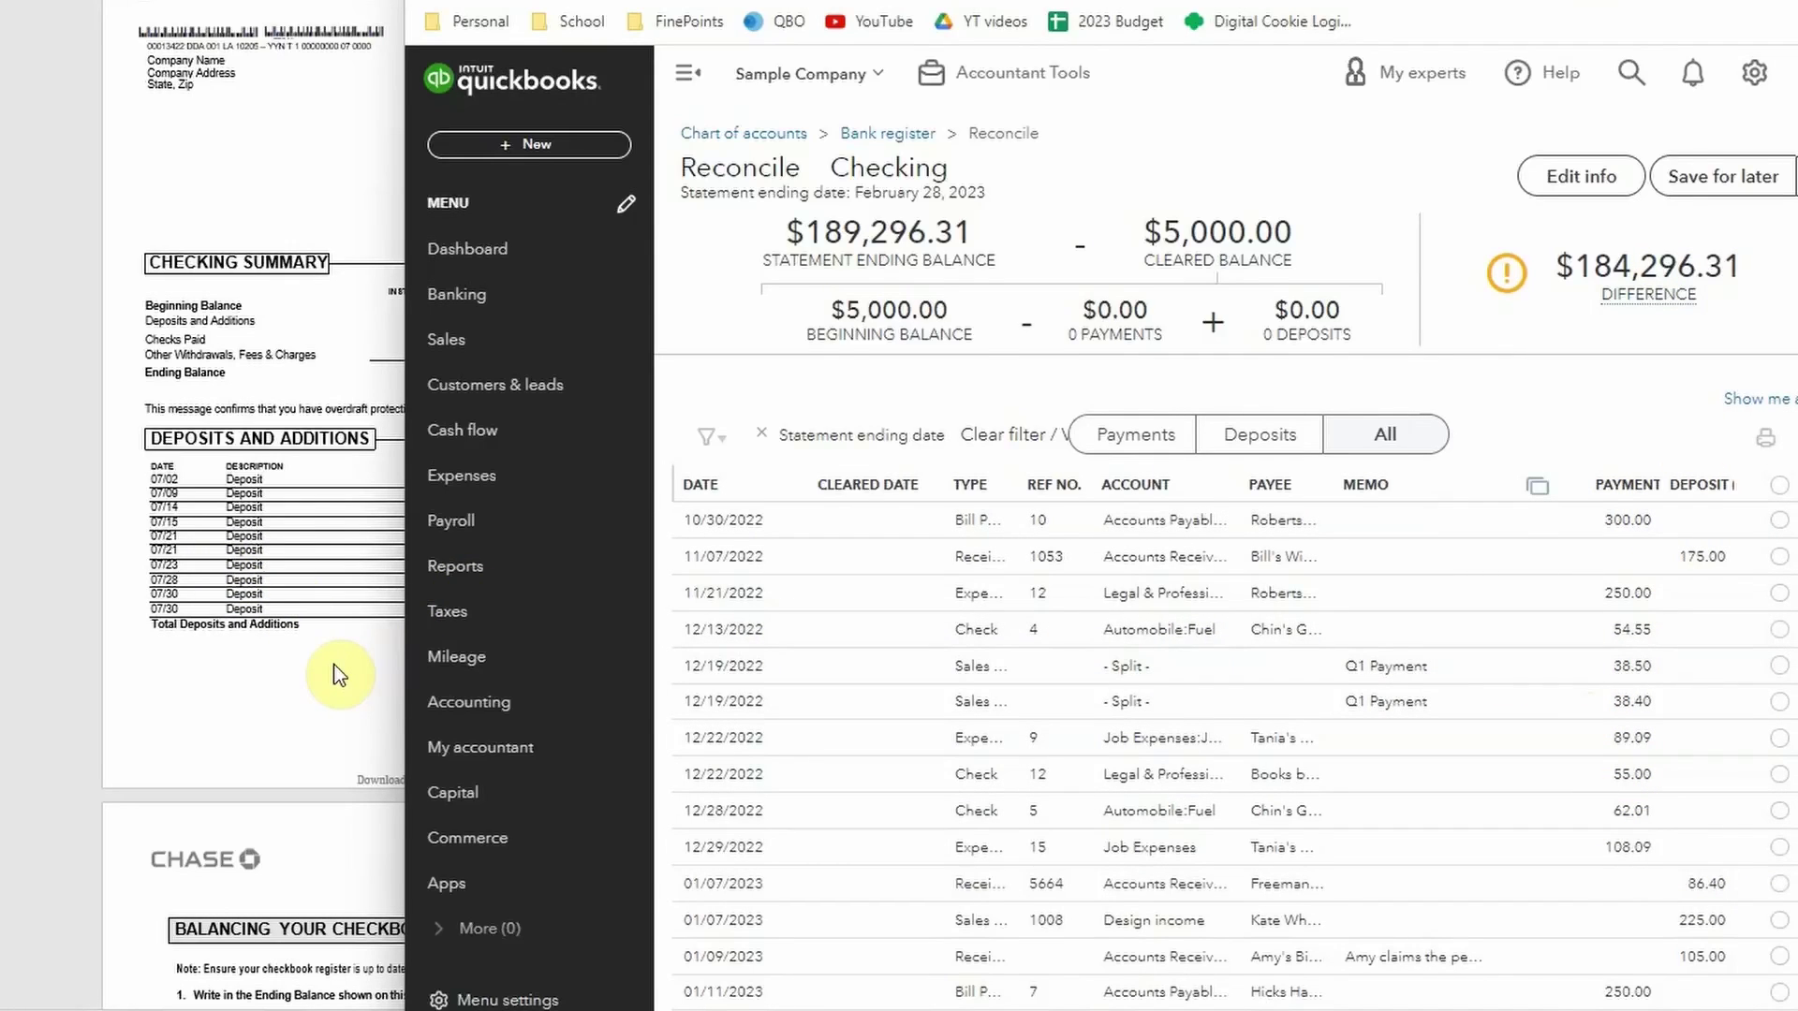
{"action": "scroll", "coordinate": [339, 674], "scroll_direction": "down", "scroll_amount": 1}
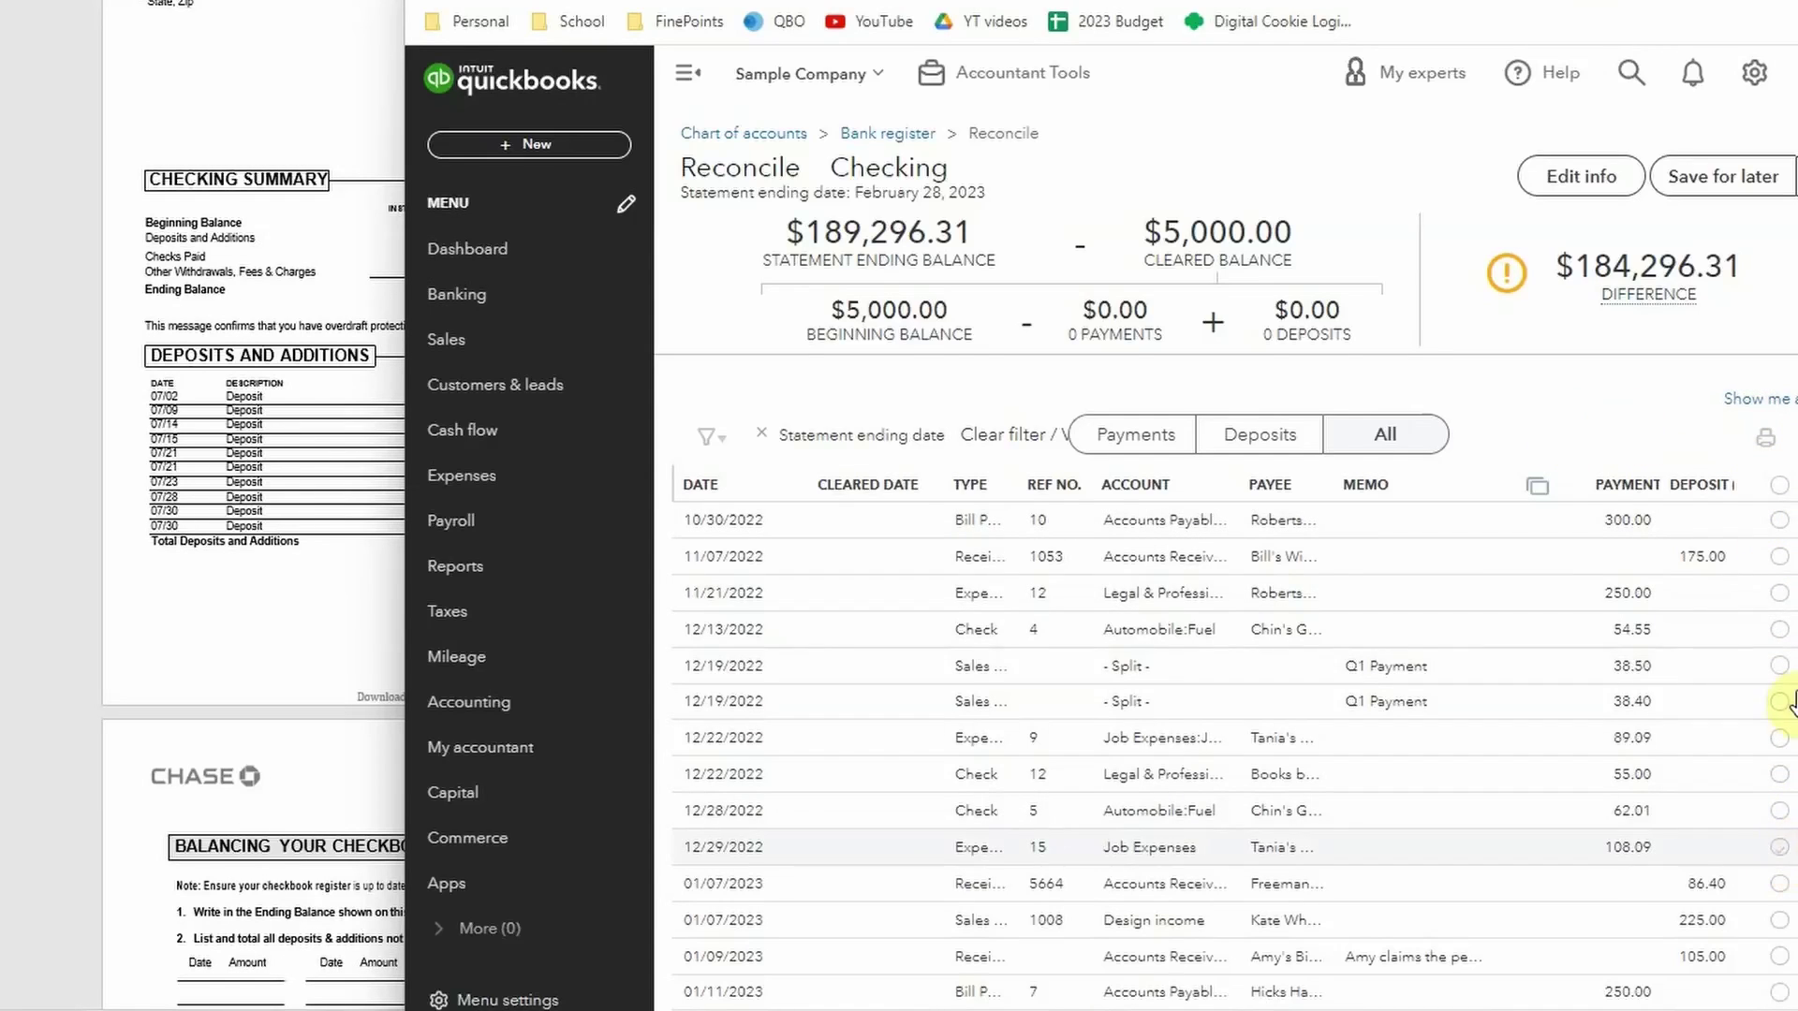
{"action": "mouse_move", "coordinate": [1654, 244]}
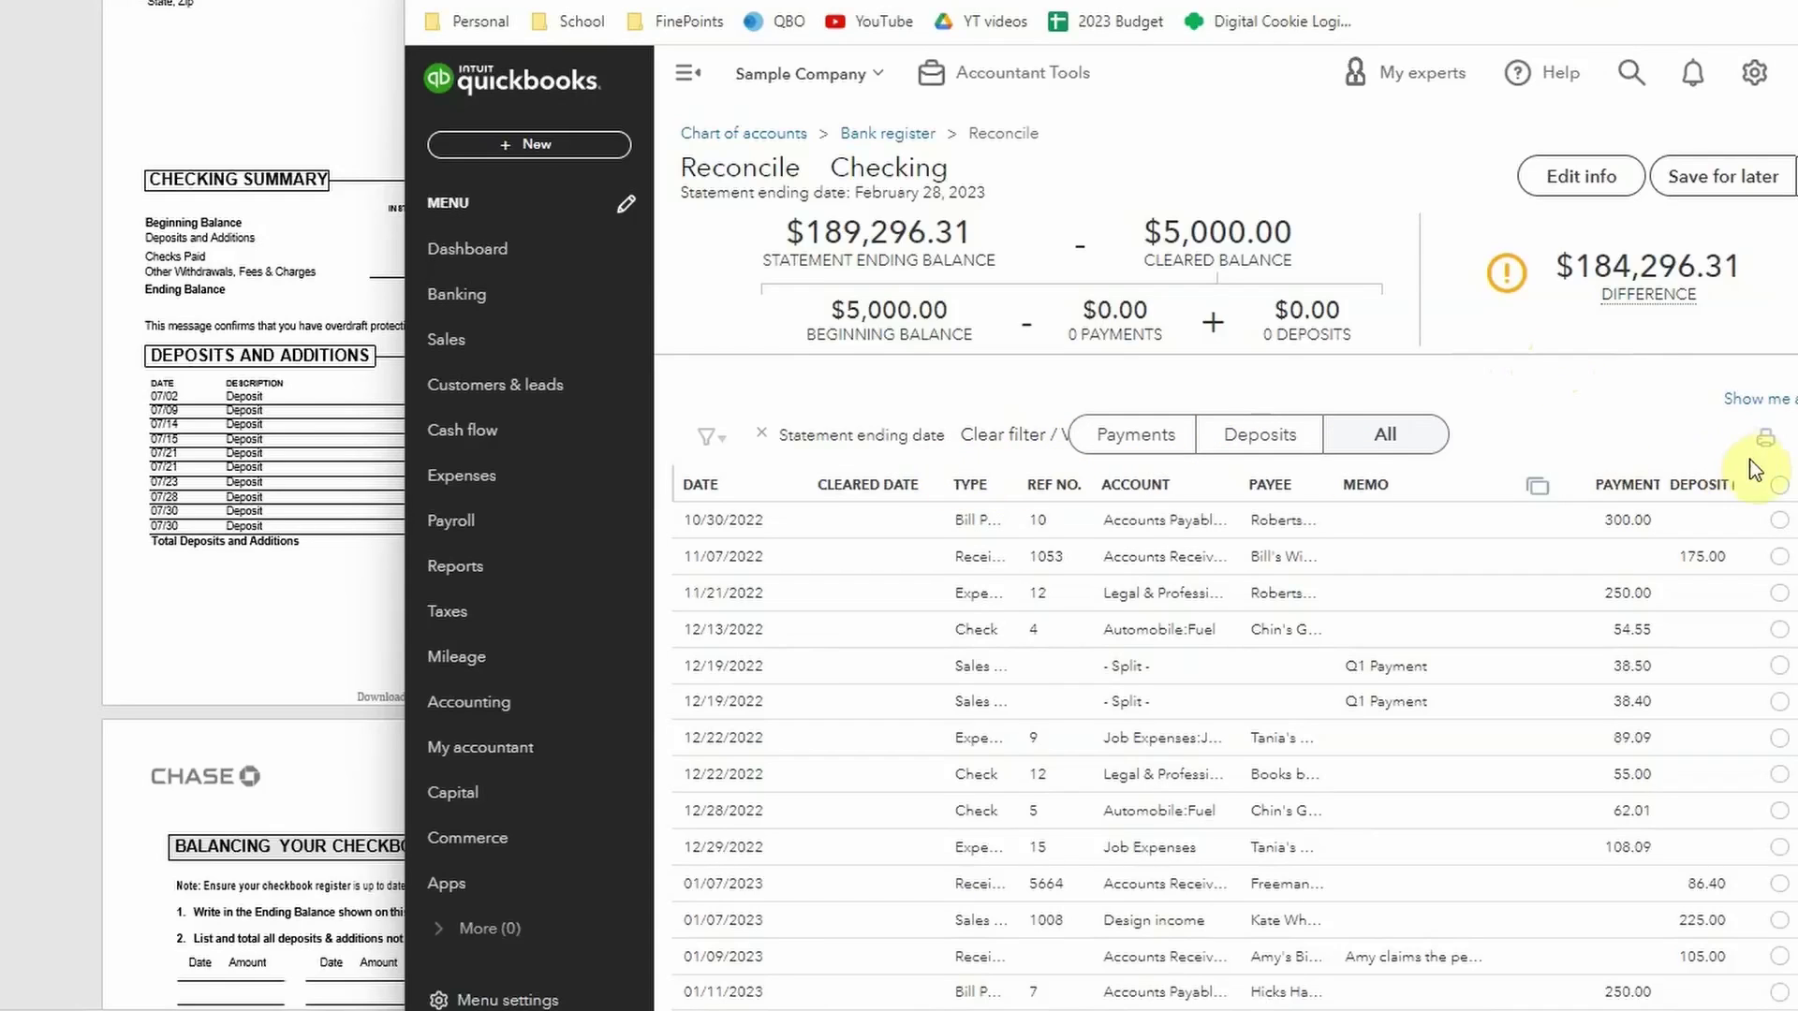
Mark all listed Checking transactions as cleared and remove the whole selection again
{"action": "left_click", "coordinate": [1776, 491]}
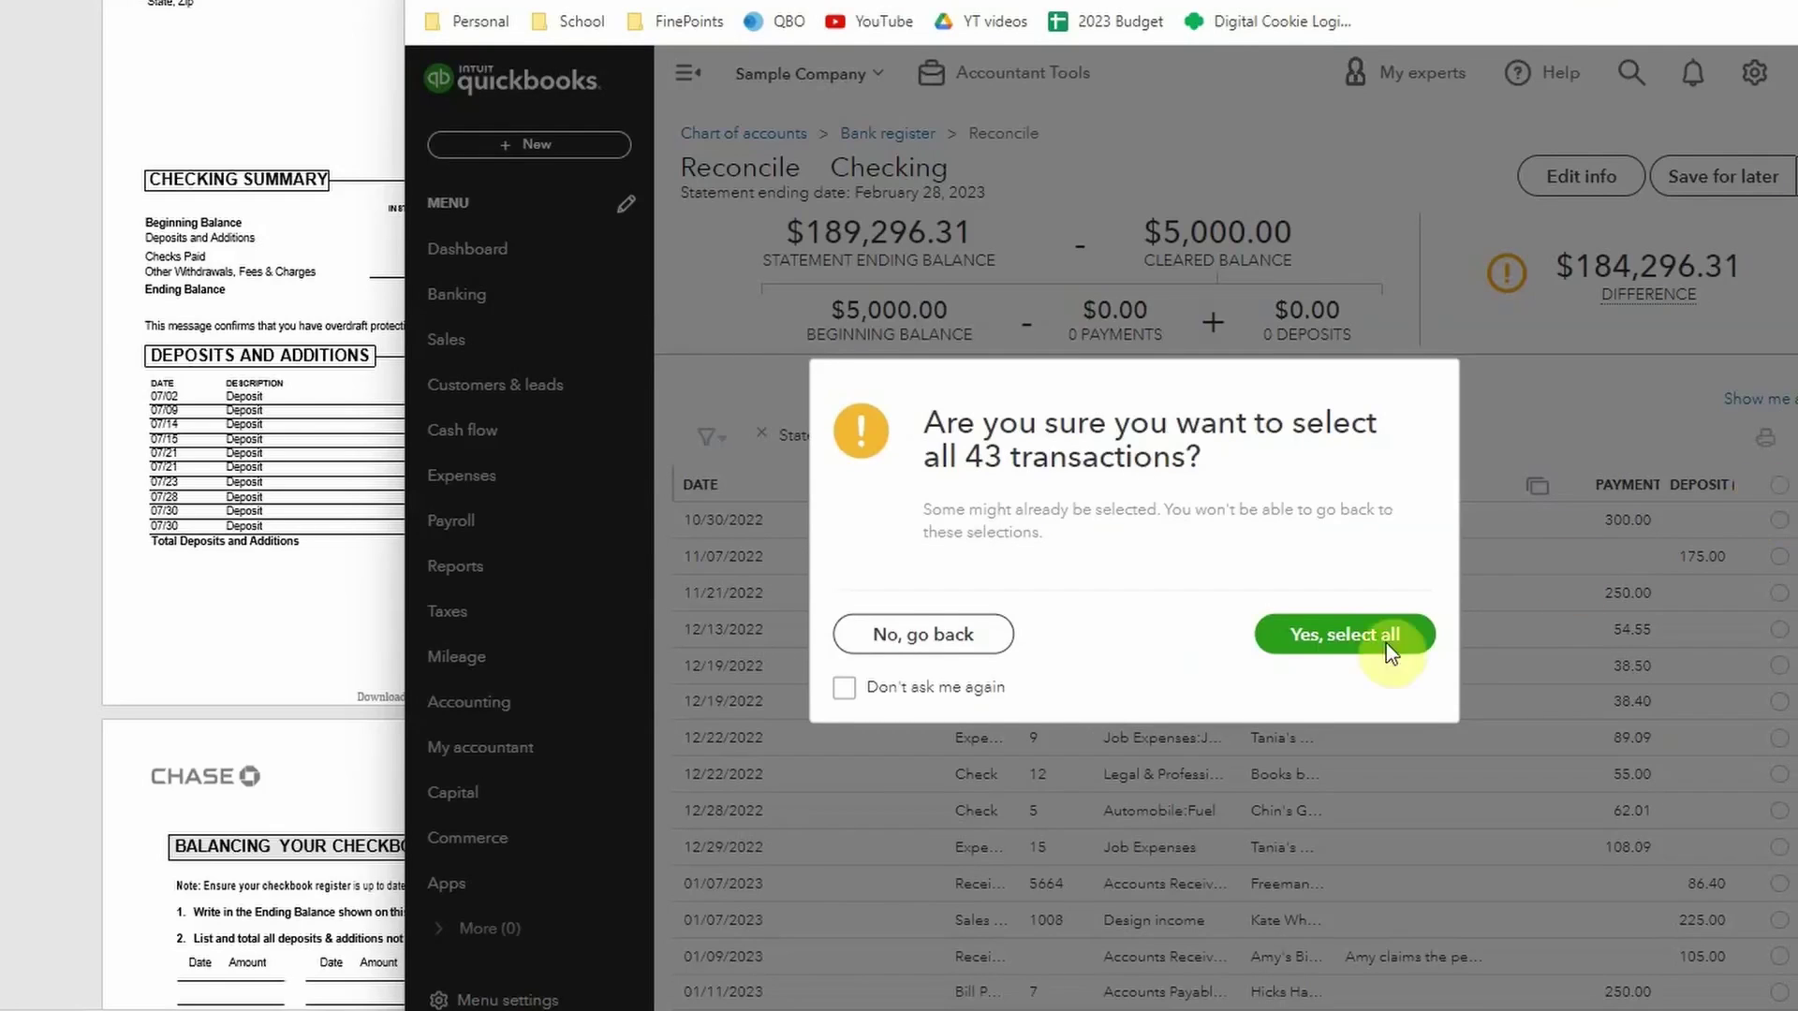
{"action": "left_click", "coordinate": [1332, 644]}
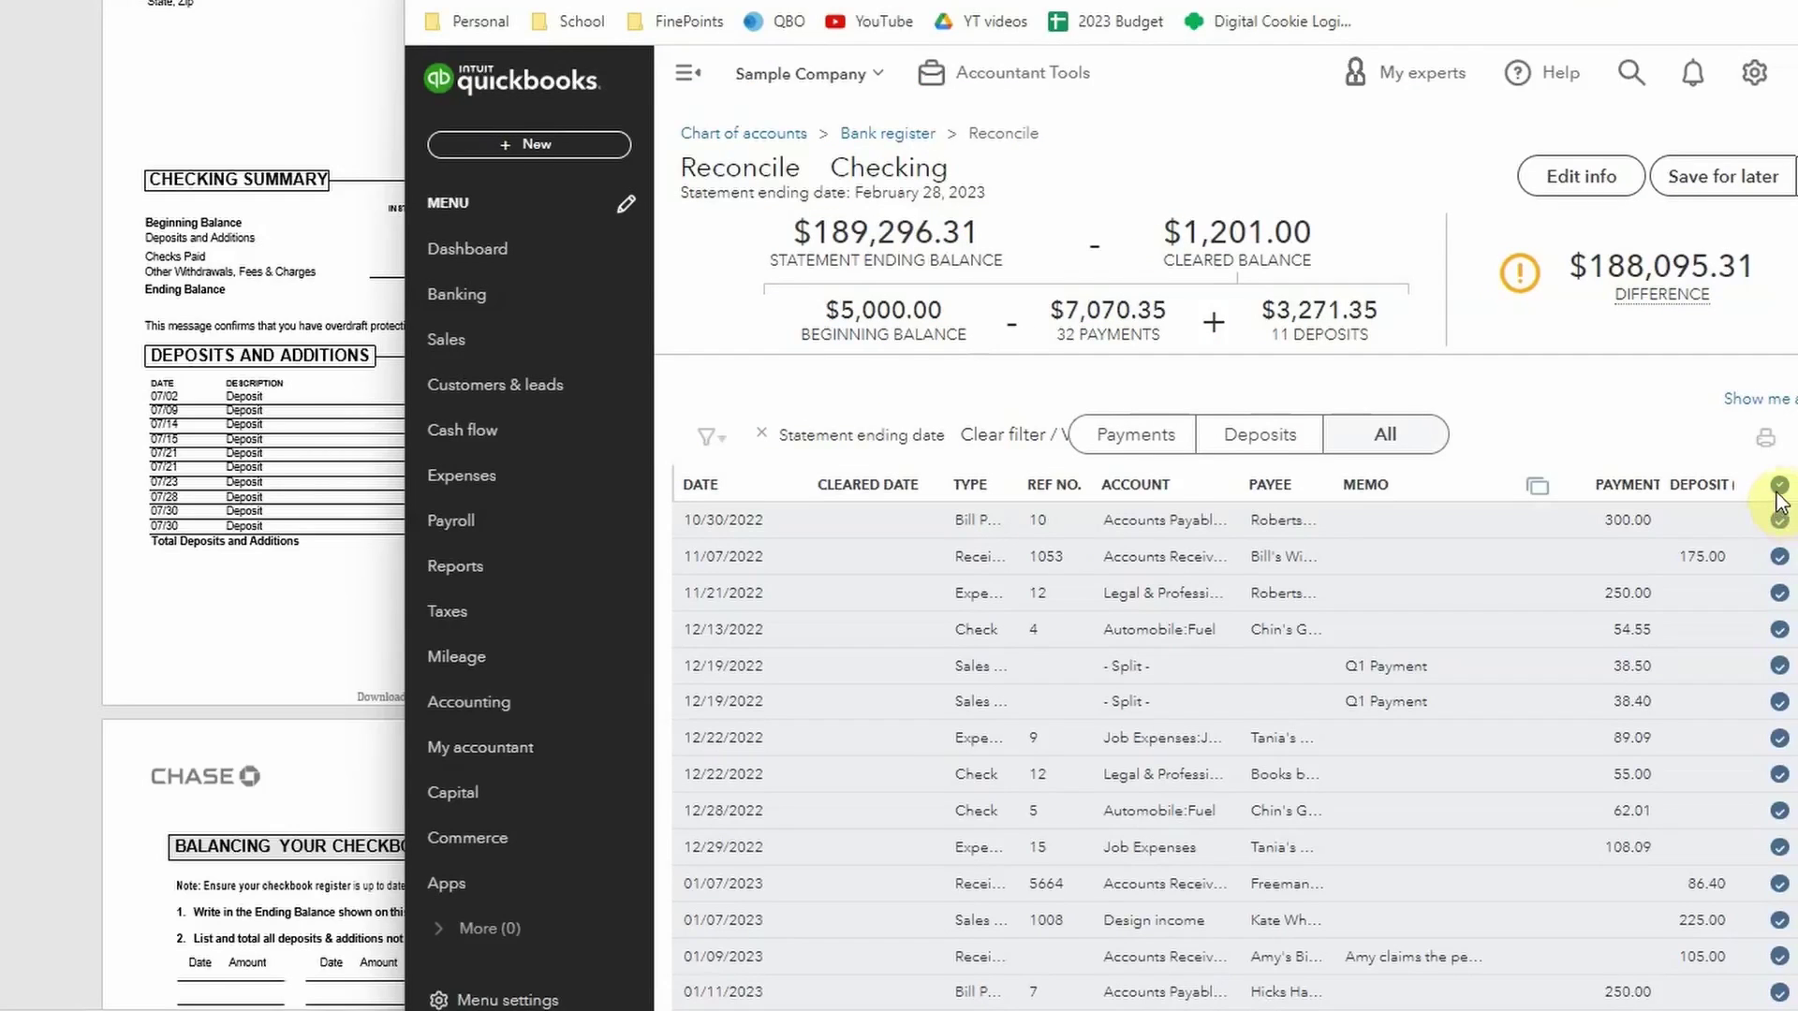
{"action": "left_click", "coordinate": [1779, 486]}
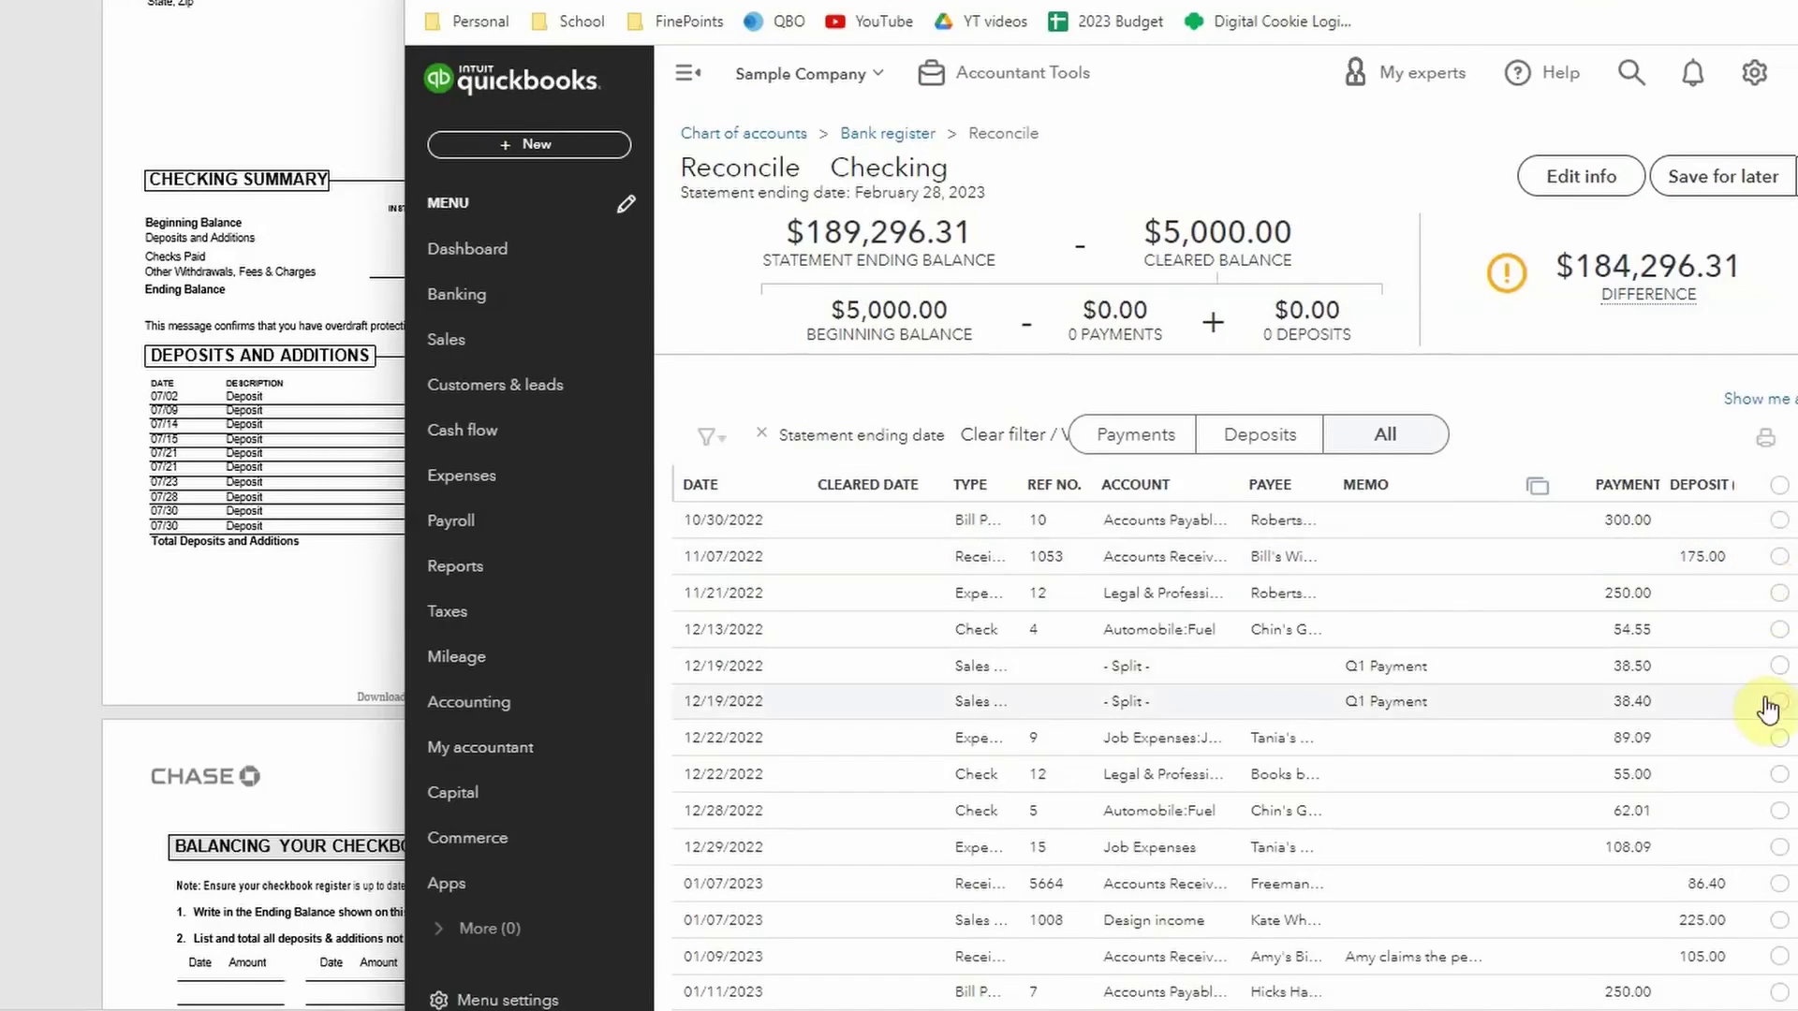
Check the statement's deposit amounts against the list and mark the 01/25/2023 bill payment of 900.00 as cleared
{"action": "left_click", "coordinate": [285, 600]}
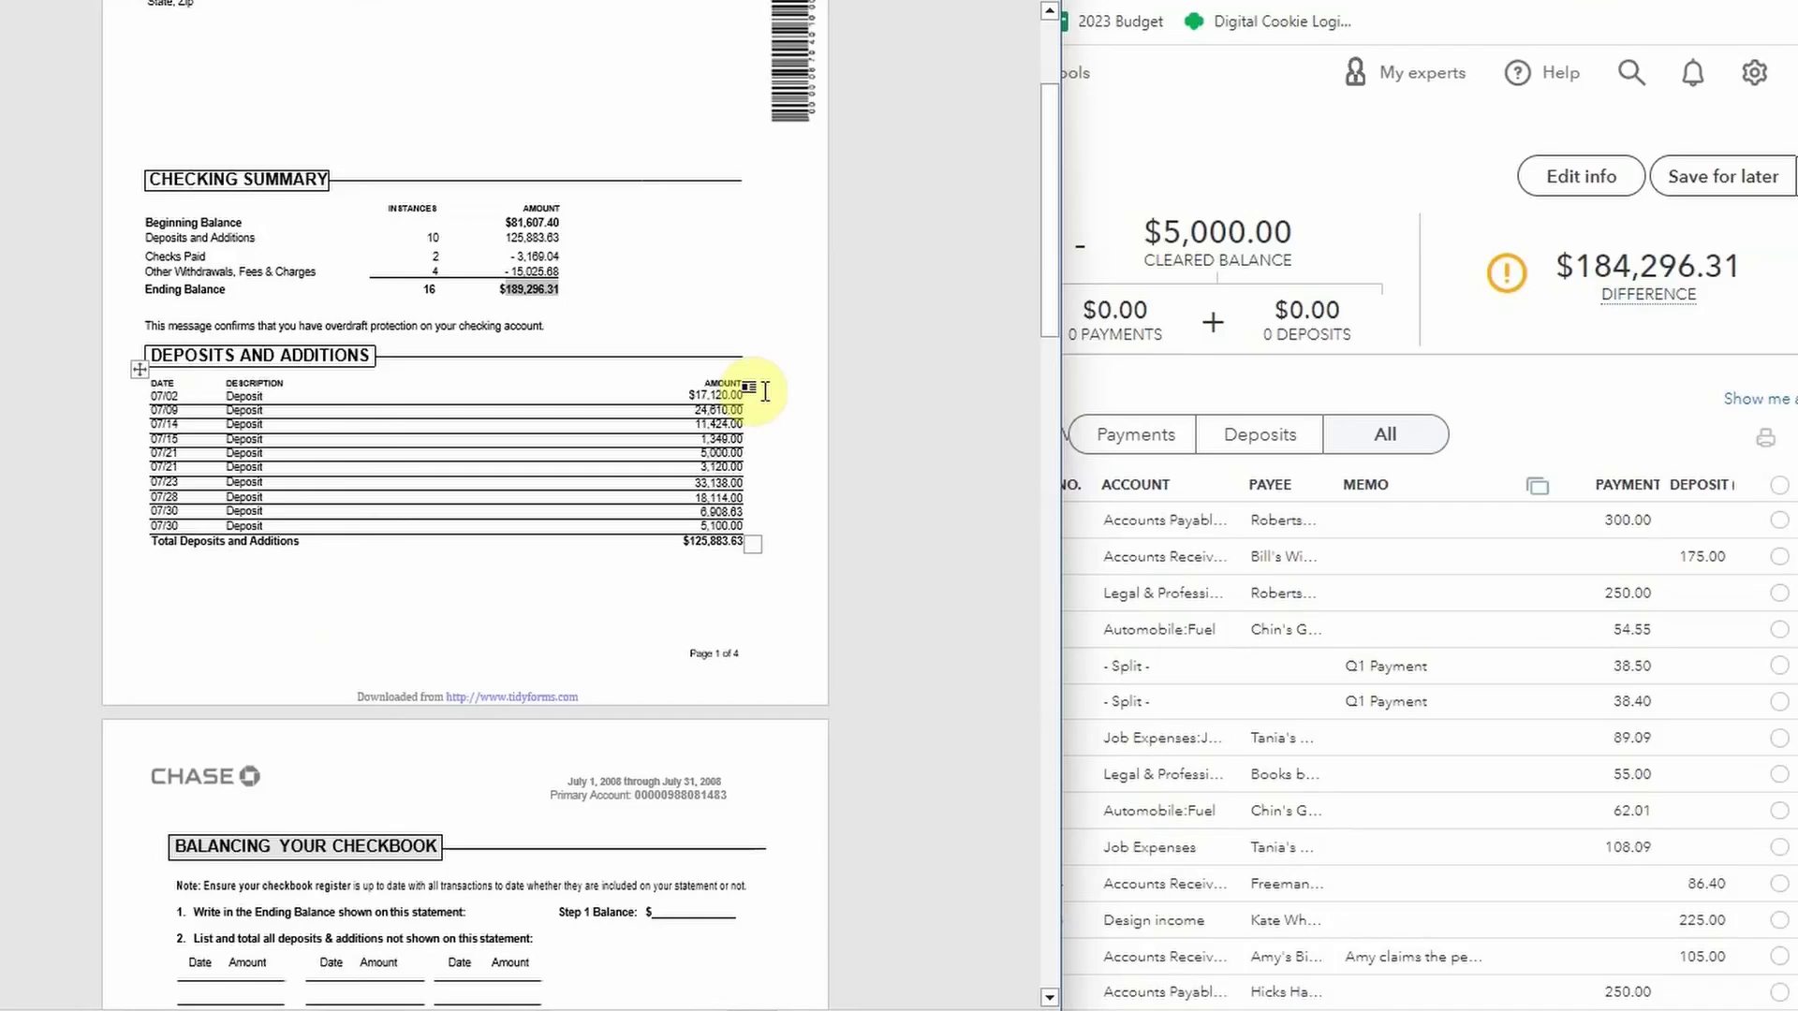
{"action": "left_click", "coordinate": [1564, 401]}
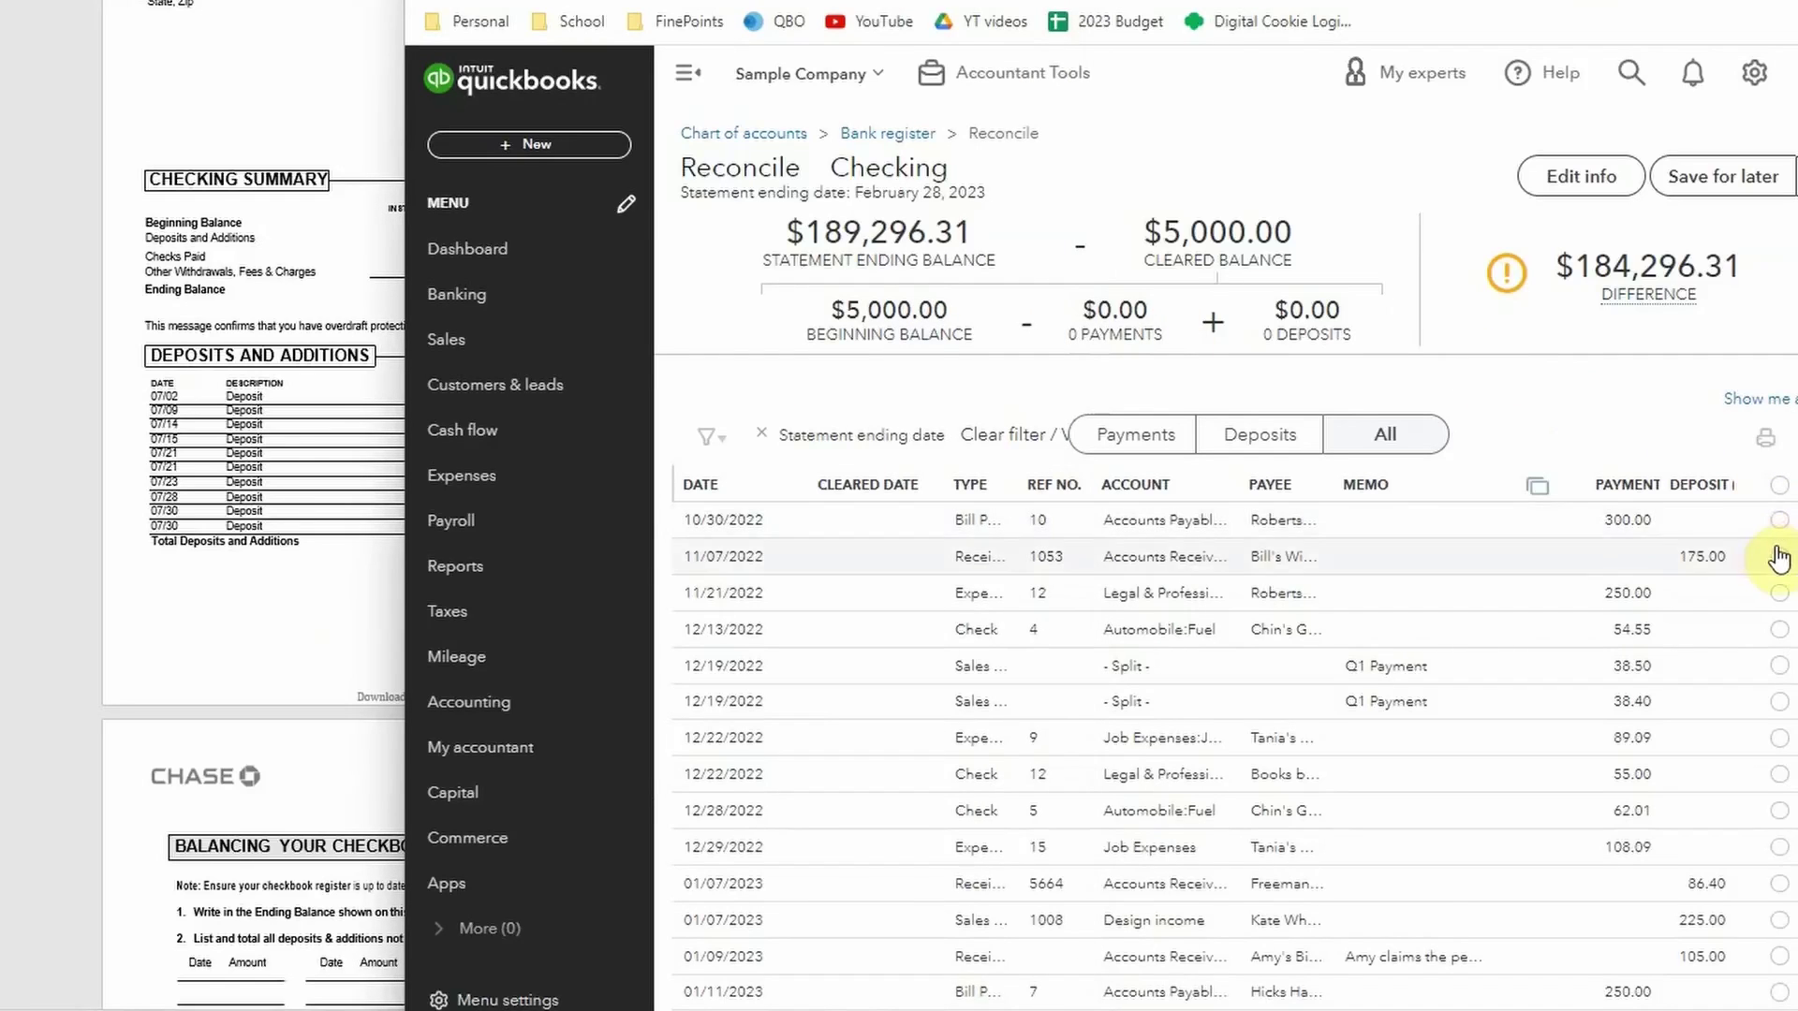
{"action": "scroll", "coordinate": [1776, 546], "scroll_direction": "down", "scroll_amount": 5}
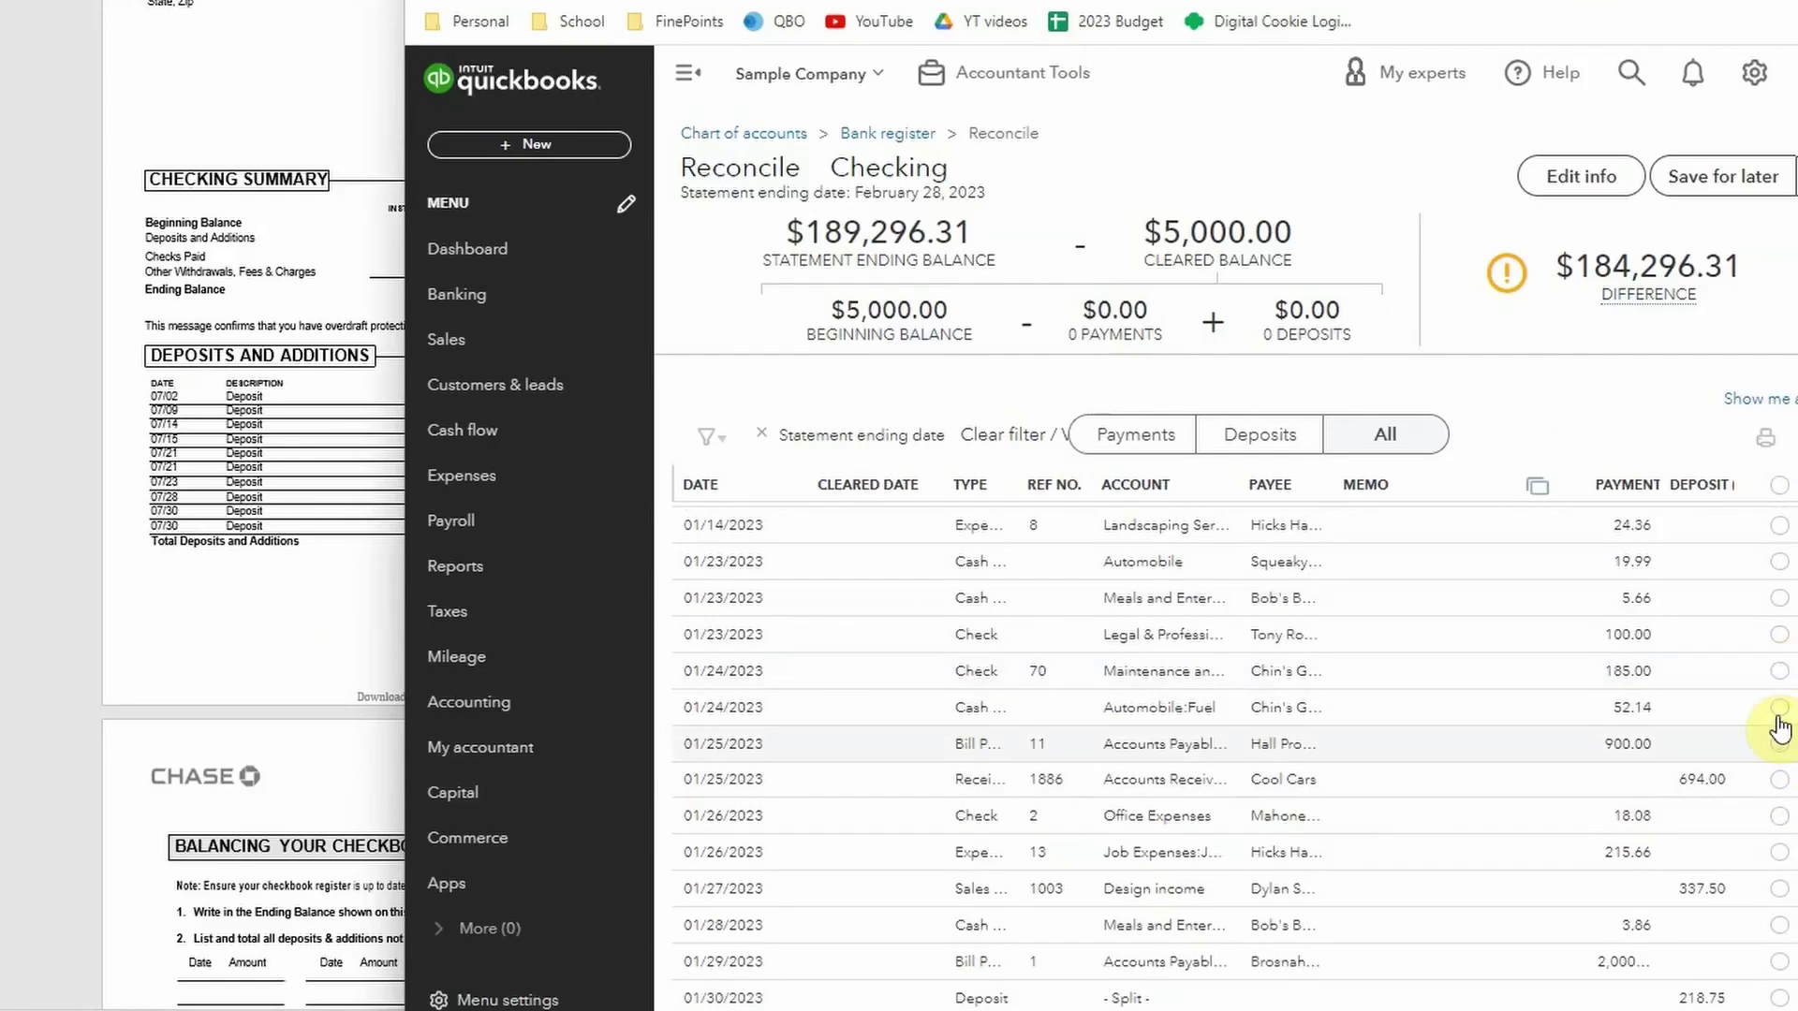
{"action": "left_click", "coordinate": [1779, 744]}
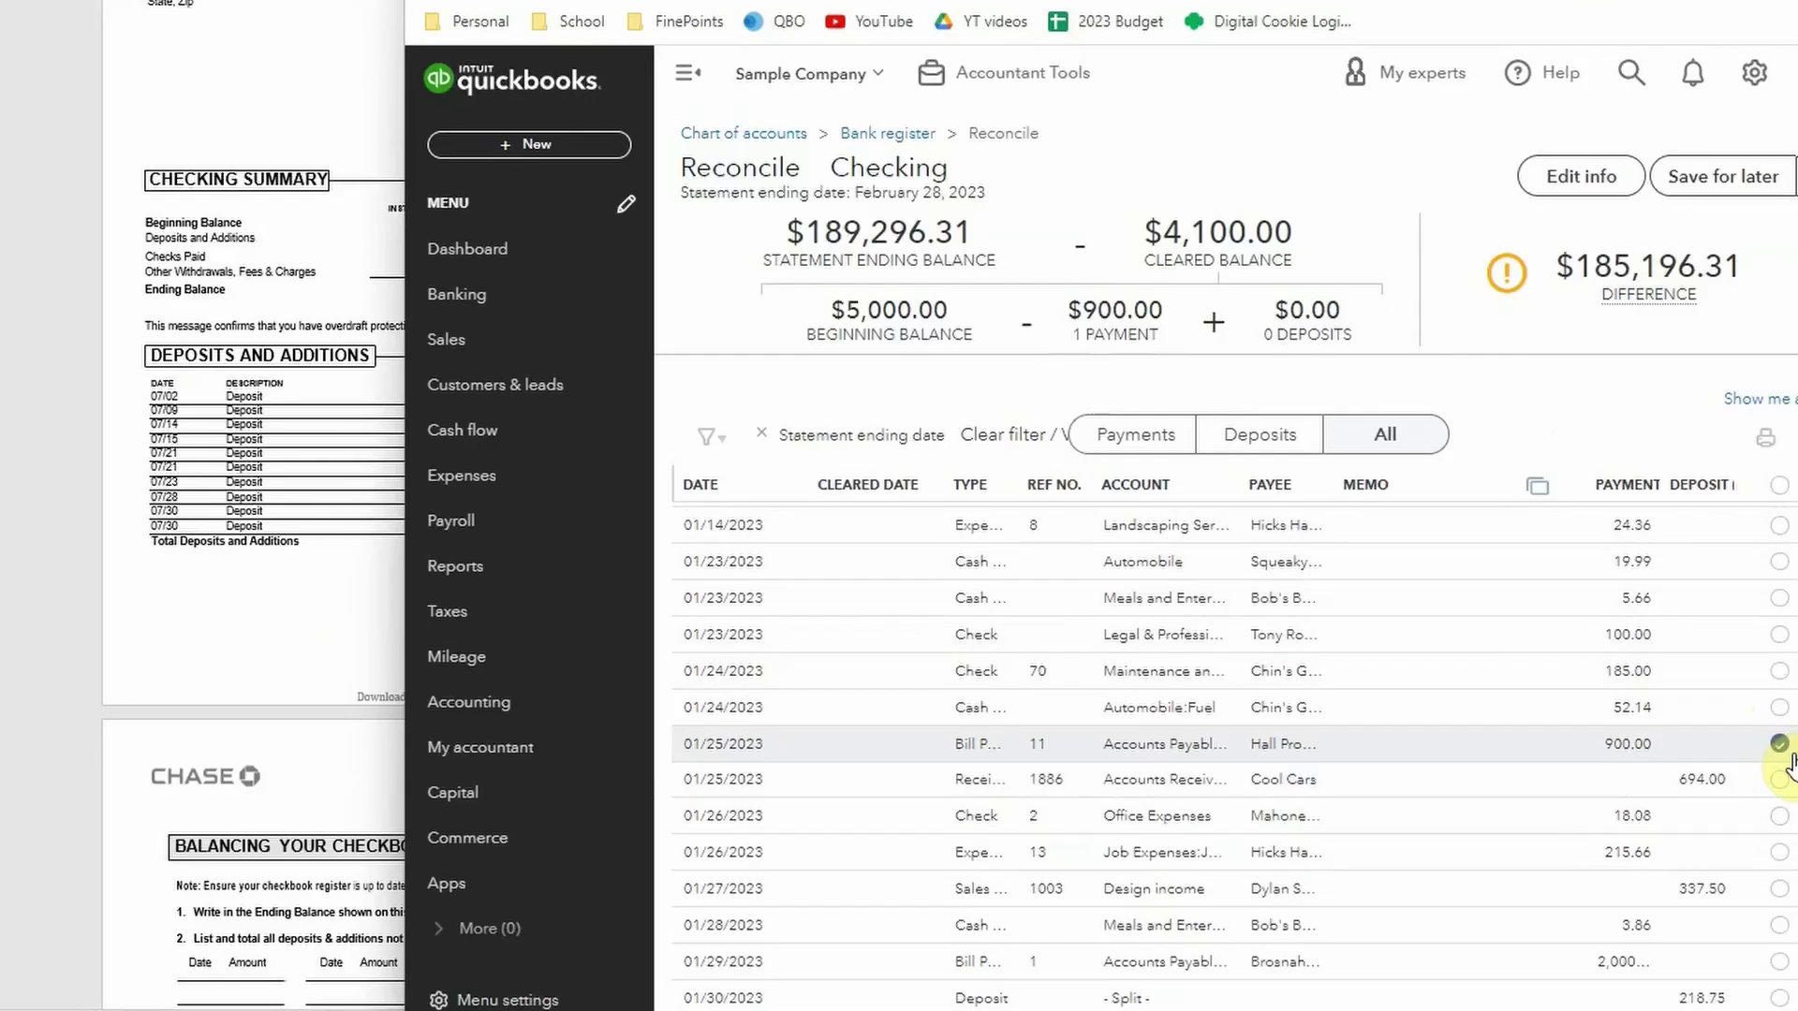
{"action": "left_click", "coordinate": [365, 615]}
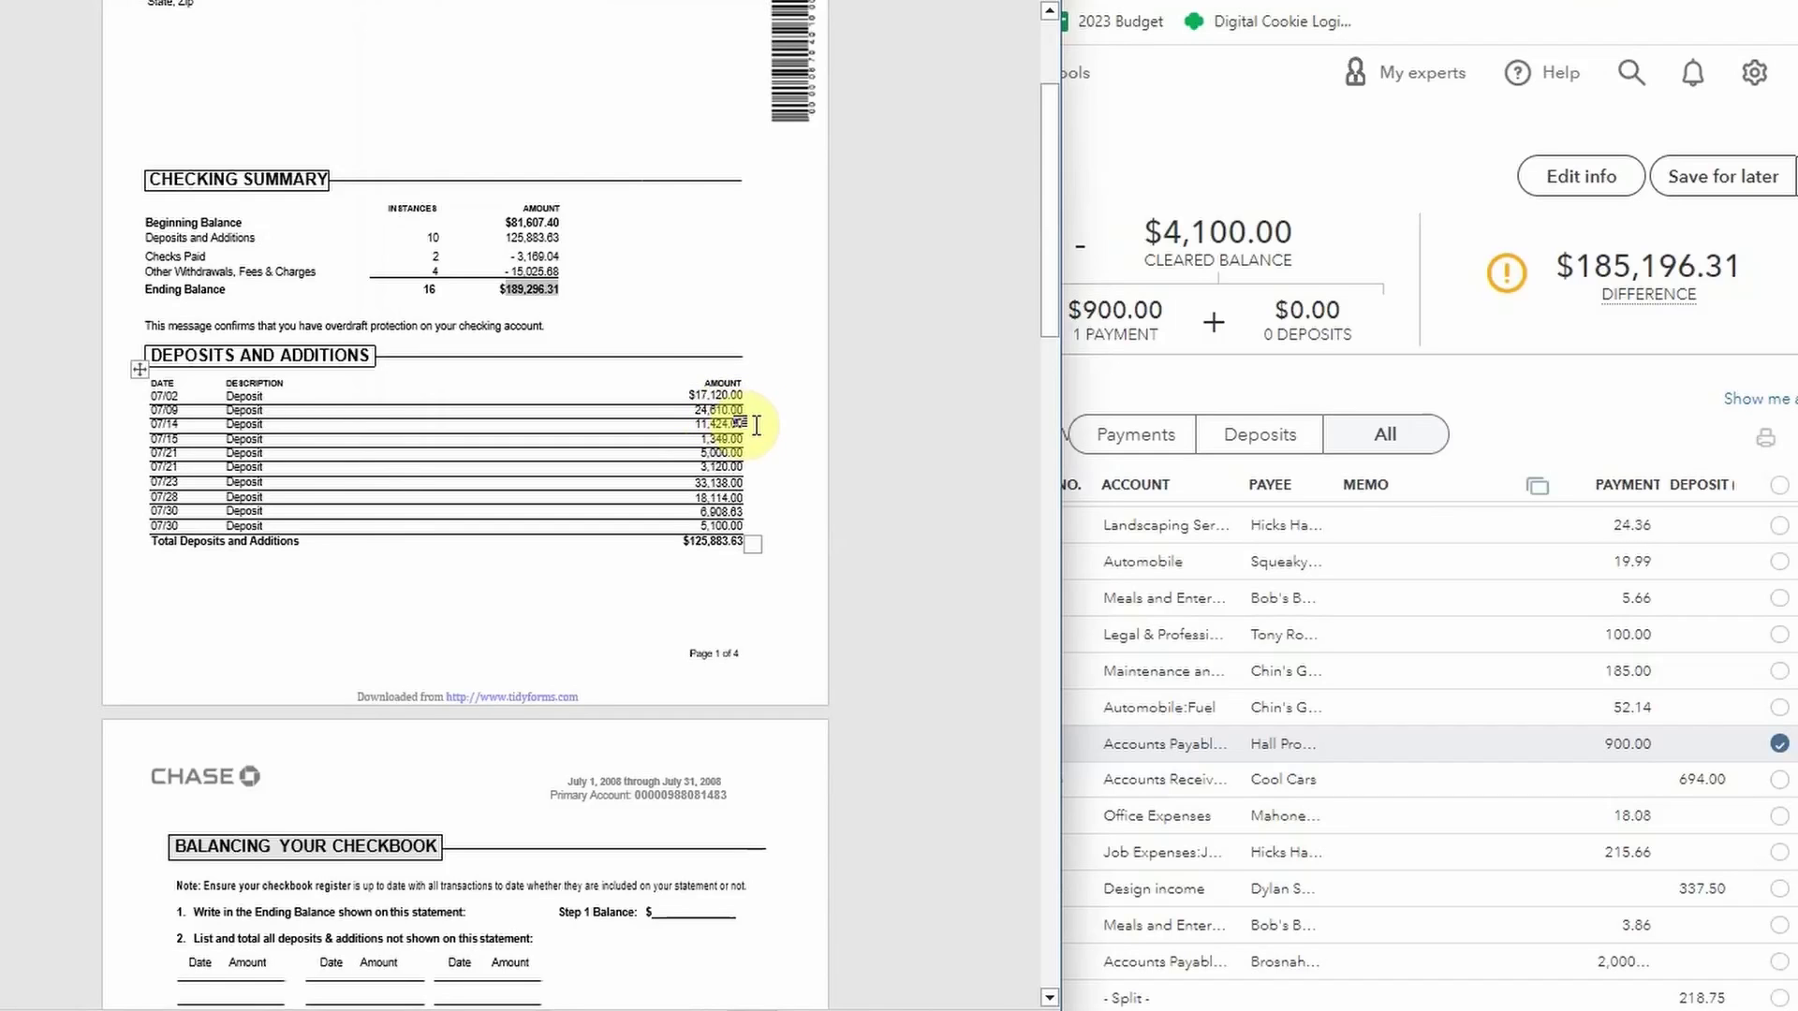
Mark the 01/26/2023 Office Expenses check of 18.08 as cleared, leaving the 694.00 deposit unmarked
{"action": "left_click", "coordinate": [1779, 783]}
{"action": "left_click", "coordinate": [1778, 781]}
{"action": "left_click", "coordinate": [1778, 815]}
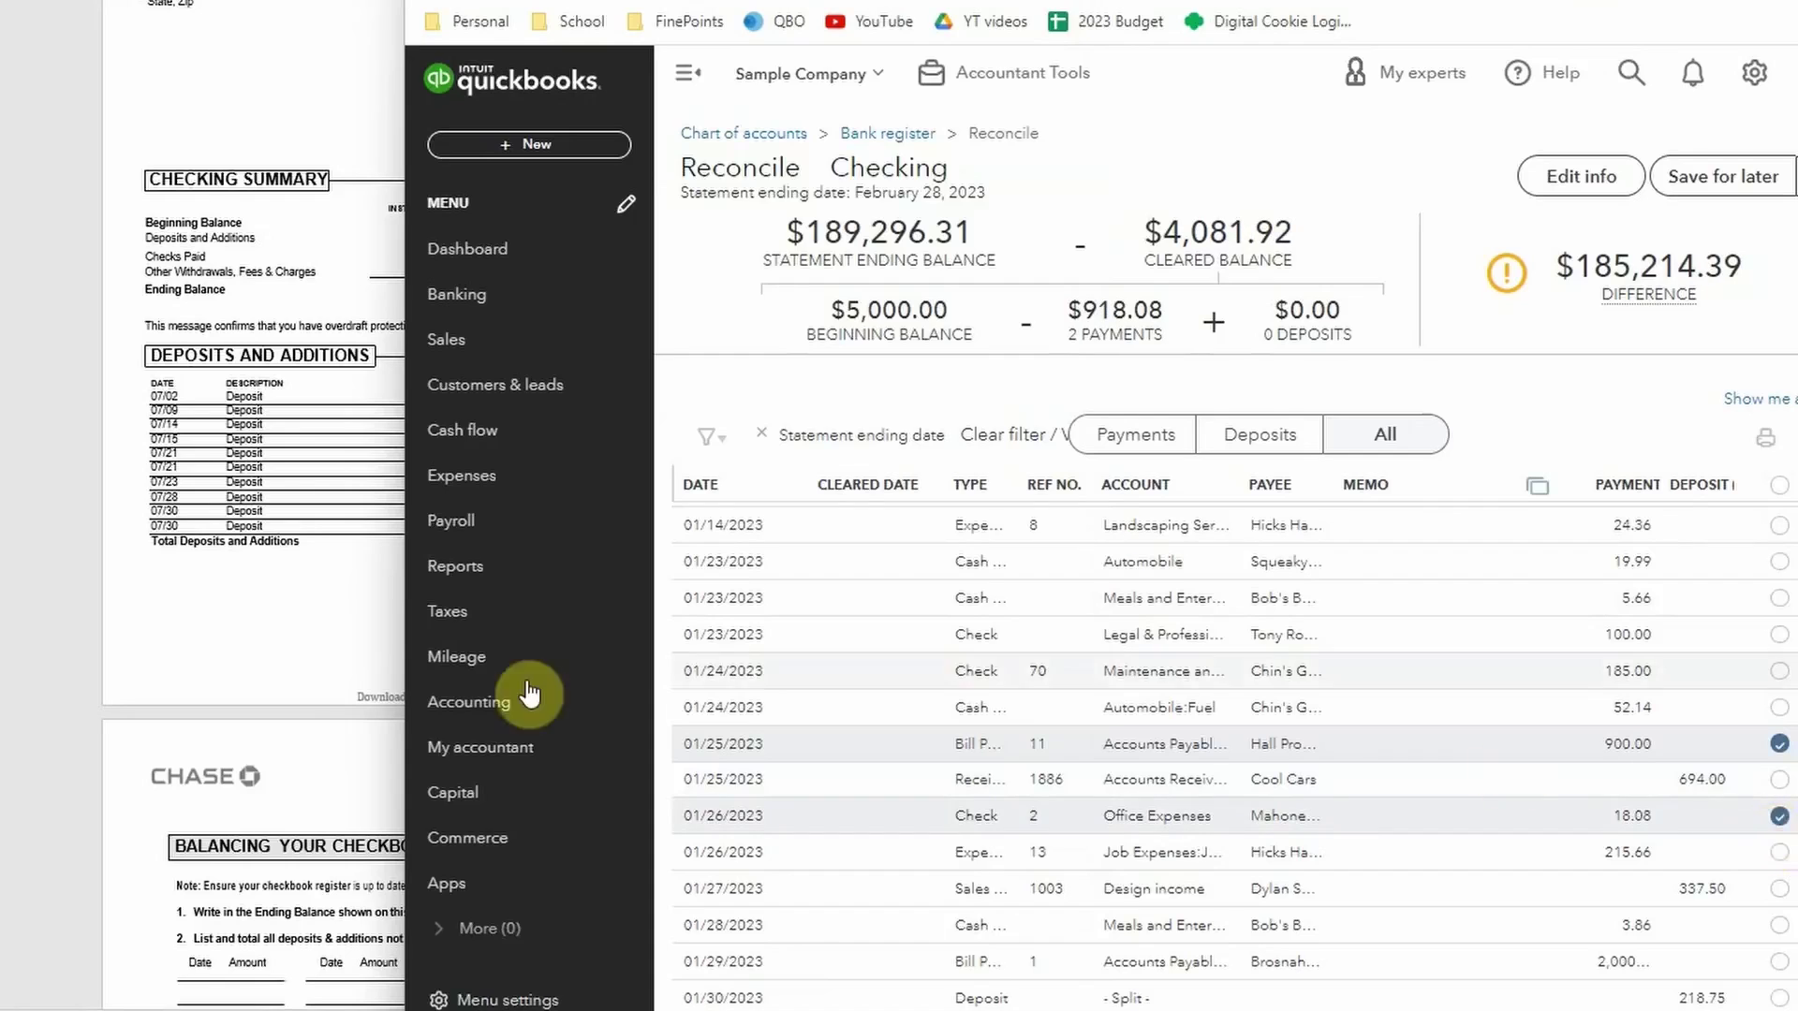
Compare the bank statement's deposits and their total with the deposits listed for reconciliation, and look through the statement's following page
{"action": "left_click", "coordinate": [295, 622]}
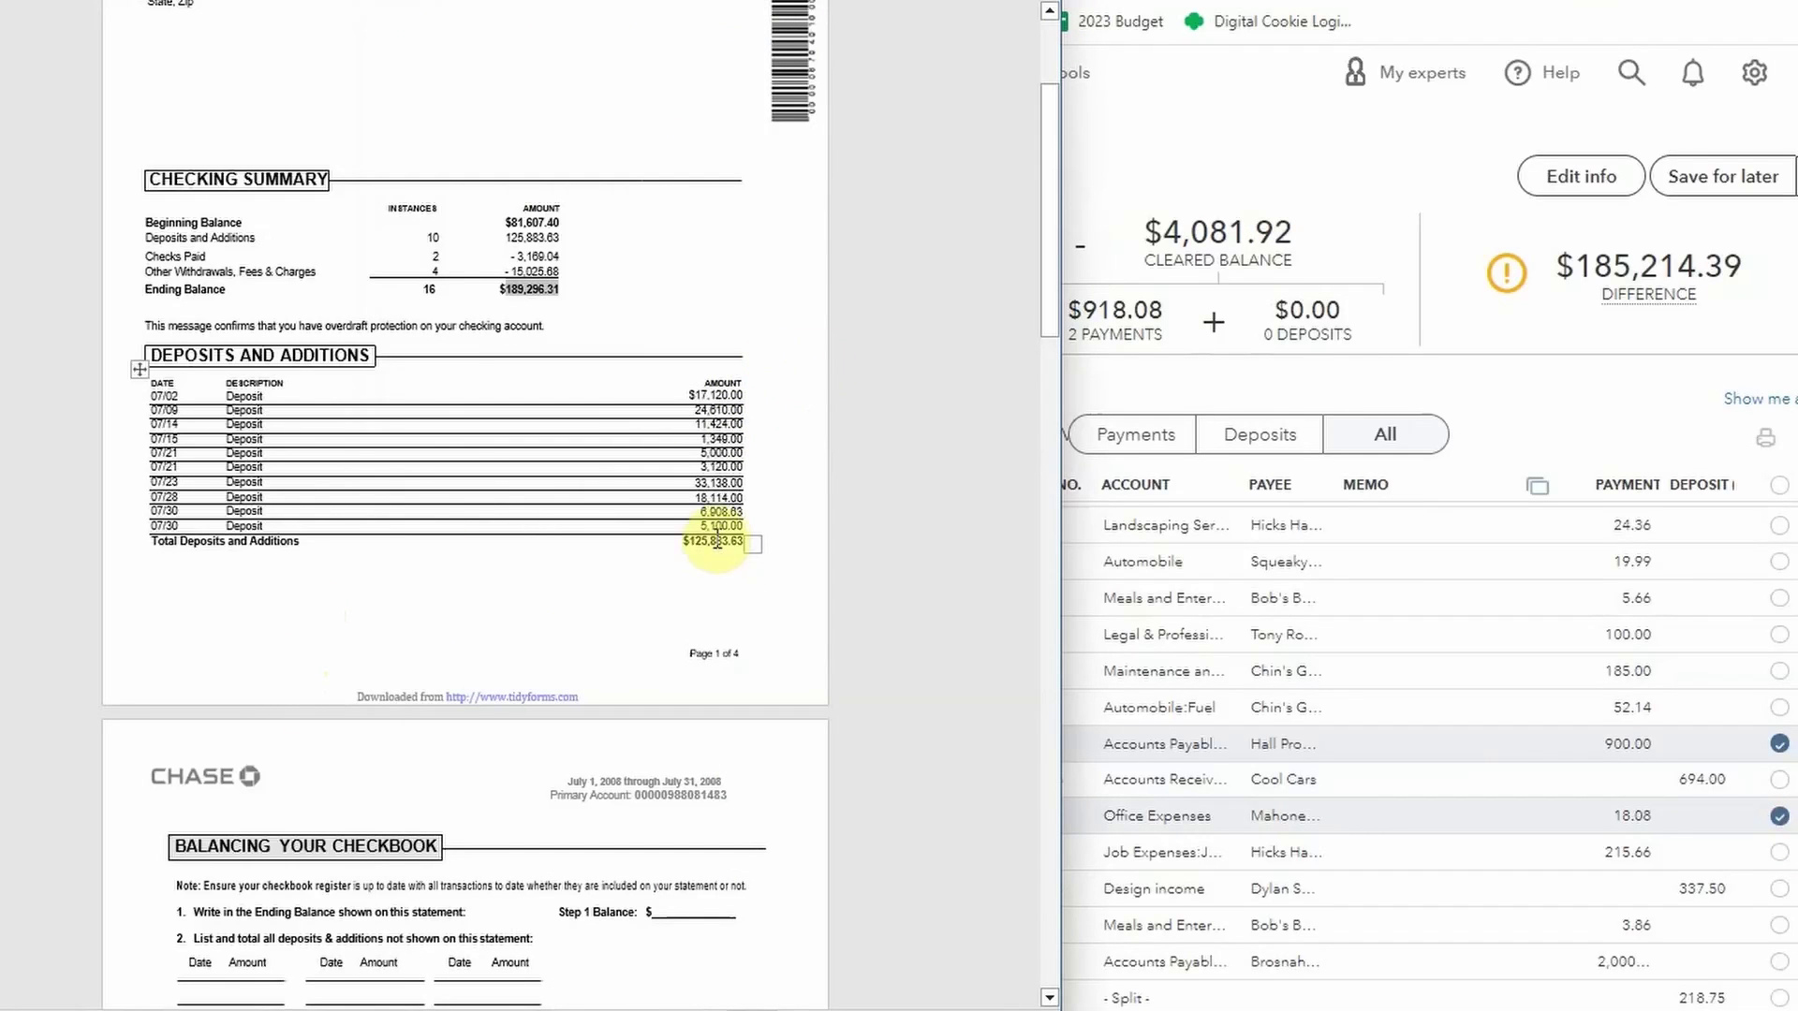
{"action": "scroll", "coordinate": [1574, 633], "scroll_direction": "down", "scroll_amount": 3}
{"action": "left_click", "coordinate": [1586, 414]}
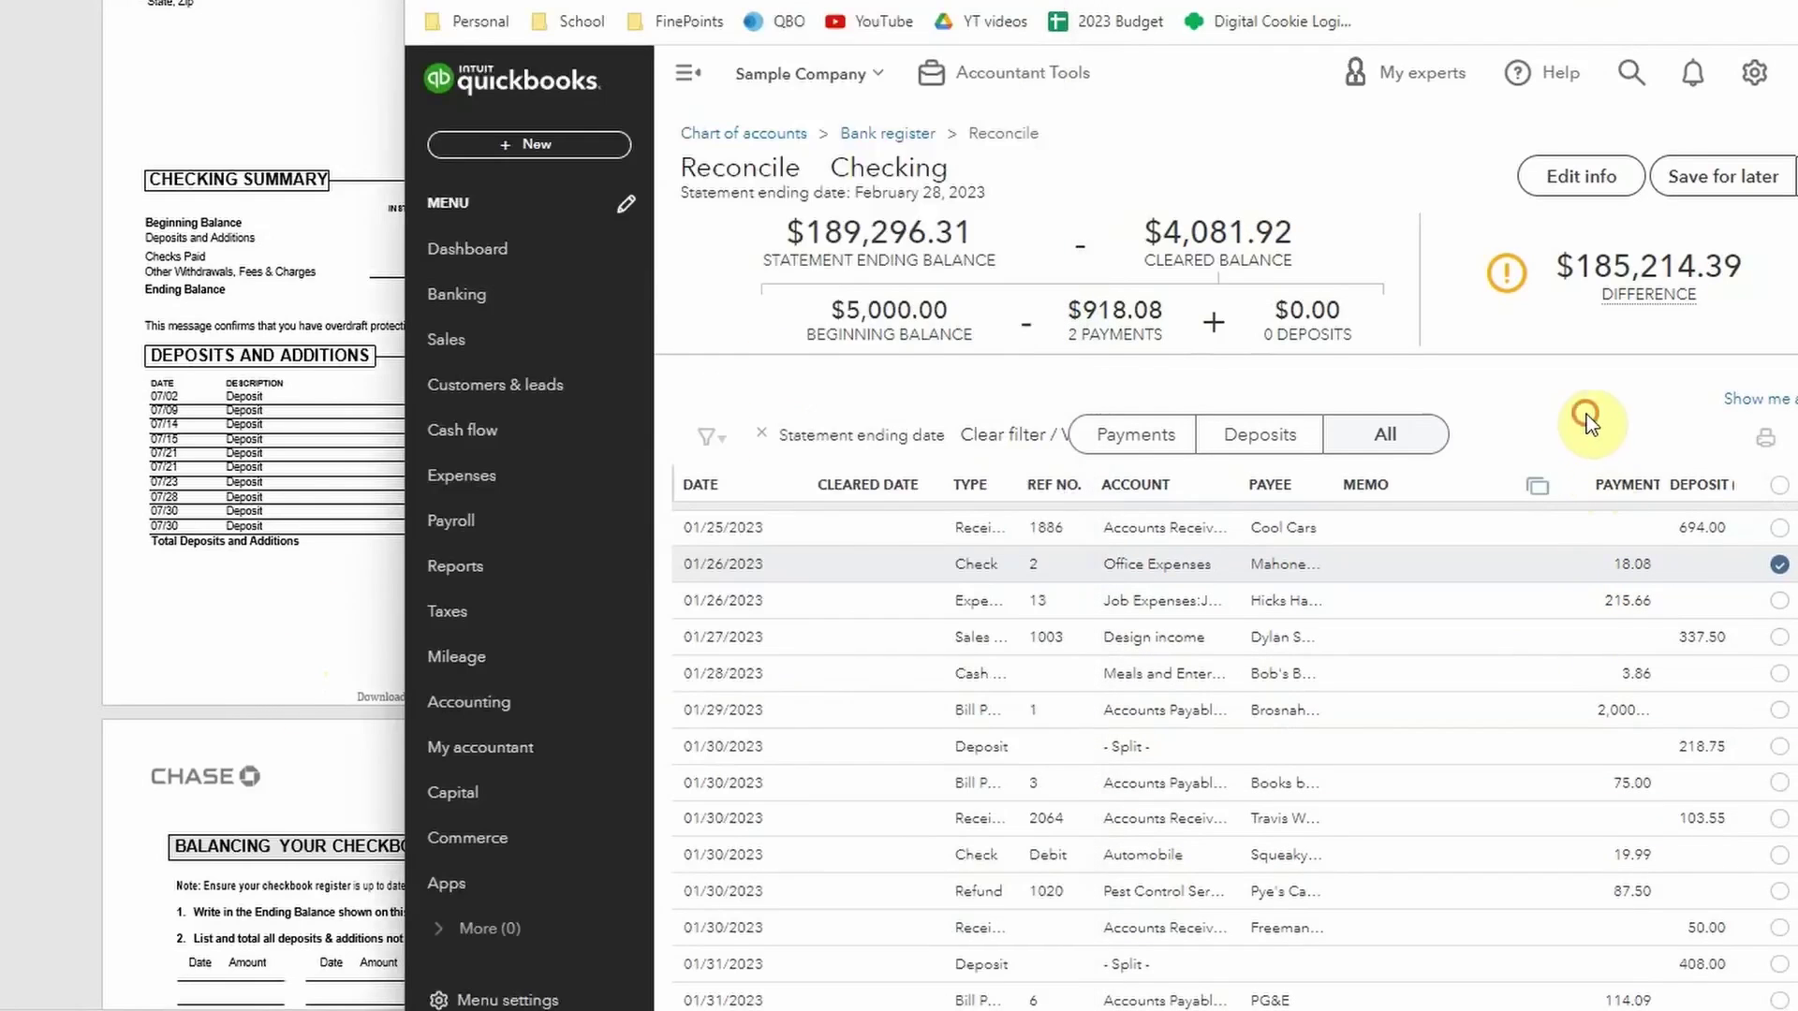
{"action": "left_click", "coordinate": [288, 558]}
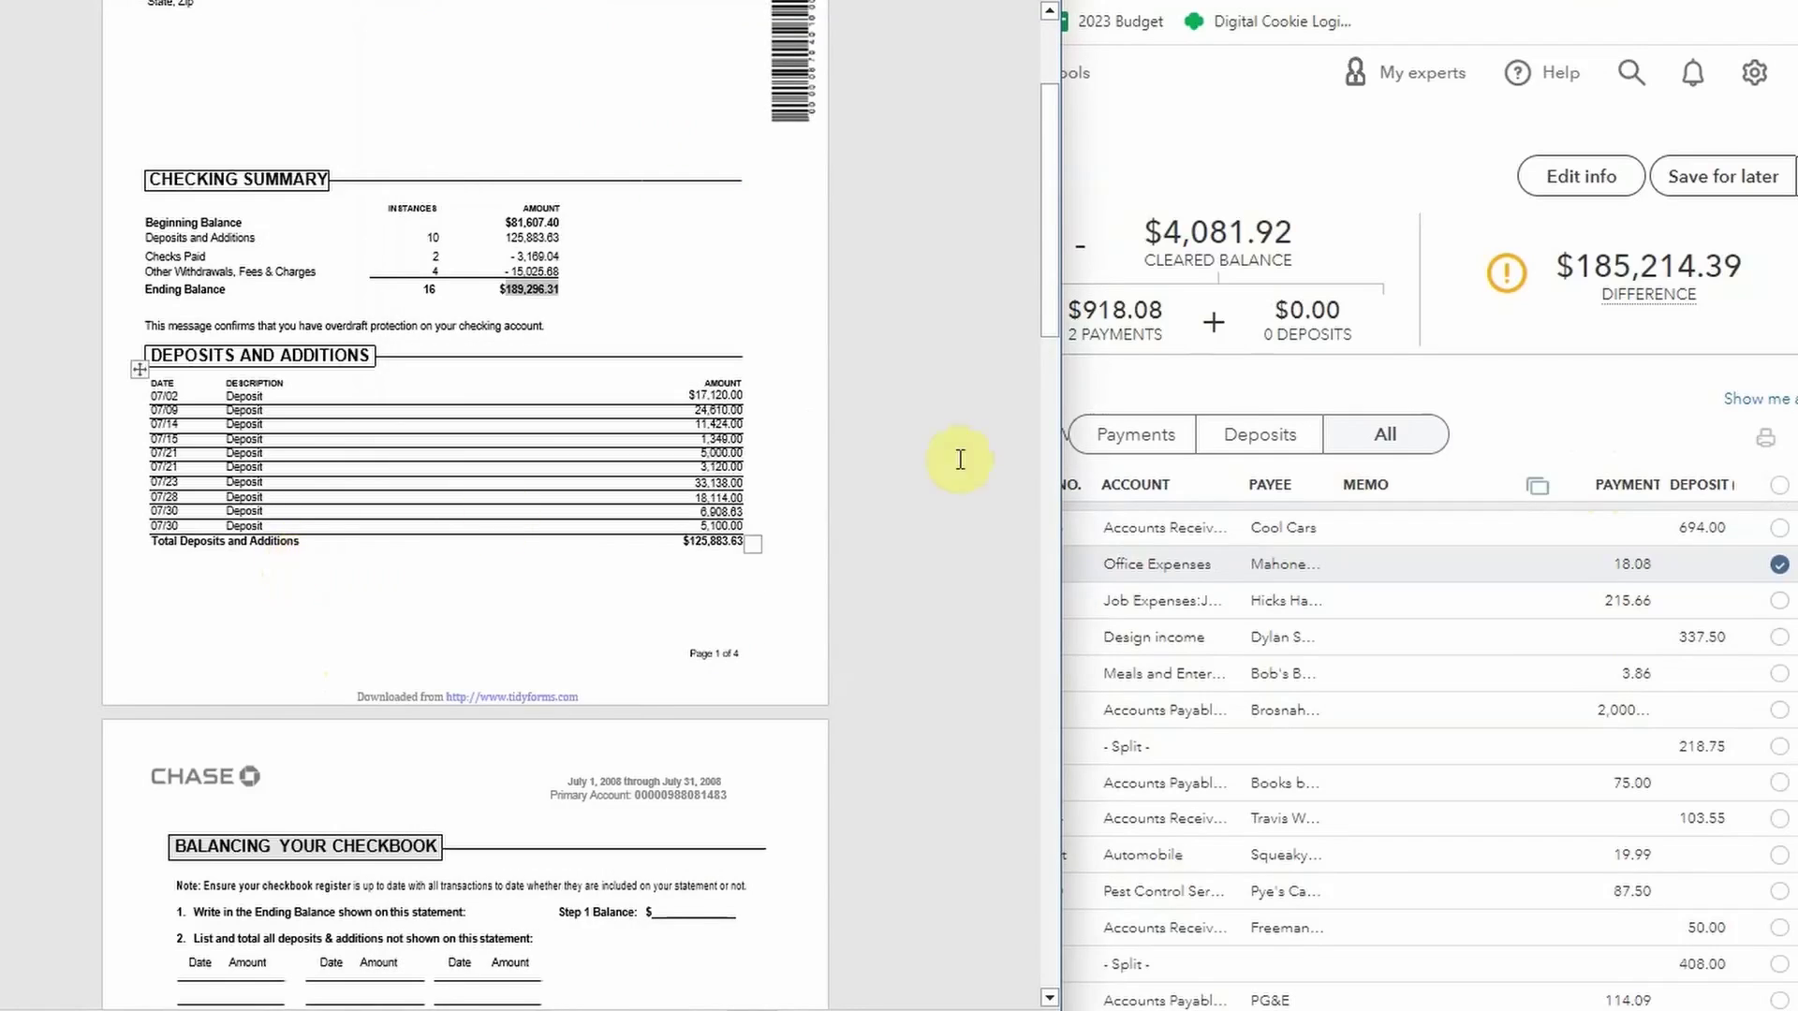
{"action": "left_click", "coordinate": [1529, 377]}
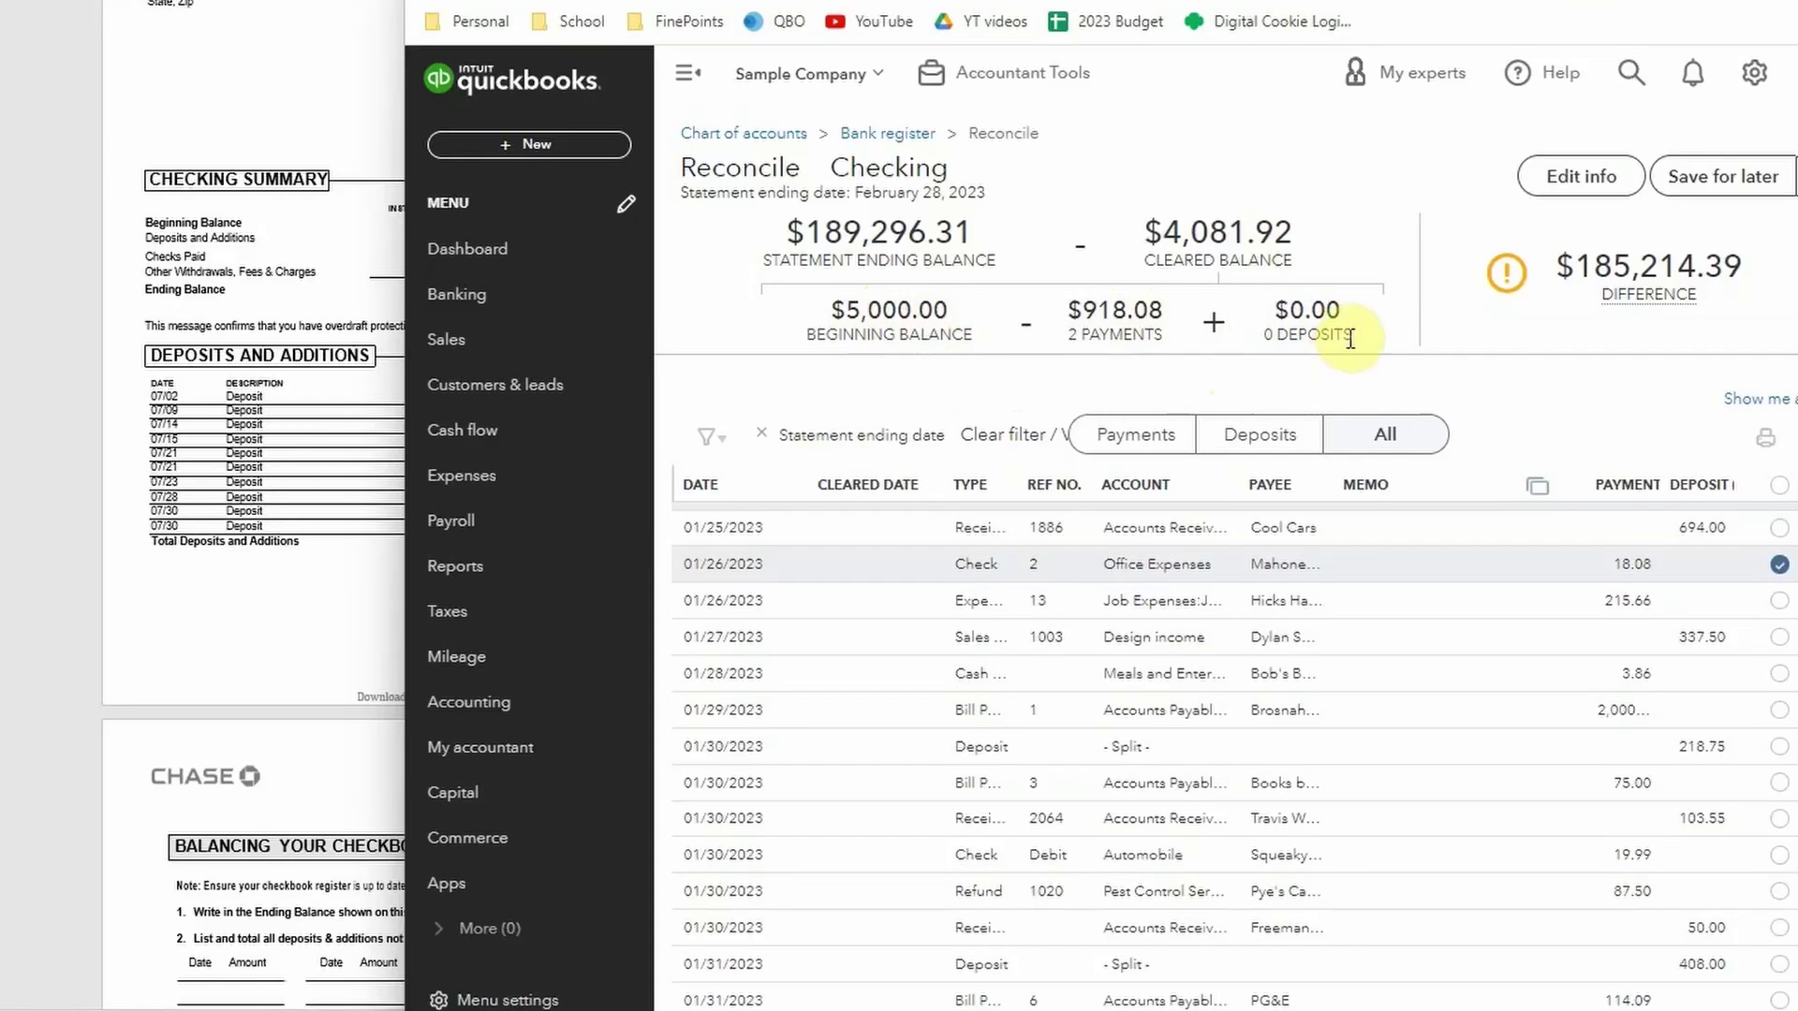
{"action": "left_click", "coordinate": [355, 576]}
{"action": "scroll", "coordinate": [362, 590], "scroll_direction": "down", "scroll_amount": 7}
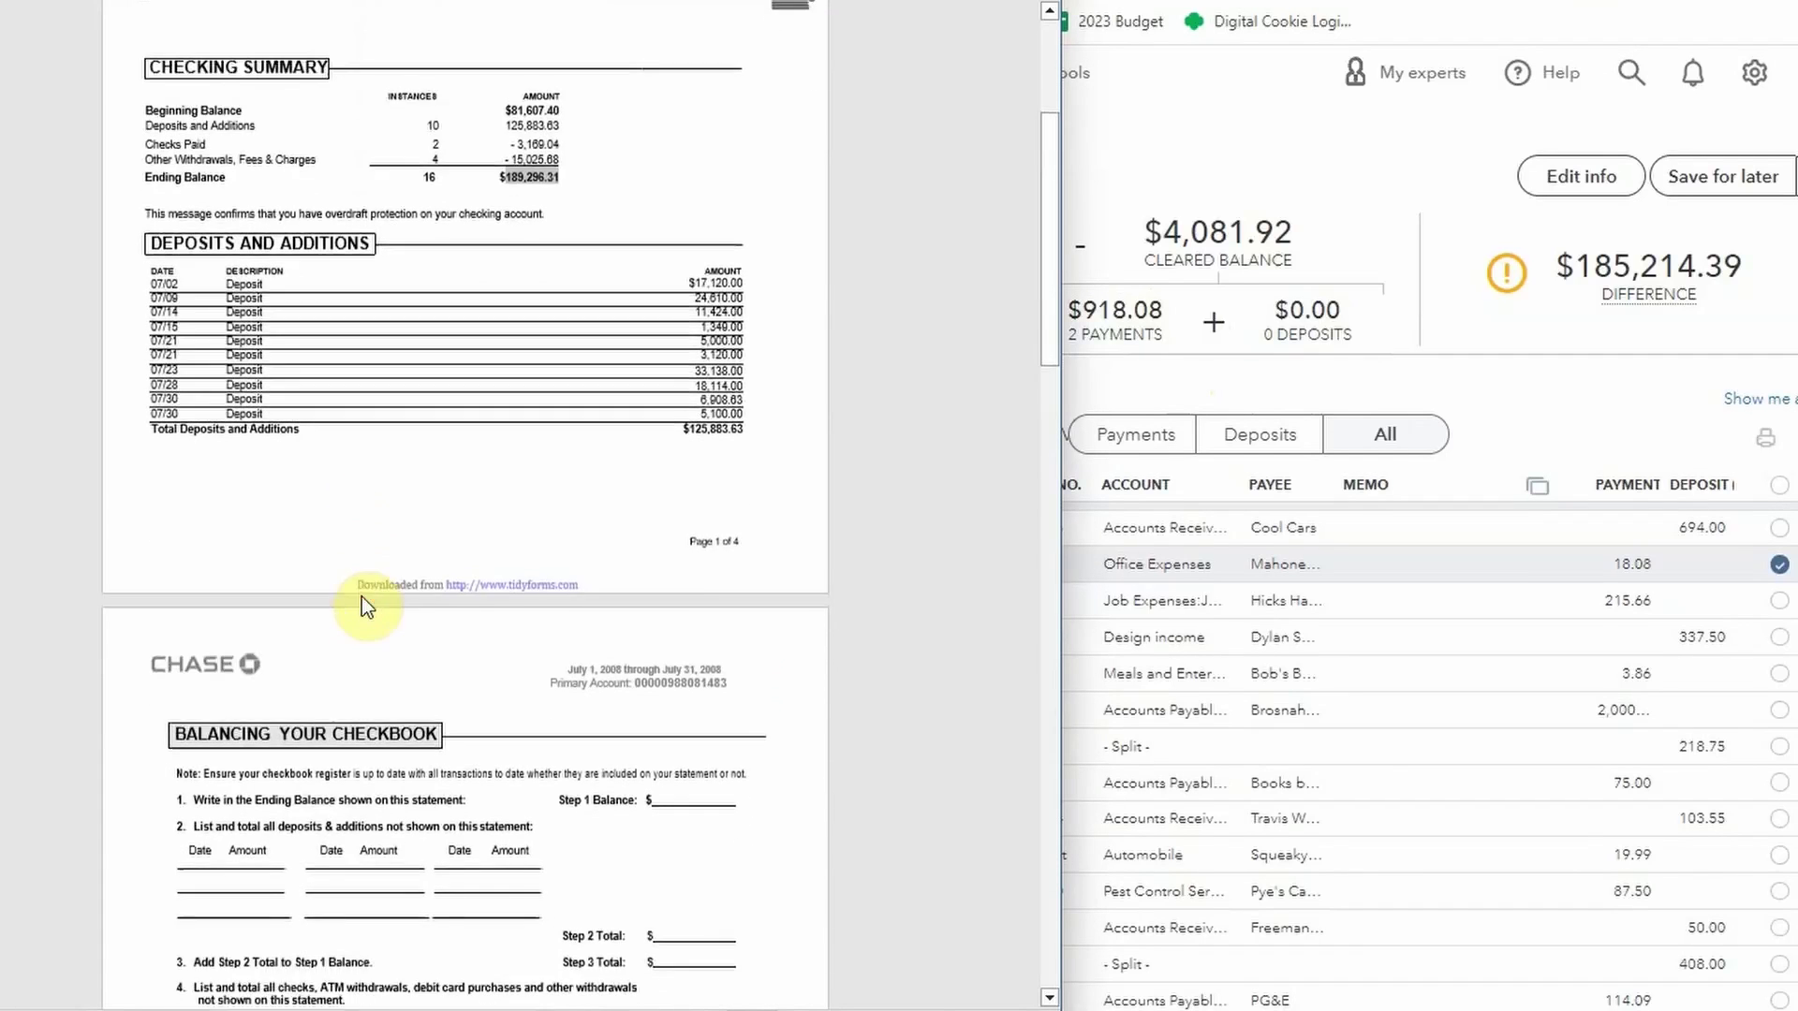
{"action": "scroll", "coordinate": [381, 611], "scroll_direction": "down", "scroll_amount": 8}
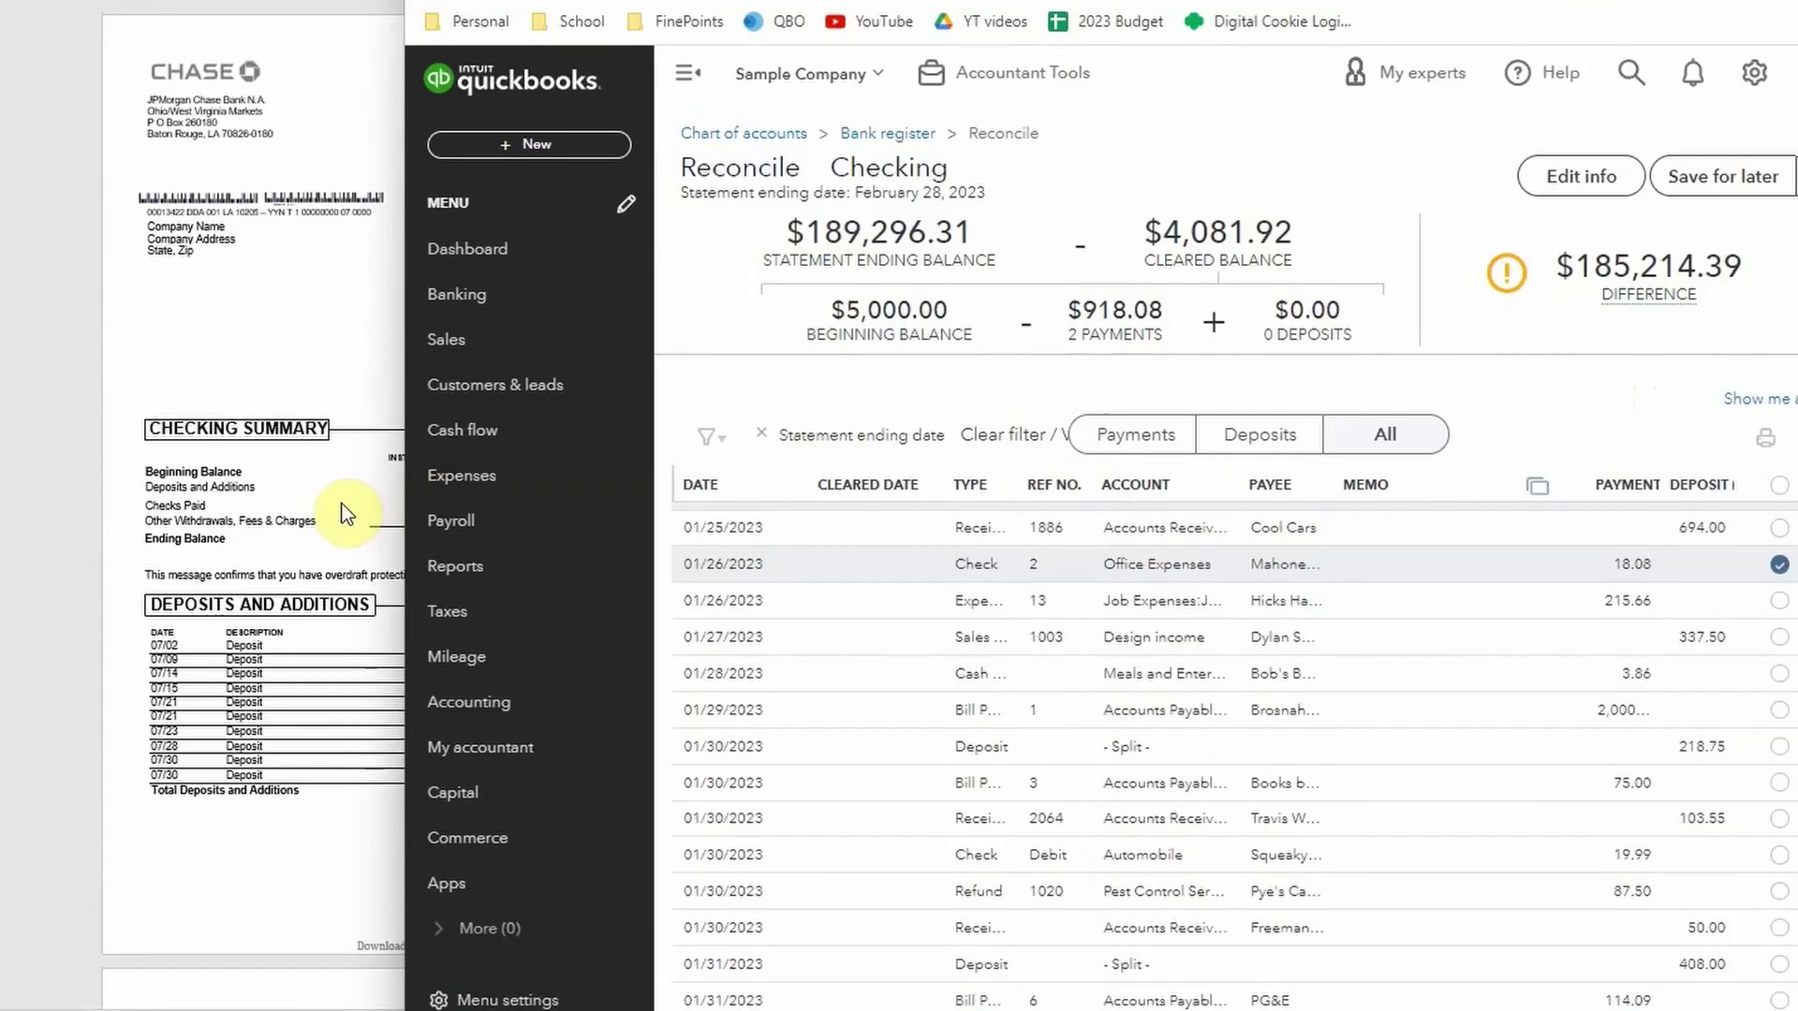
Check the statement's checking summary against the reconciliation figures and find the Checks Paid section with the individual checks
{"action": "left_click", "coordinate": [341, 504]}
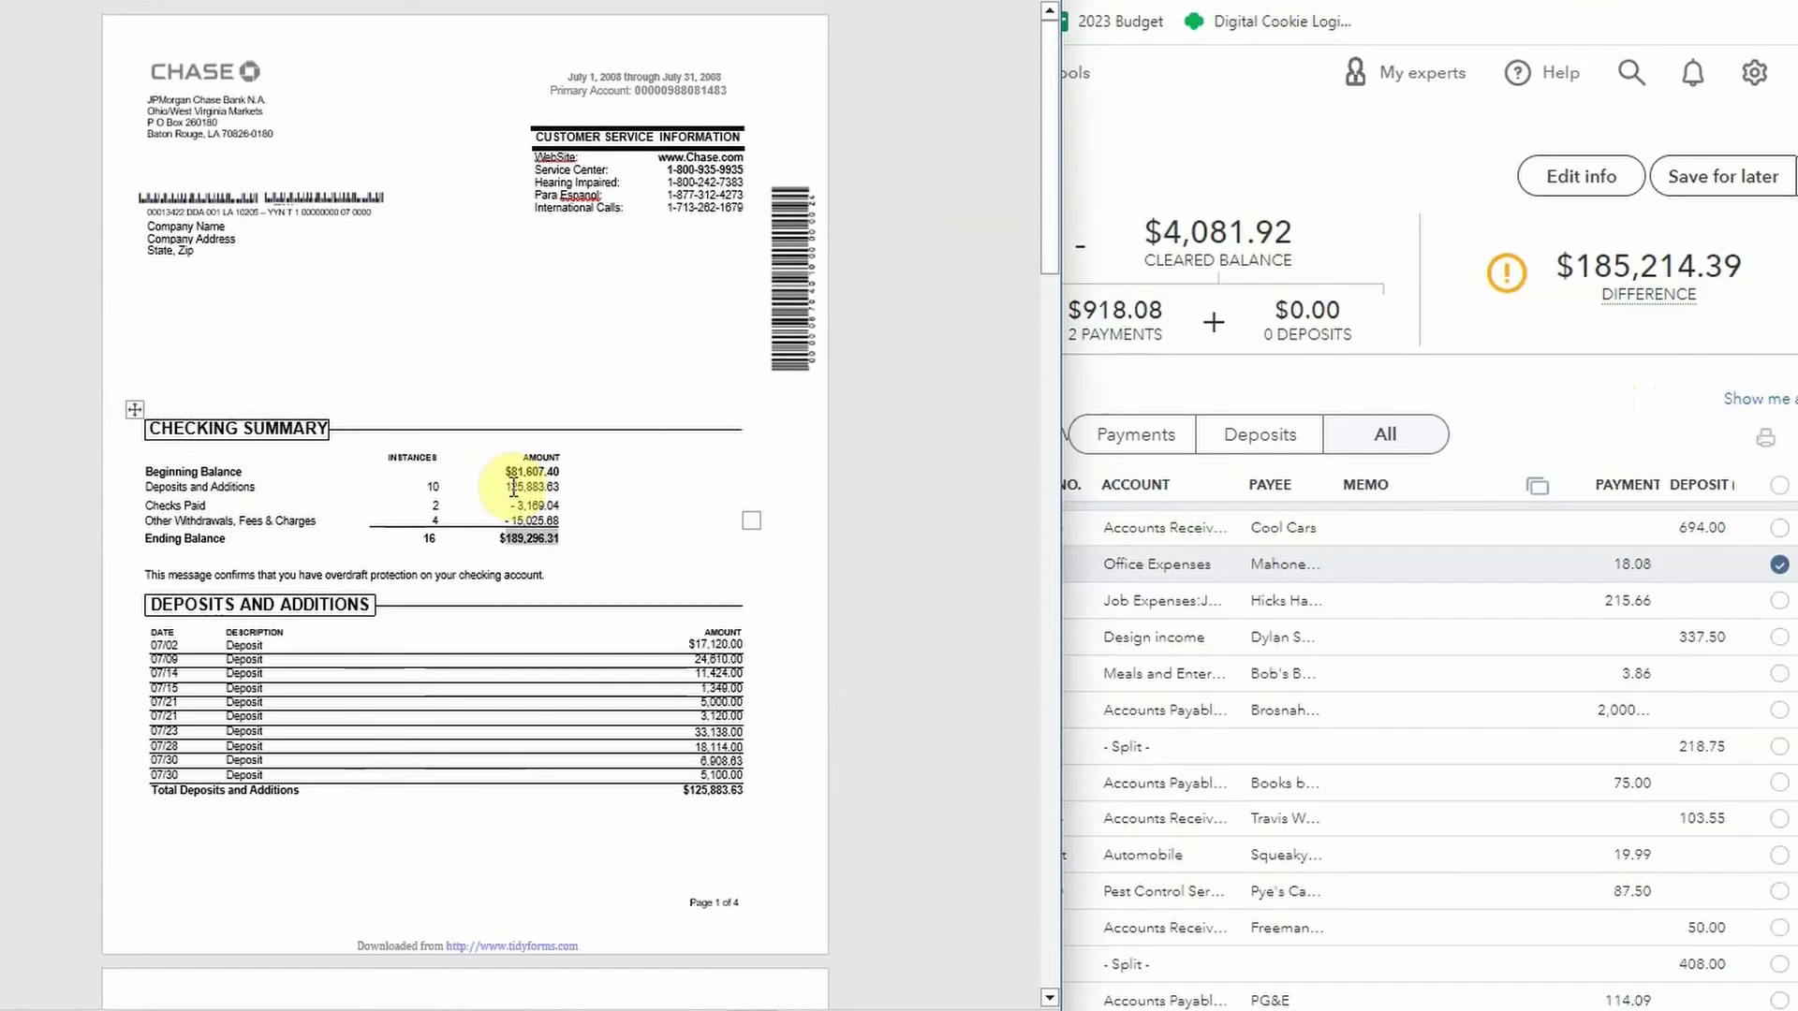
{"action": "left_click", "coordinate": [1489, 414]}
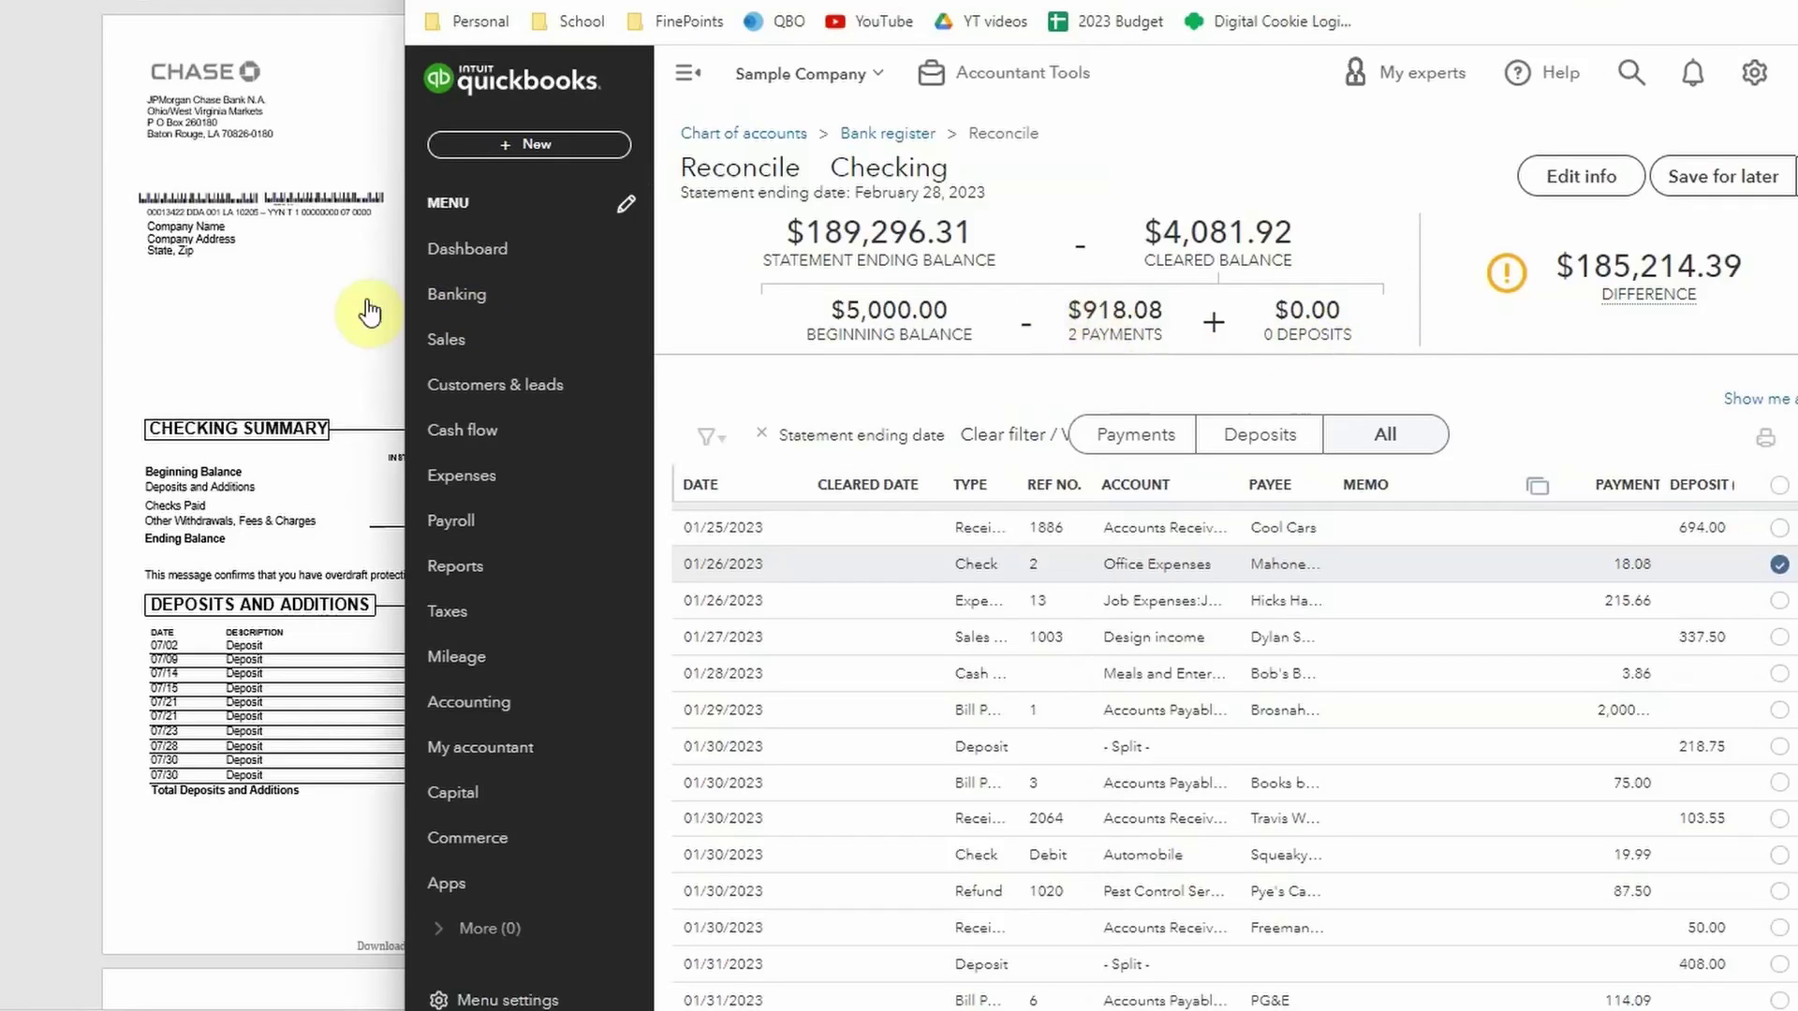
{"action": "left_click", "coordinate": [333, 352]}
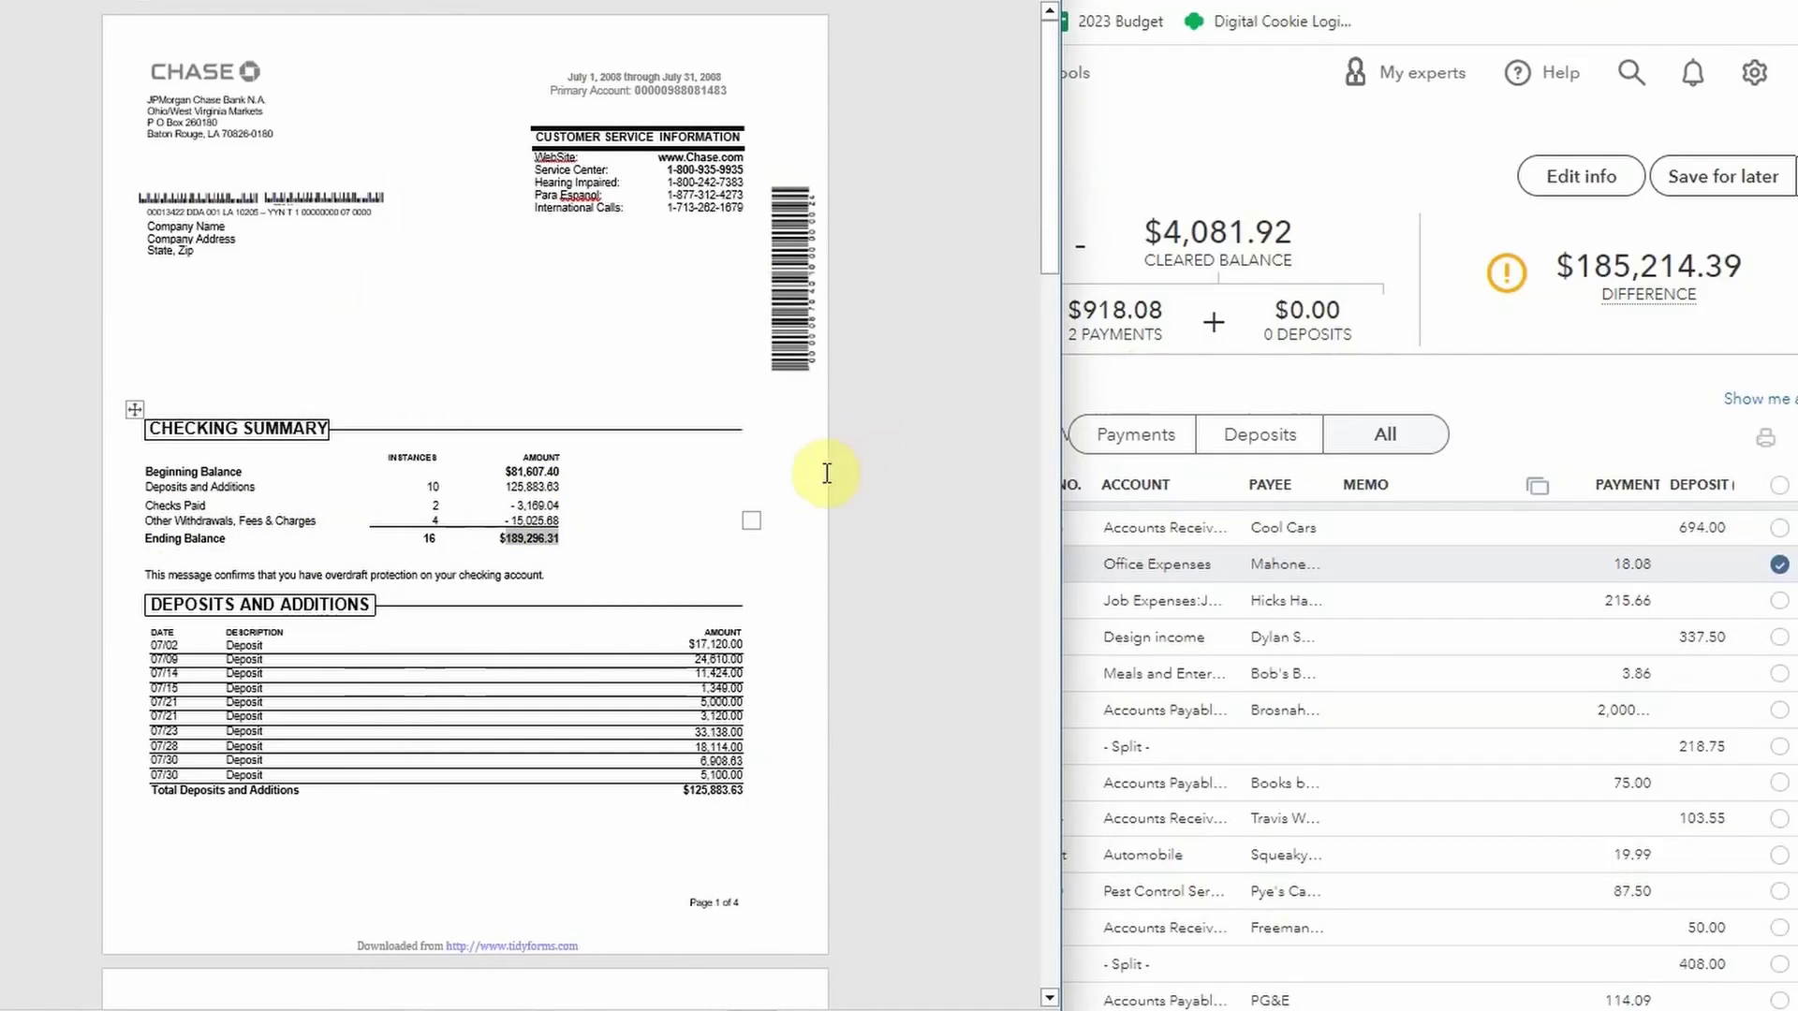
{"action": "right_click", "coordinate": [545, 504]}
{"action": "left_click", "coordinate": [545, 504]}
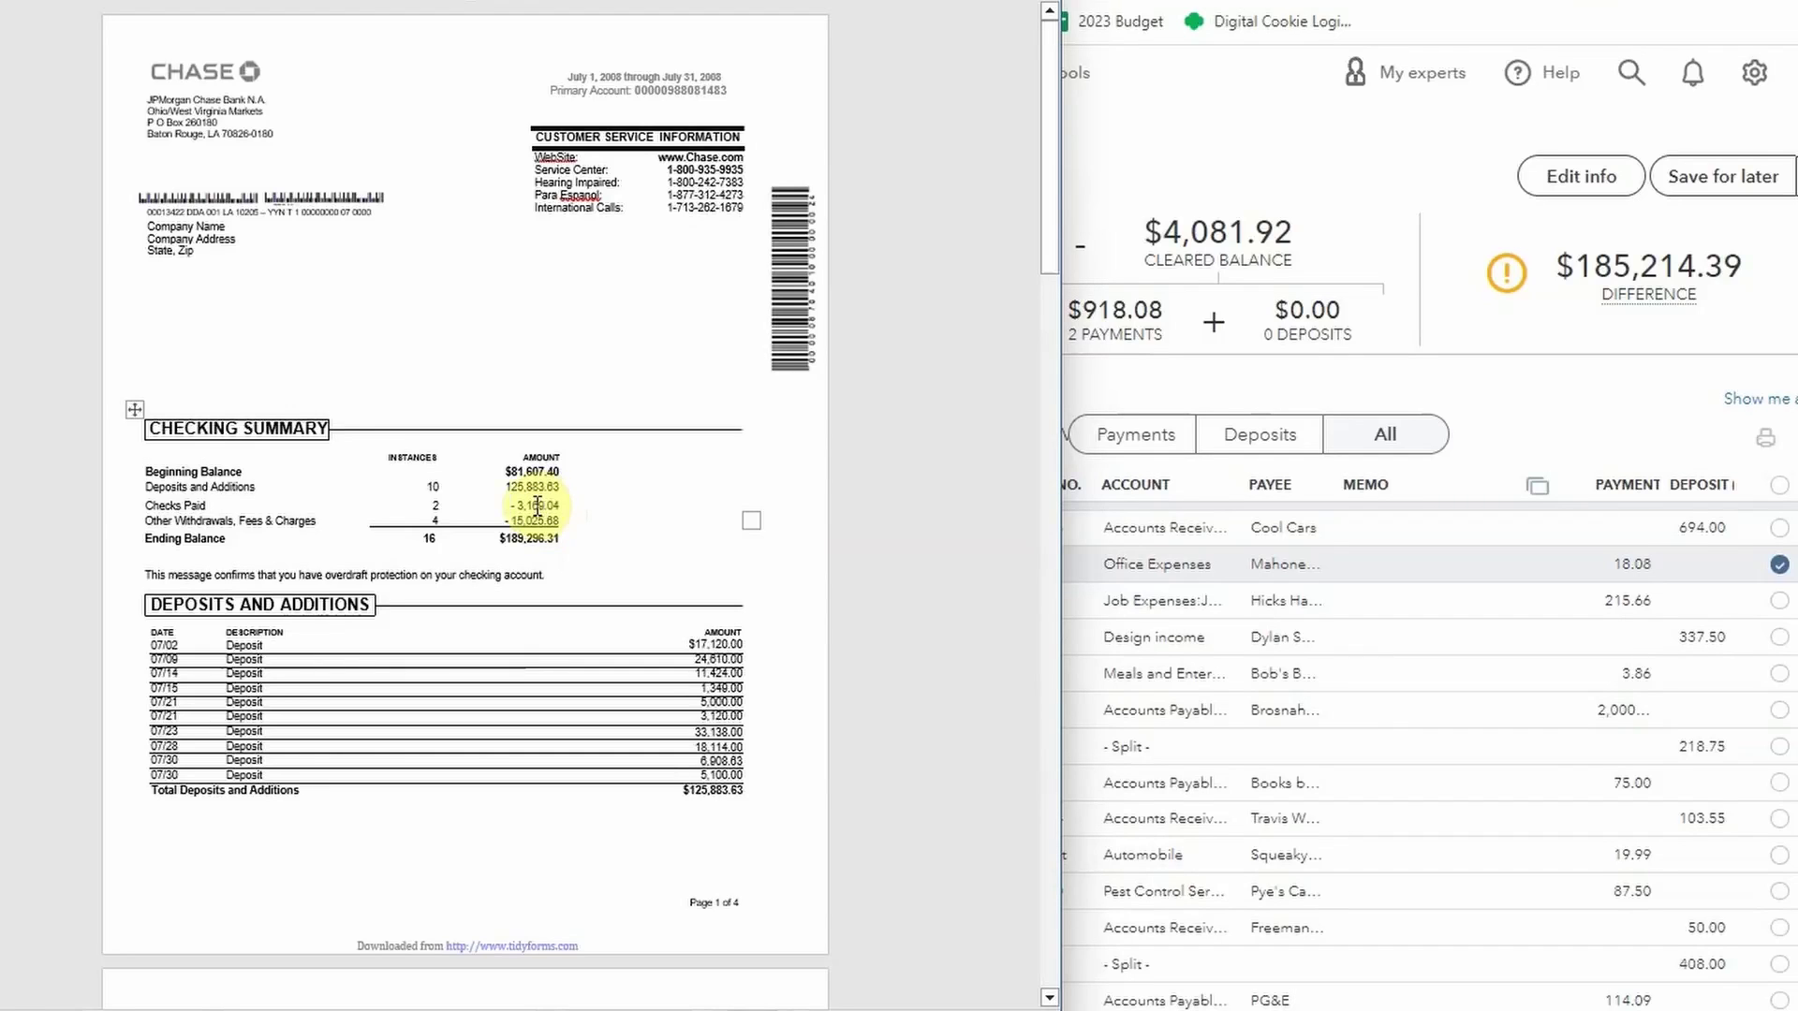
{"action": "left_click_drag", "start_coordinate": [1044, 221], "coordinate": [1004, 681]}
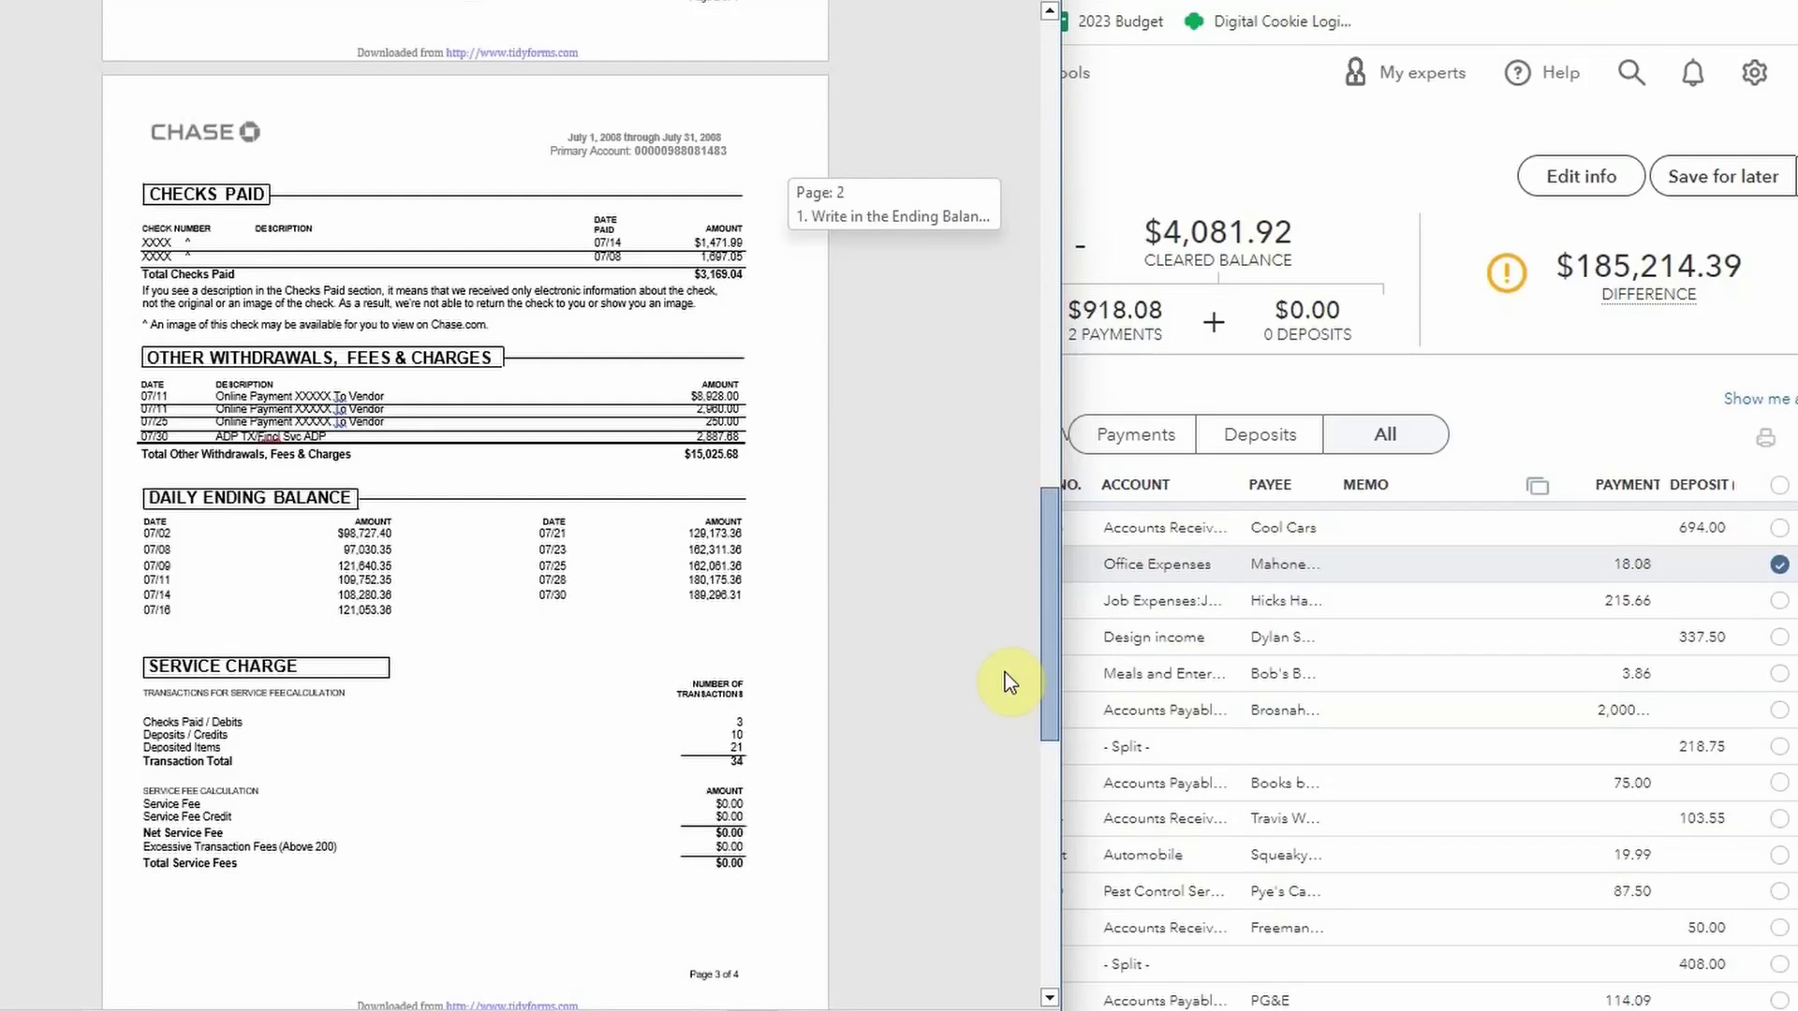
{"action": "left_click_drag", "start_coordinate": [1004, 672], "coordinate": [1027, 568]}
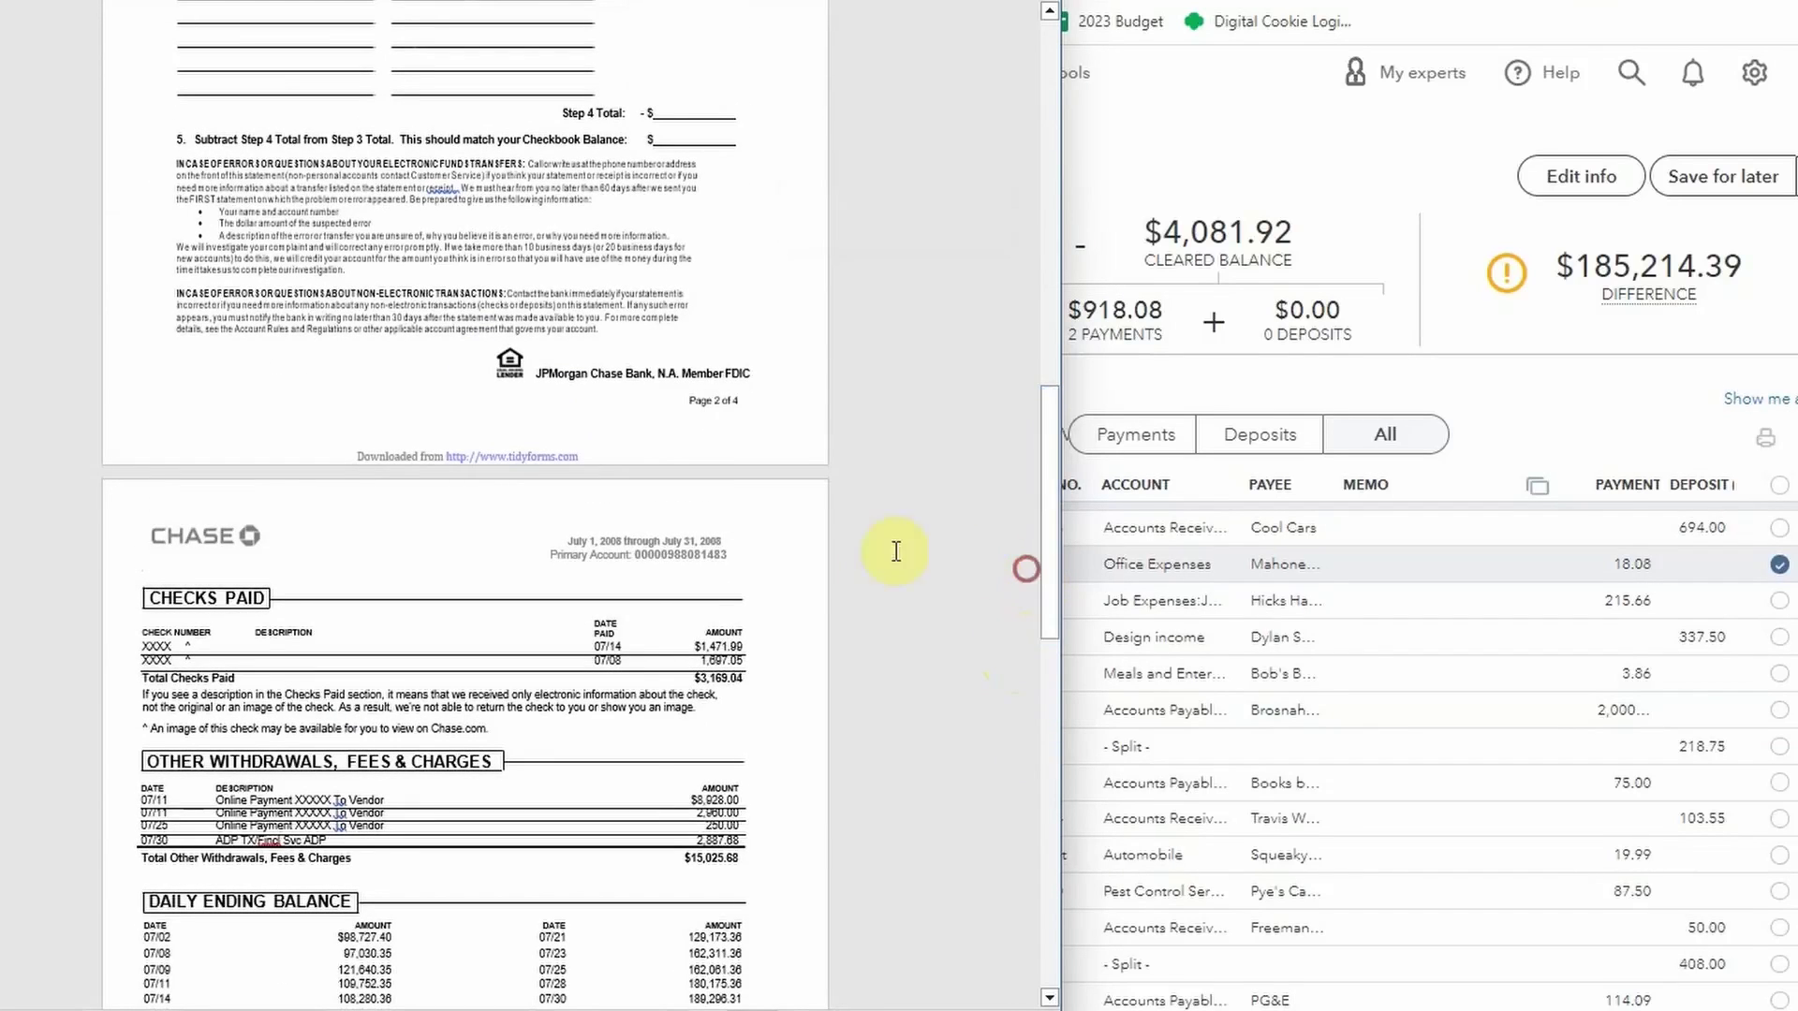
Sort the reconciliation list by reference number and mark the transactions with reference numbers 3 to 9 as cleared
{"action": "left_click", "coordinate": [1435, 436]}
{"action": "left_click", "coordinate": [1055, 487]}
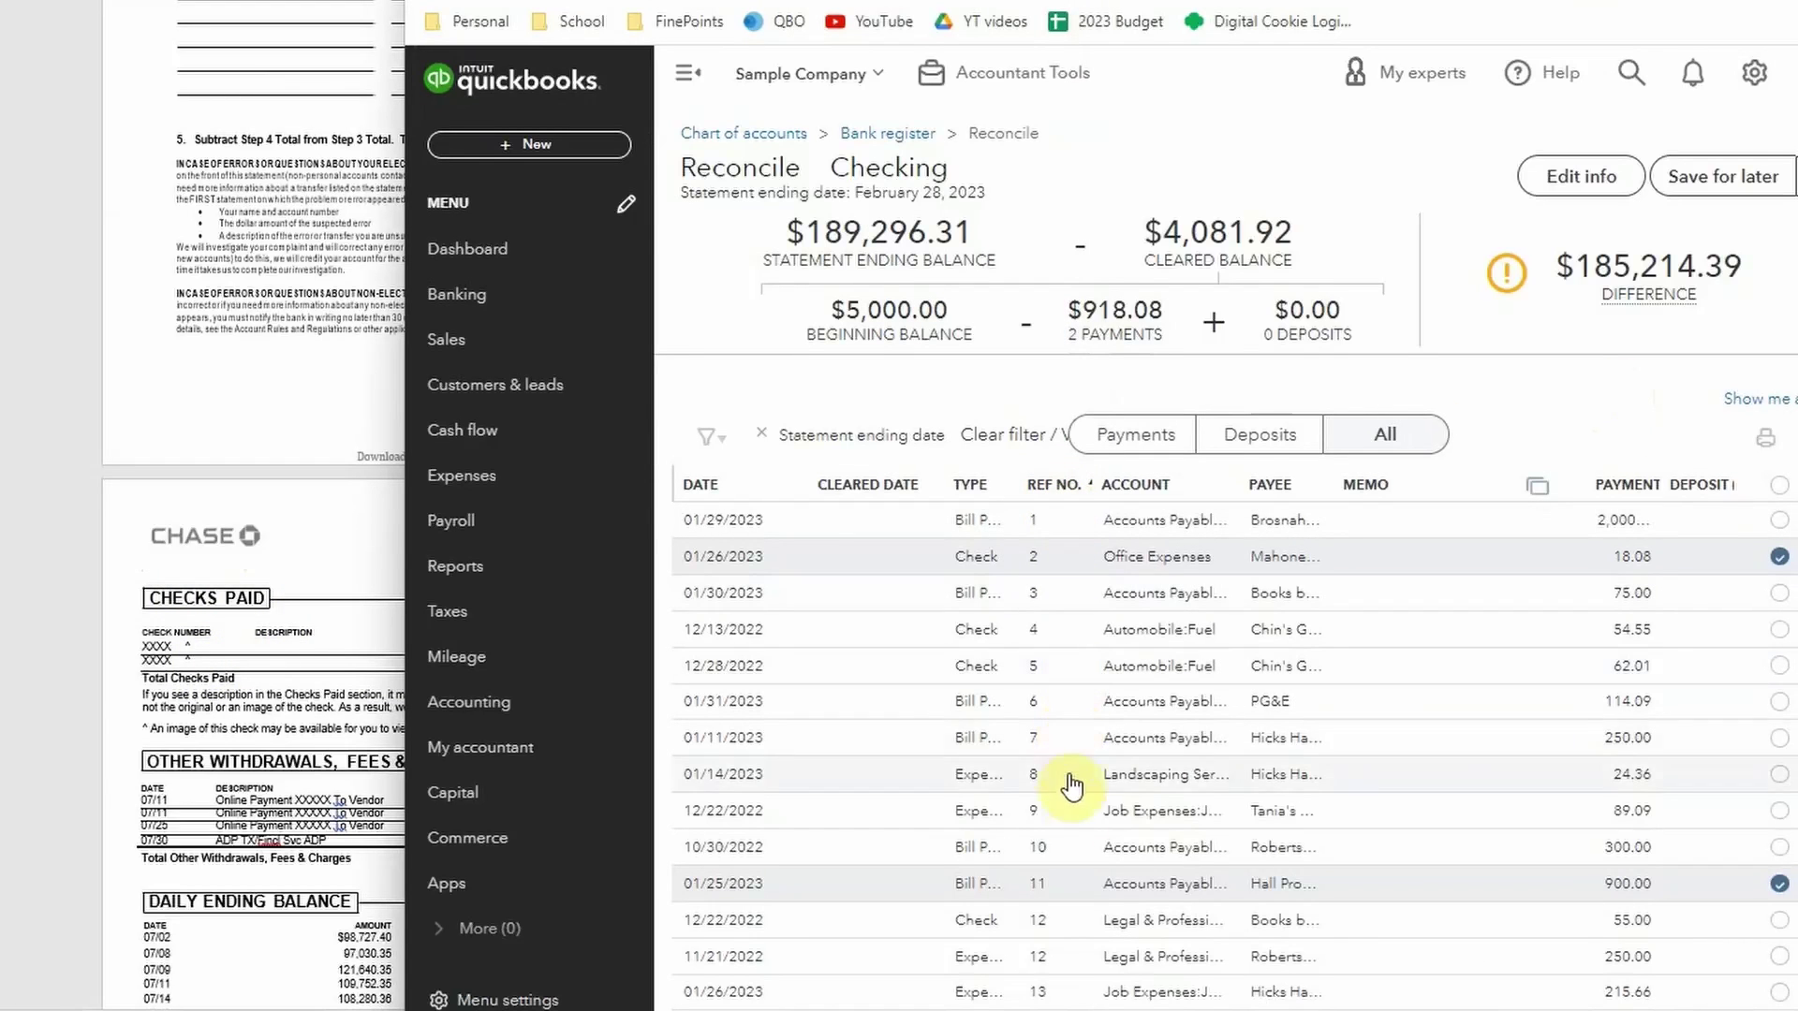
{"action": "left_click", "coordinate": [1780, 594]}
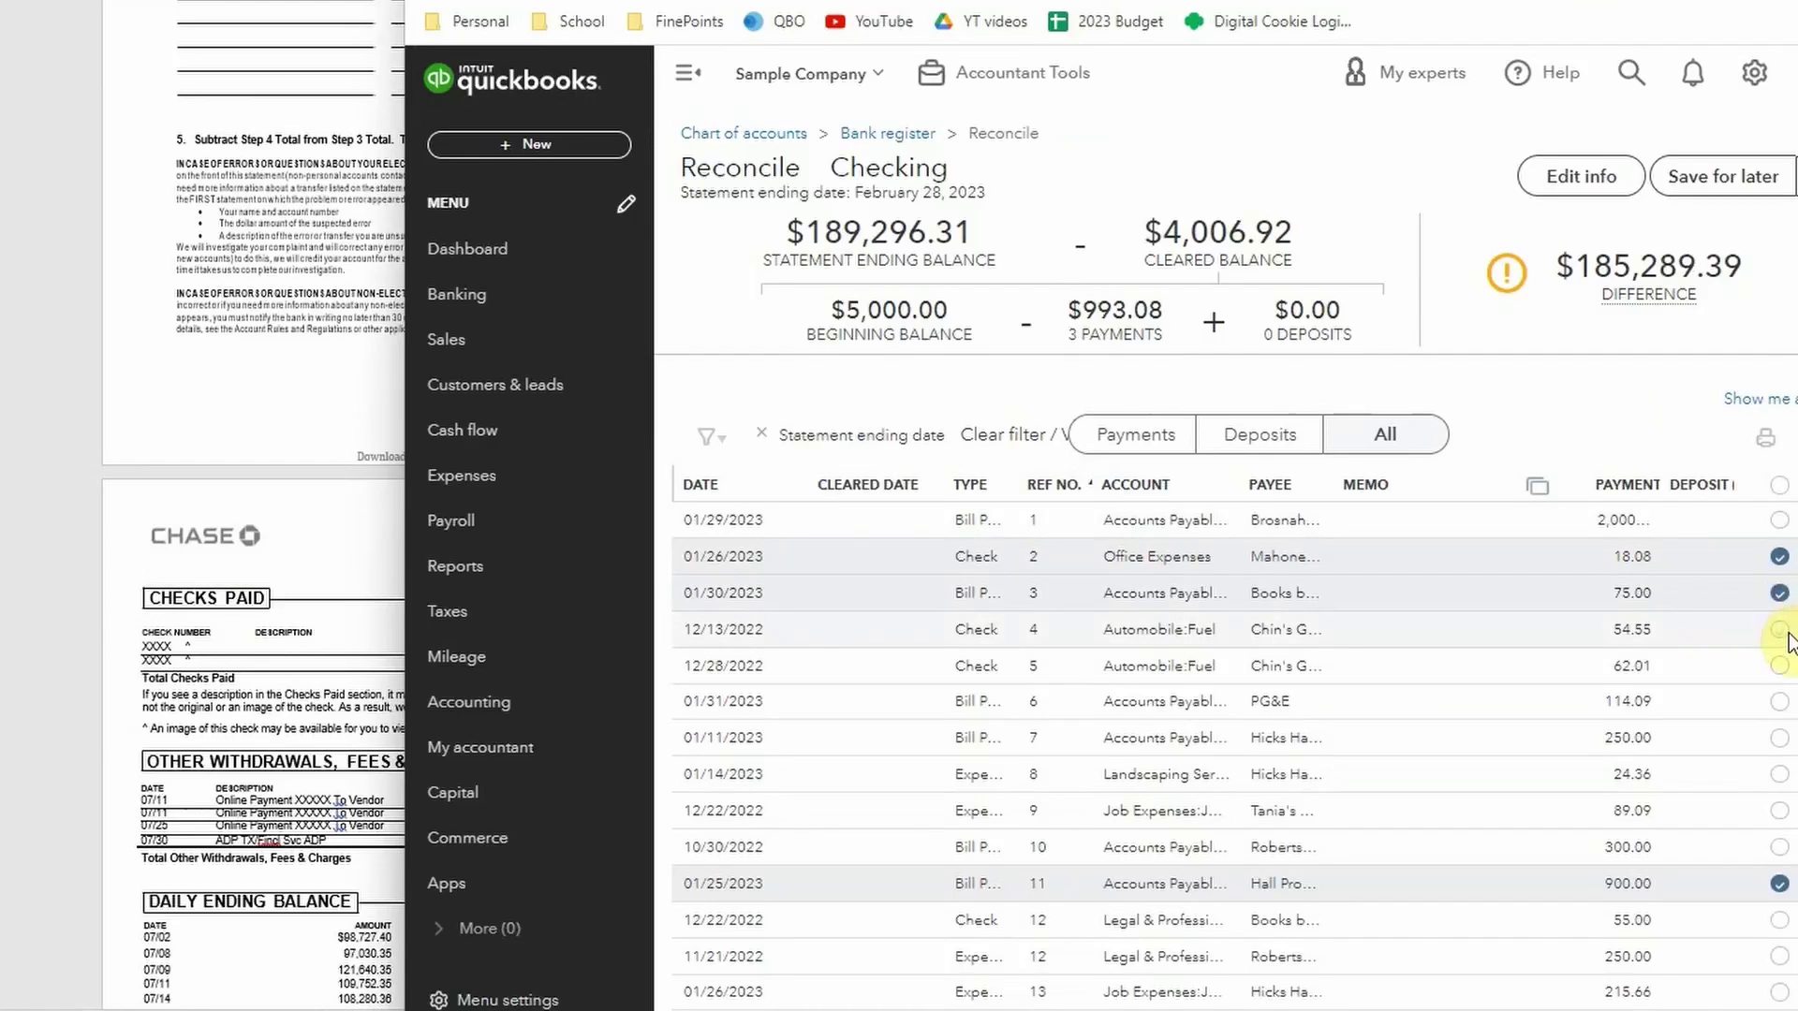
{"action": "left_click", "coordinate": [1780, 630]}
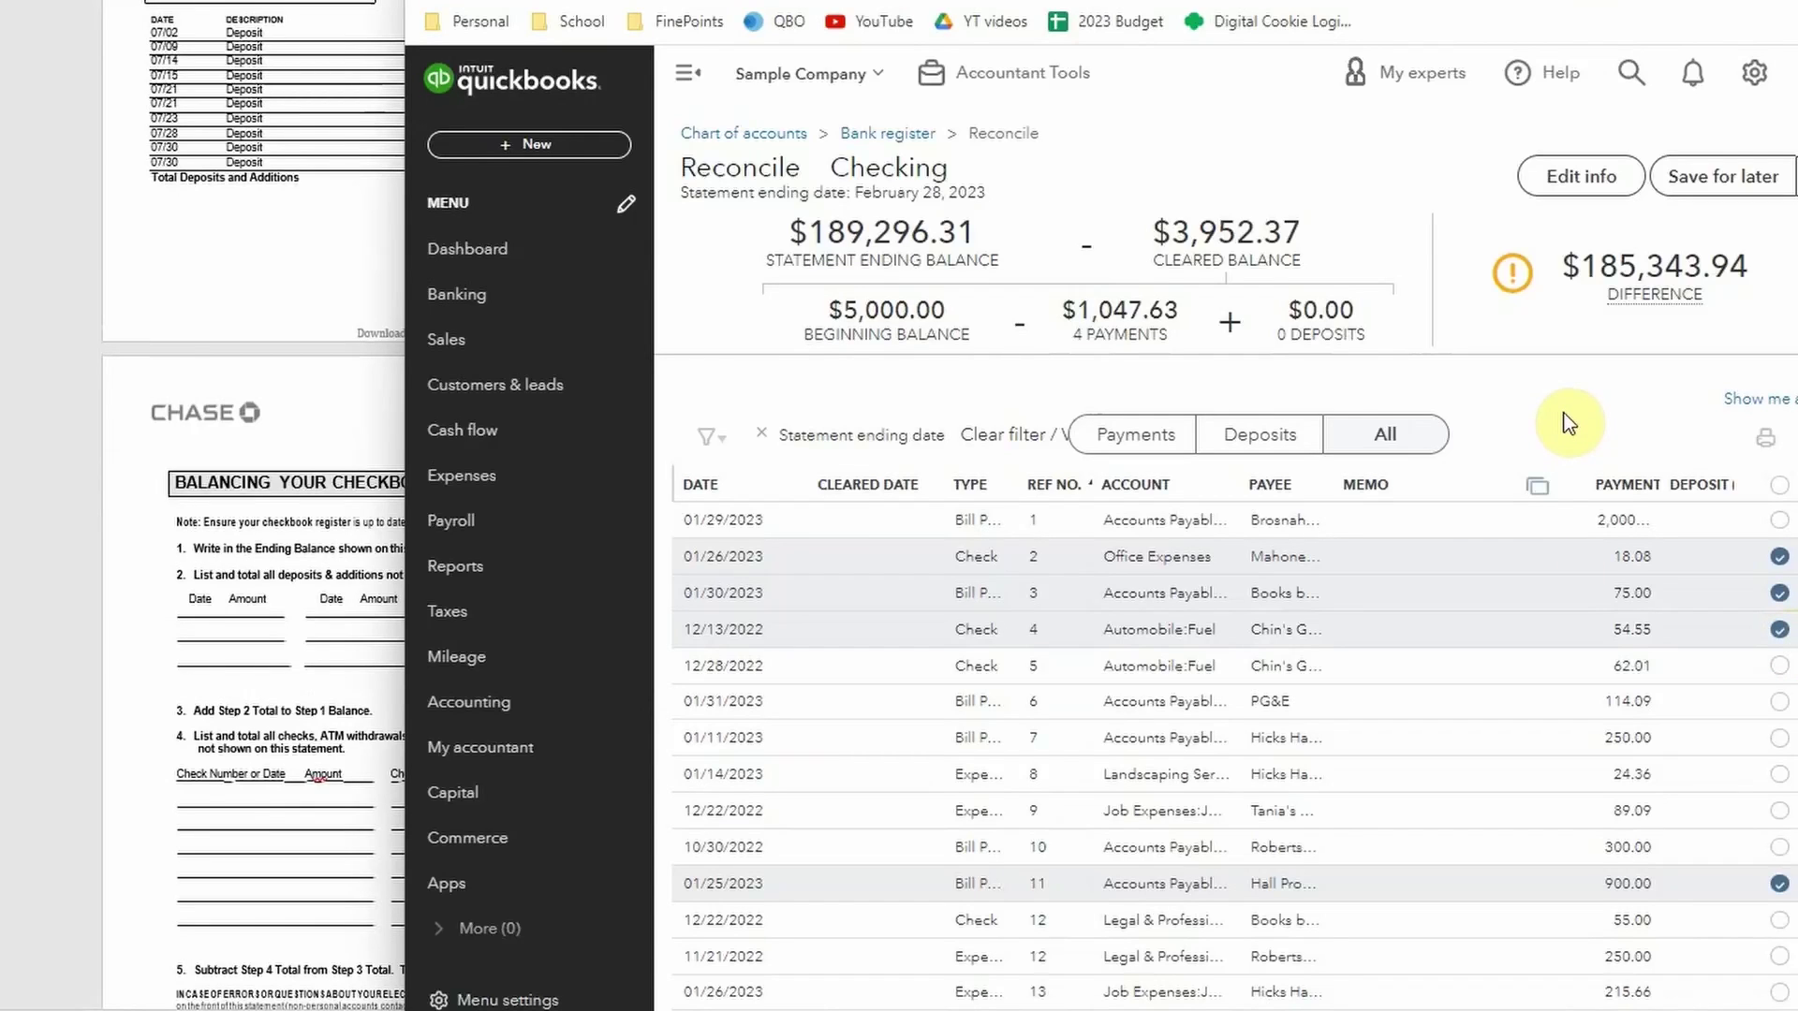
{"action": "left_click", "coordinate": [1779, 666]}
{"action": "left_click", "coordinate": [1779, 701]}
{"action": "left_click", "coordinate": [1780, 738]}
{"action": "left_click", "coordinate": [1779, 774]}
{"action": "left_click", "coordinate": [1779, 811]}
Compare the statement's checking summary with the cleared balance and difference of the reconciliation
{"action": "left_click", "coordinate": [211, 271]}
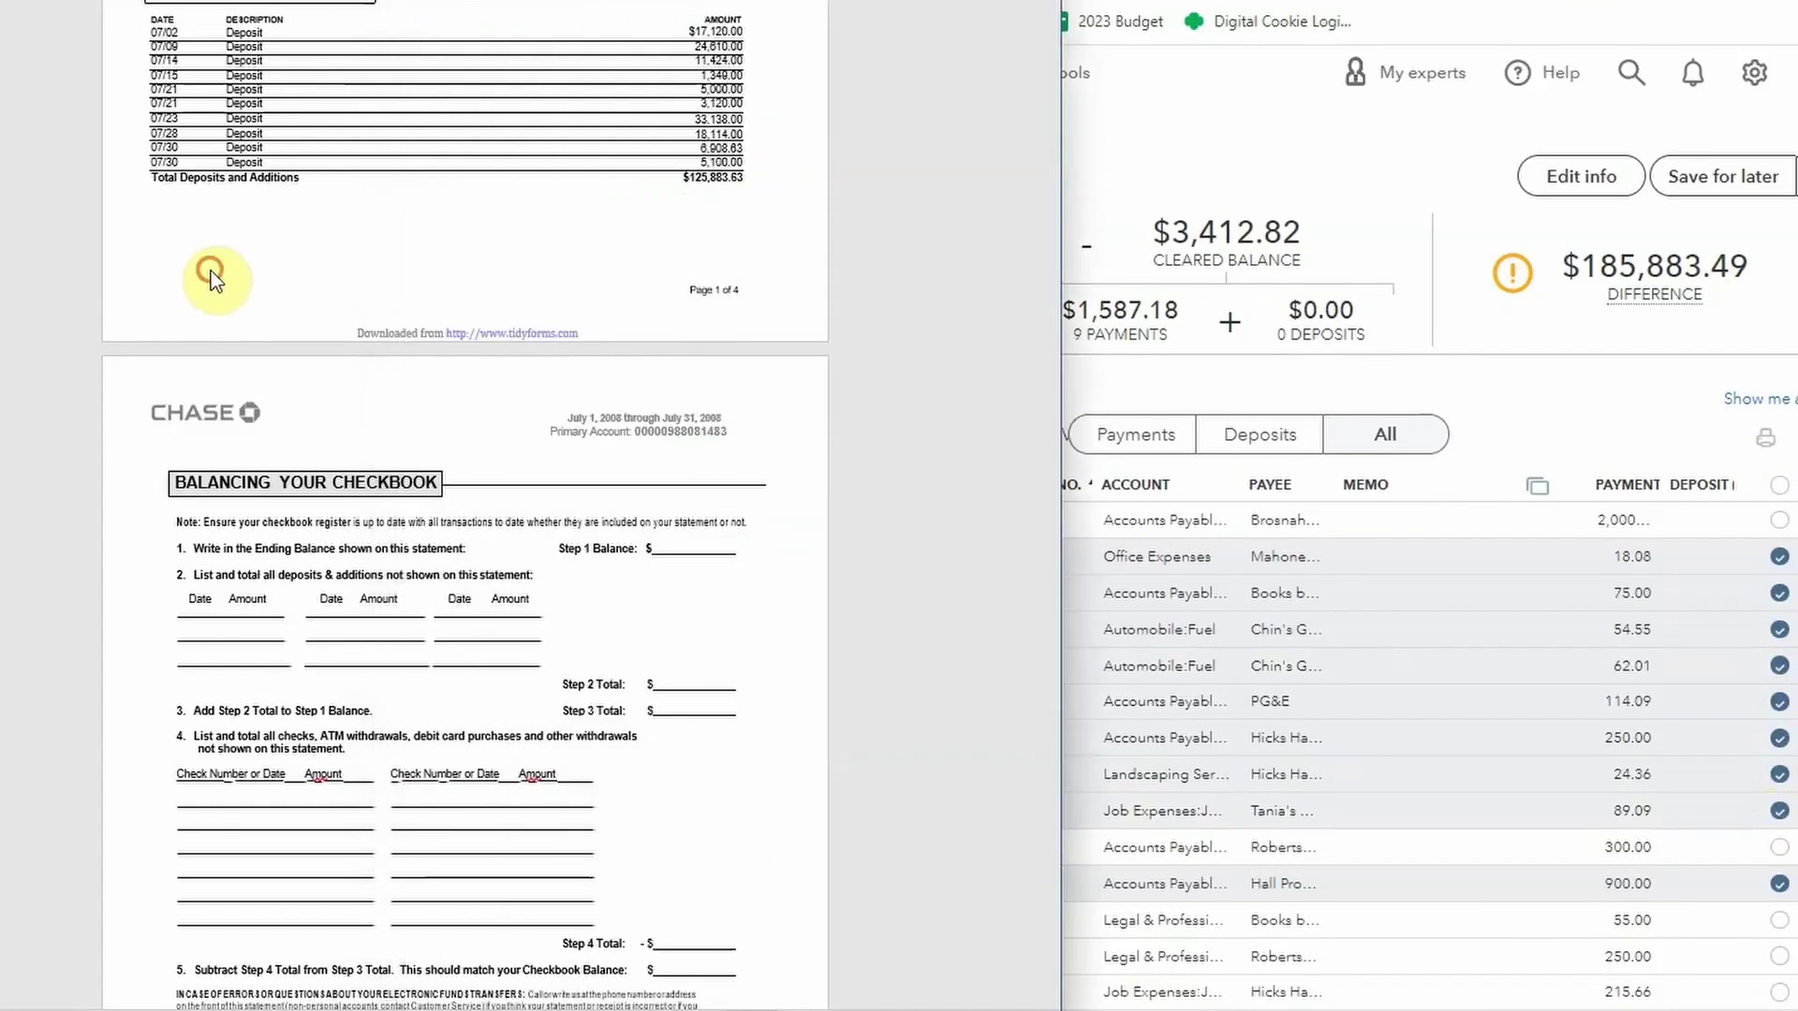
{"action": "scroll", "coordinate": [593, 339], "scroll_direction": "up", "scroll_amount": 5}
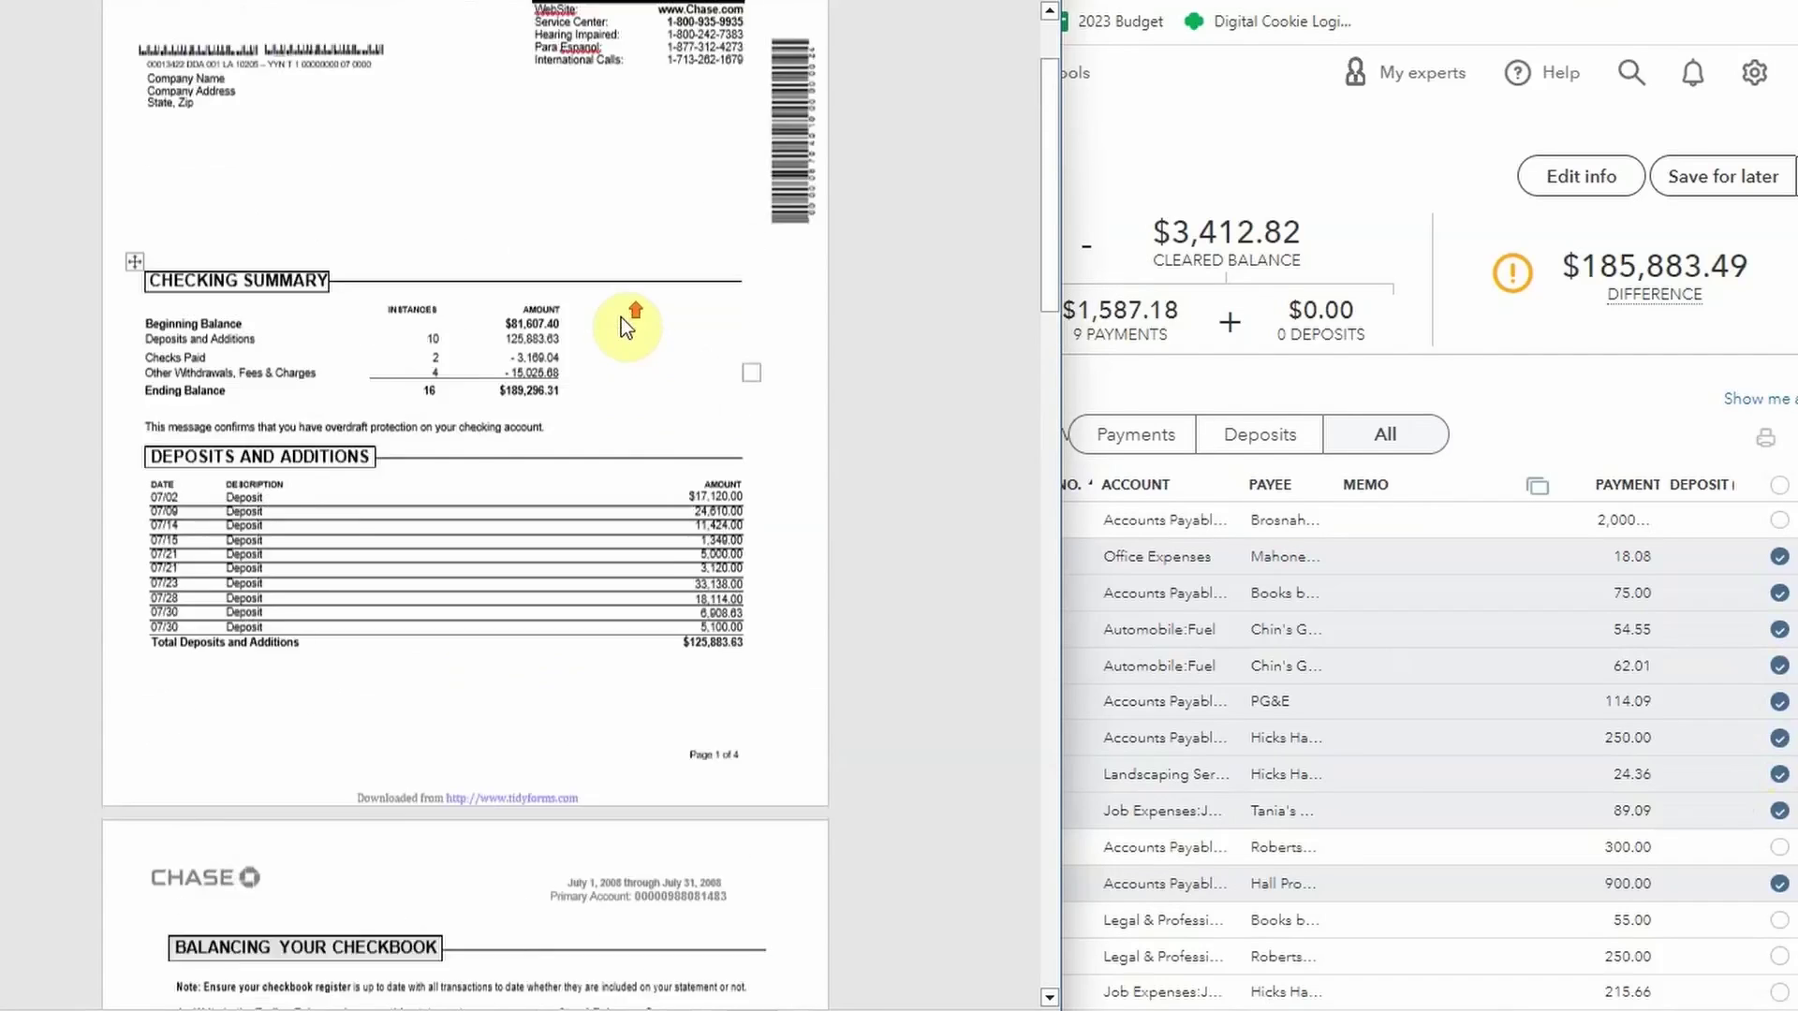
{"action": "scroll", "coordinate": [620, 317], "scroll_direction": "up", "scroll_amount": 1}
{"action": "left_click", "coordinate": [1599, 373]}
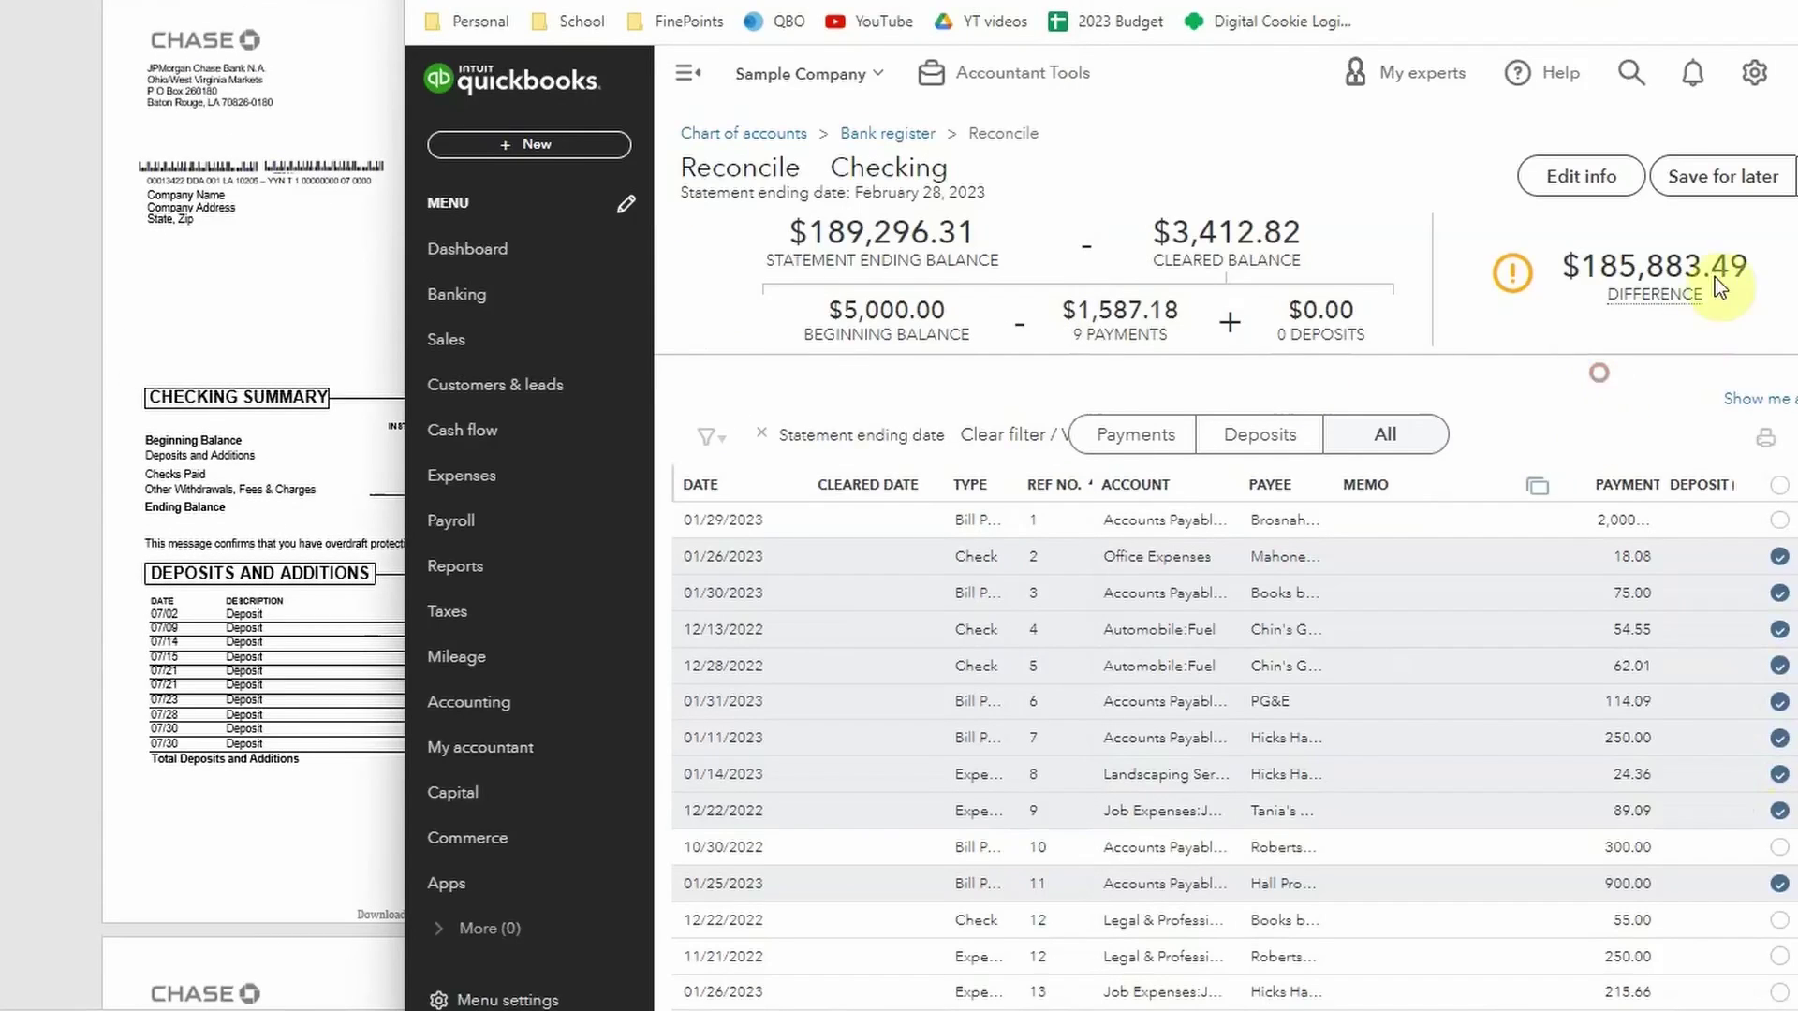
{"action": "mouse_move", "coordinate": [1700, 274]}
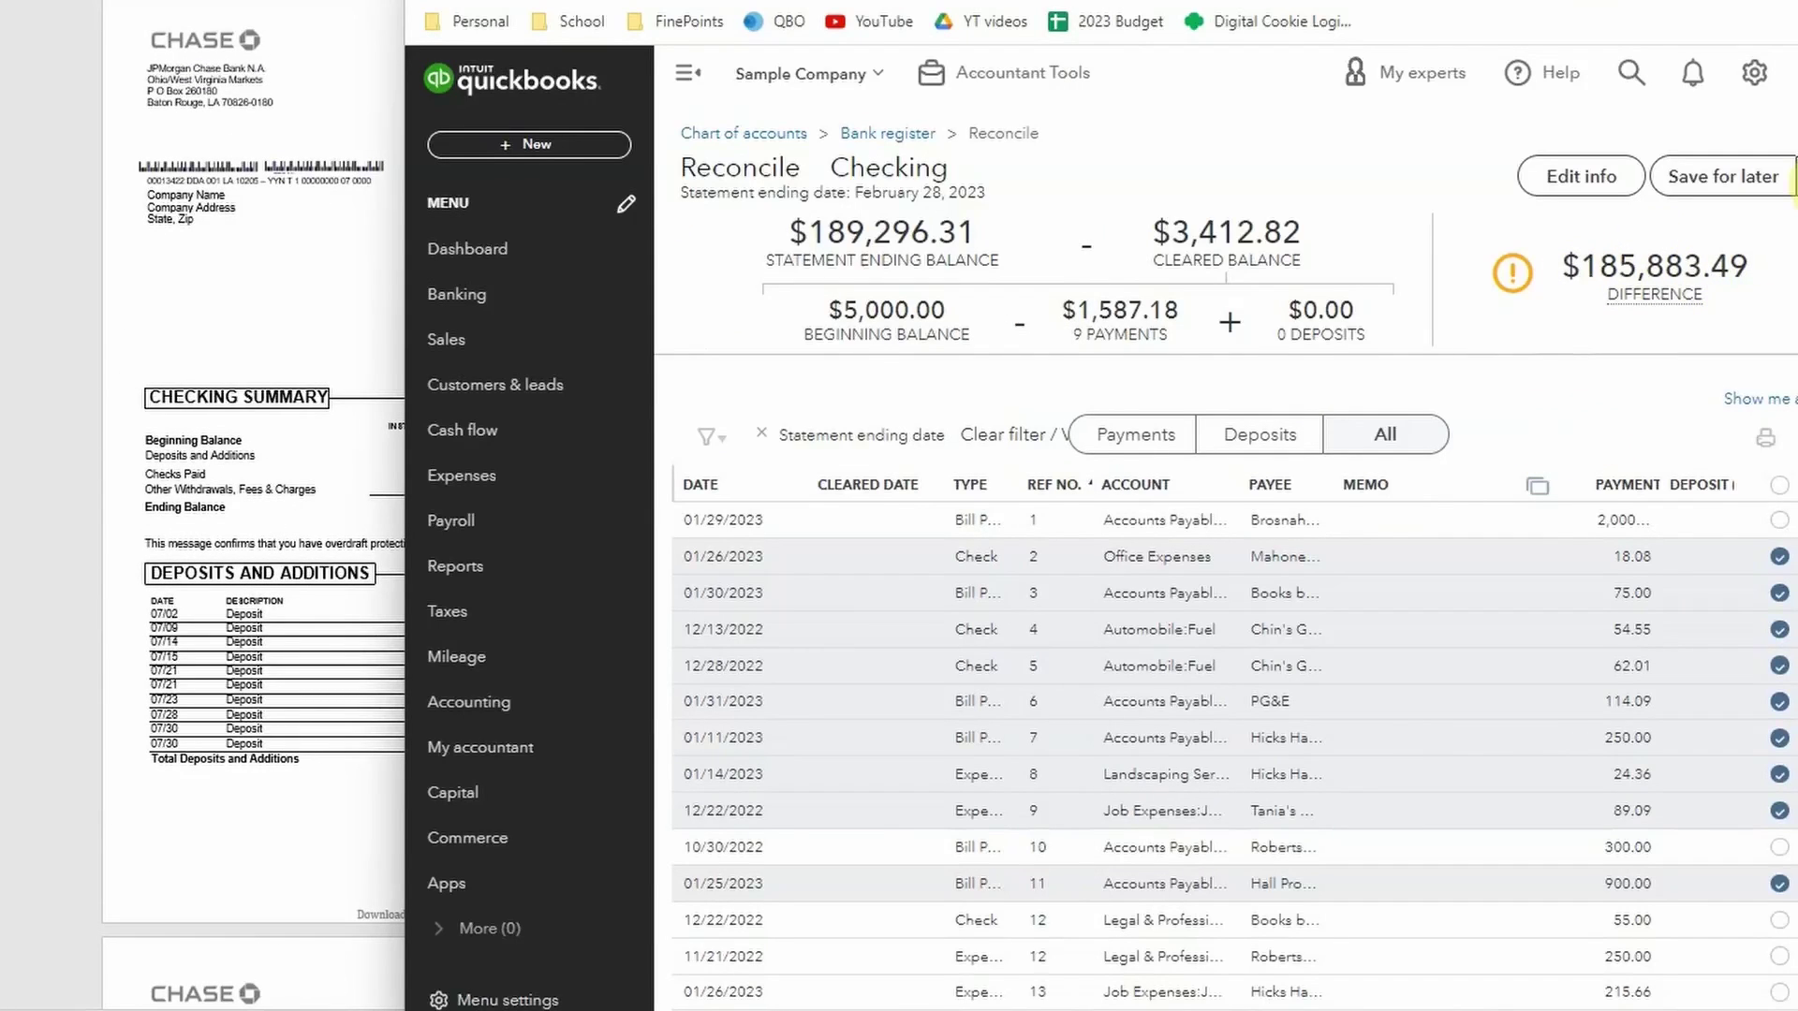
Try to finish the reconciliation and go back without adding an adjustment
{"action": "left_click", "coordinate": [1784, 176]}
{"action": "left_click", "coordinate": [1770, 213]}
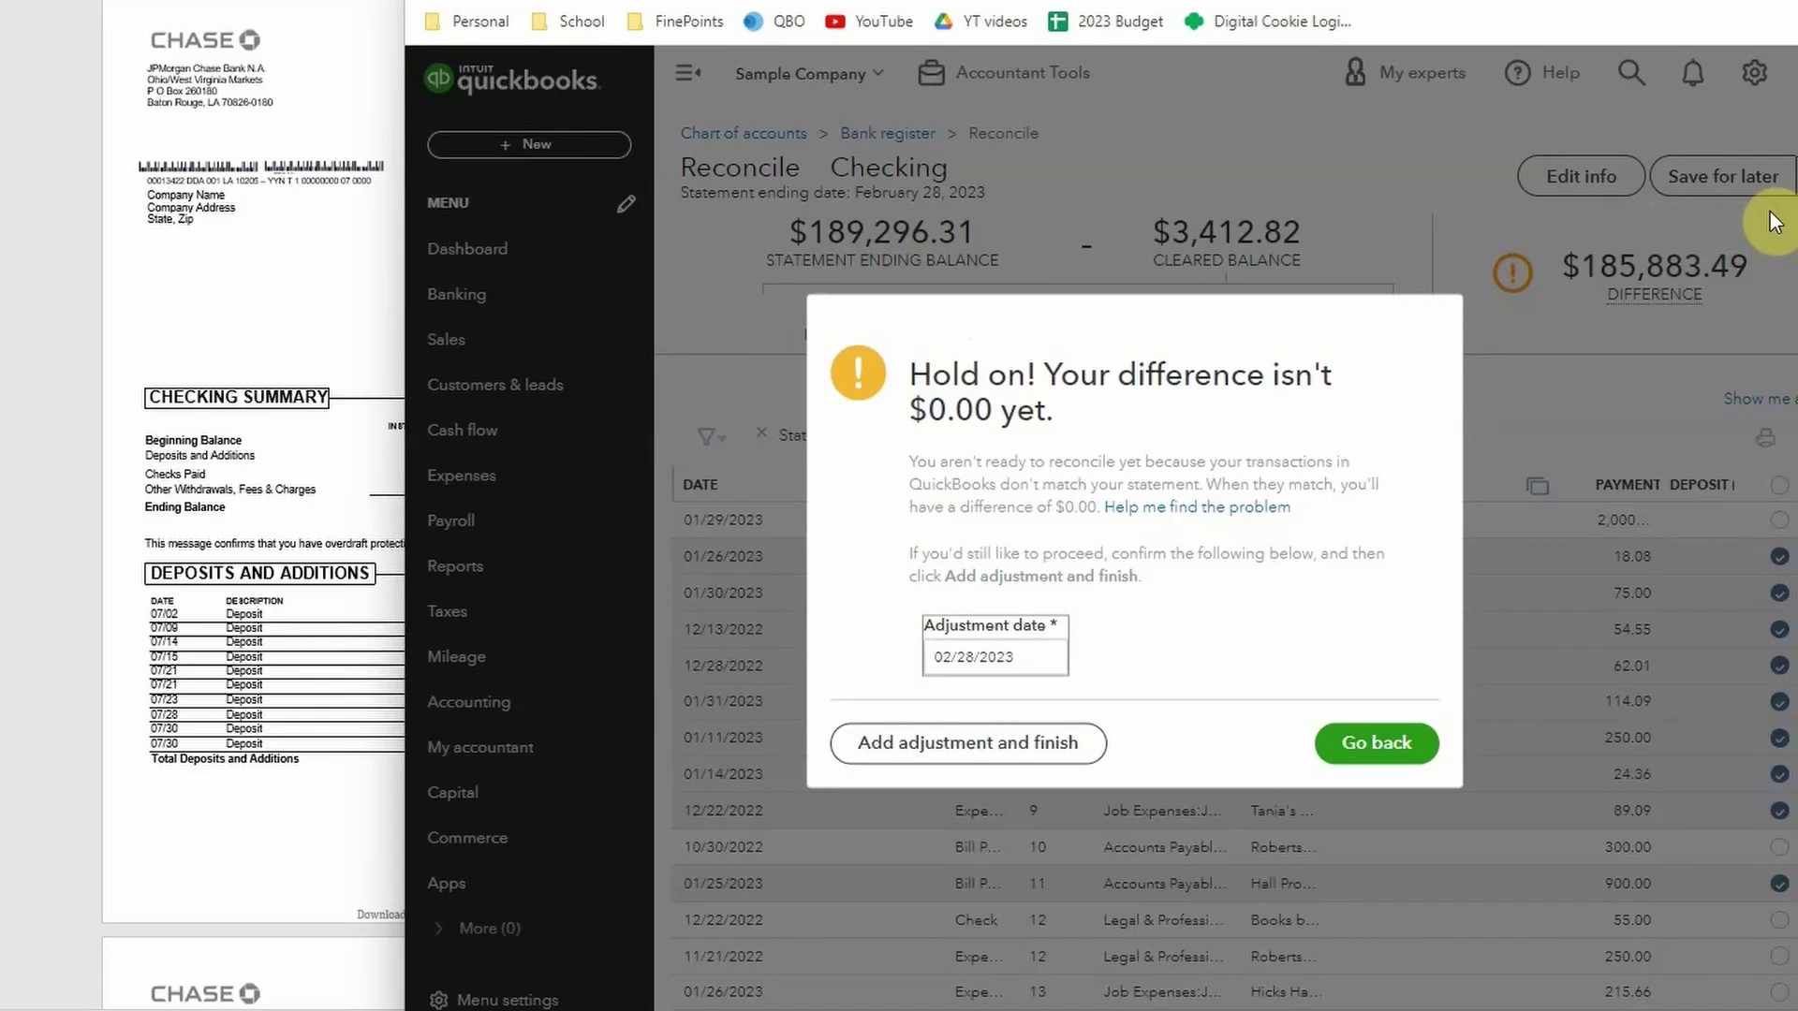
{"action": "left_click", "coordinate": [1416, 745]}
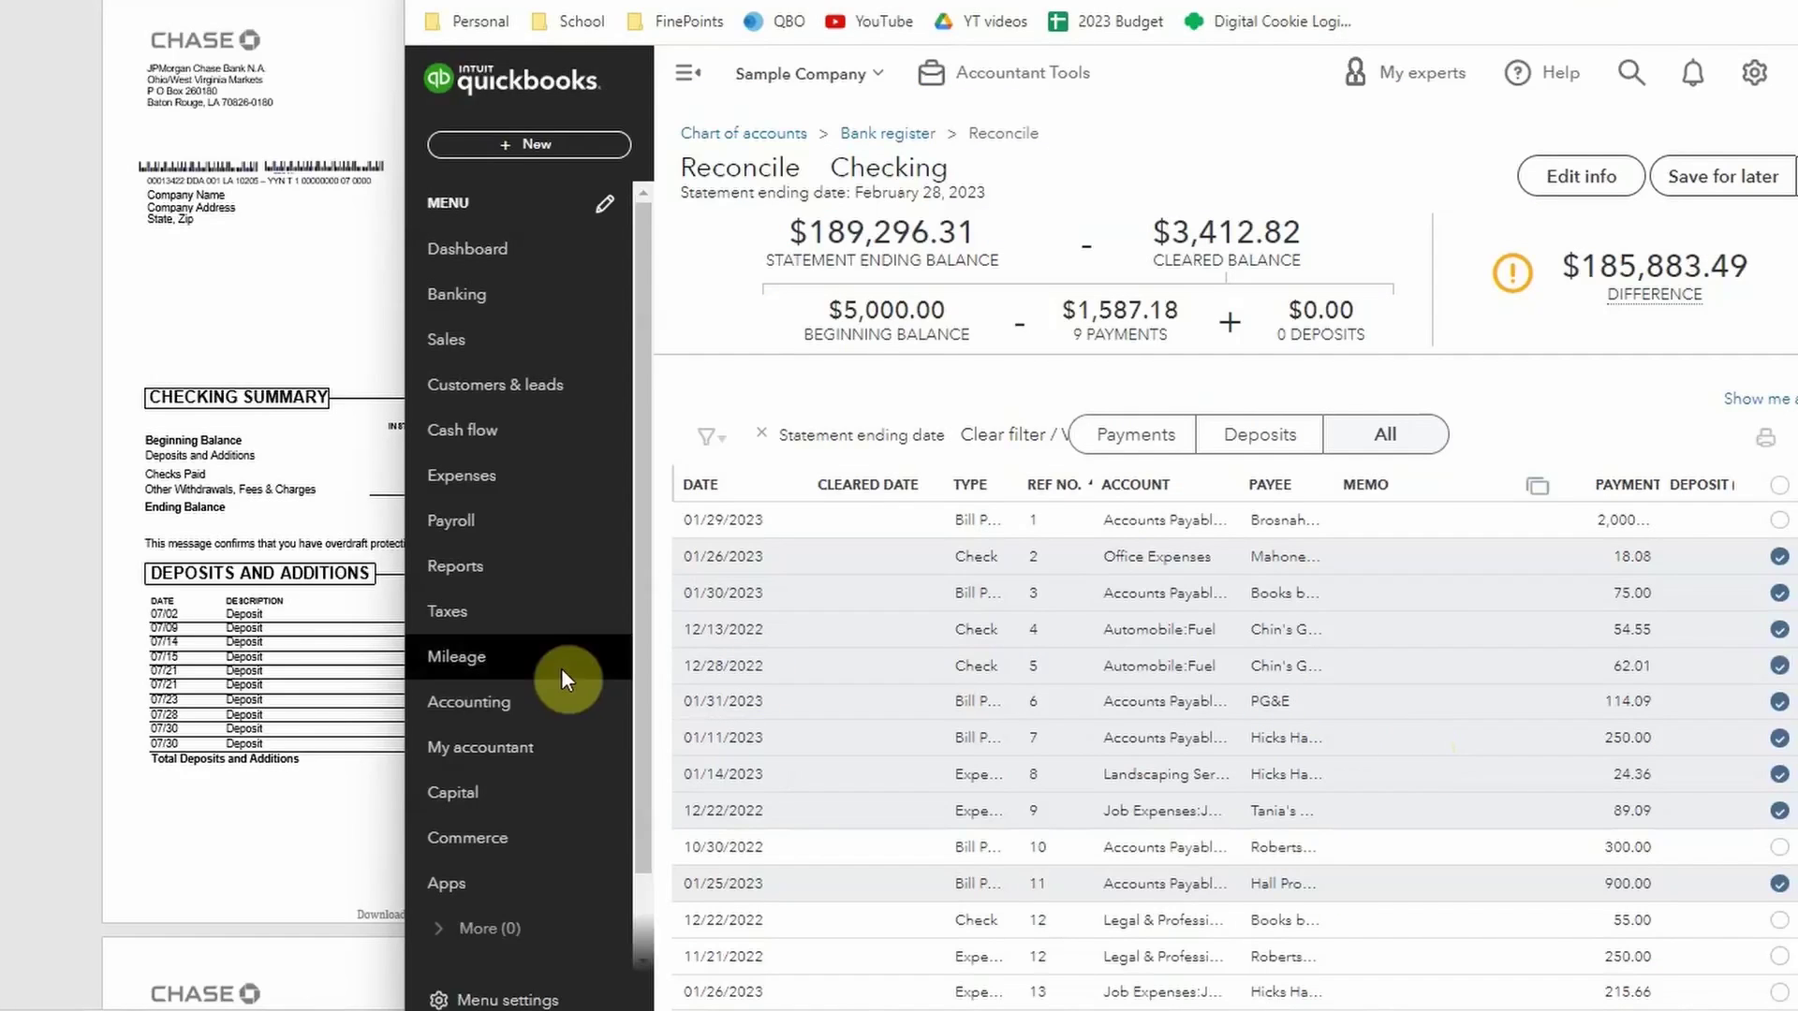
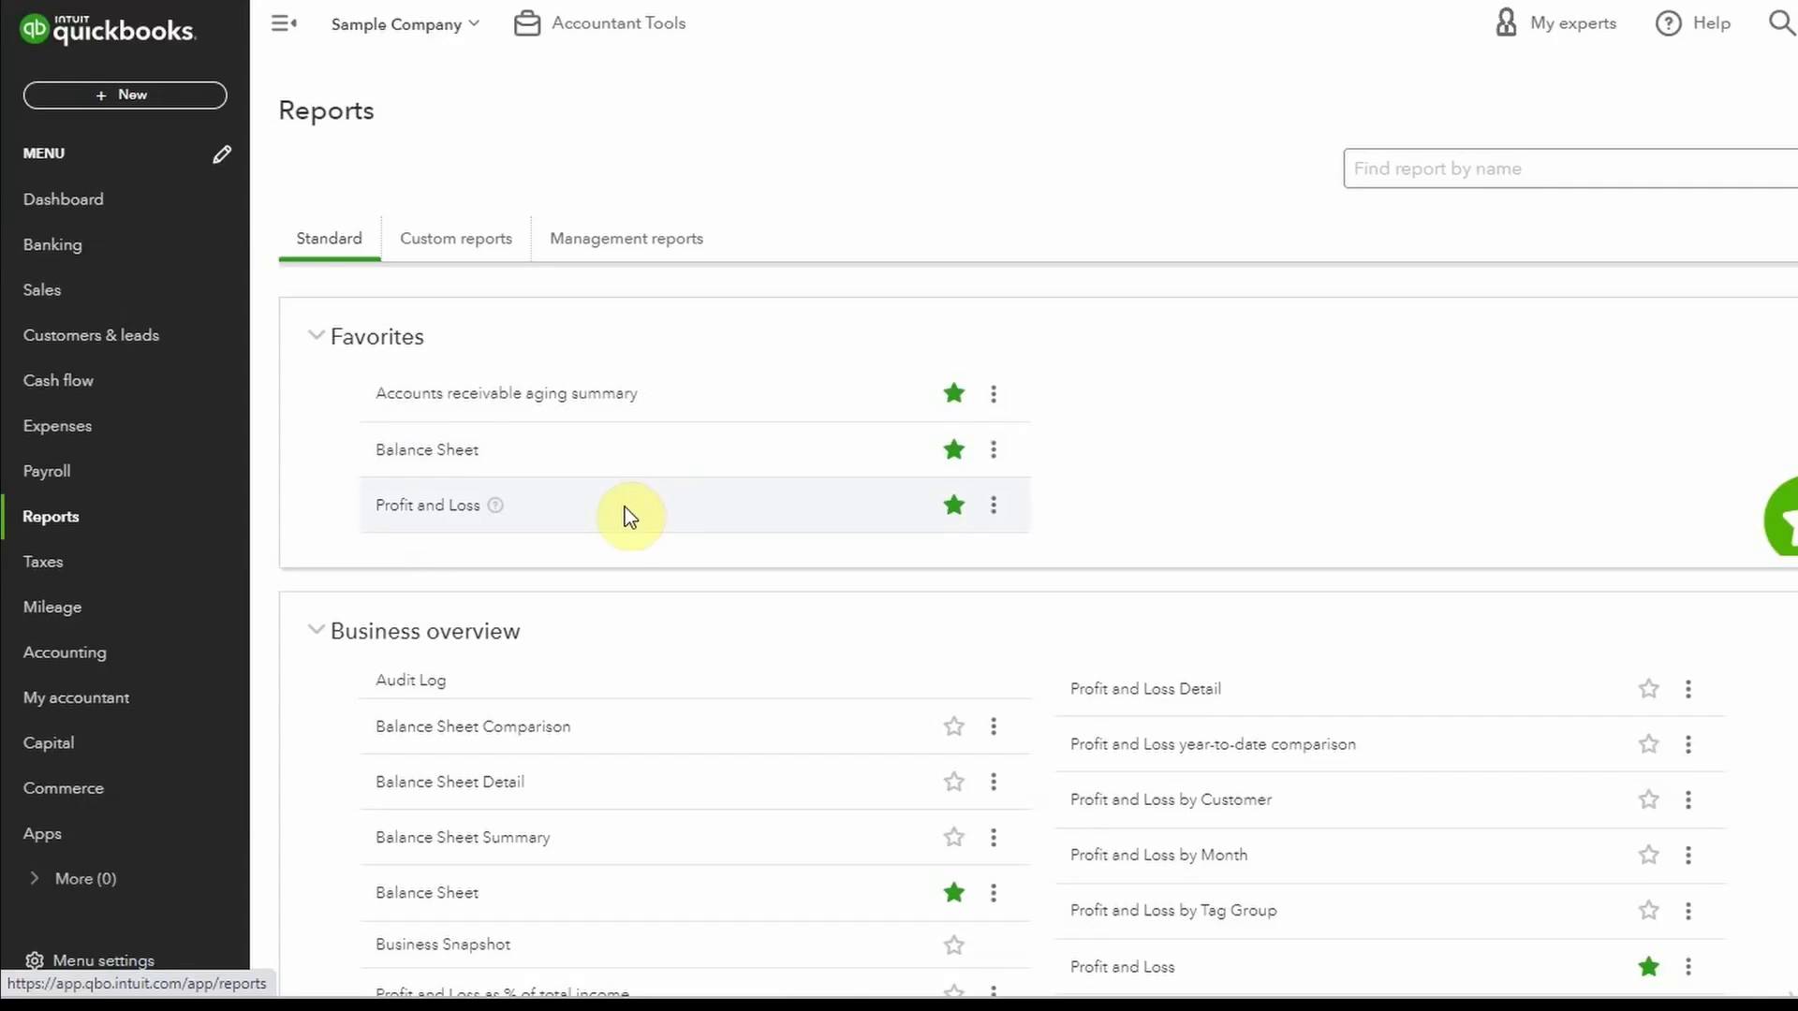
Open the Profit and Loss report from the favorite reports and read through it
{"action": "left_click", "coordinate": [431, 511]}
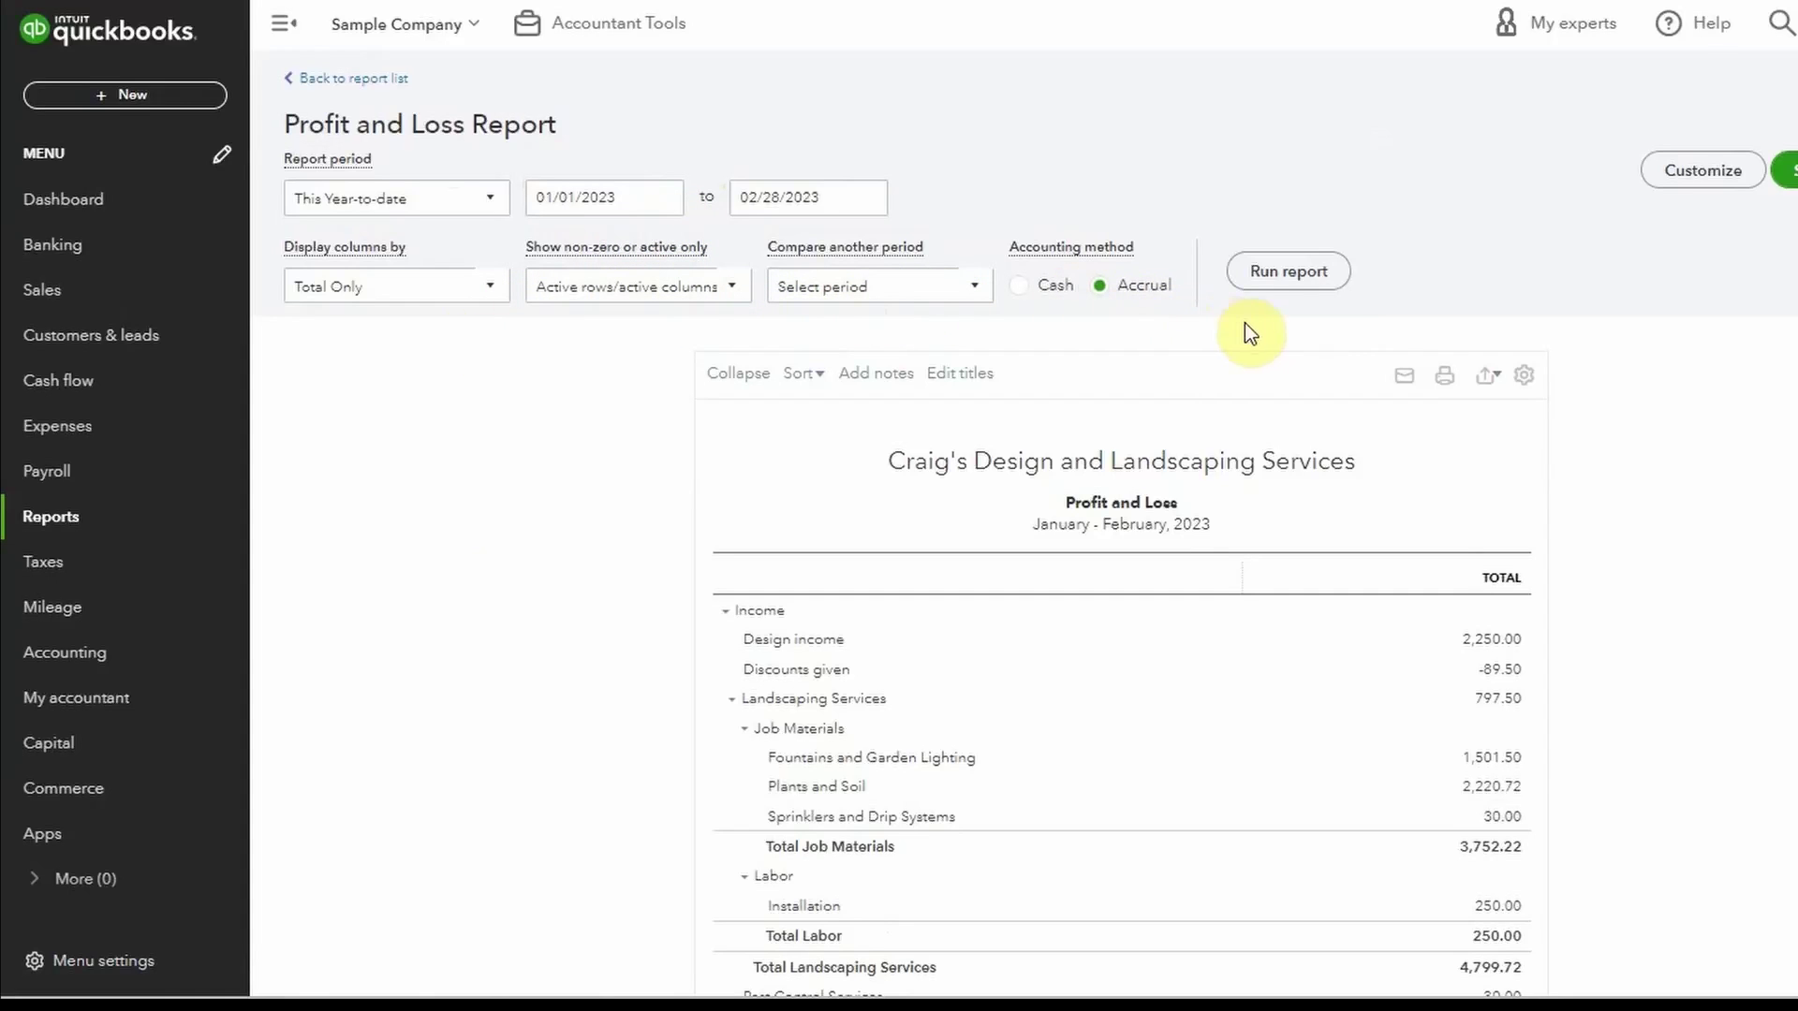
{"action": "scroll", "coordinate": [1783, 564], "scroll_direction": "down", "scroll_amount": 15}
{"action": "scroll", "coordinate": [1789, 567], "scroll_direction": "up", "scroll_amount": 15}
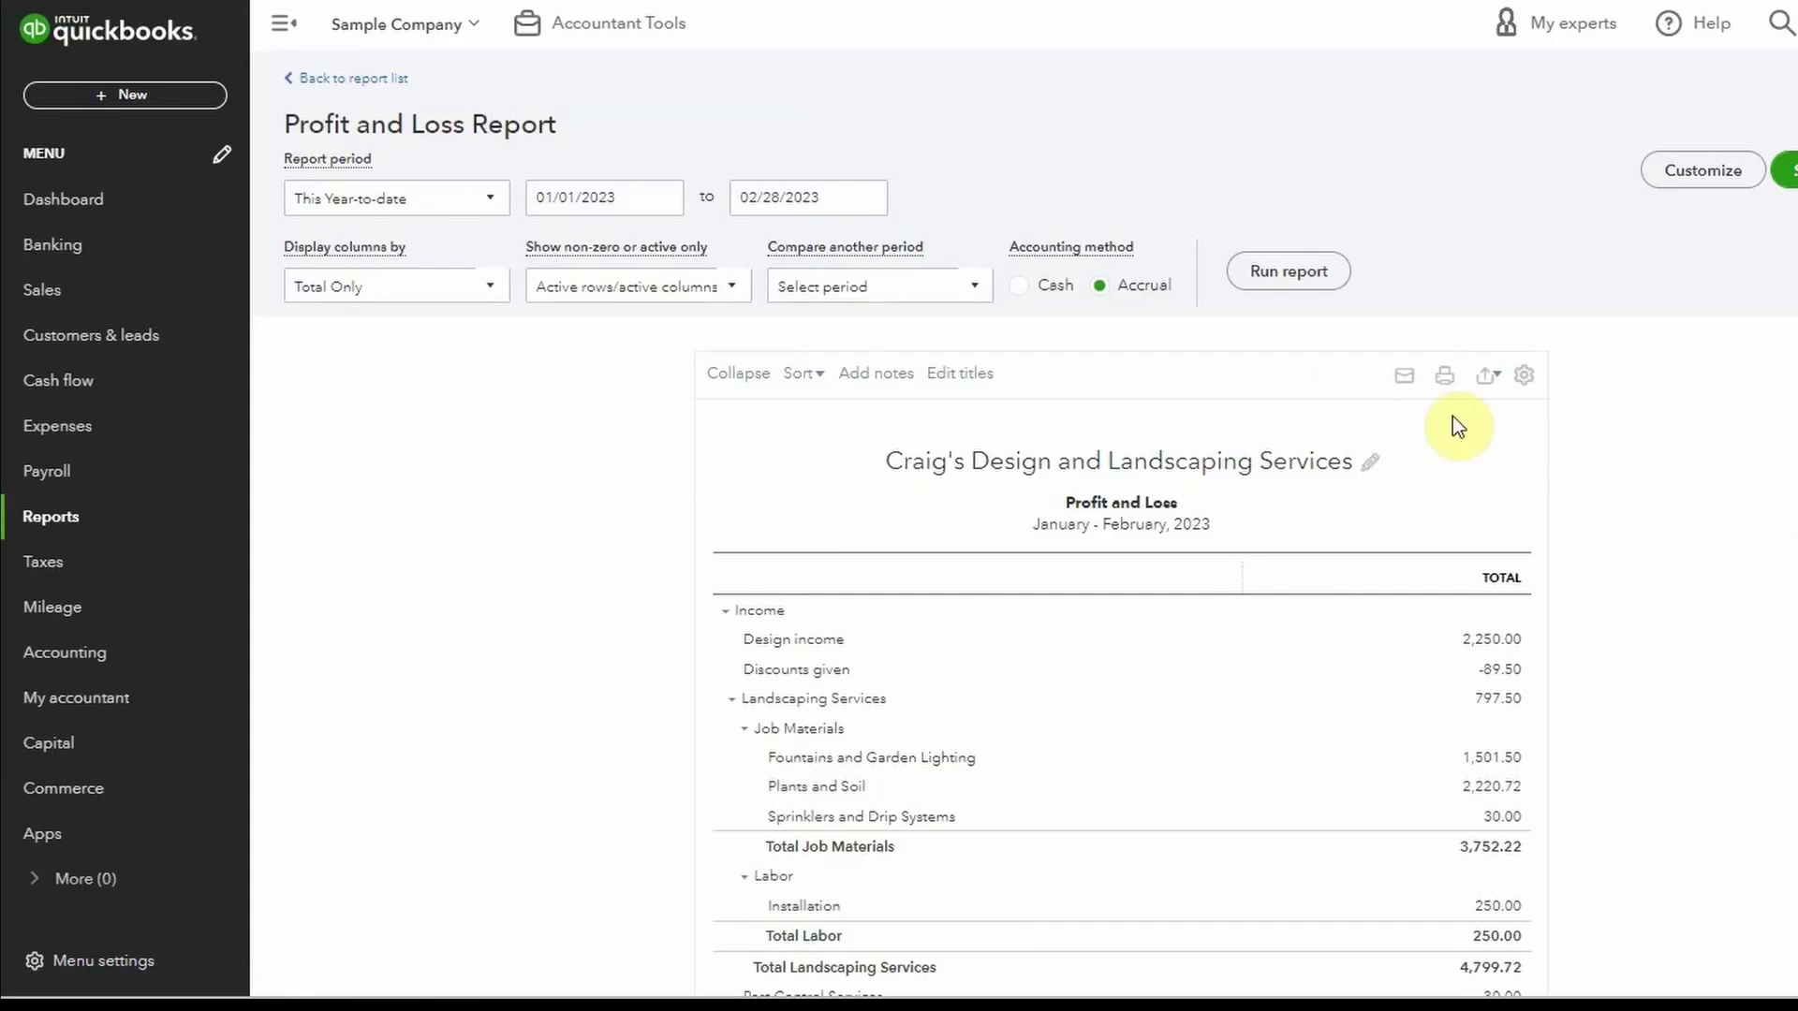
Preview the report for printing, start an email with it, replace the main body line with "hi" and discard the email
{"action": "left_click", "coordinate": [1445, 380]}
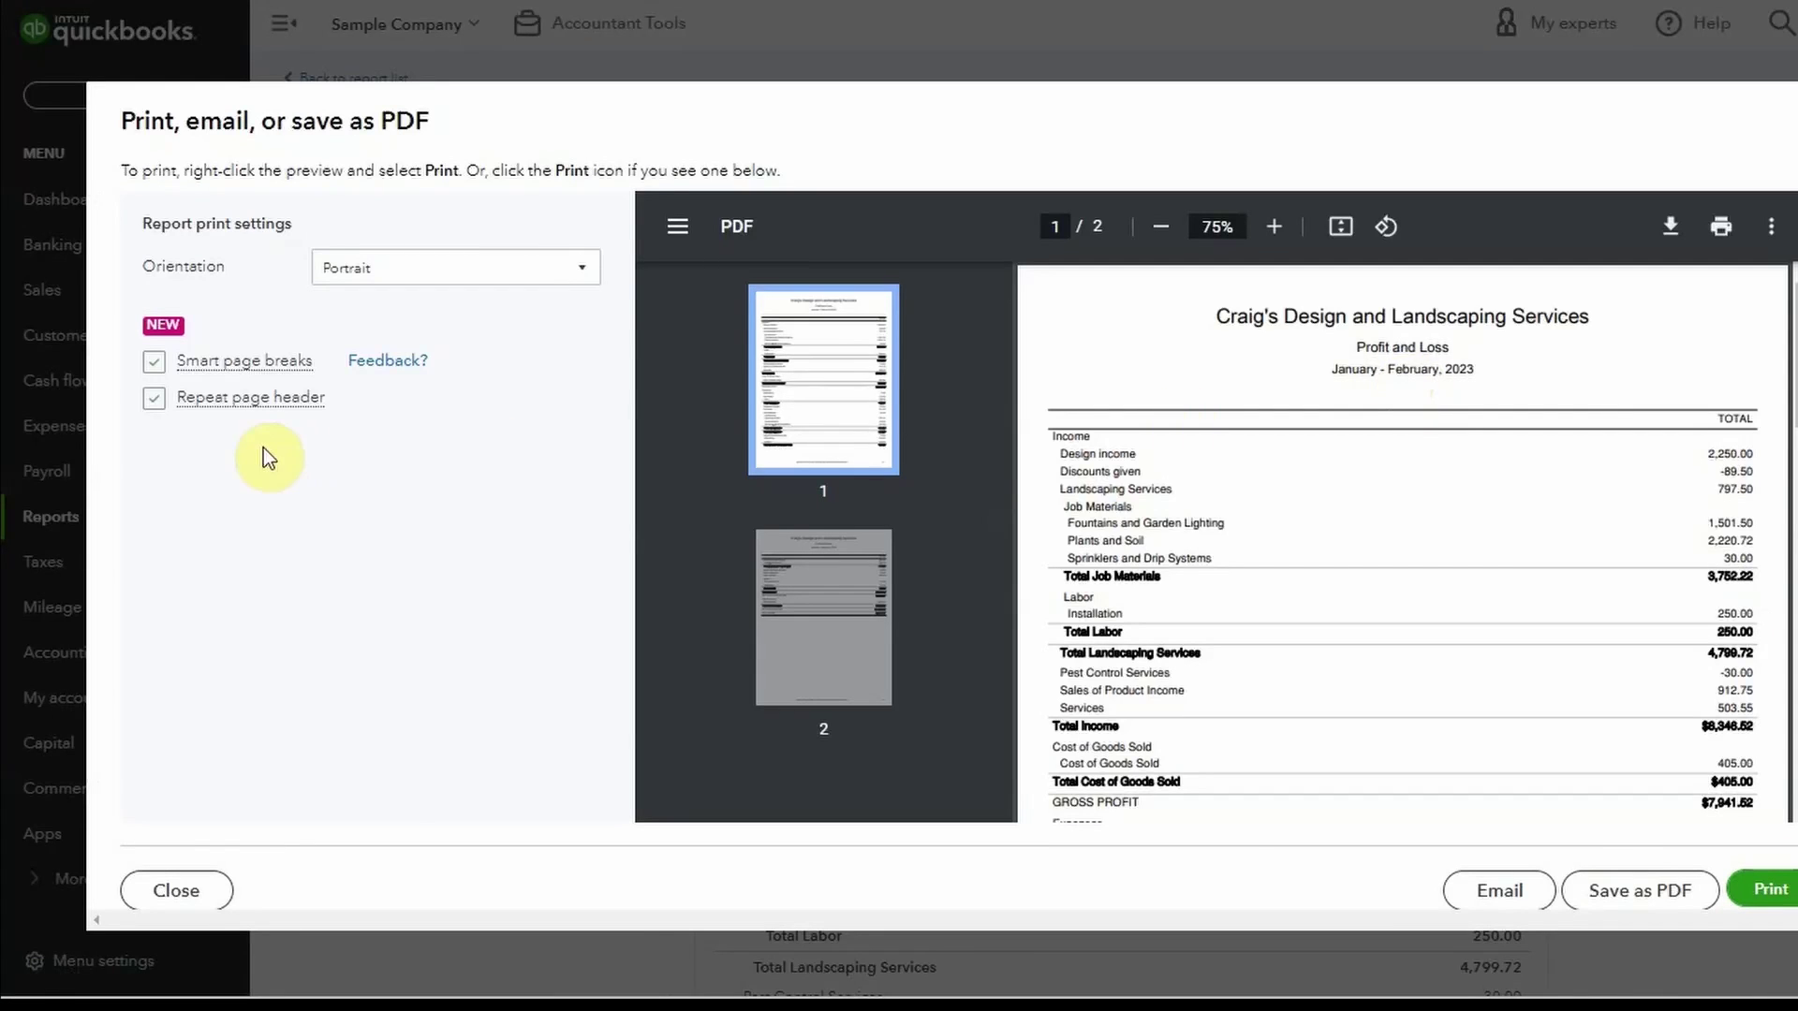
{"action": "left_click", "coordinate": [1521, 895]}
{"action": "left_click", "coordinate": [703, 267]}
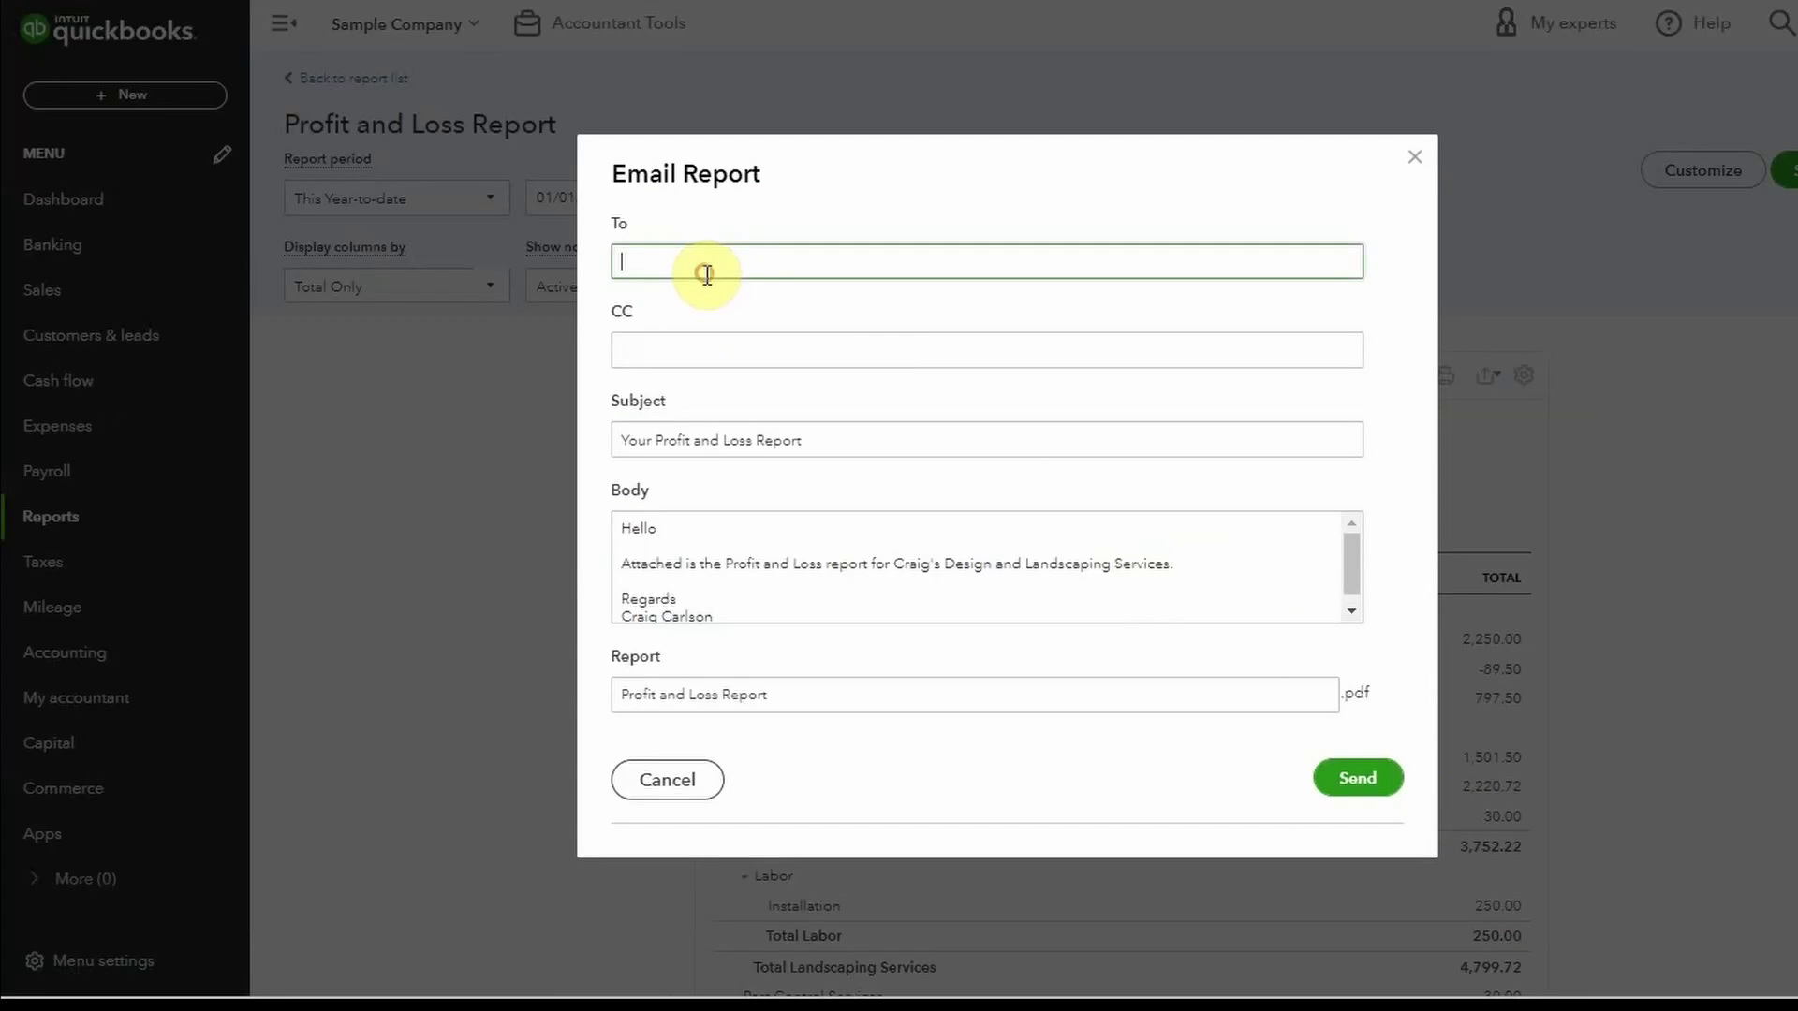
{"action": "left_click", "coordinate": [824, 573]}
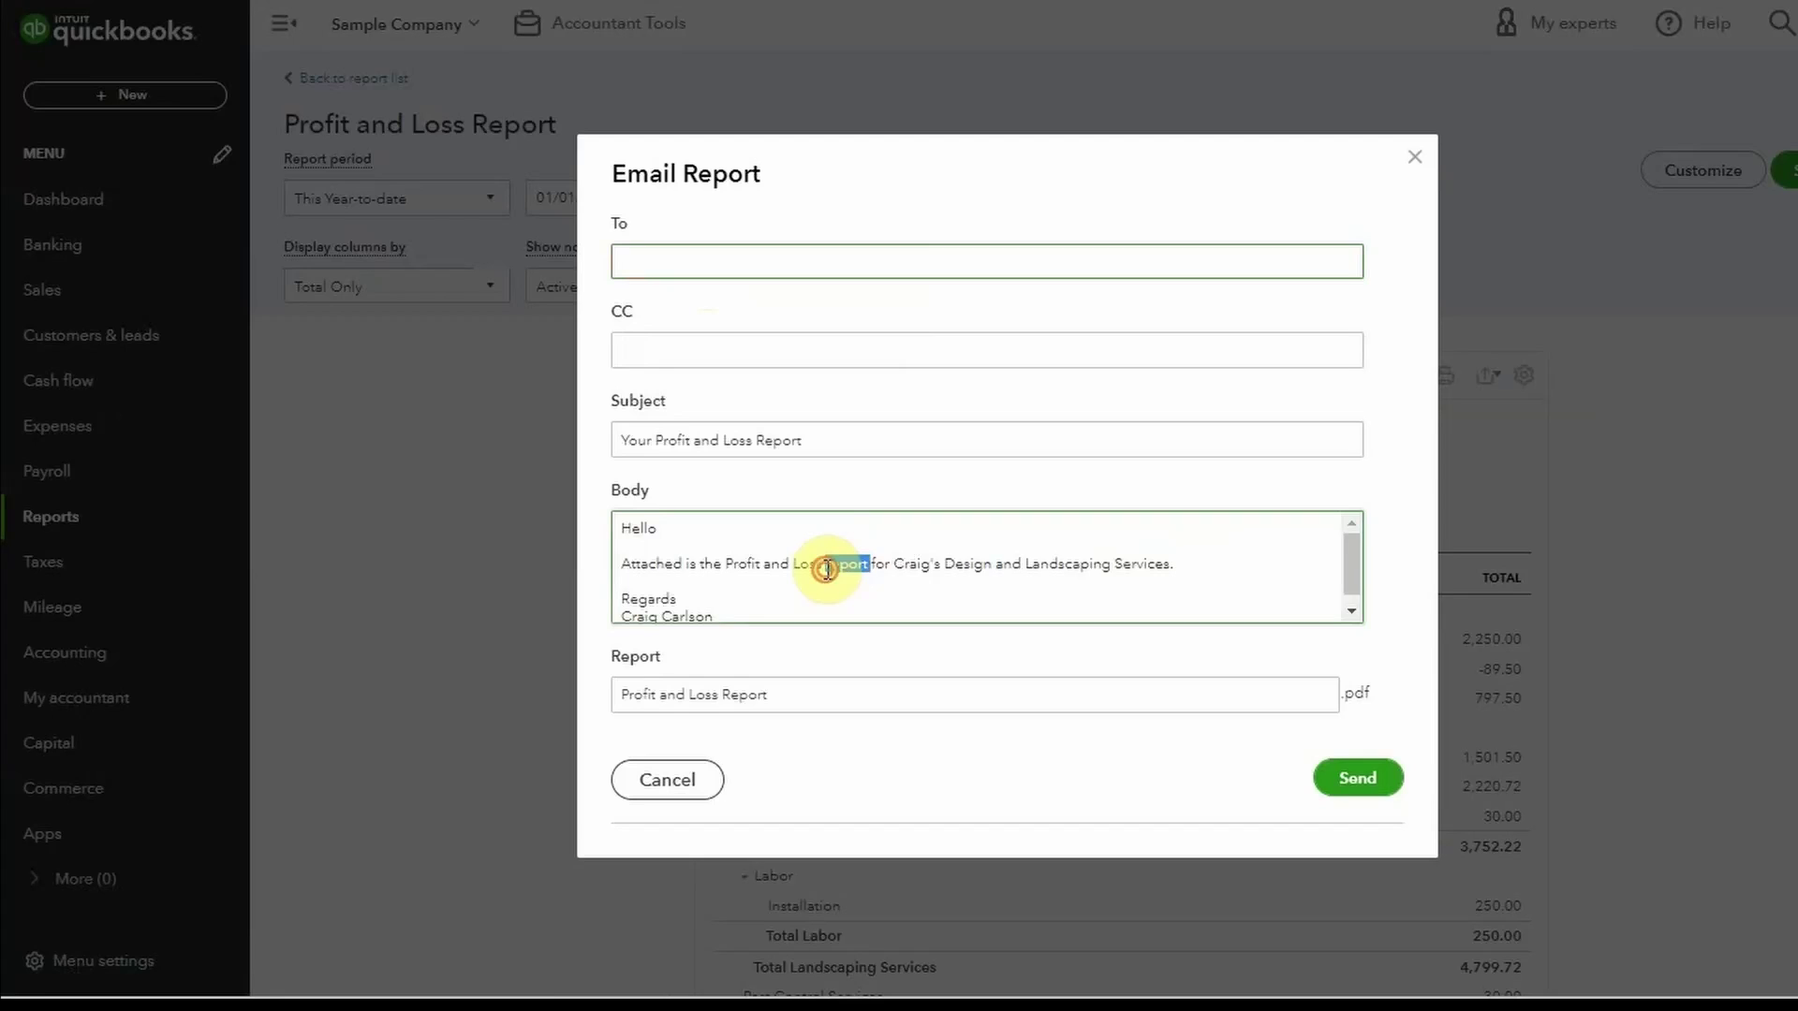
{"action": "triple_click", "coordinate": [826, 572]}
{"action": "type", "text": "hi"}
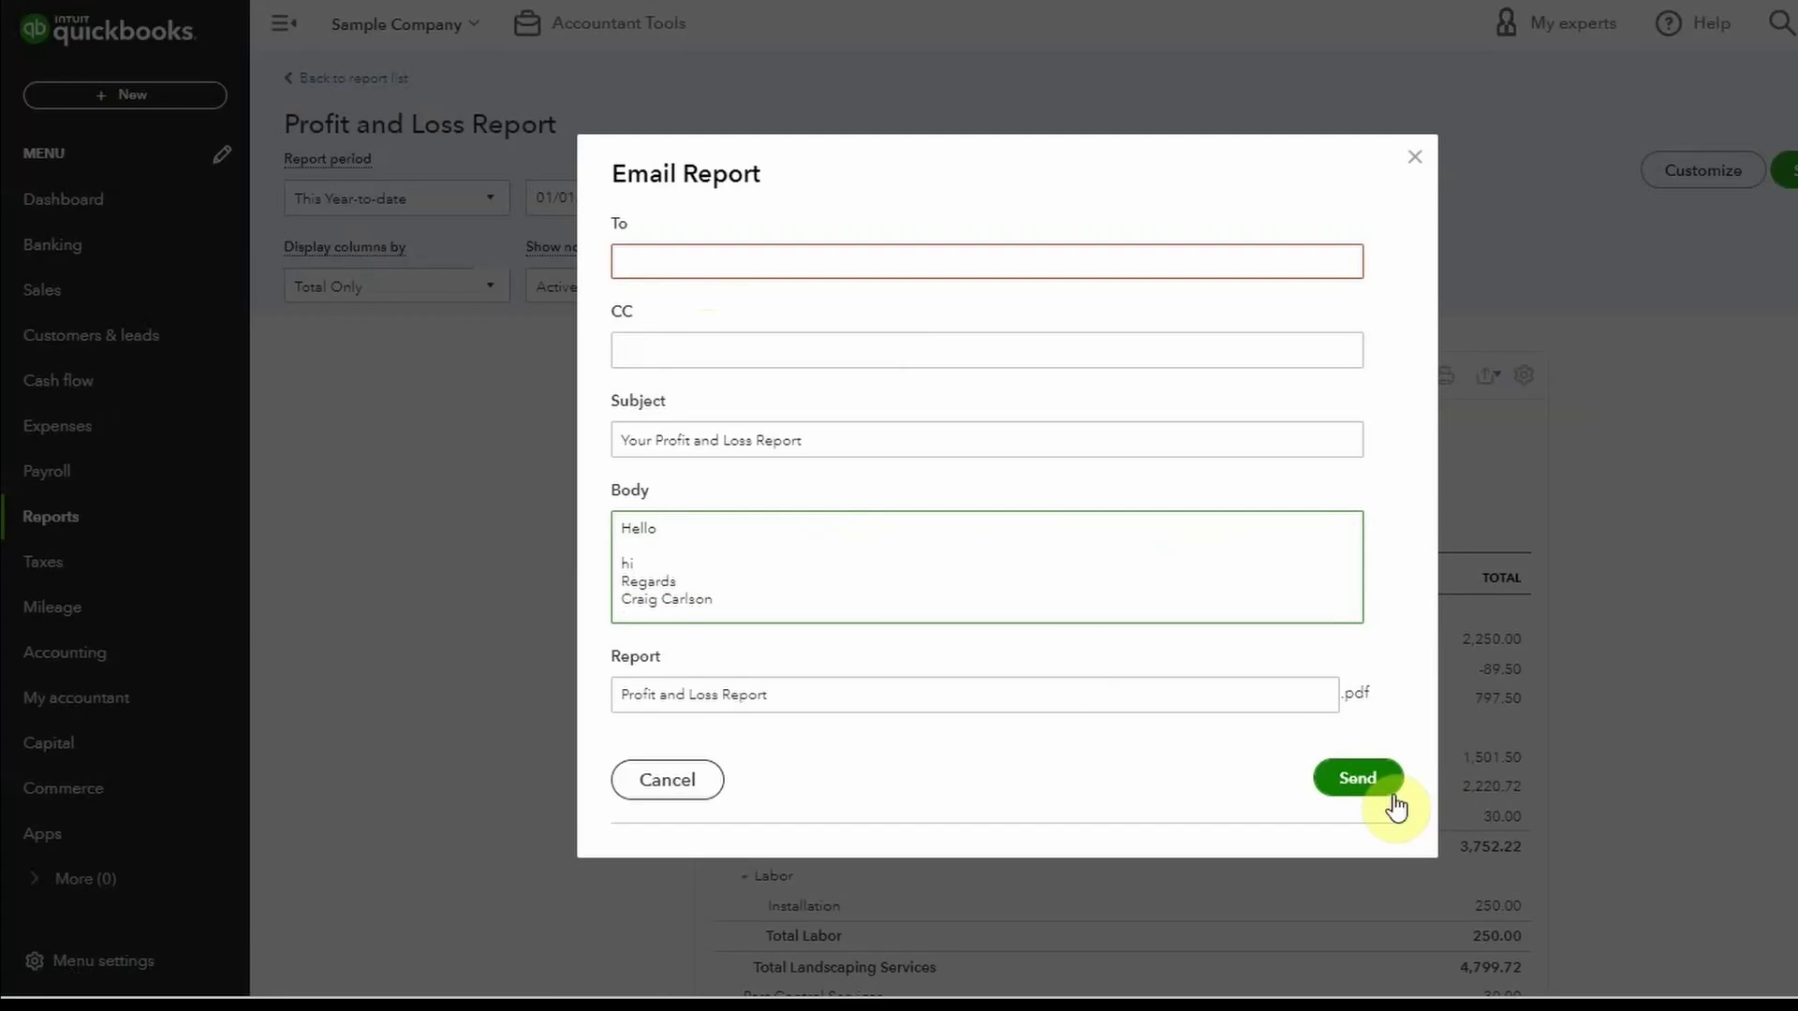
{"action": "left_click", "coordinate": [1415, 157]}
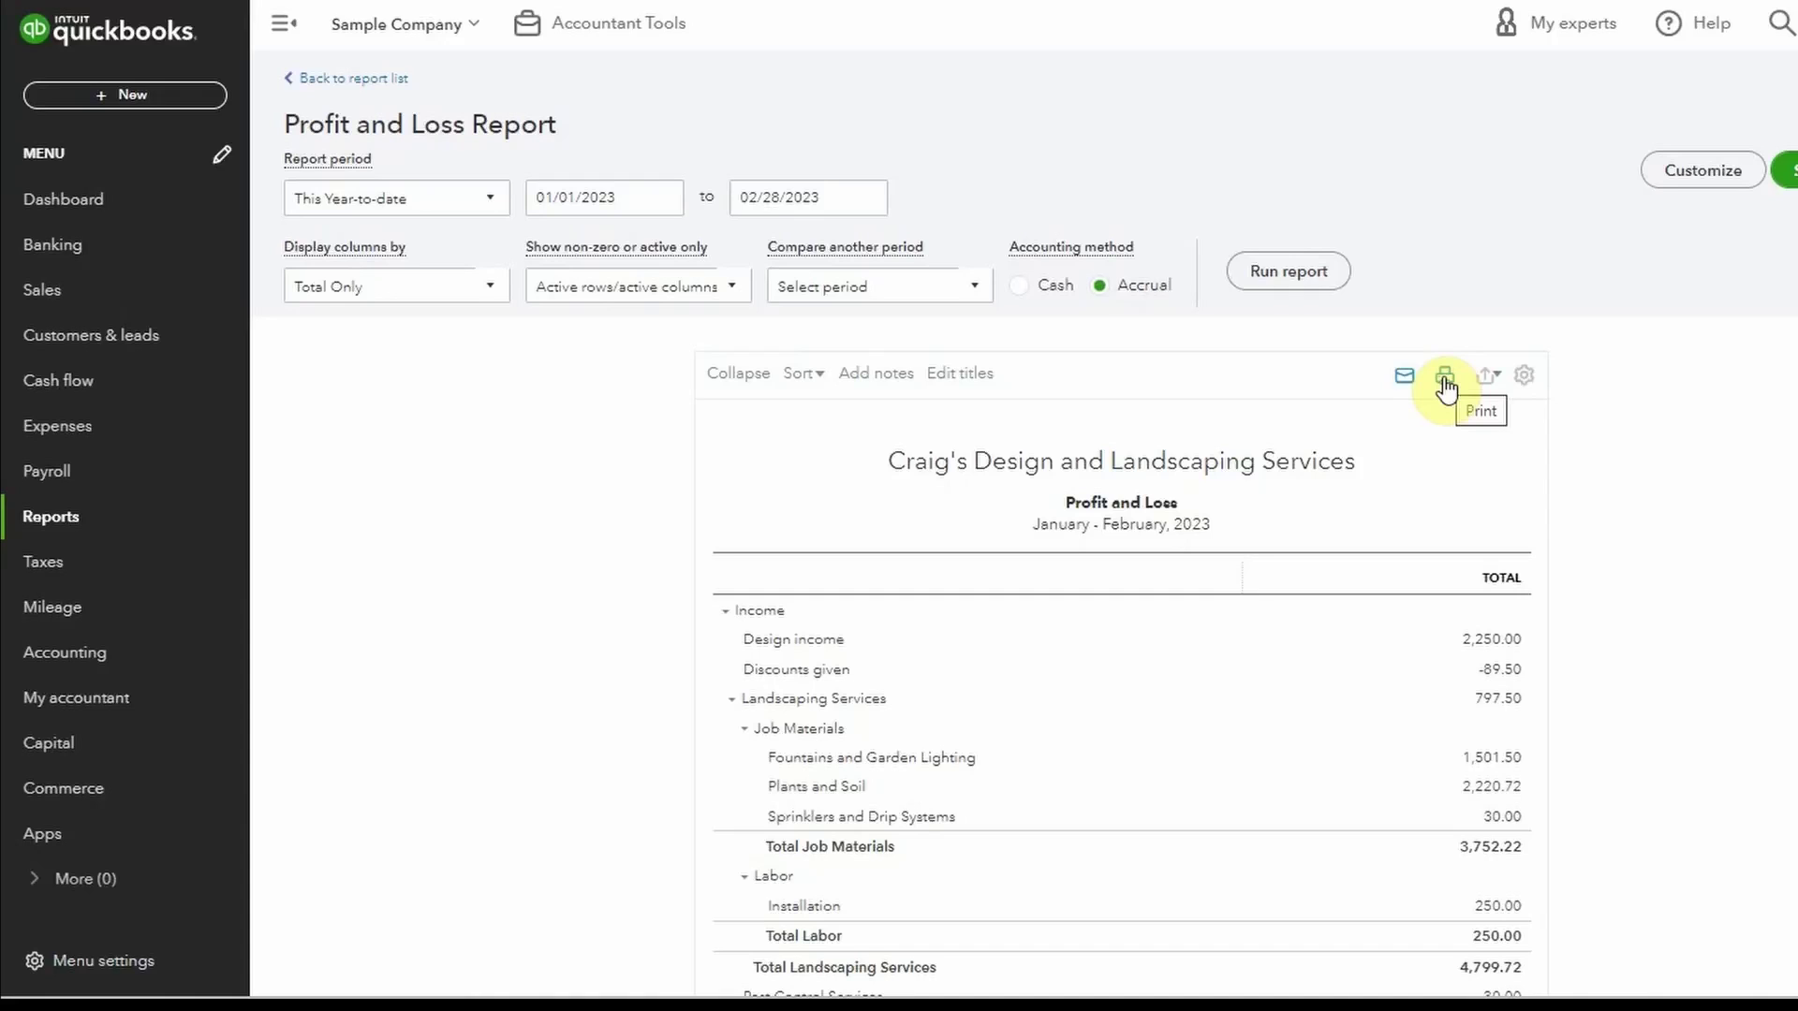
Export the Profit and Loss report to Excel and look through its rows
{"action": "left_click", "coordinate": [1494, 378]}
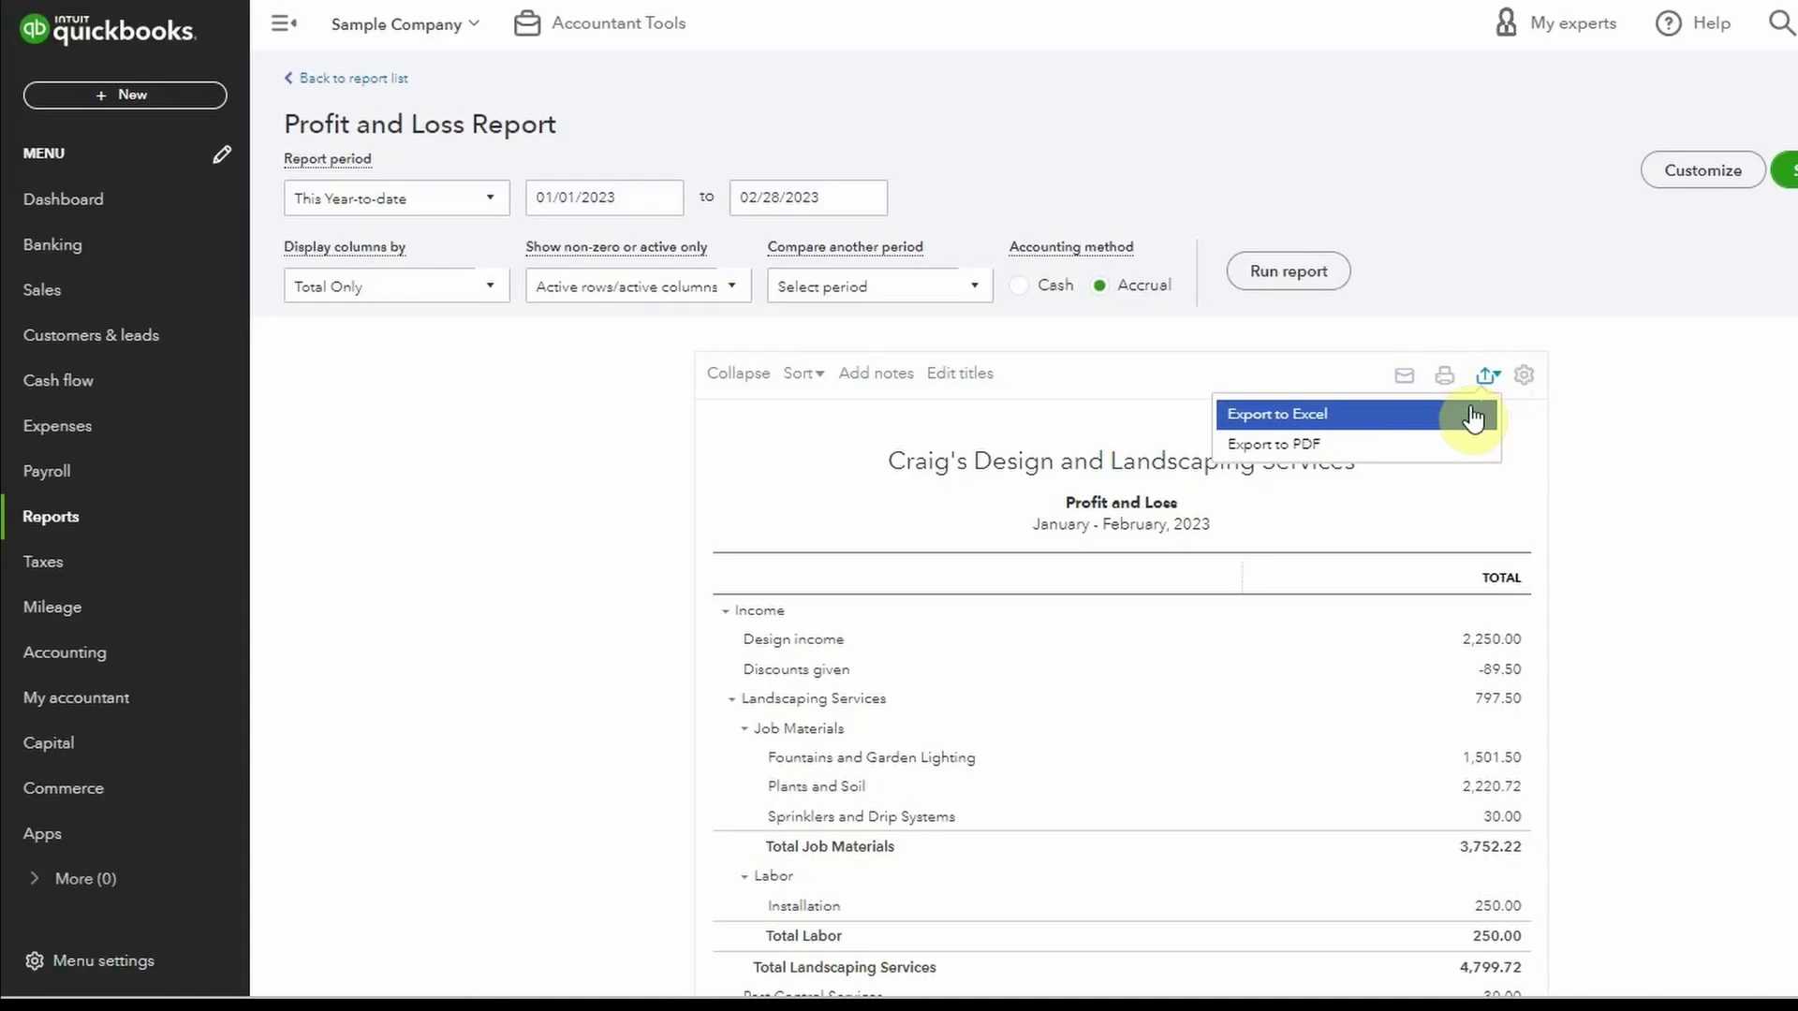
{"action": "left_click", "coordinate": [1477, 413]}
{"action": "scroll", "coordinate": [1764, 513], "scroll_direction": "down", "scroll_amount": 8}
{"action": "scroll", "coordinate": [1764, 513], "scroll_direction": "up", "scroll_amount": 8}
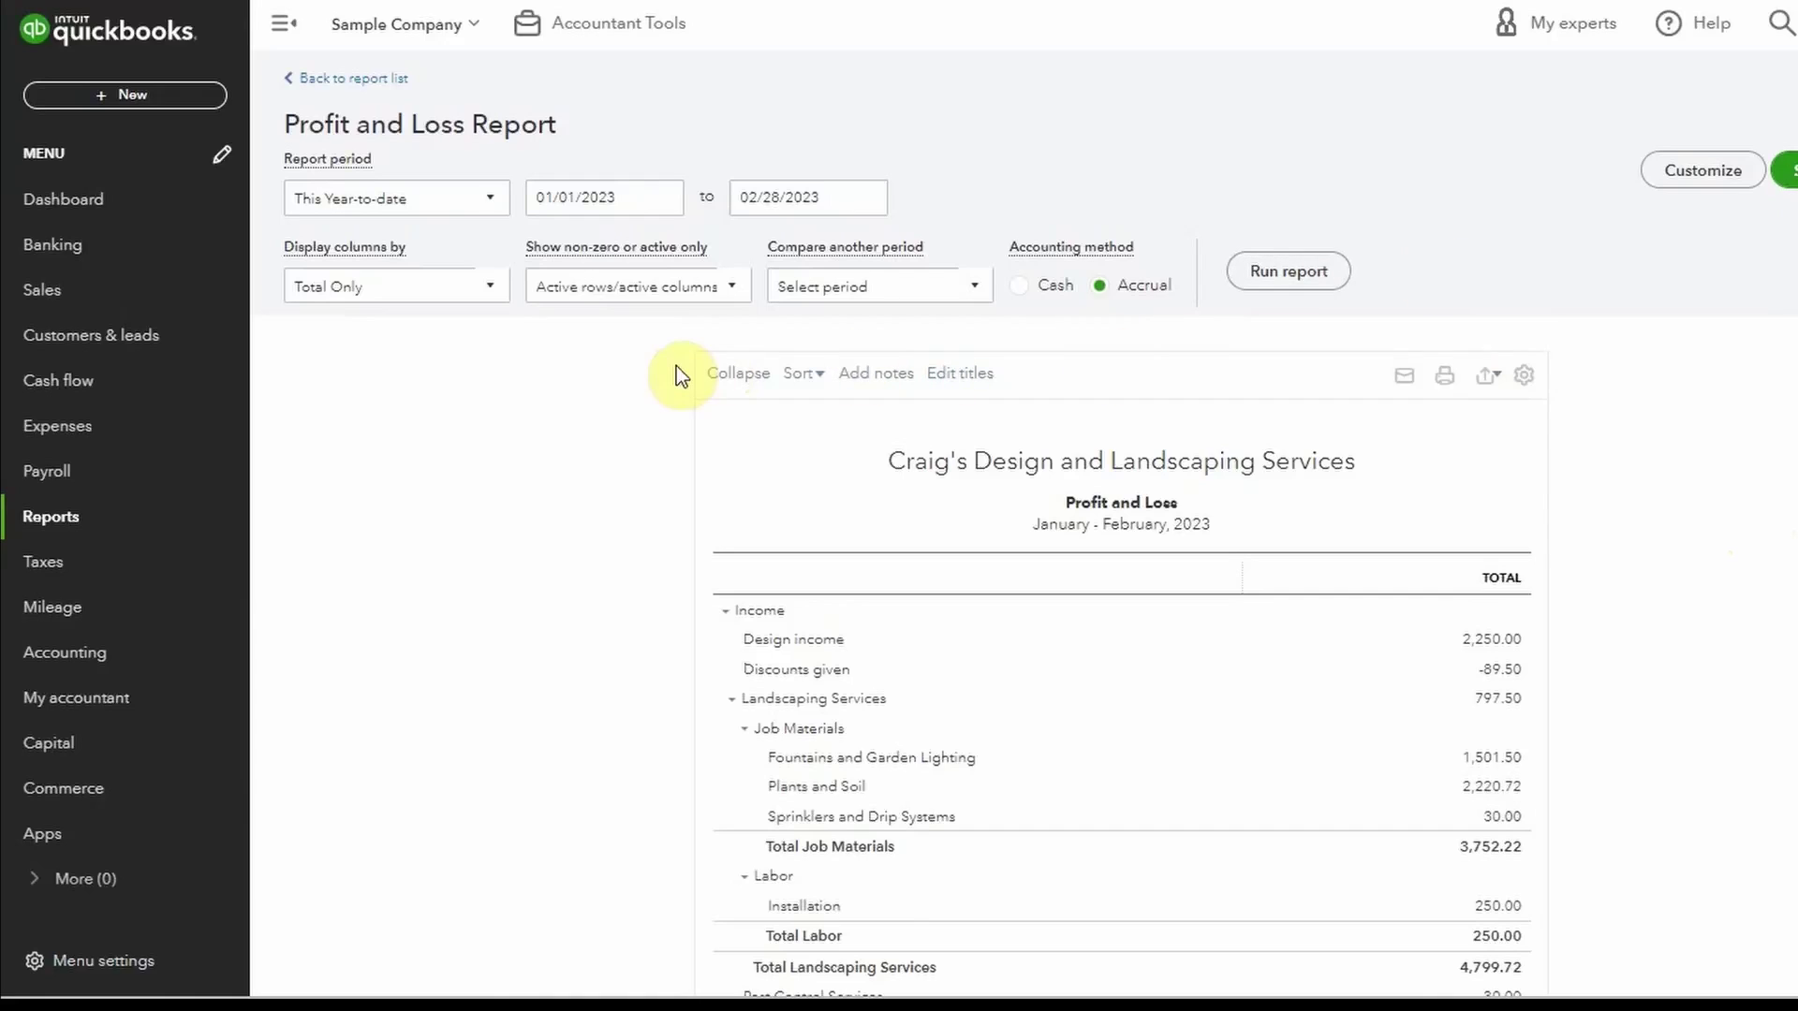
Set the Profit and Loss report to show non-zero rows with active columns, and check the available comparison periods
{"action": "left_click", "coordinate": [730, 289]}
{"action": "left_click", "coordinate": [626, 431]}
{"action": "left_click", "coordinate": [874, 288]}
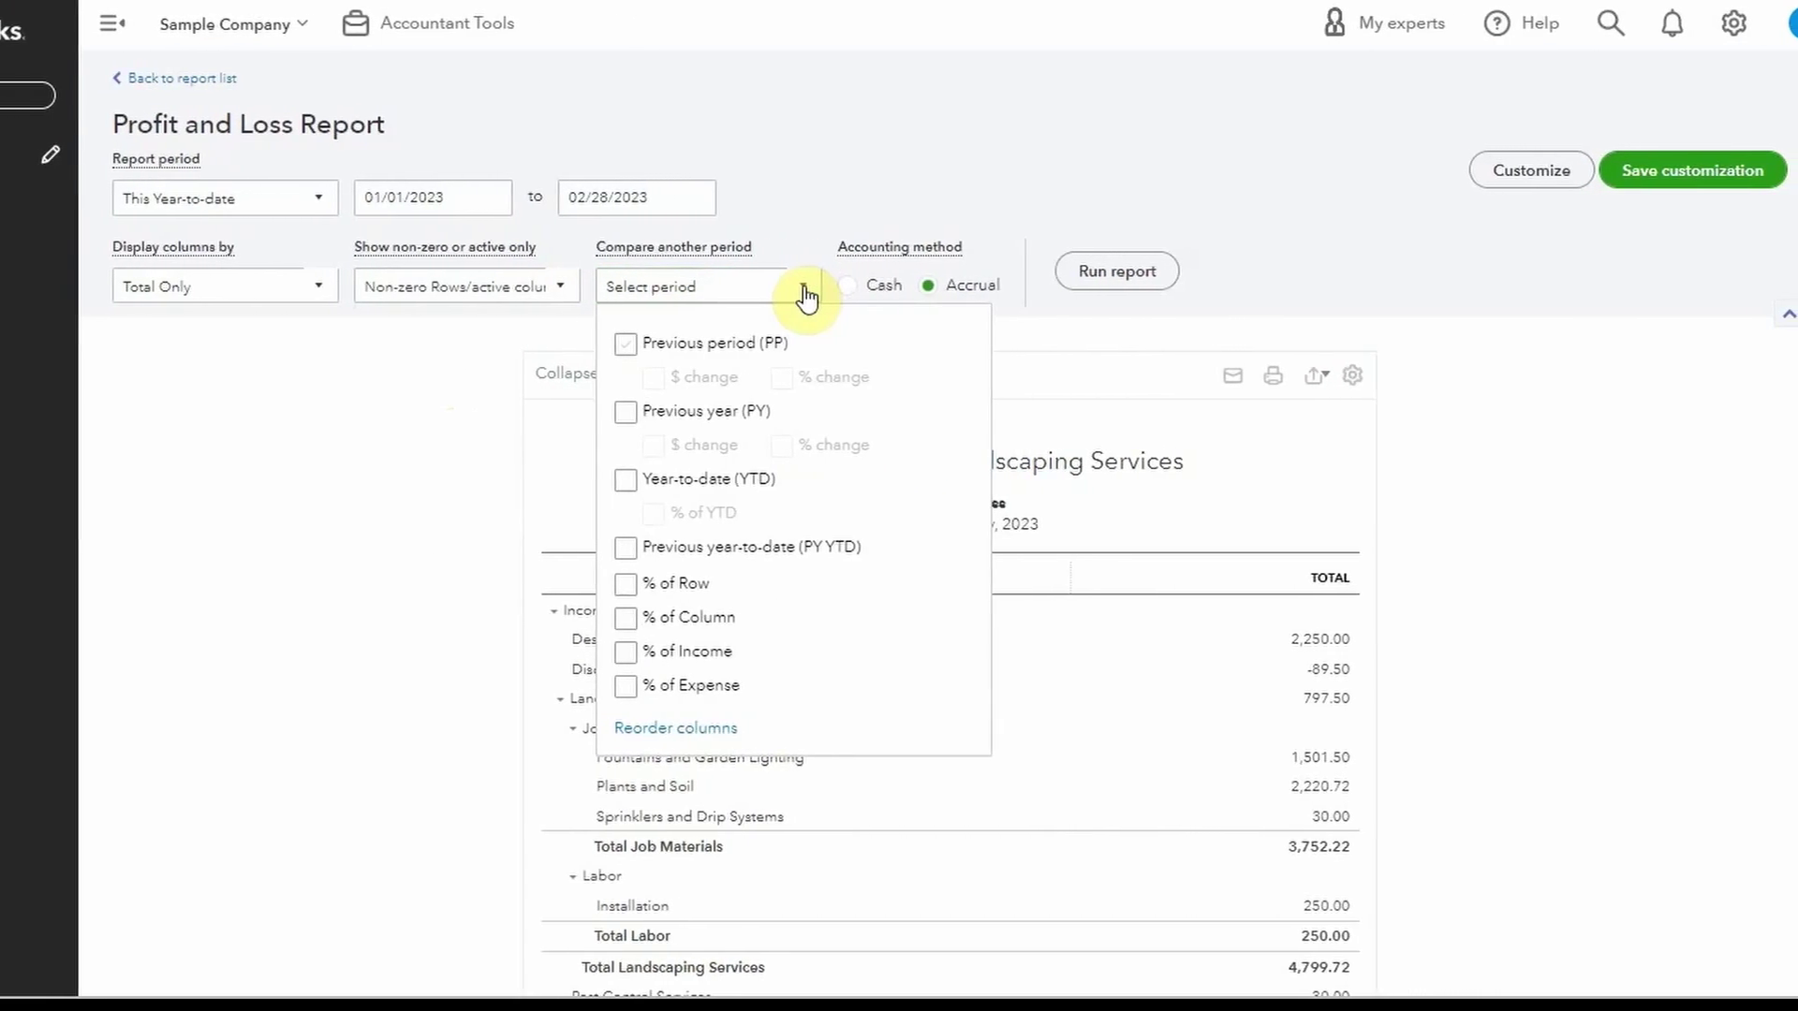
{"action": "left_click", "coordinate": [1655, 501]}
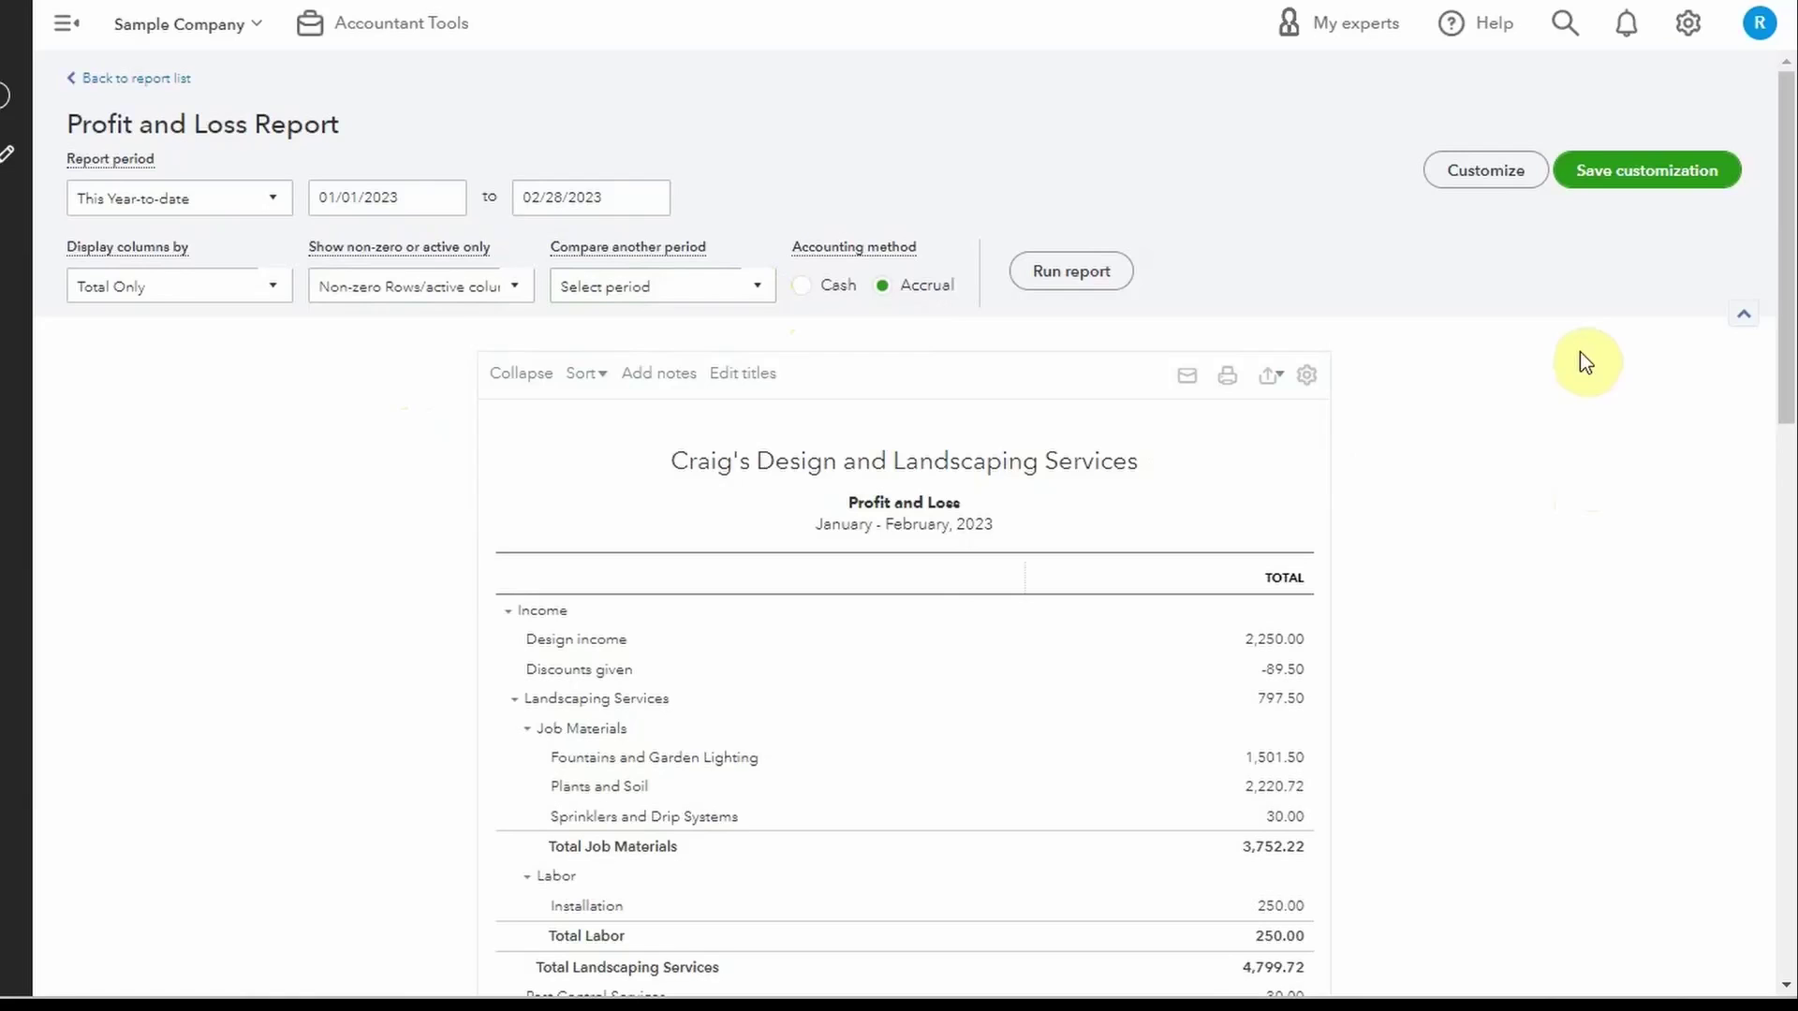
{"action": "scroll", "coordinate": [1568, 211], "scroll_direction": "down", "scroll_amount": 3}
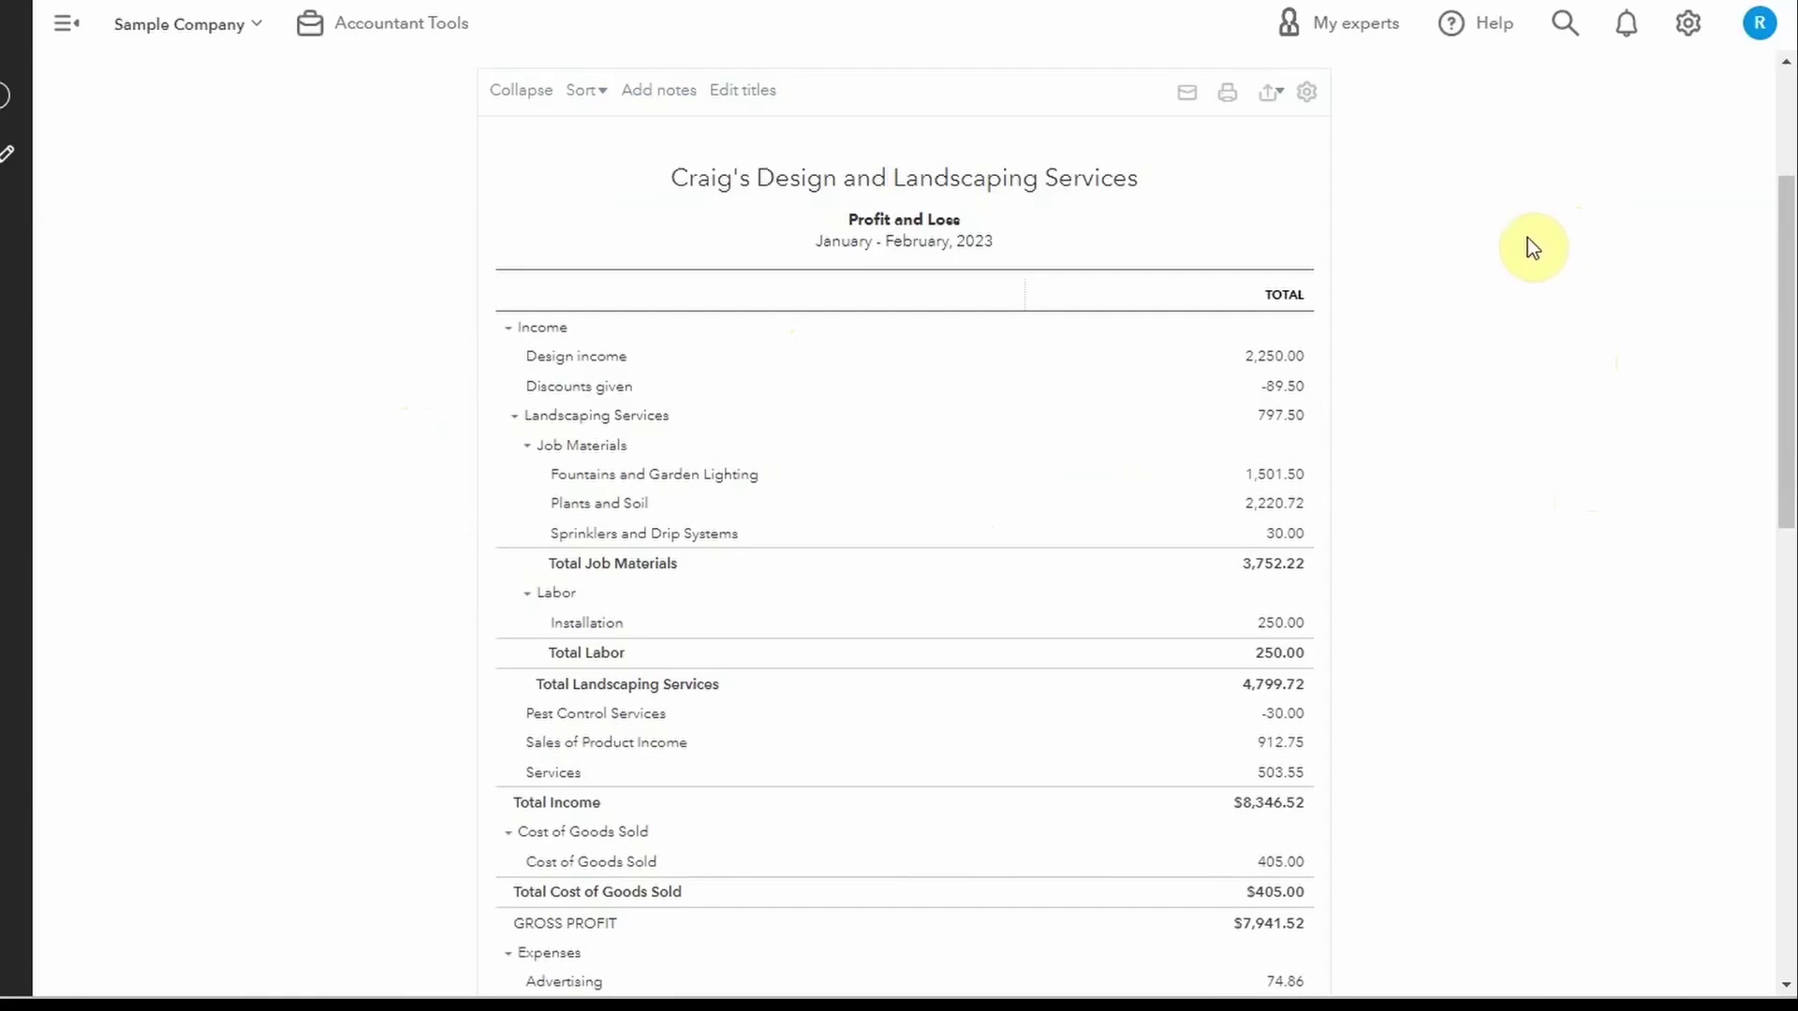
Save the customized report under the name "BEST Profit and Loss"
{"action": "scroll", "coordinate": [1517, 401], "scroll_direction": "up", "scroll_amount": 3}
{"action": "left_click", "coordinate": [1616, 181]}
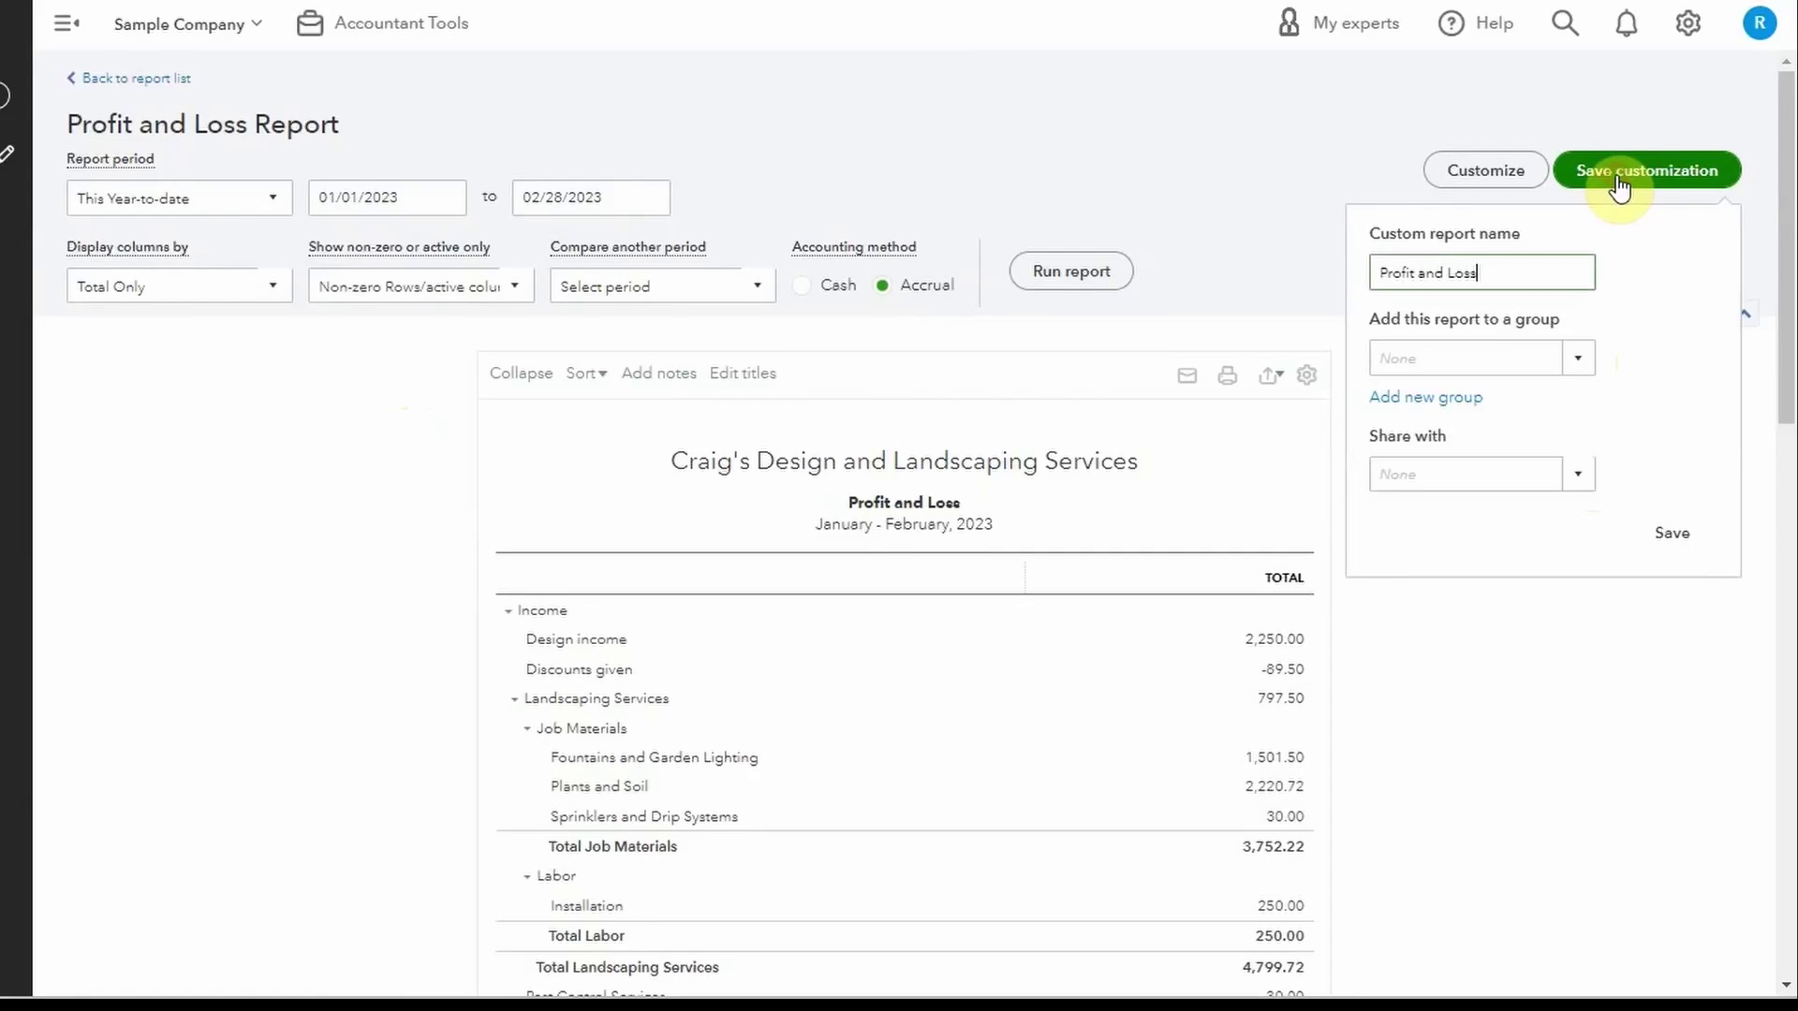
{"action": "left_click", "coordinate": [1383, 272]}
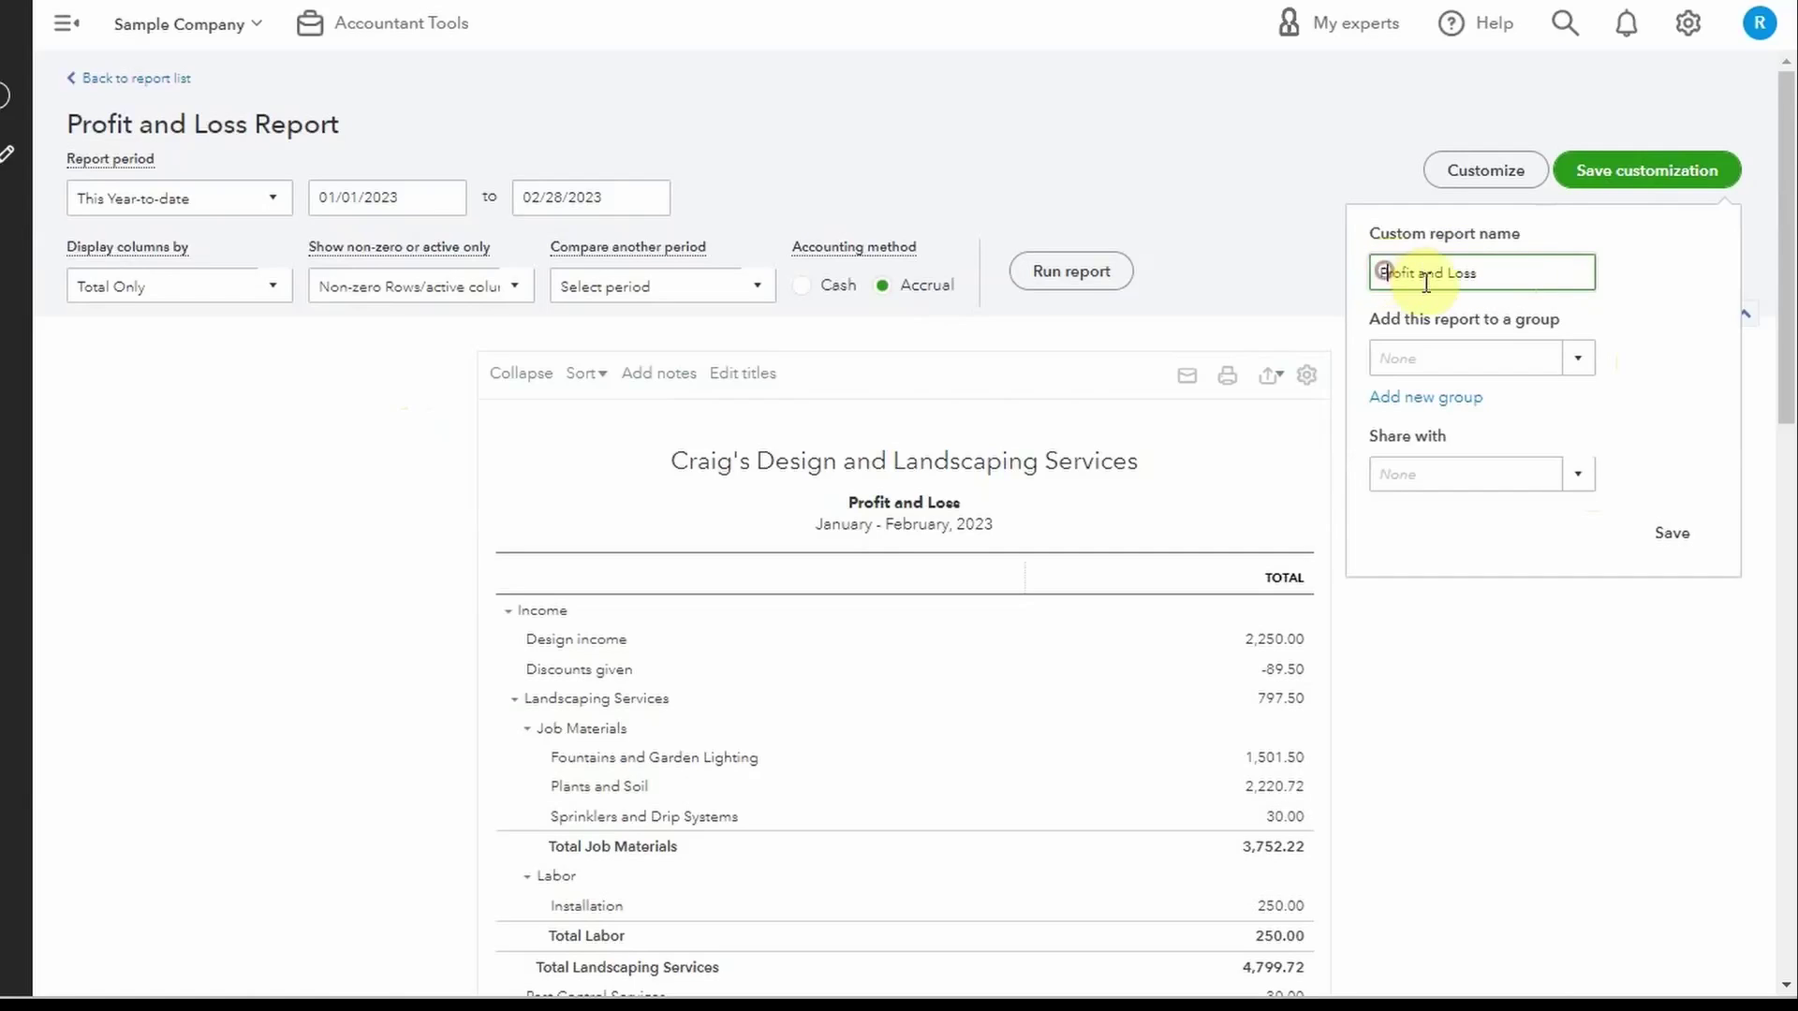
{"action": "type", "text": "BEST"}
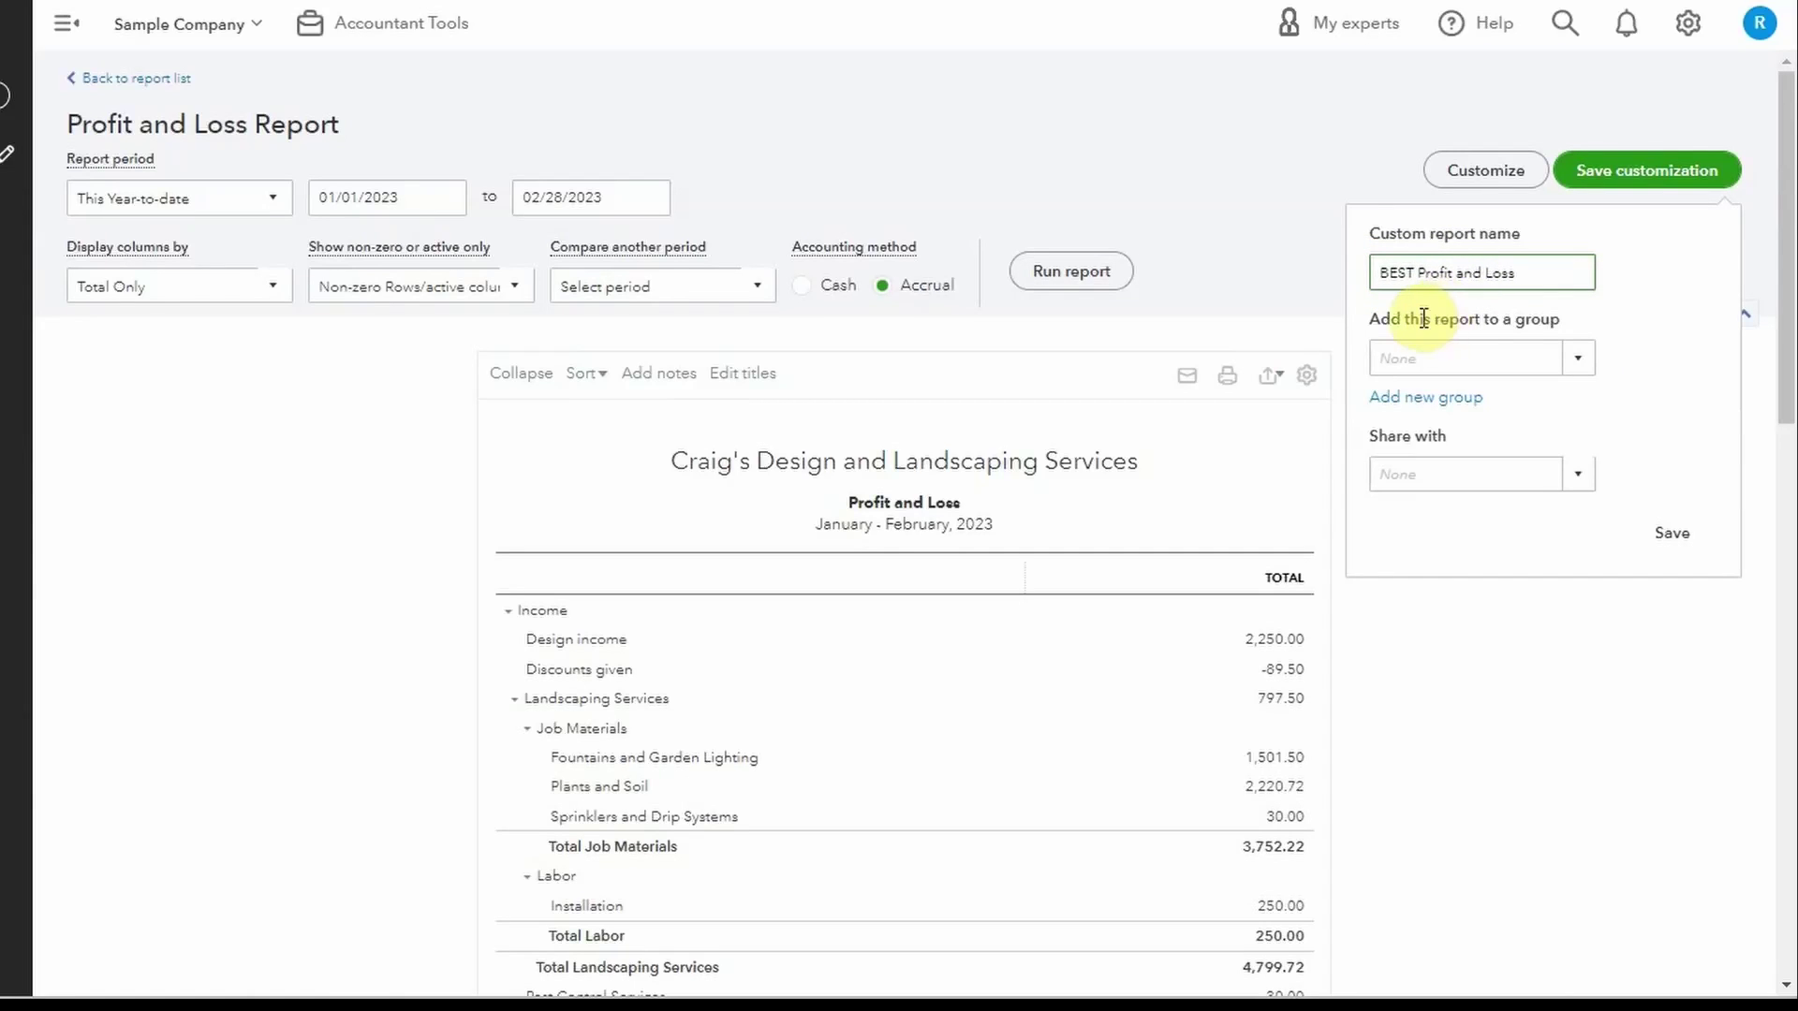
{"action": "left_click", "coordinate": [1672, 532]}
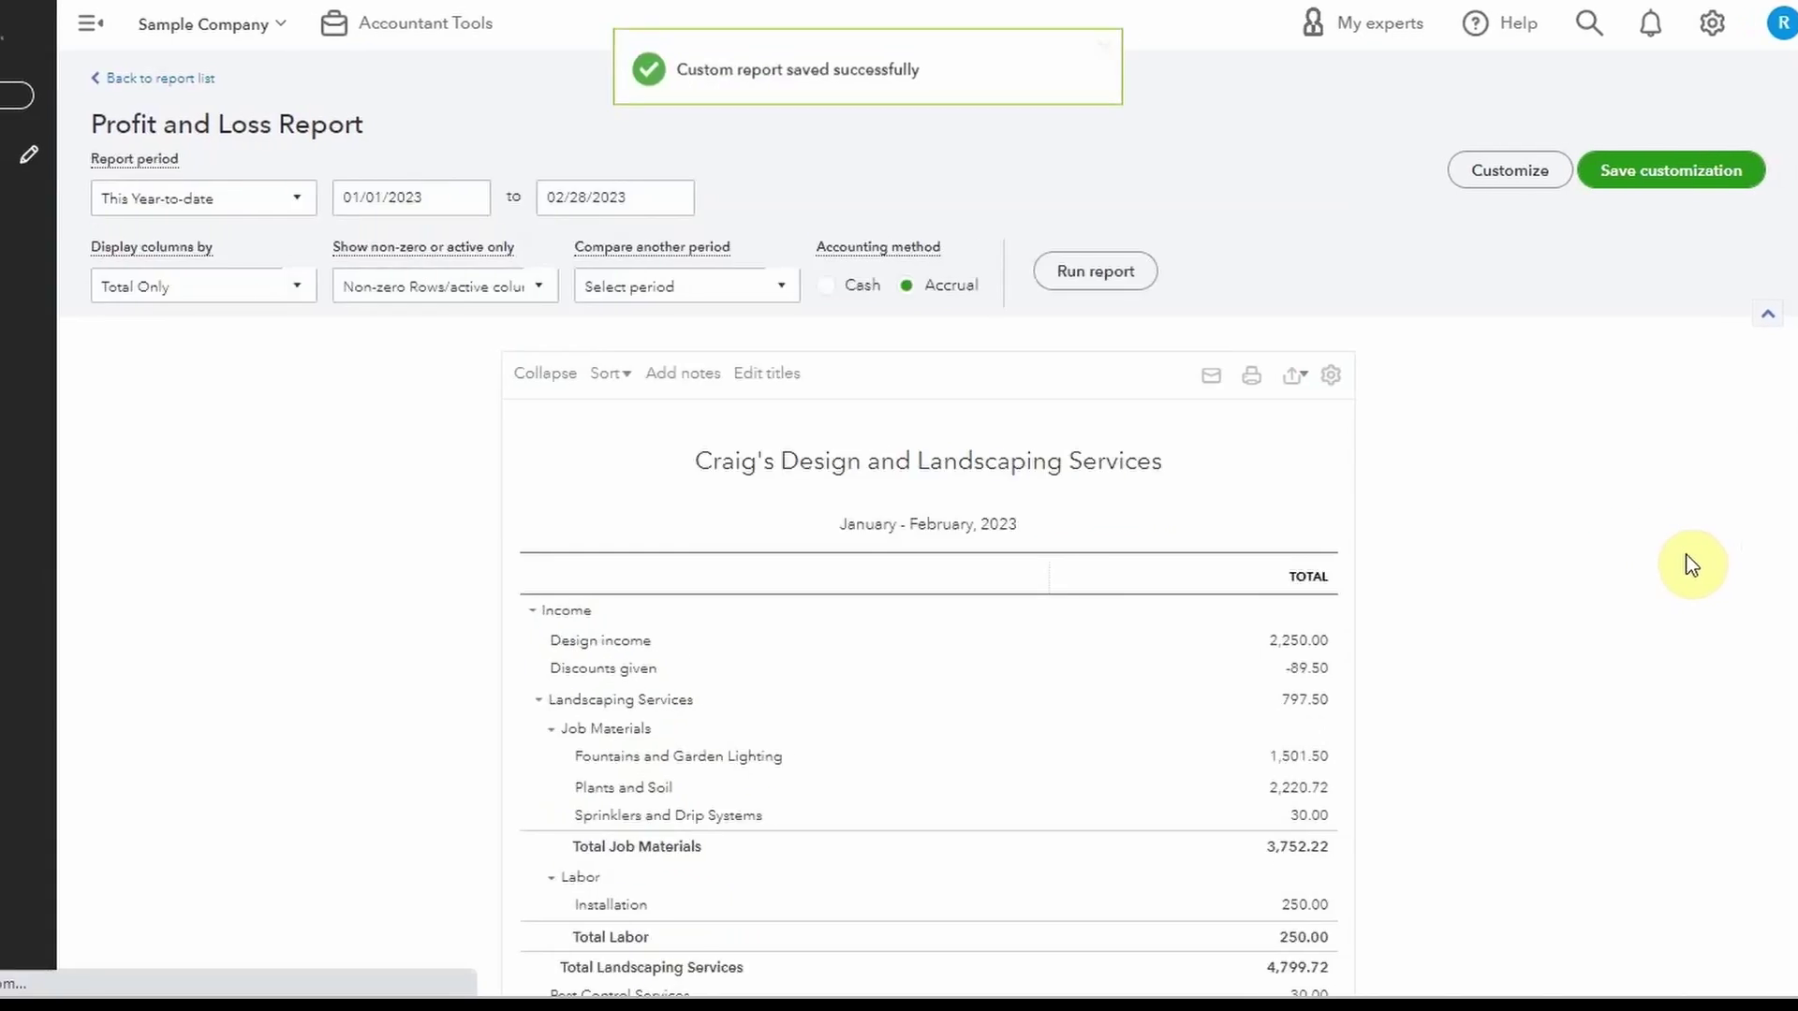
Open the list of custom reports and check which actions are available for BEST Profit and Loss
{"action": "scroll", "coordinate": [360, 489], "scroll_direction": "down", "scroll_amount": 3}
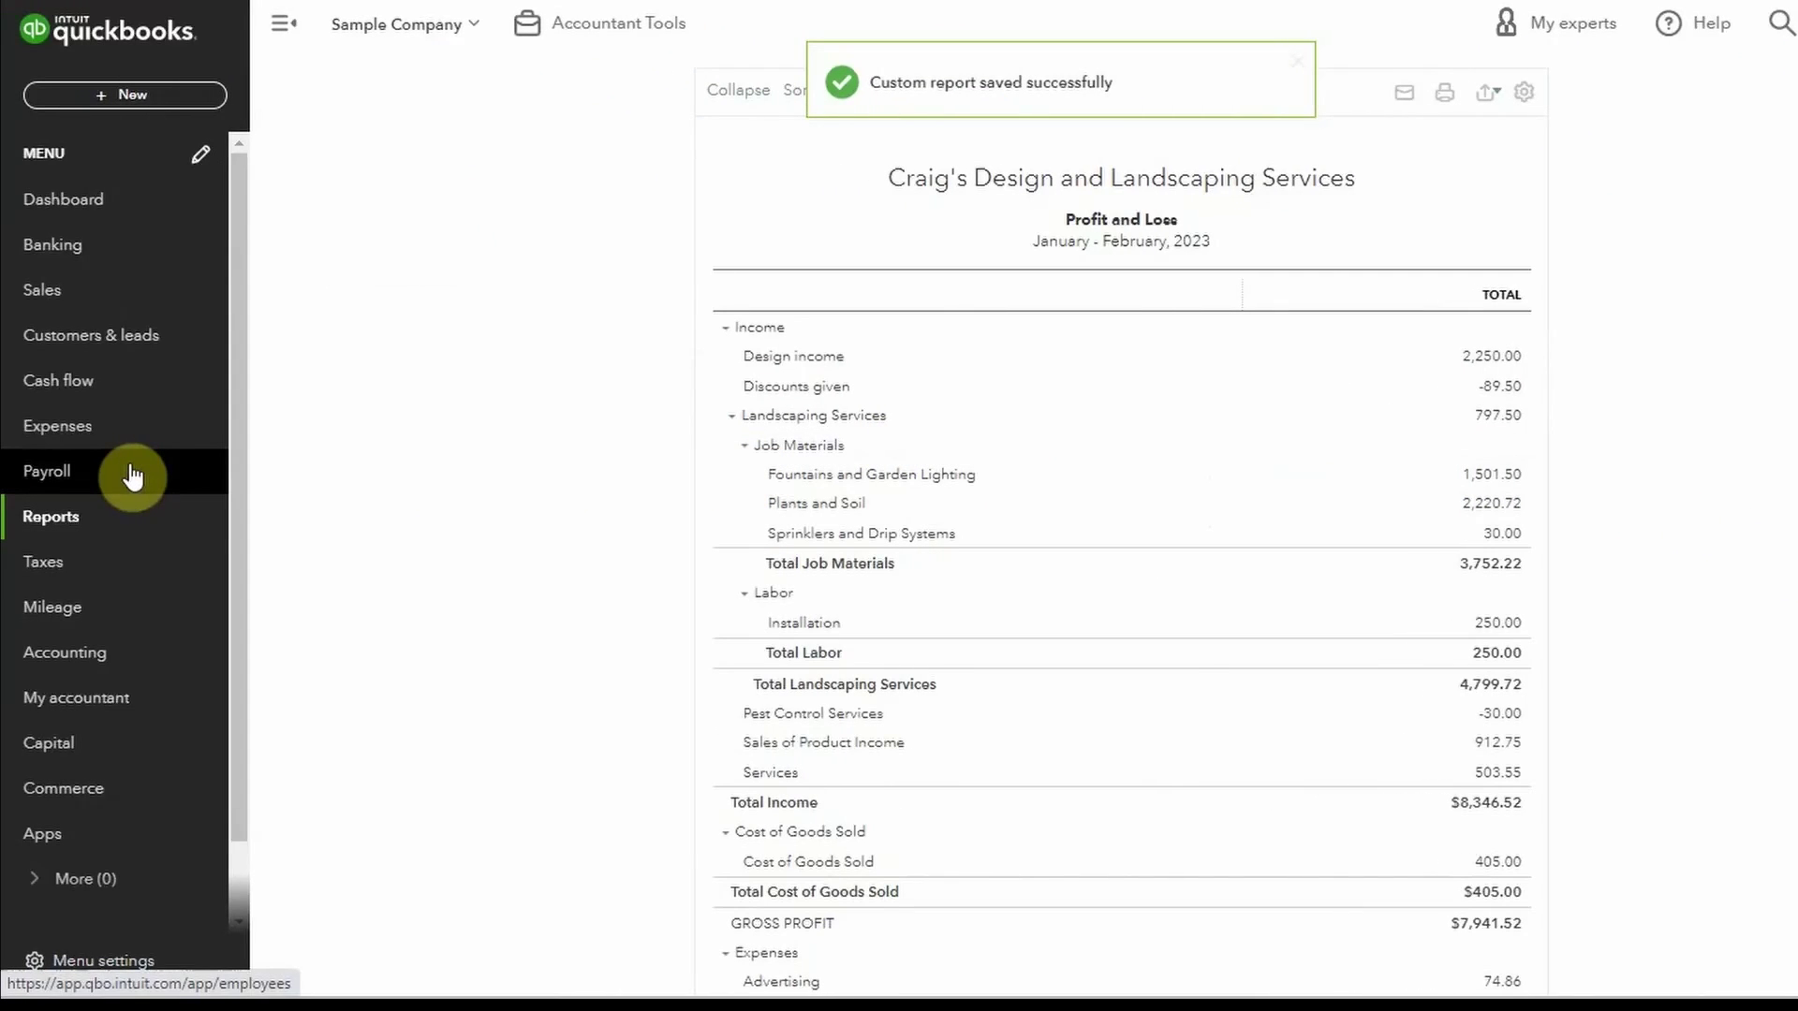
{"action": "left_click", "coordinate": [66, 524]}
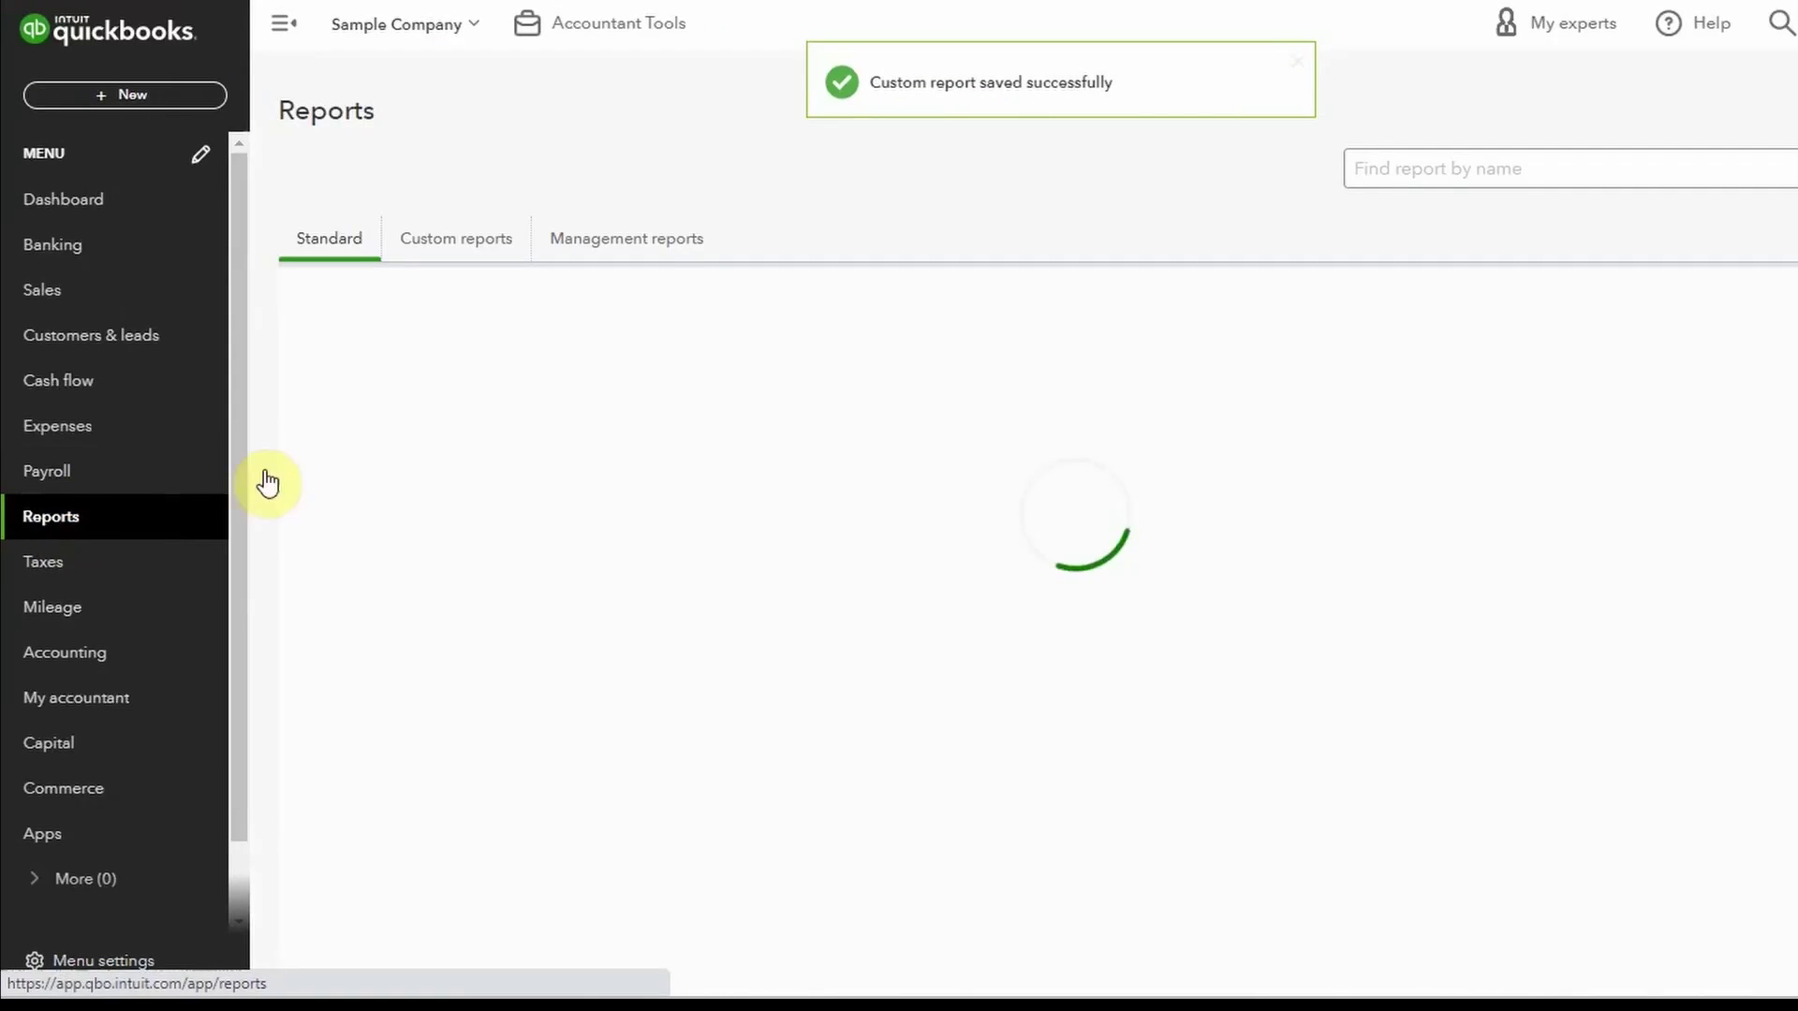
{"action": "left_click", "coordinate": [462, 239]}
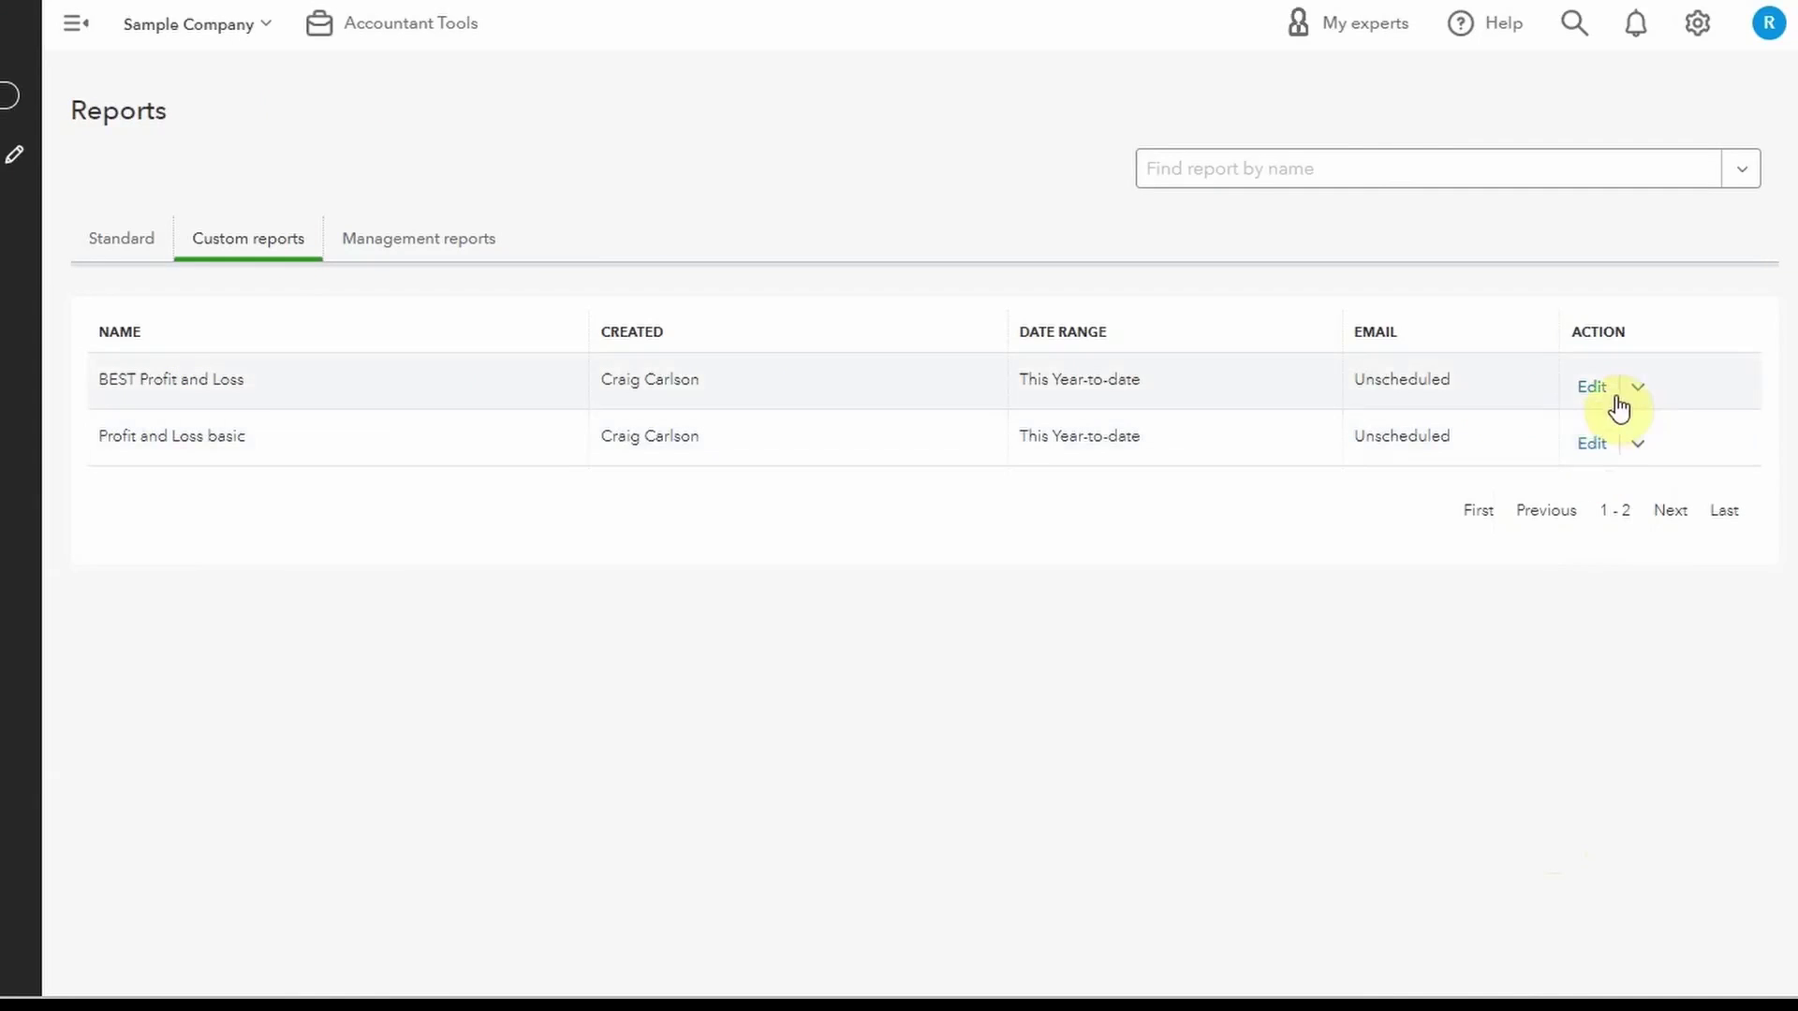
{"action": "left_click", "coordinate": [1637, 388]}
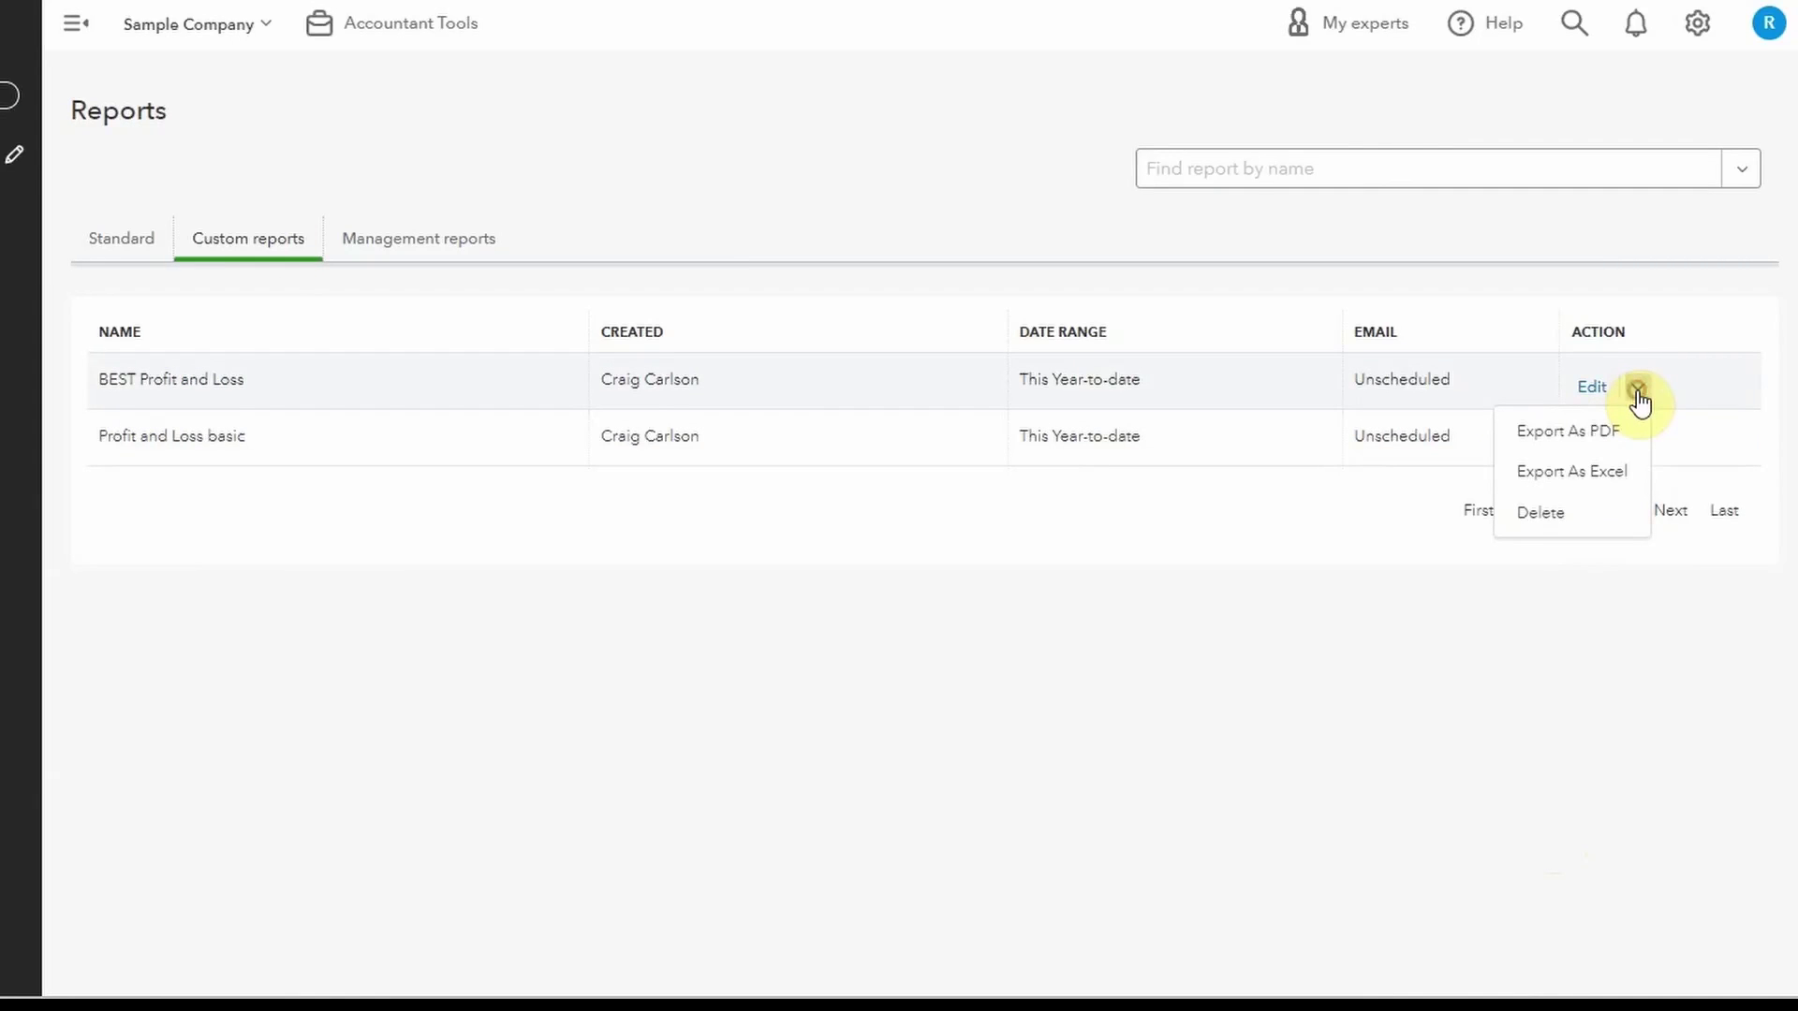
{"action": "left_click", "coordinate": [1404, 386]}
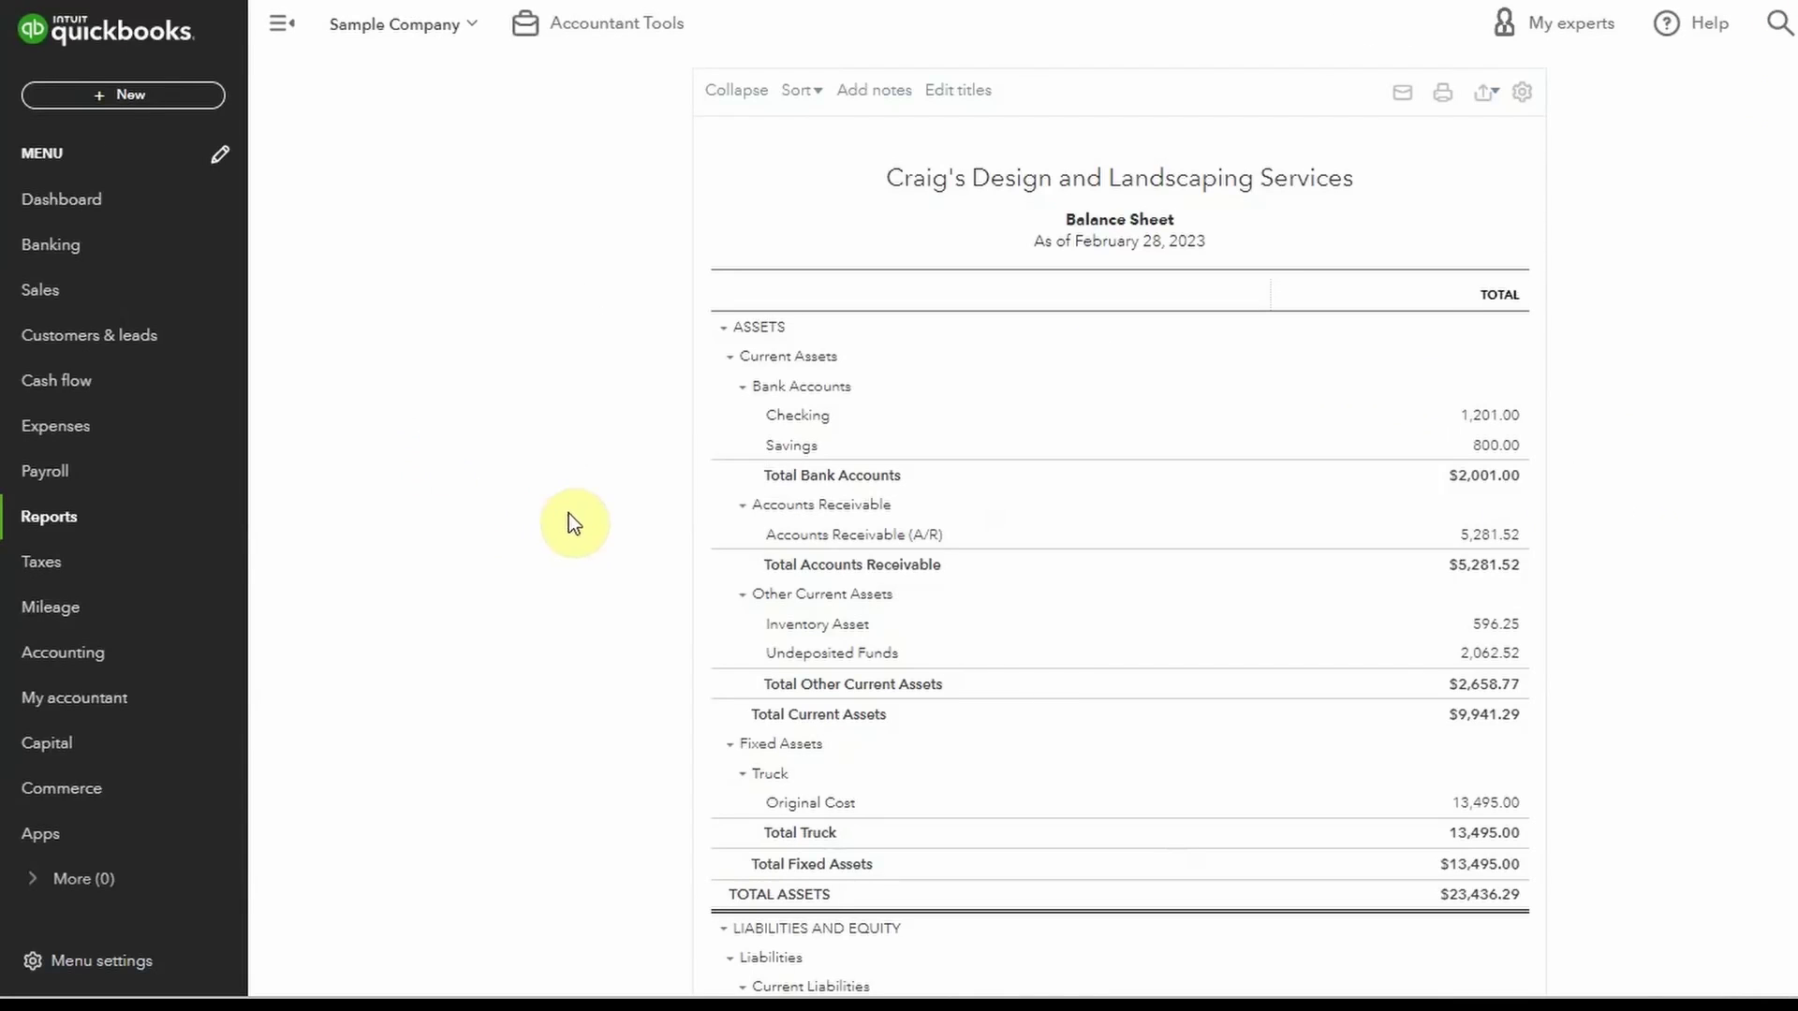
Read through the Balance Sheet report from its assets down to total liabilities and equity
{"action": "scroll", "coordinate": [570, 514], "scroll_direction": "up", "scroll_amount": 3}
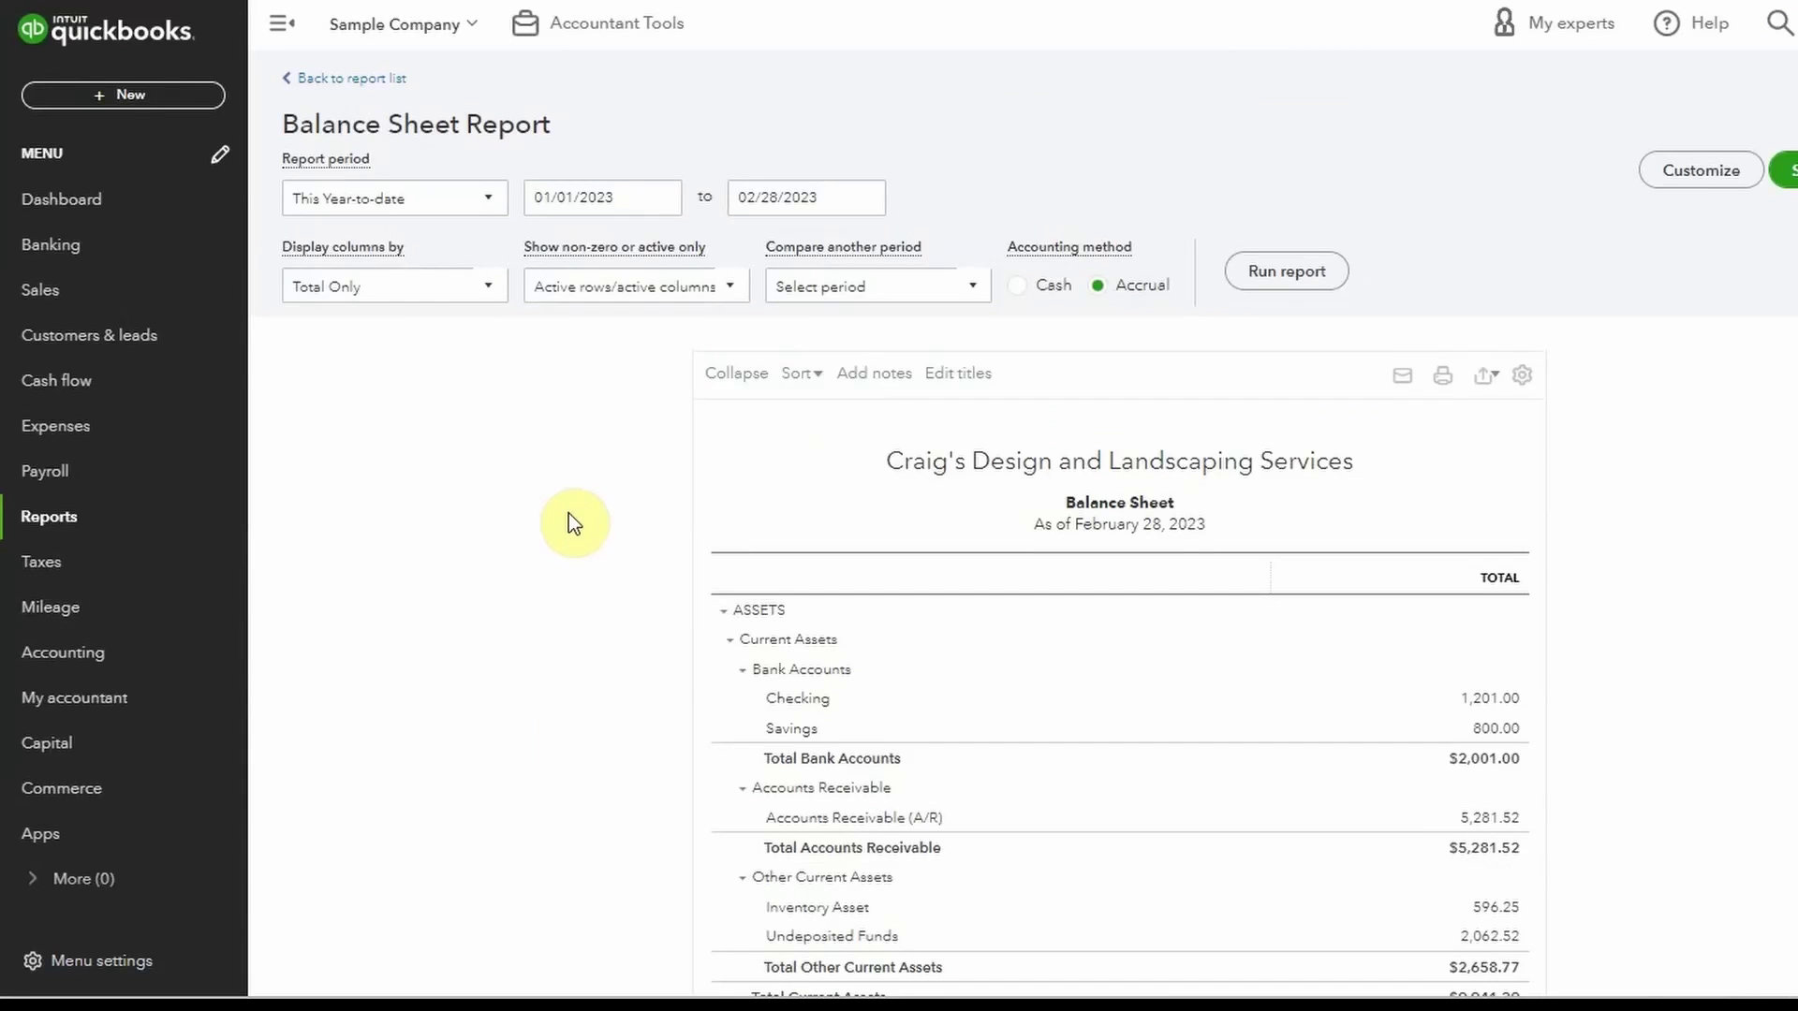
{"action": "scroll", "coordinate": [573, 522], "scroll_direction": "down", "scroll_amount": 4}
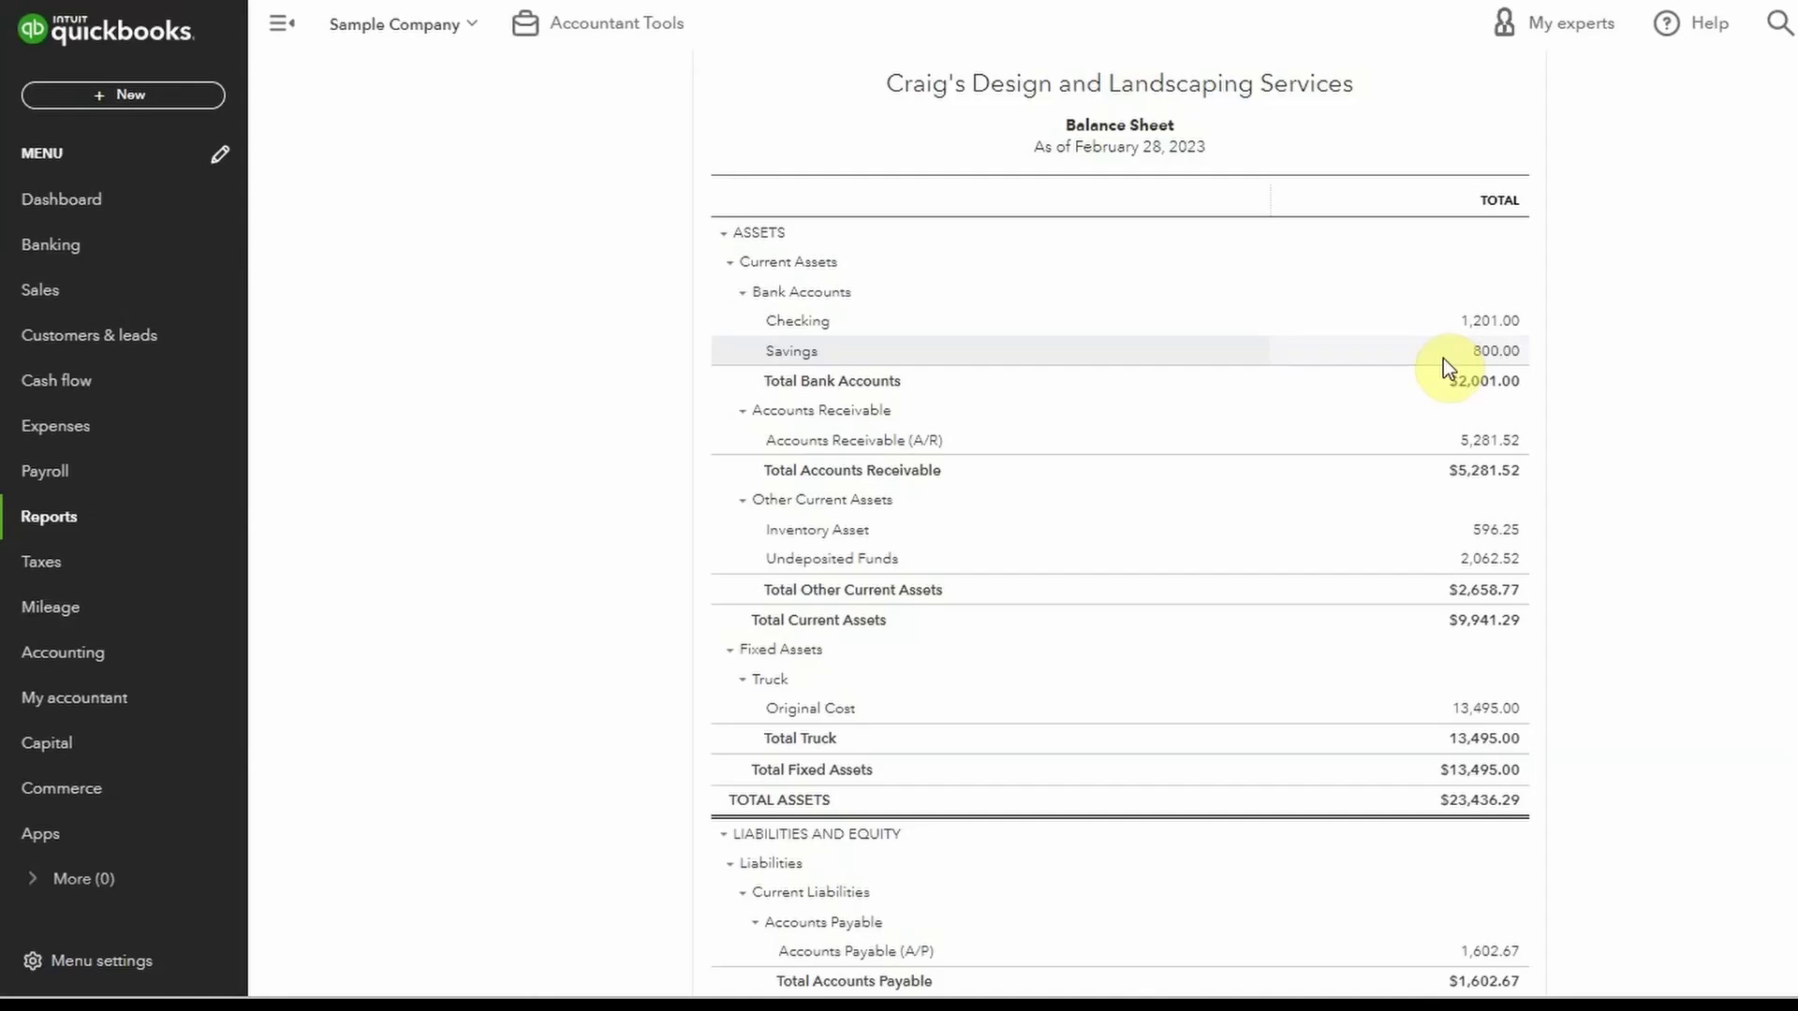
{"action": "scroll", "coordinate": [1784, 524], "scroll_direction": "down", "scroll_amount": 3}
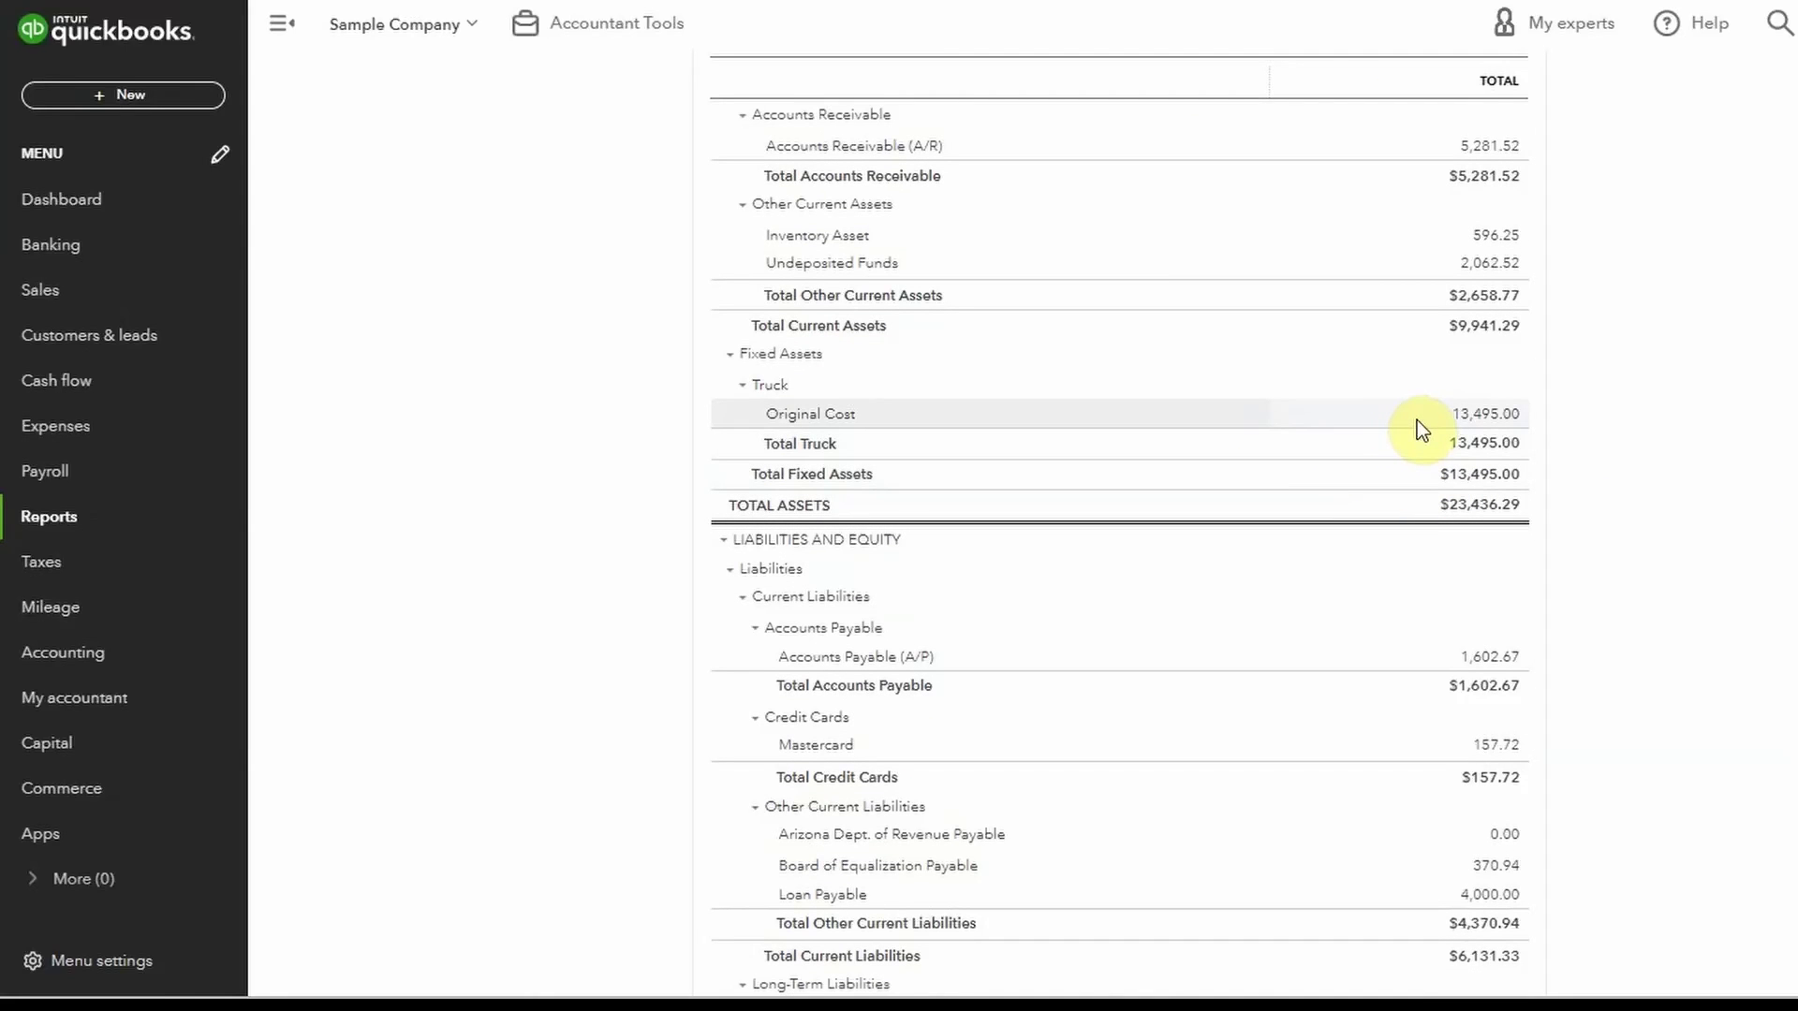
{"action": "scroll", "coordinate": [1736, 496], "scroll_direction": "down", "scroll_amount": 3}
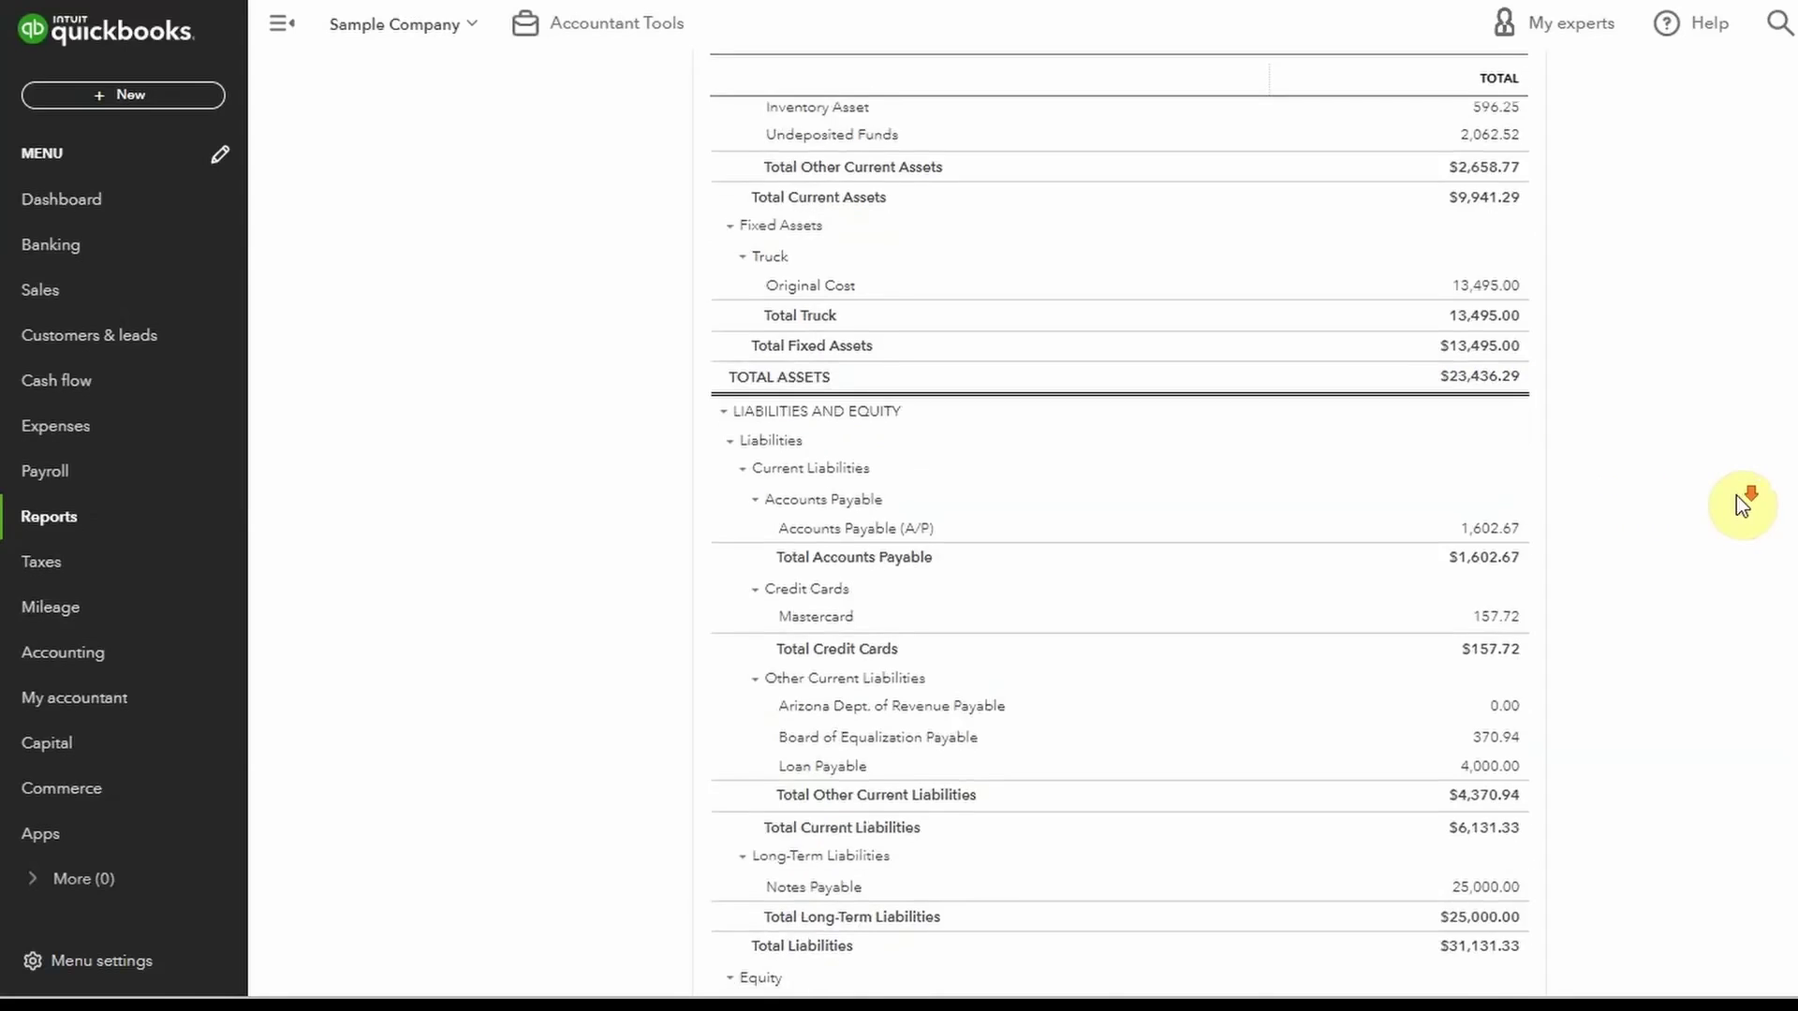
{"action": "scroll", "coordinate": [1701, 638], "scroll_direction": "down", "scroll_amount": 3}
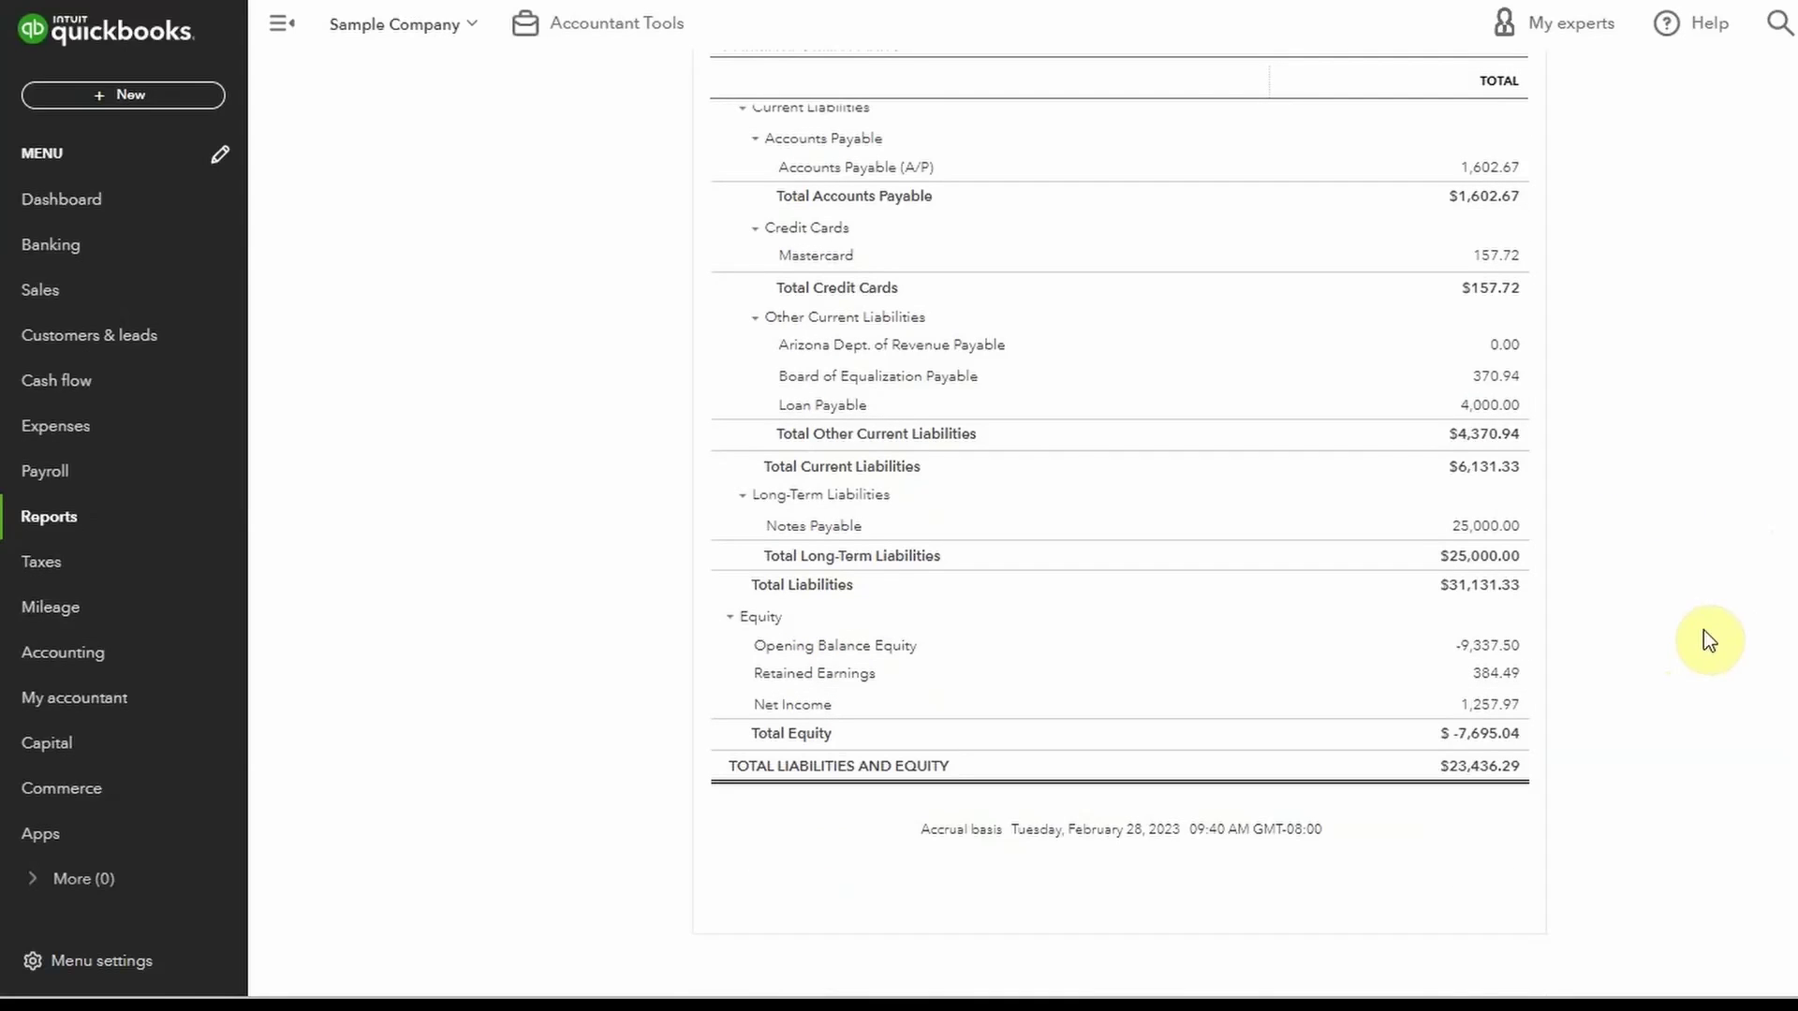
{"action": "scroll", "coordinate": [1732, 640], "scroll_direction": "up", "scroll_amount": 1}
{"action": "scroll", "coordinate": [1734, 640], "scroll_direction": "up", "scroll_amount": 10}
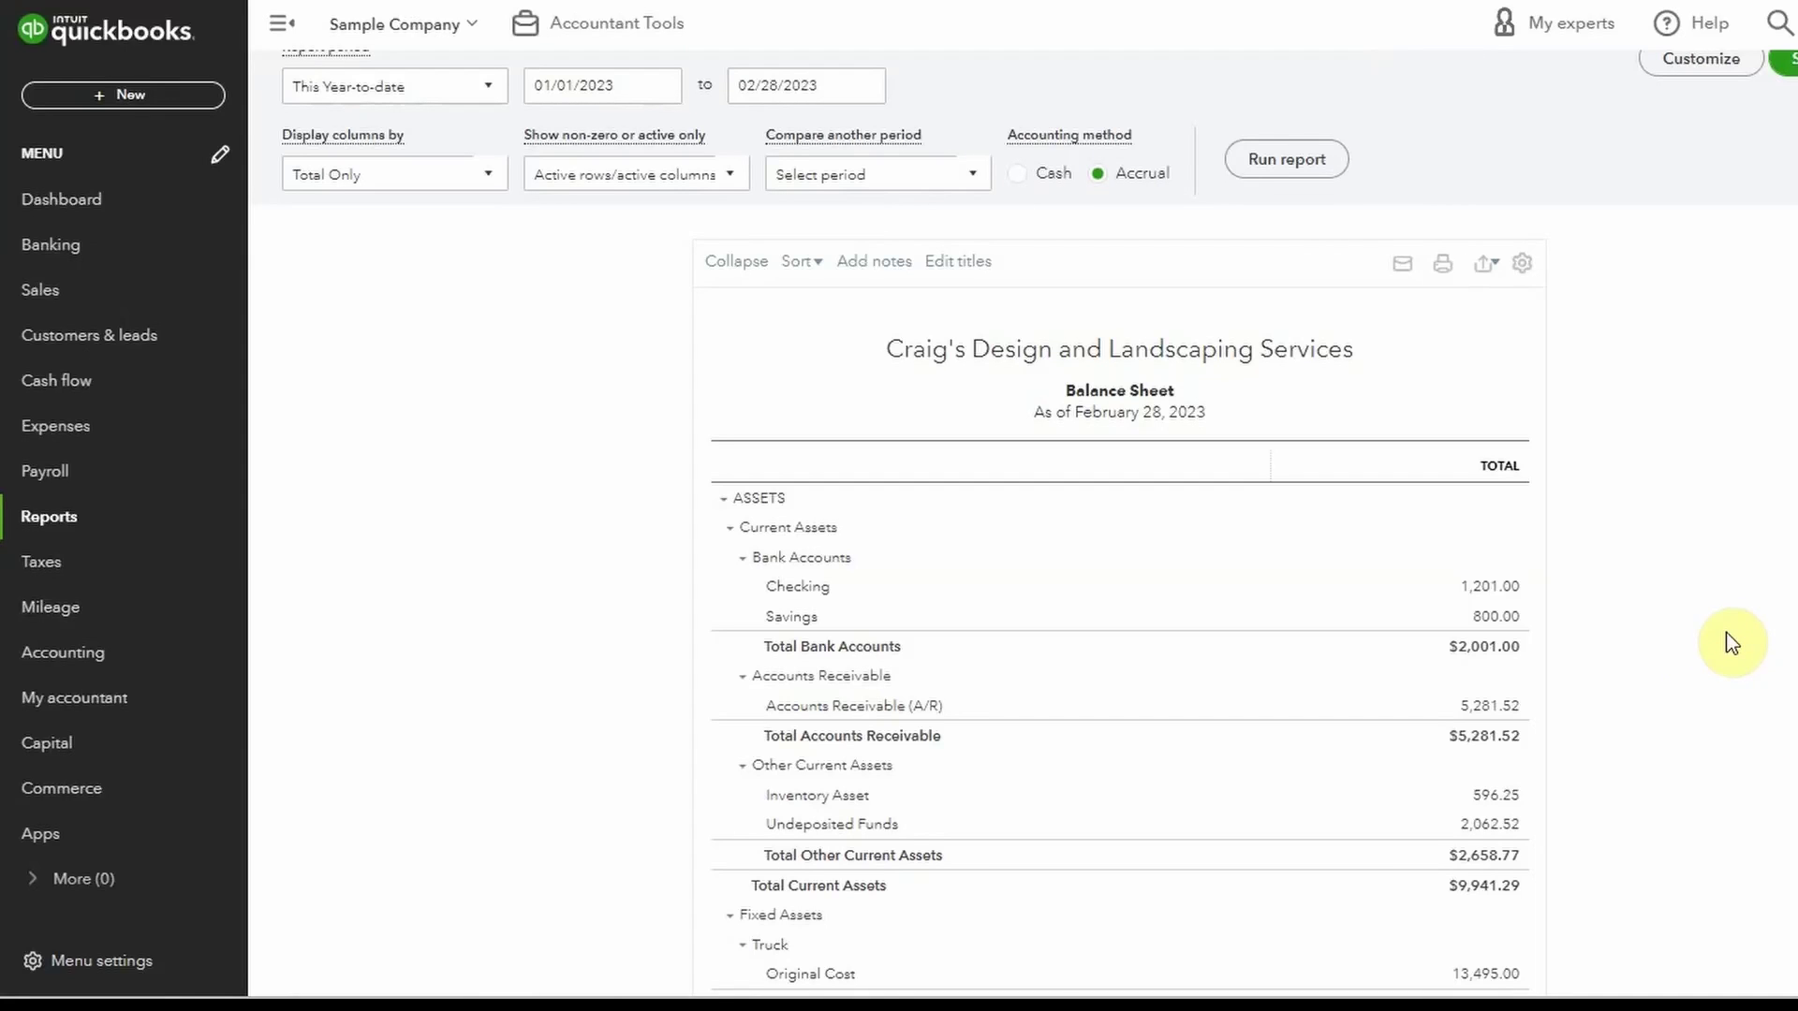
{"action": "scroll", "coordinate": [1714, 637], "scroll_direction": "up", "scroll_amount": 1}
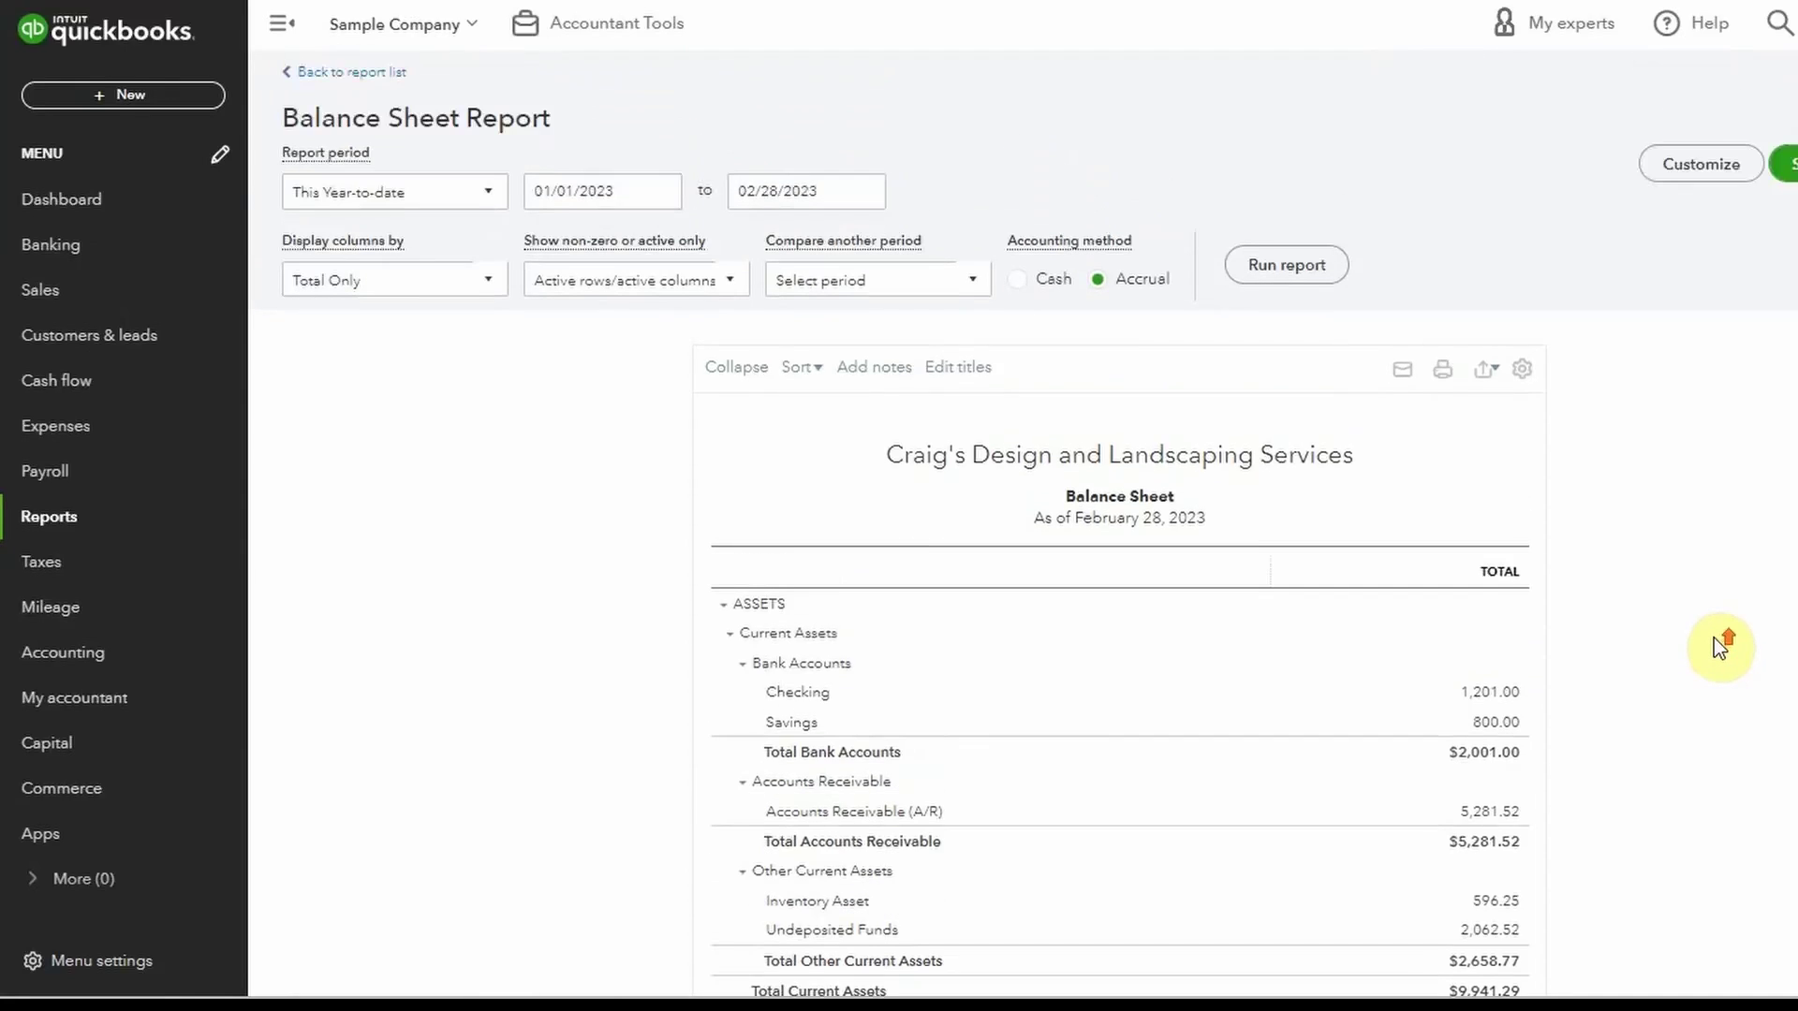
Return to the report list, open the Profit and Loss report and run it with columns displayed by Months
{"action": "left_click", "coordinate": [318, 78]}
{"action": "left_click", "coordinate": [432, 510]}
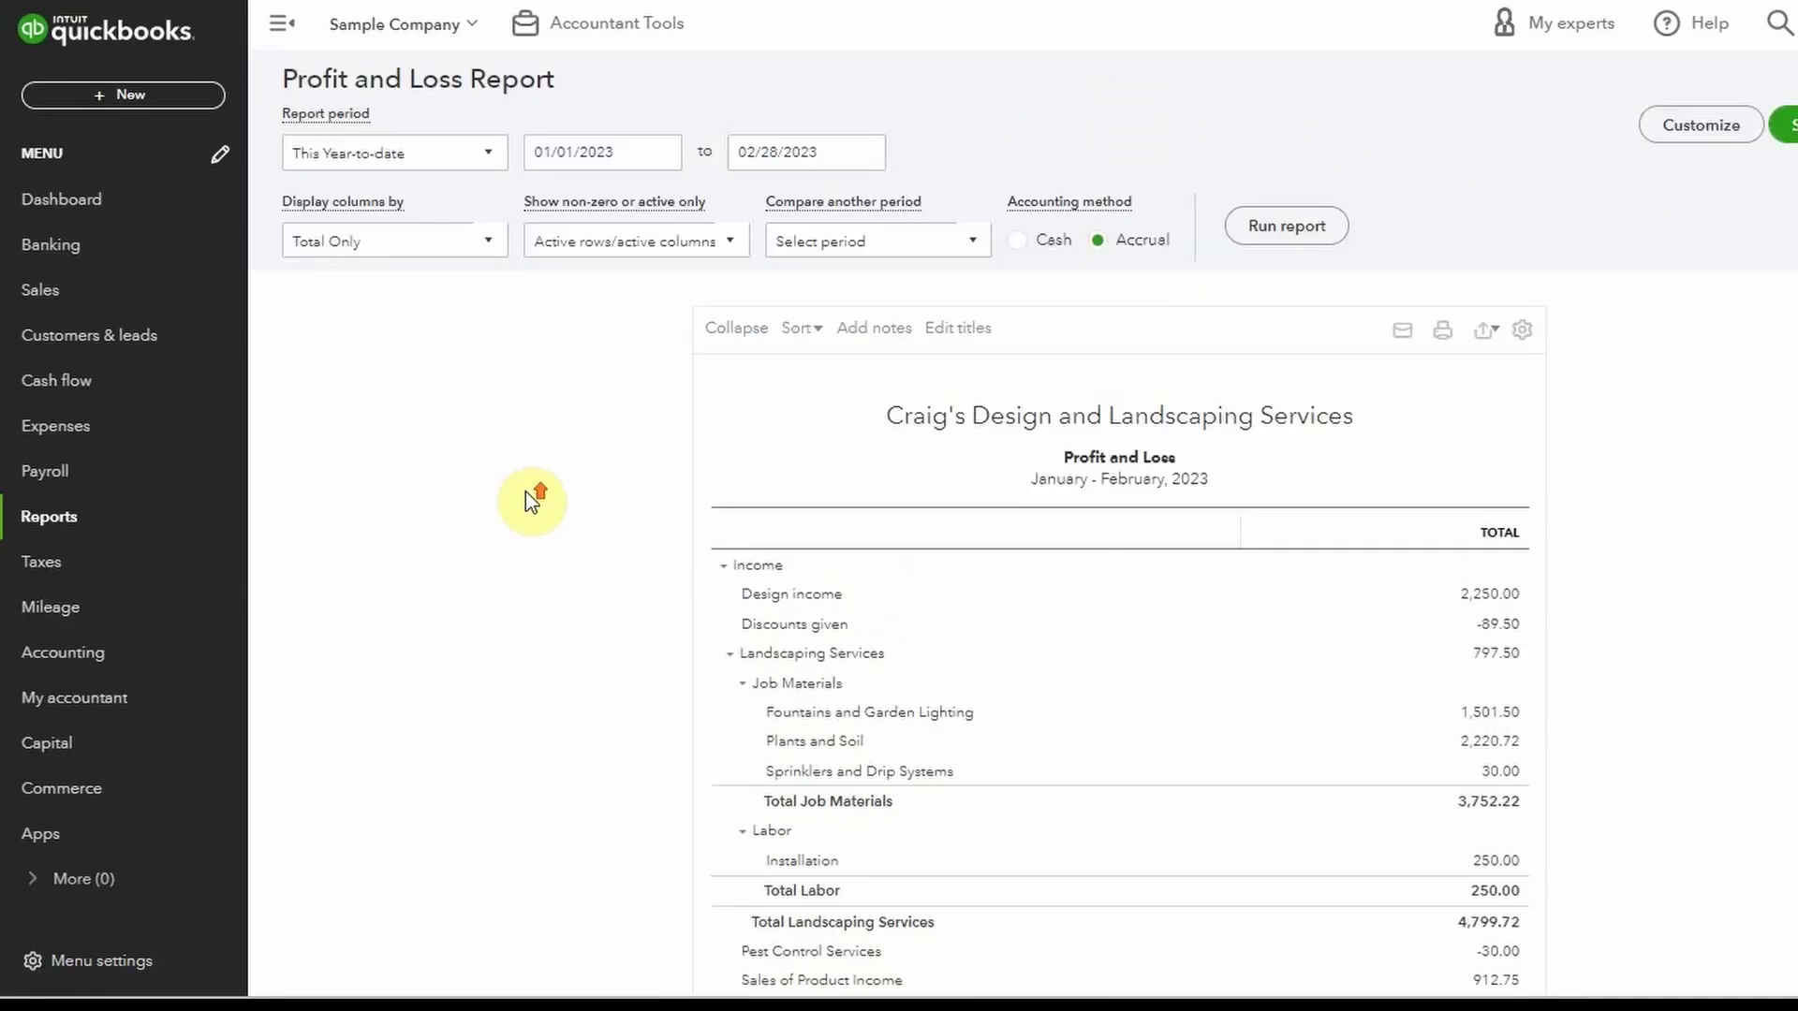
{"action": "left_click", "coordinate": [450, 298]}
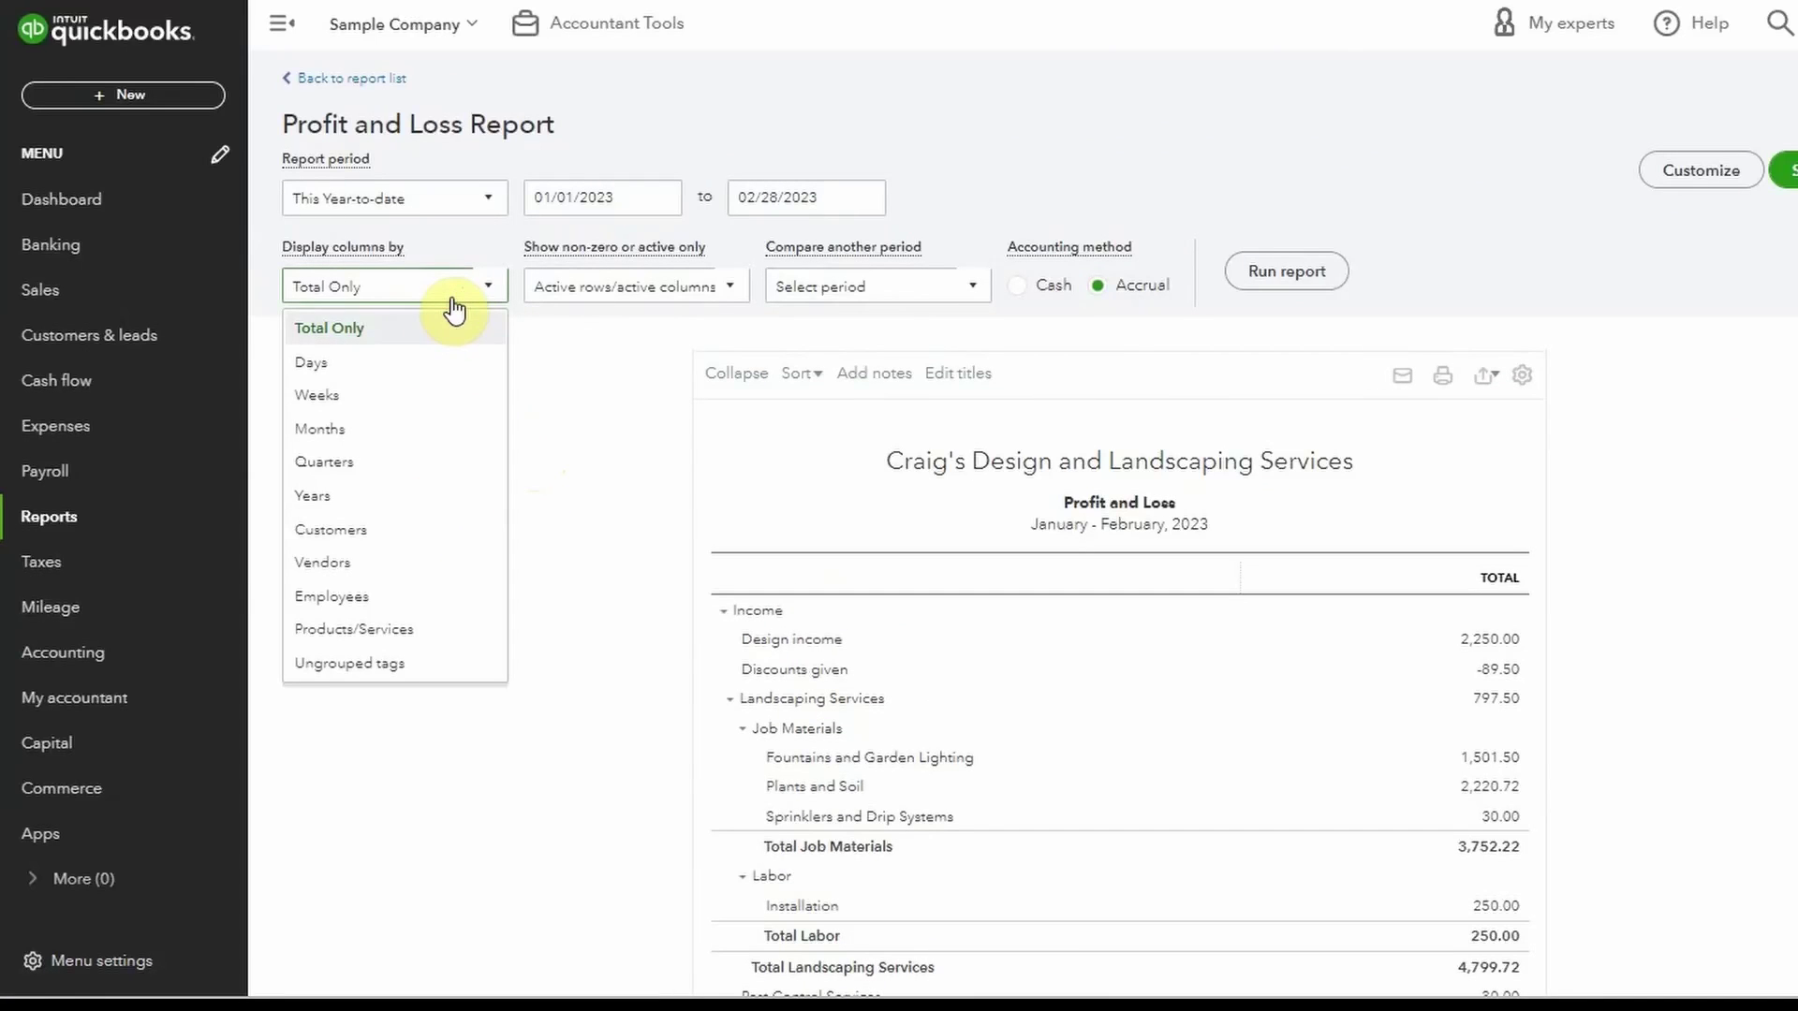
{"action": "left_click", "coordinate": [391, 433]}
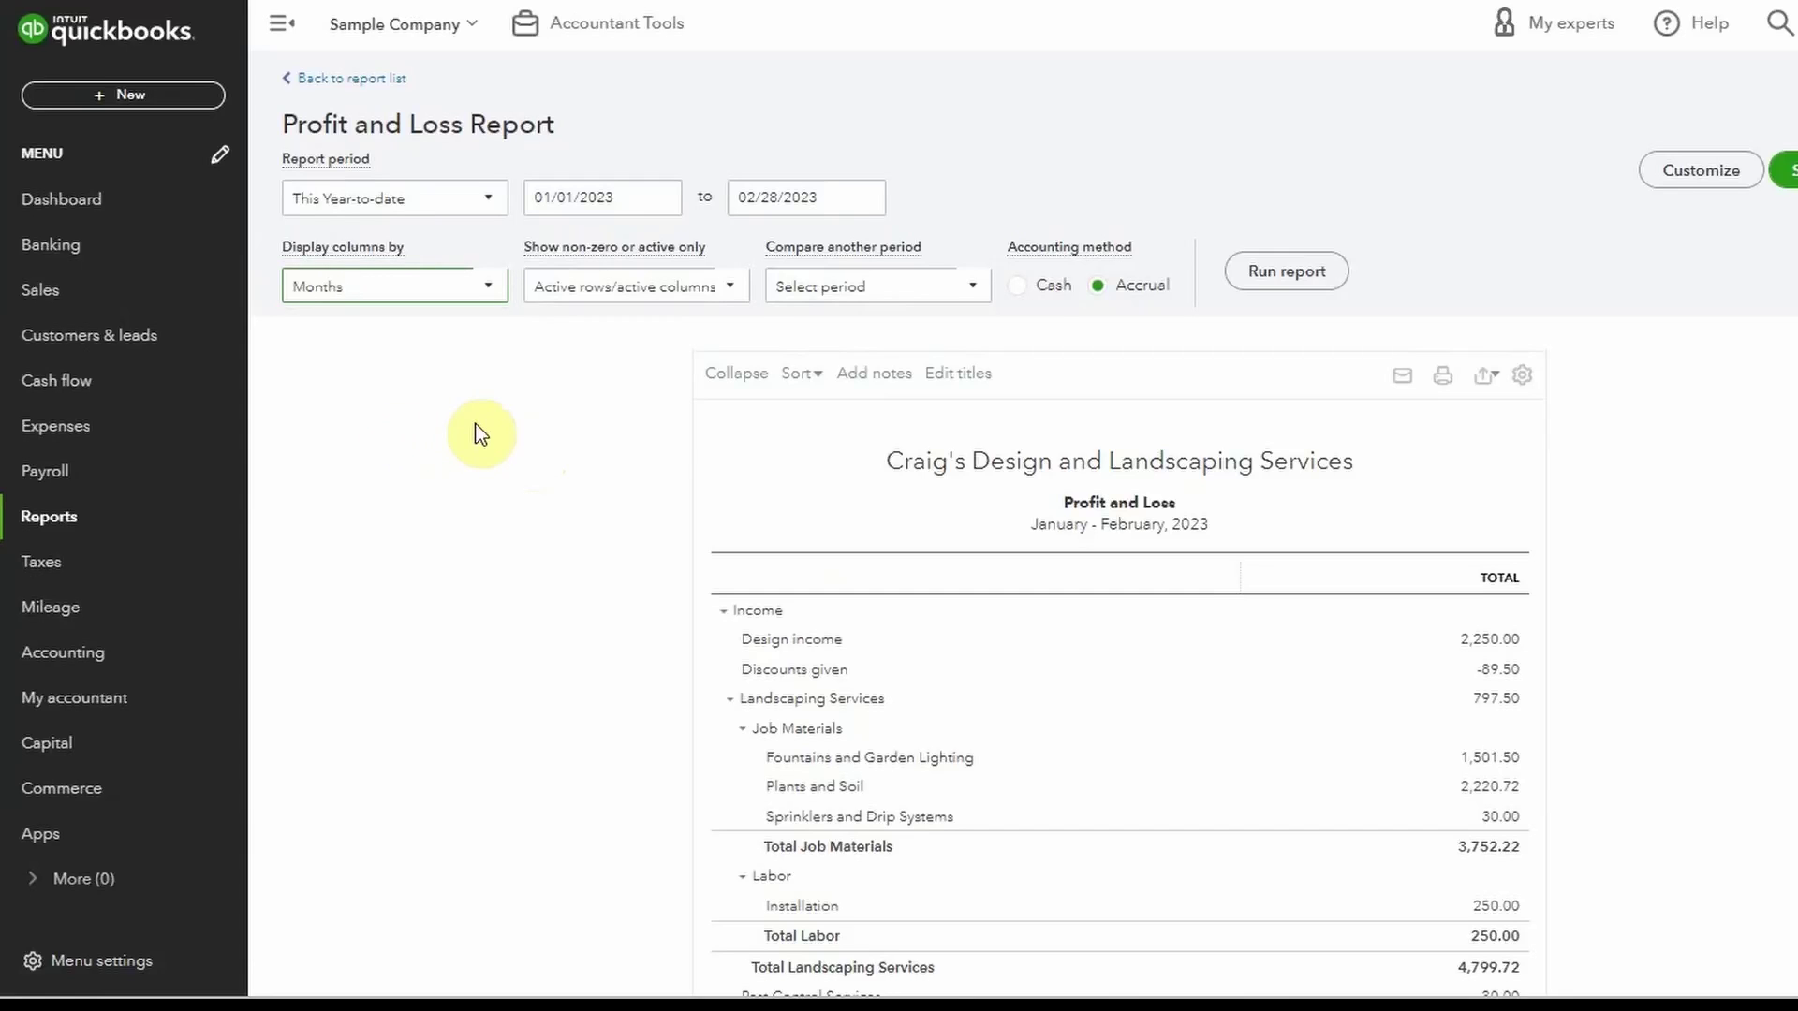
{"action": "left_click", "coordinate": [1269, 273]}
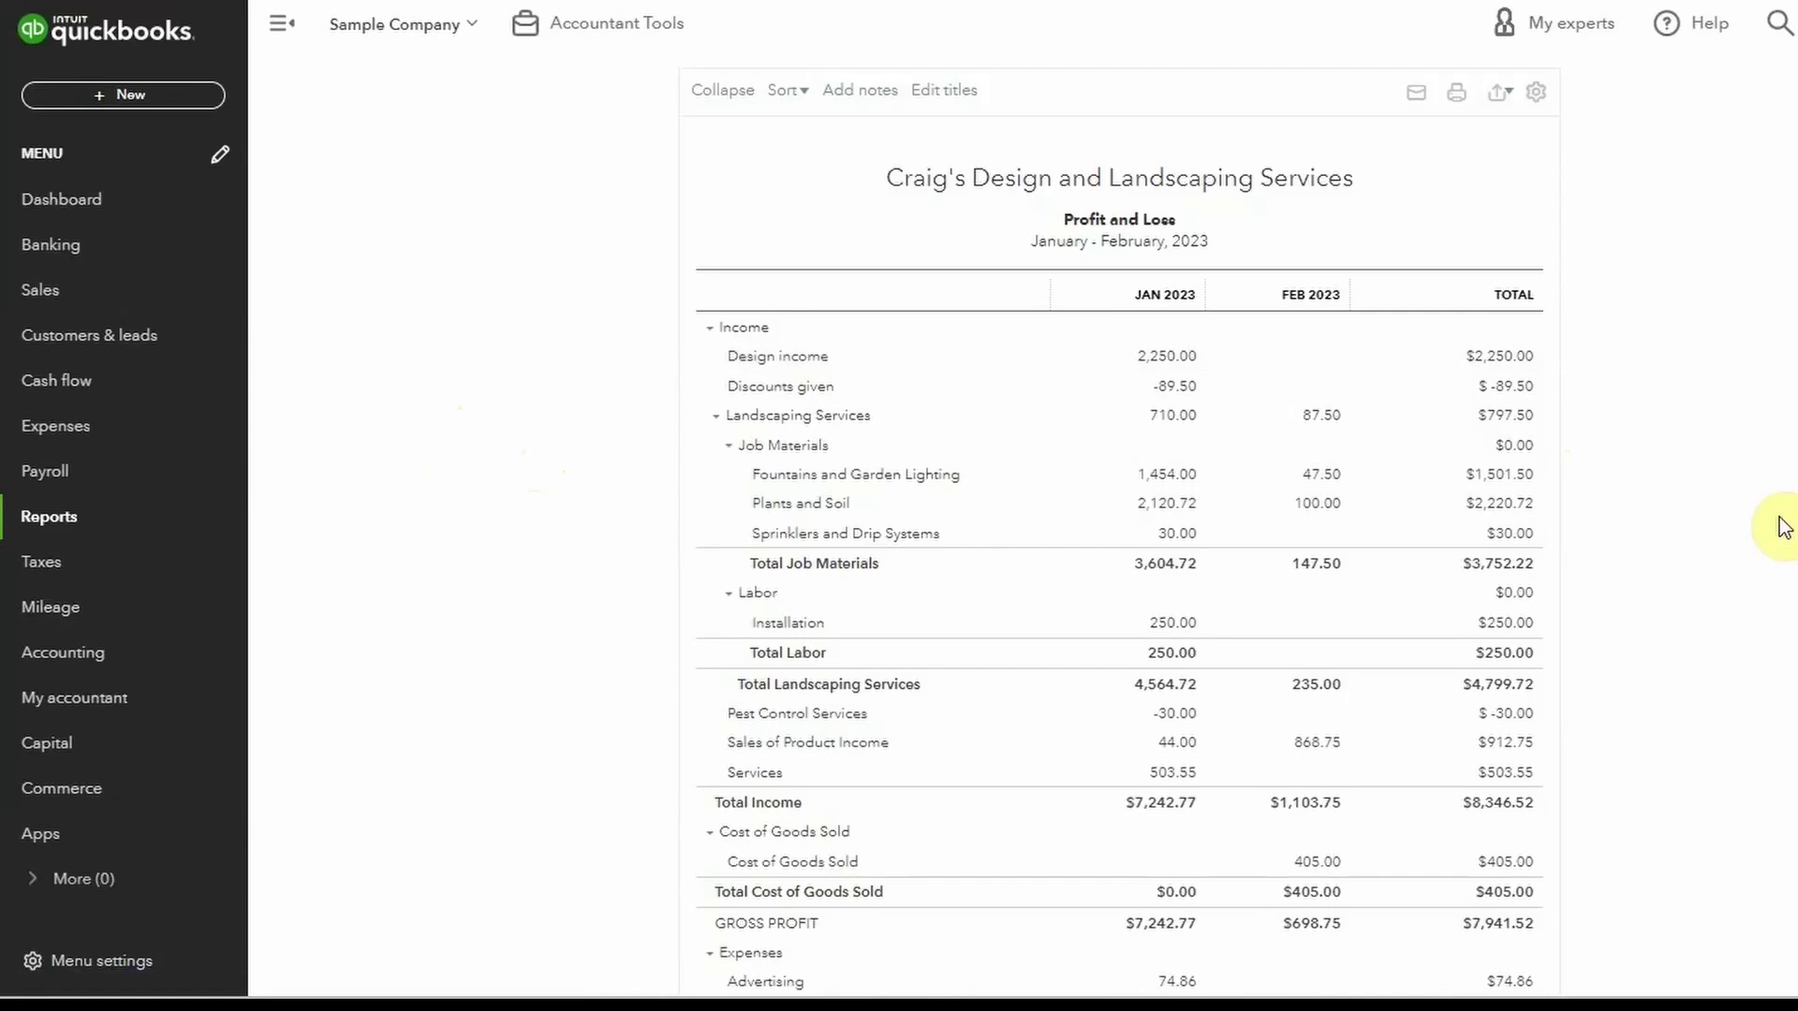
Set the Profit and Loss report period to Last Year and run the report again
{"action": "scroll", "coordinate": [1776, 508], "scroll_direction": "up", "scroll_amount": 3}
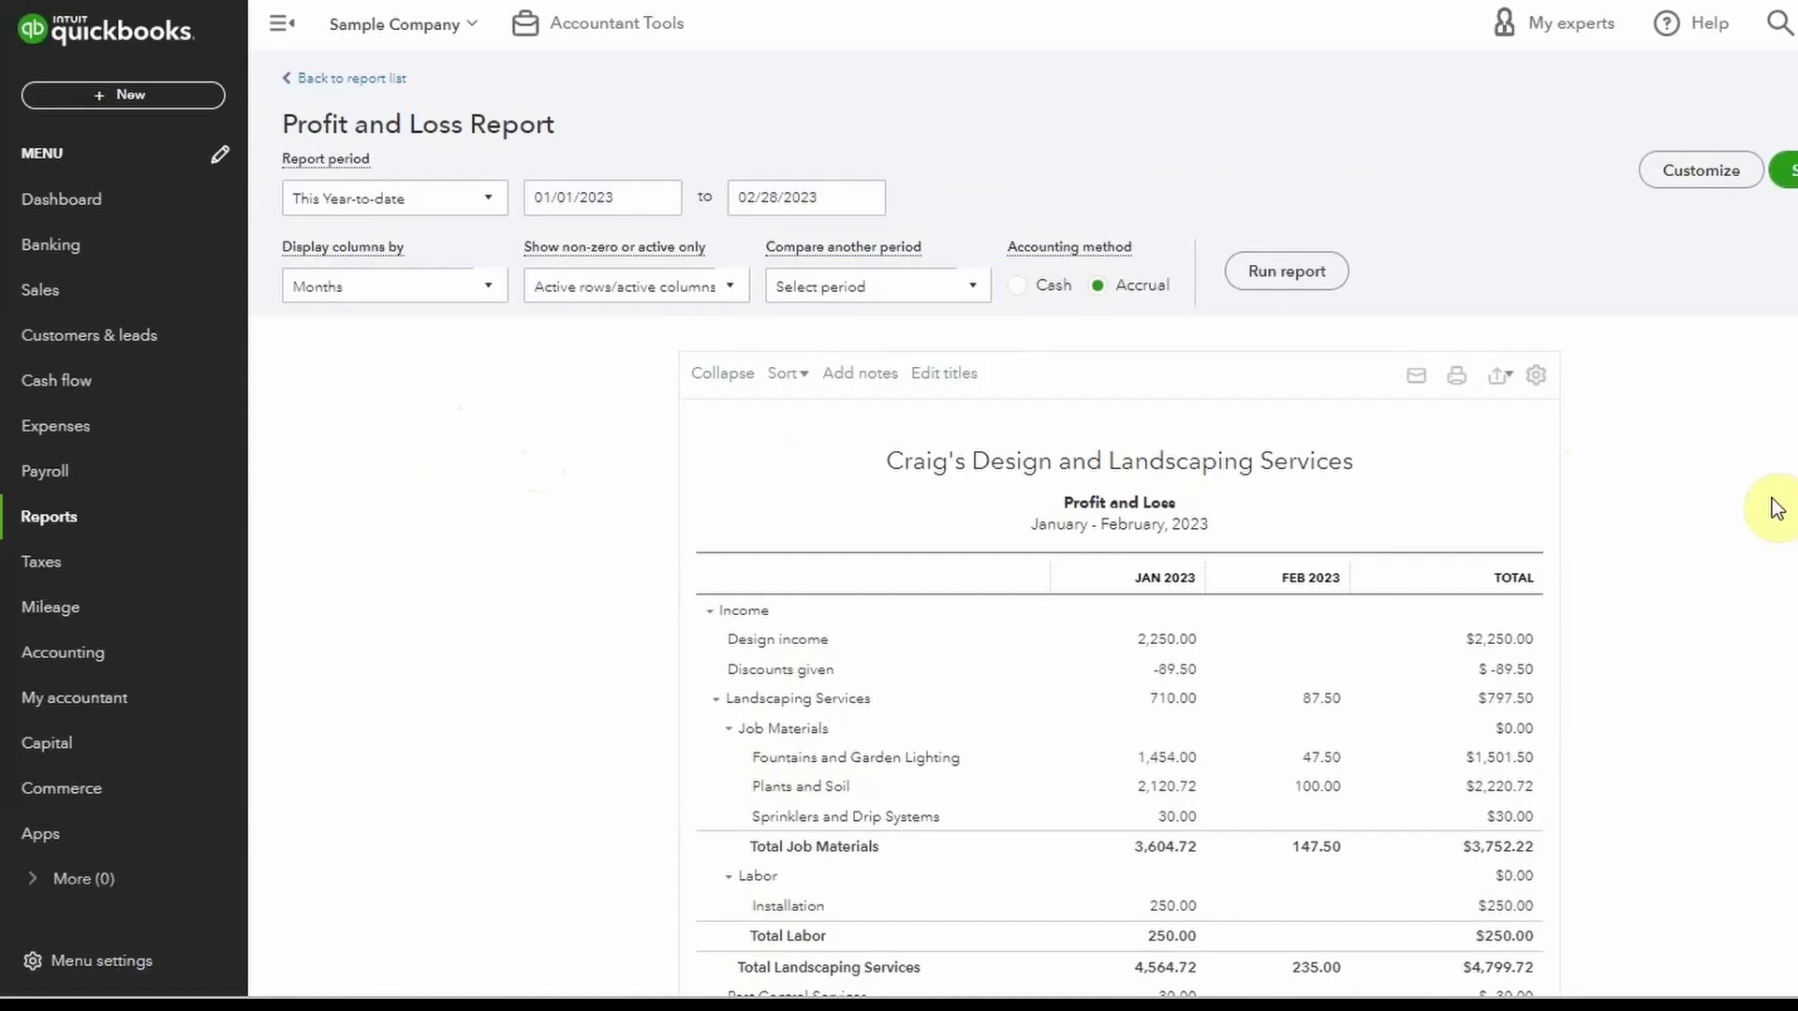
{"action": "left_click", "coordinate": [491, 199]}
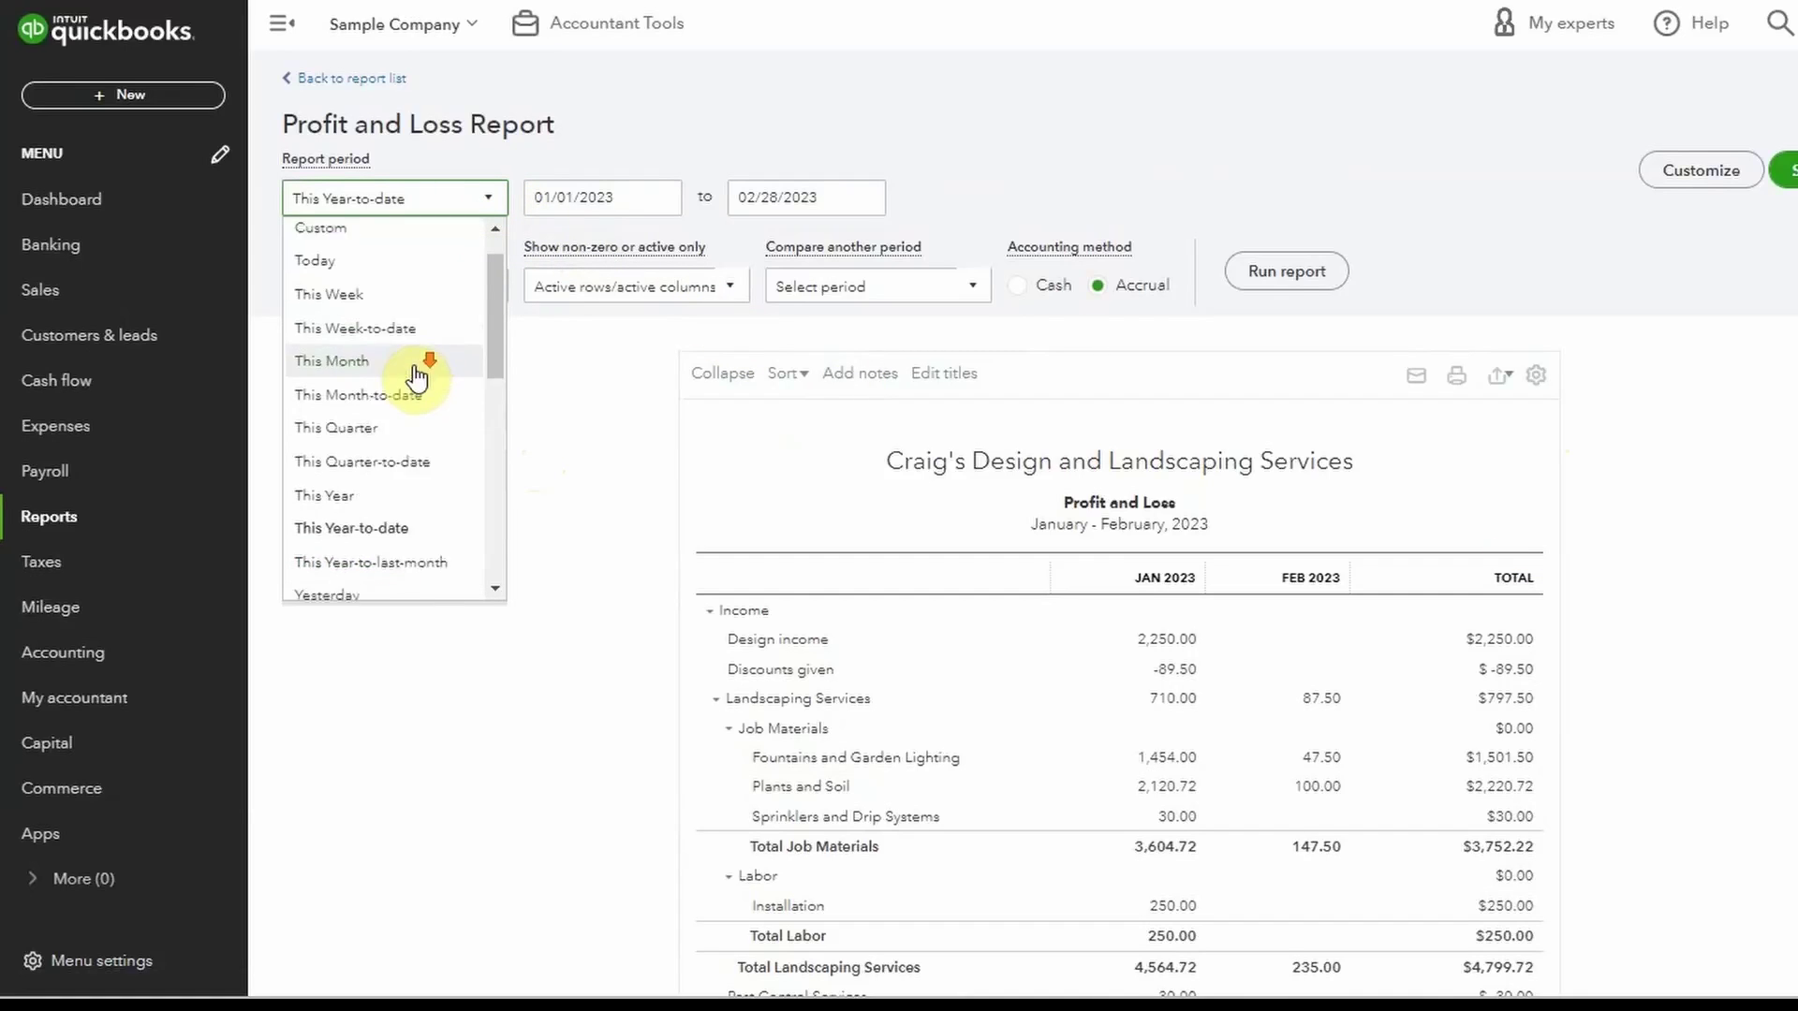
{"action": "scroll", "coordinate": [412, 377], "scroll_direction": "down", "scroll_amount": 3}
{"action": "left_click", "coordinate": [367, 532]}
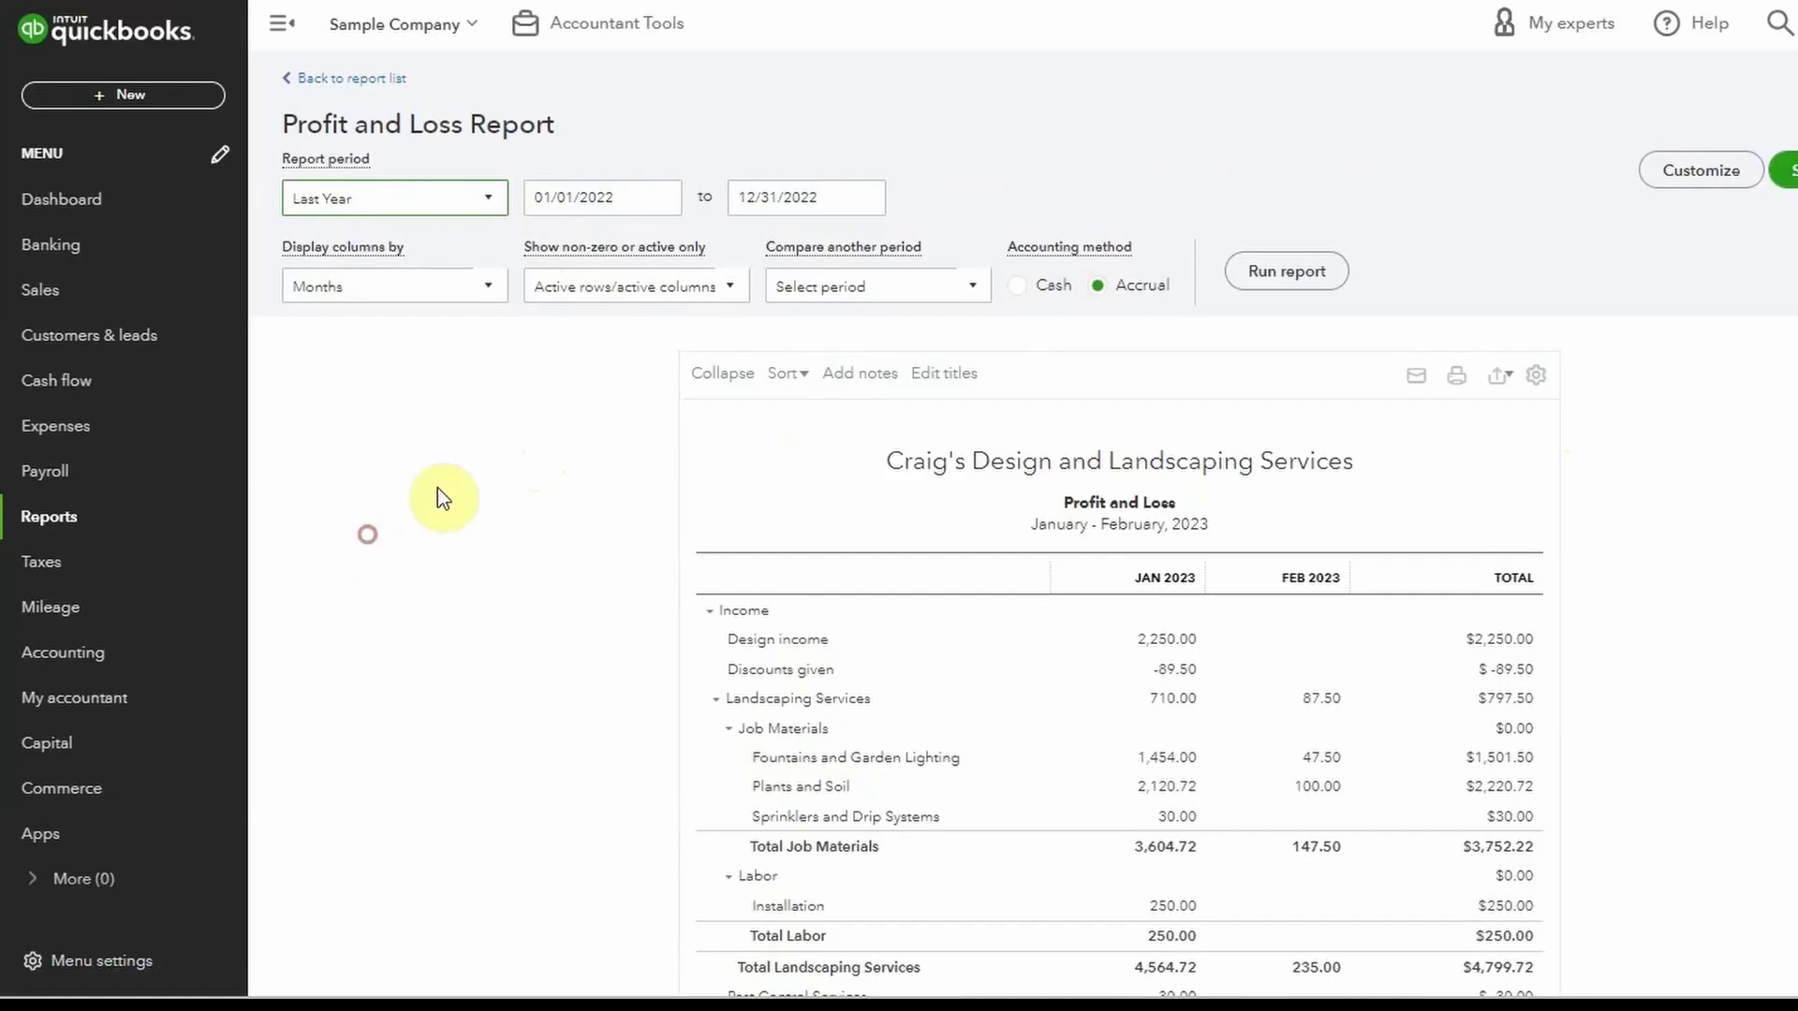
{"action": "left_click", "coordinate": [1287, 272]}
Examine the monthly income, expenses and net income for 2022 in the Profit and Loss report
{"action": "scroll", "coordinate": [1726, 487], "scroll_direction": "down", "scroll_amount": 3}
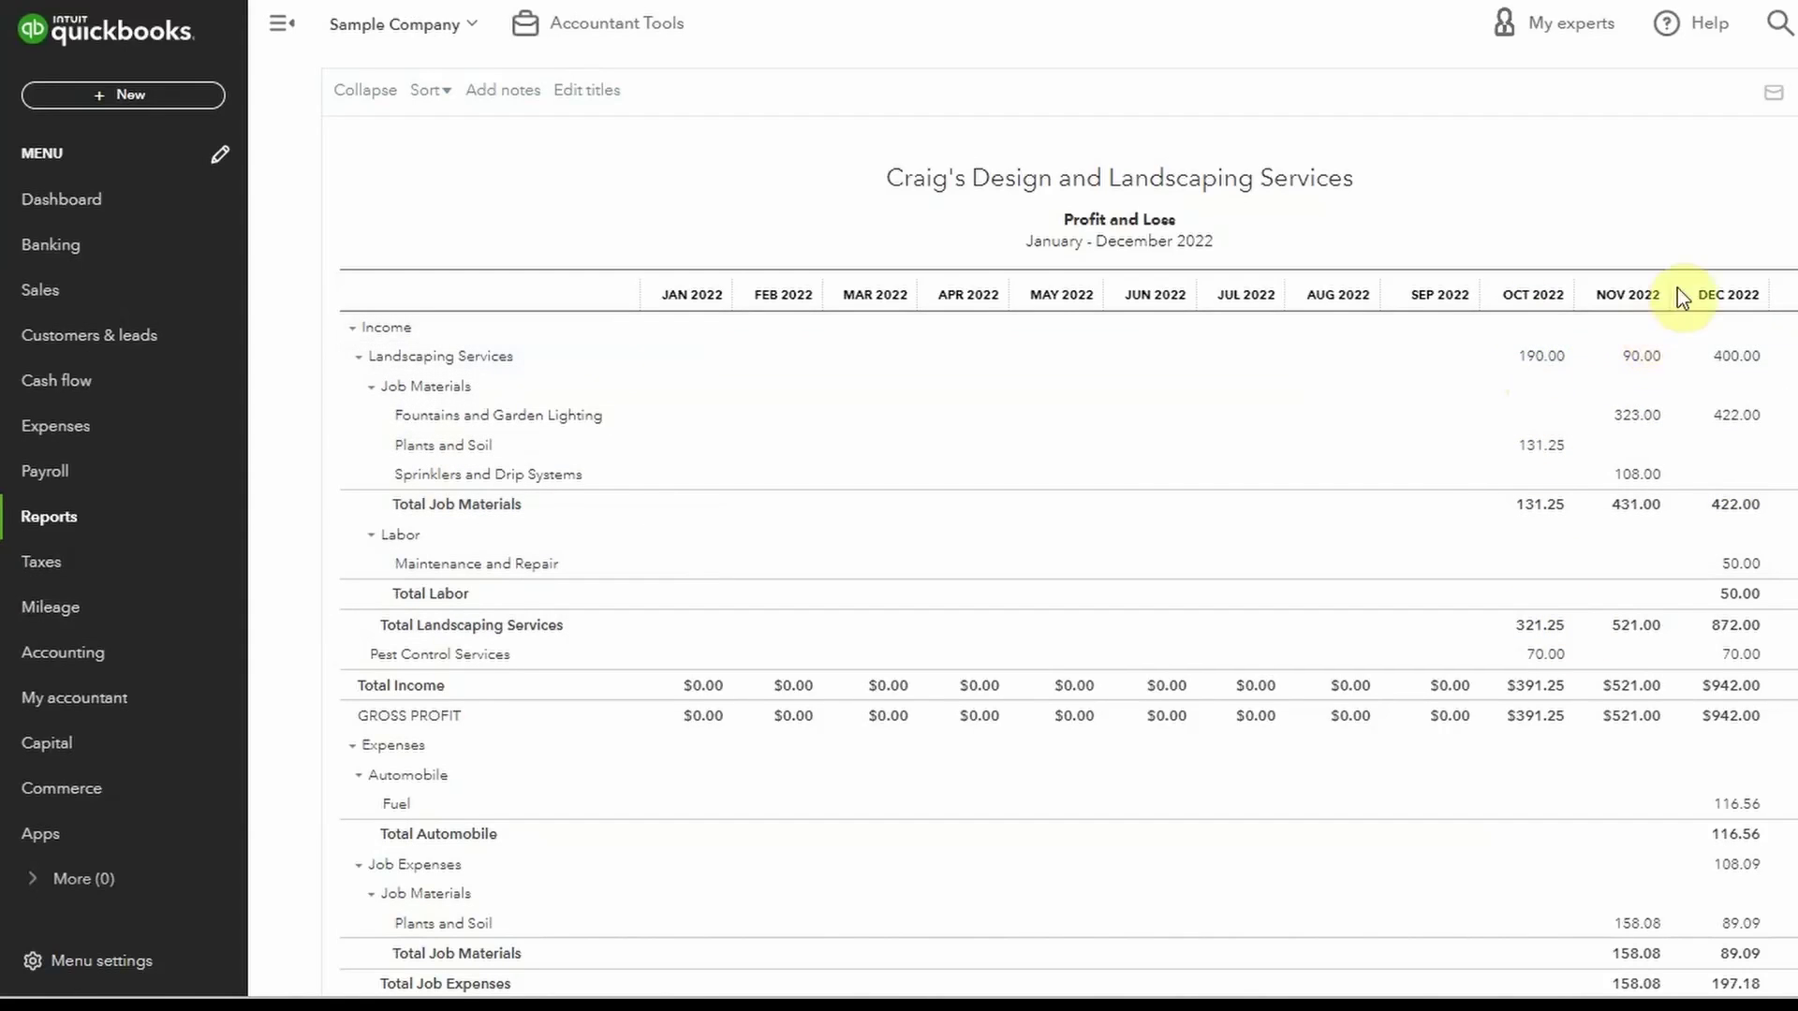
{"action": "scroll", "coordinate": [1733, 562], "scroll_direction": "down", "scroll_amount": 2}
{"action": "scroll", "coordinate": [1736, 564], "scroll_direction": "down", "scroll_amount": 4}
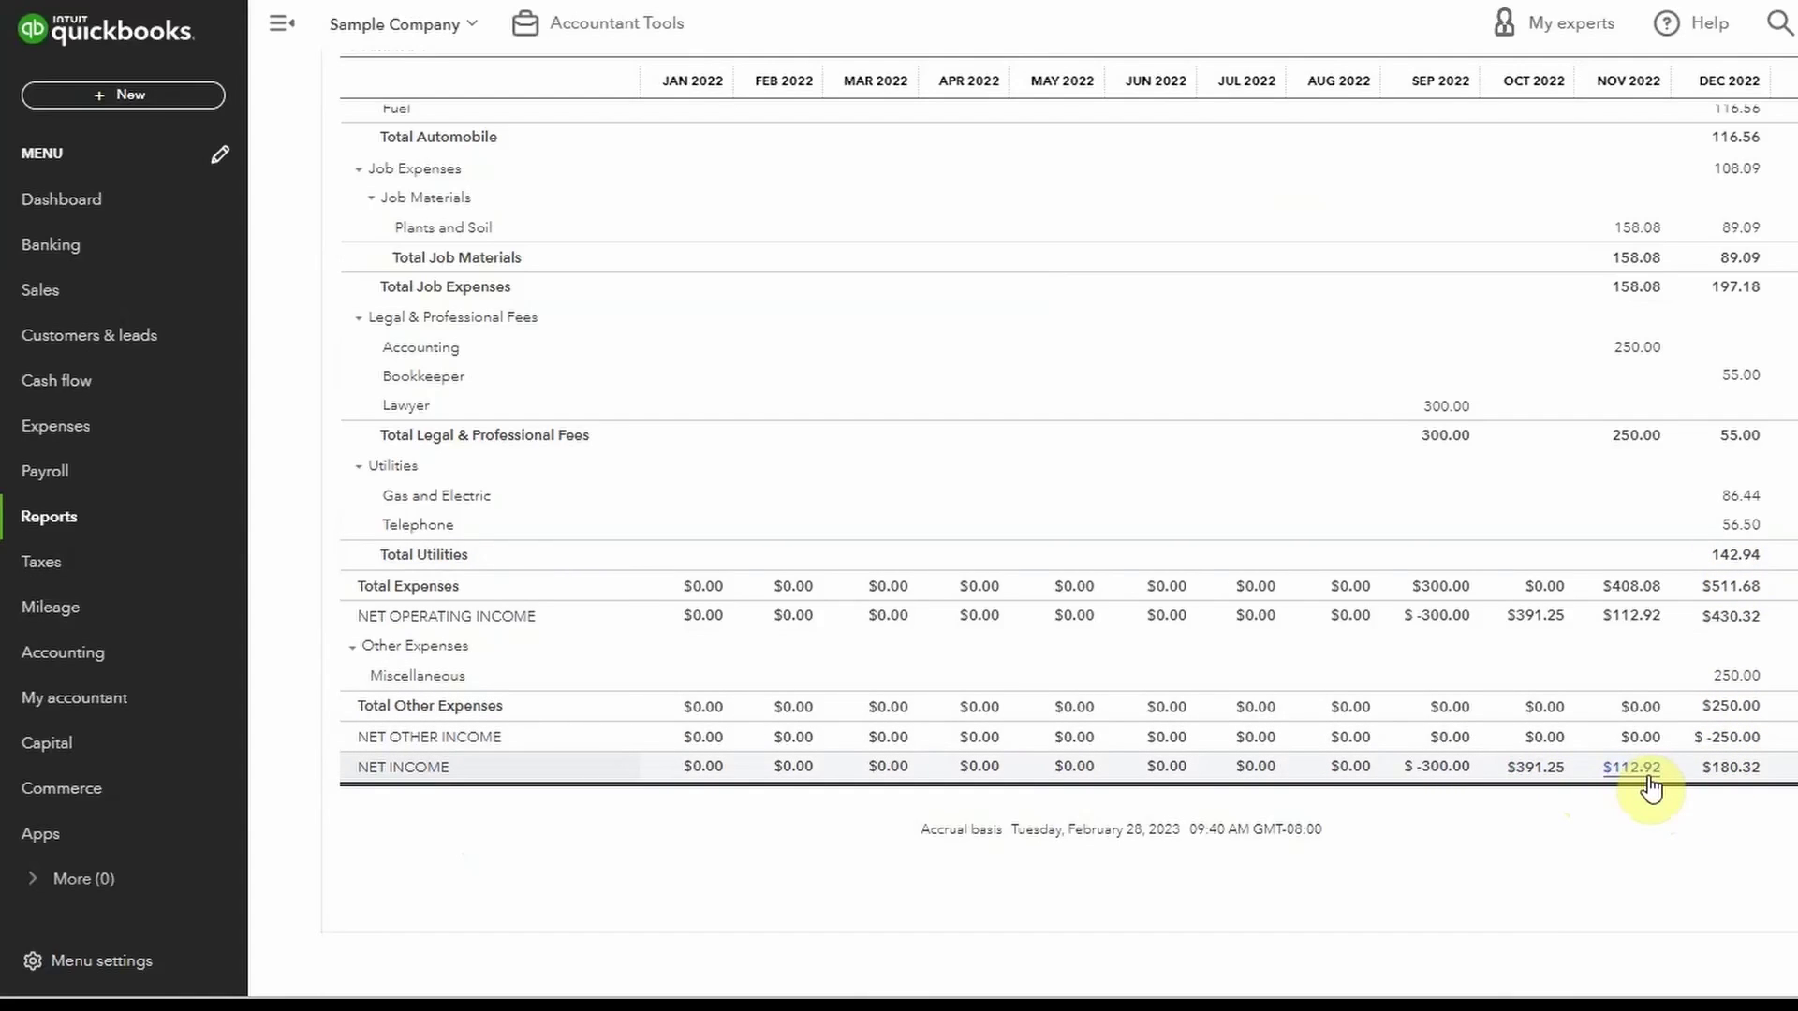
{"action": "left_click", "coordinate": [1747, 775]}
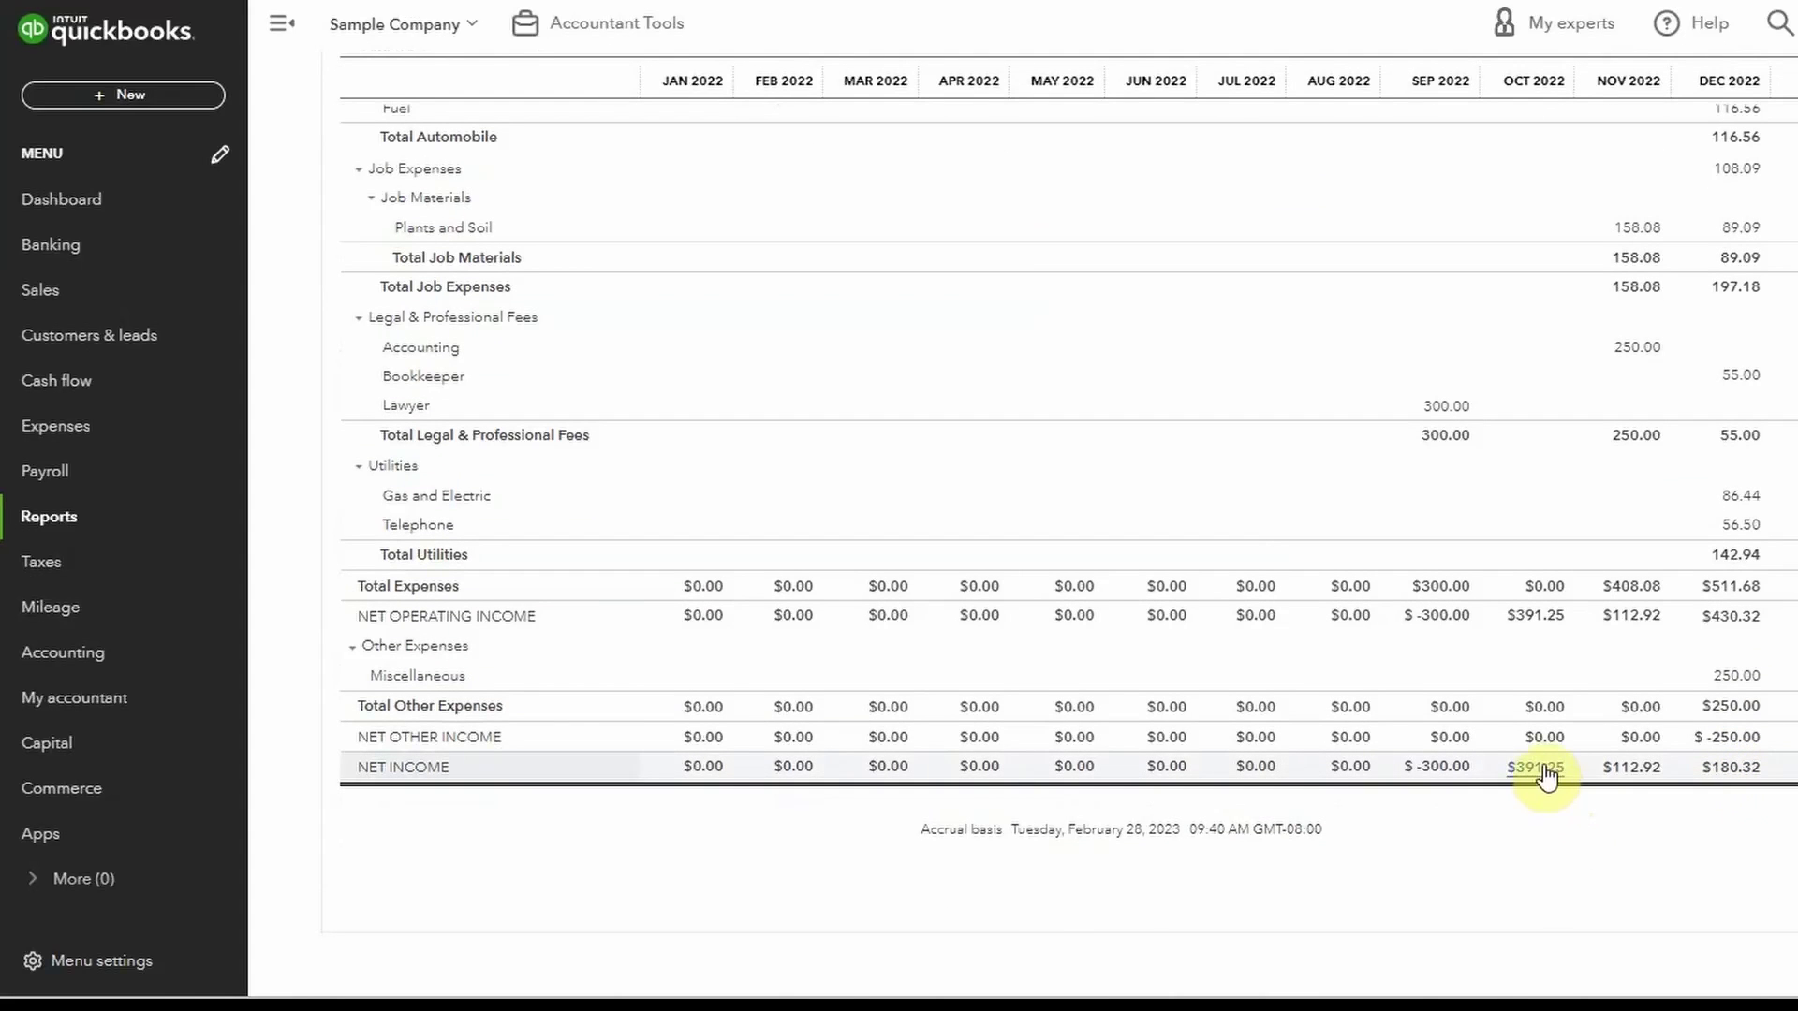
{"action": "scroll", "coordinate": [1793, 701], "scroll_direction": "up", "scroll_amount": 10}
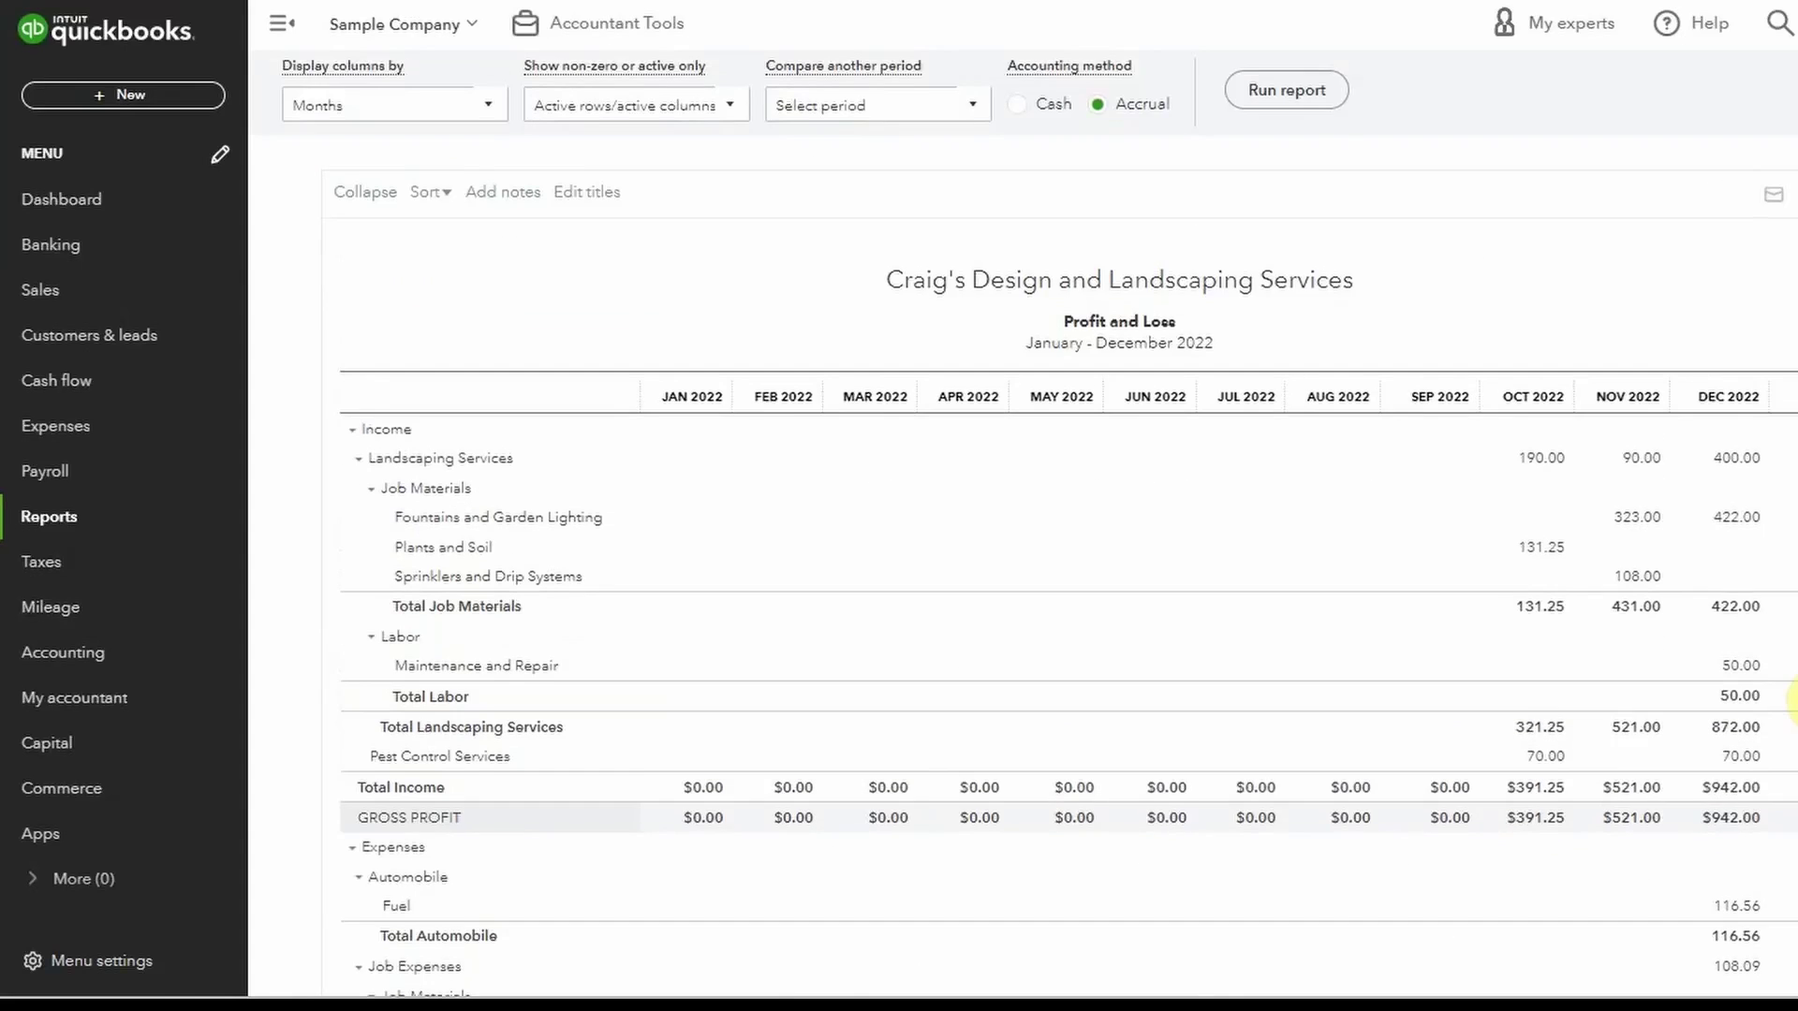
{"action": "scroll", "coordinate": [1794, 701], "scroll_direction": "down", "scroll_amount": 3}
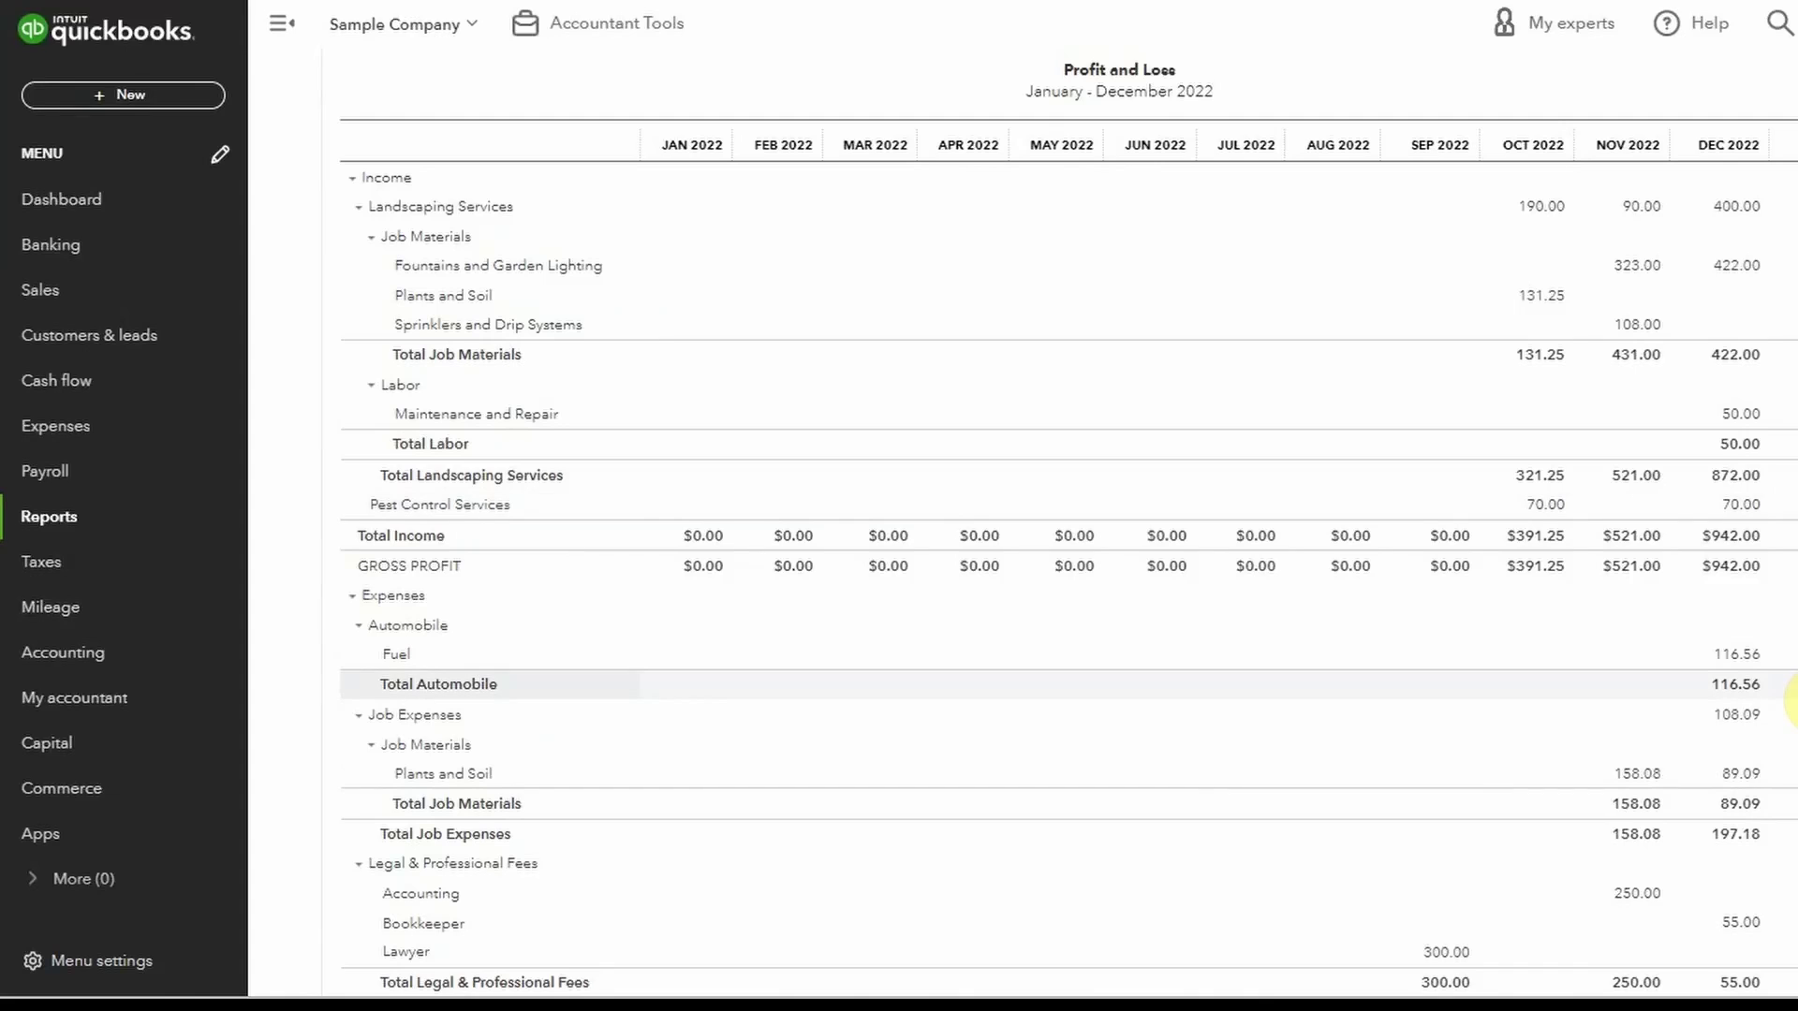
{"action": "scroll", "coordinate": [1793, 695], "scroll_direction": "down", "scroll_amount": 6}
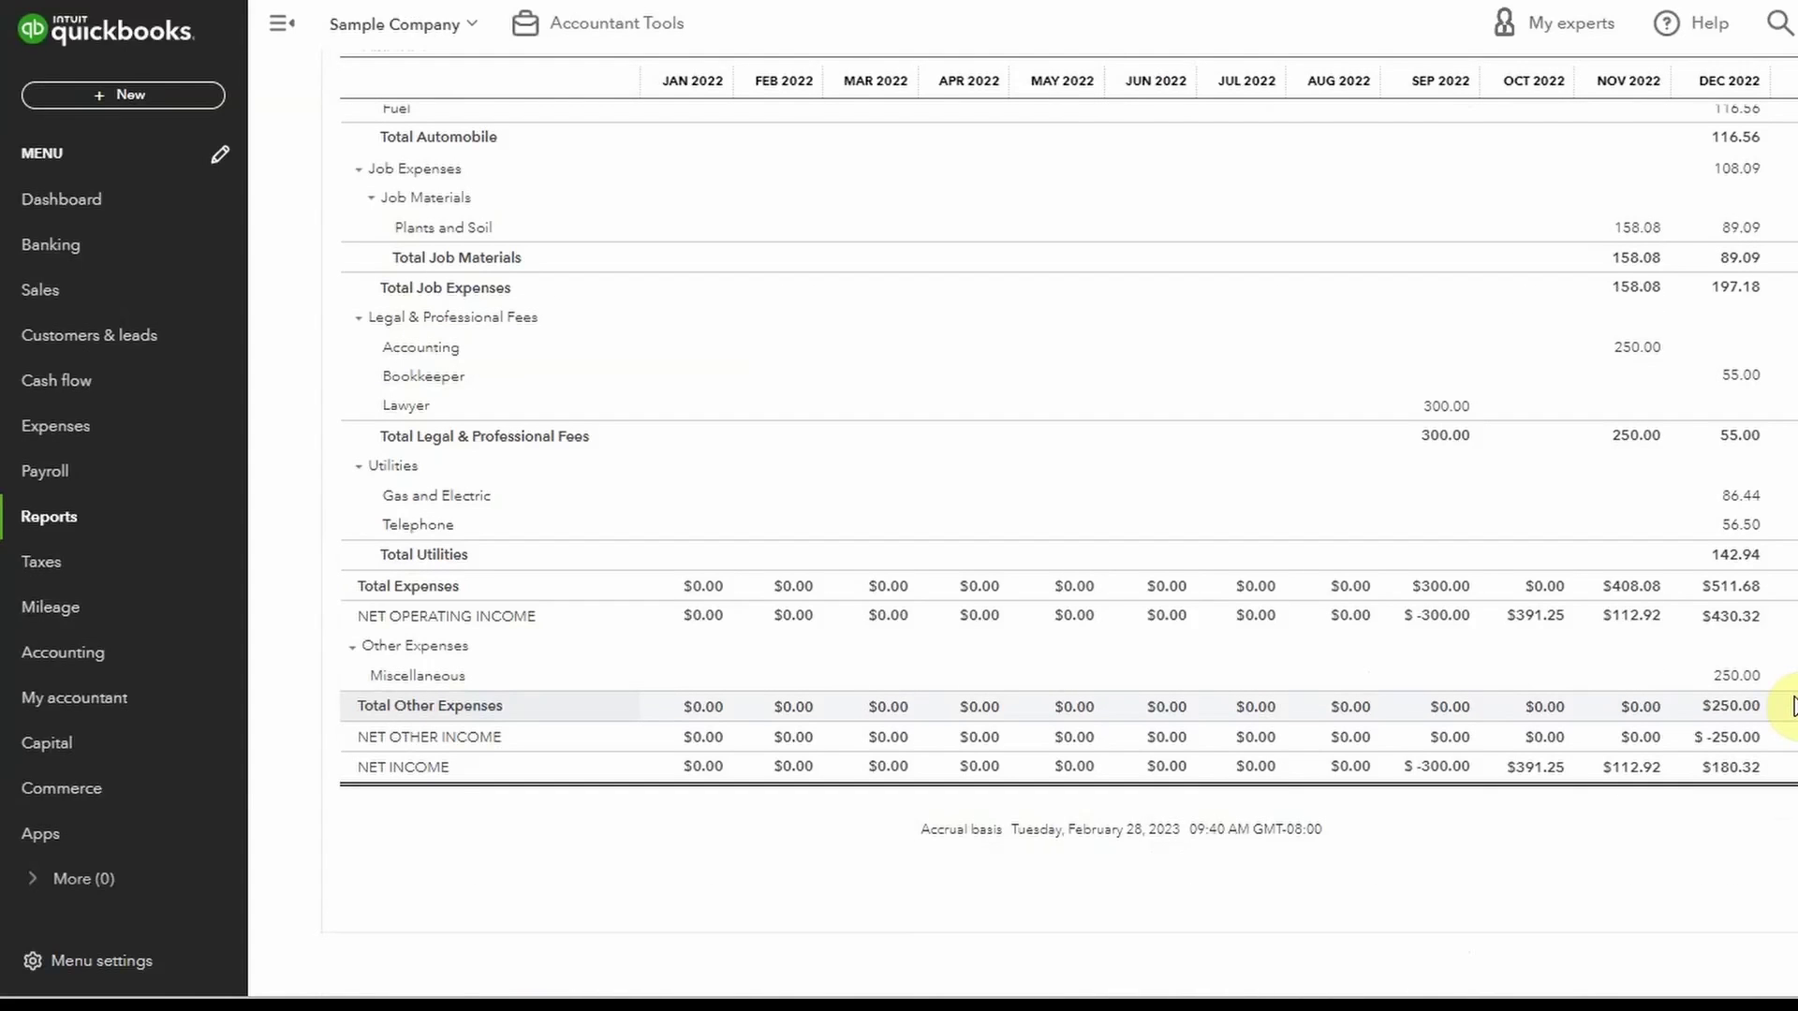
{"action": "scroll", "coordinate": [1766, 750], "scroll_direction": "up", "scroll_amount": 9}
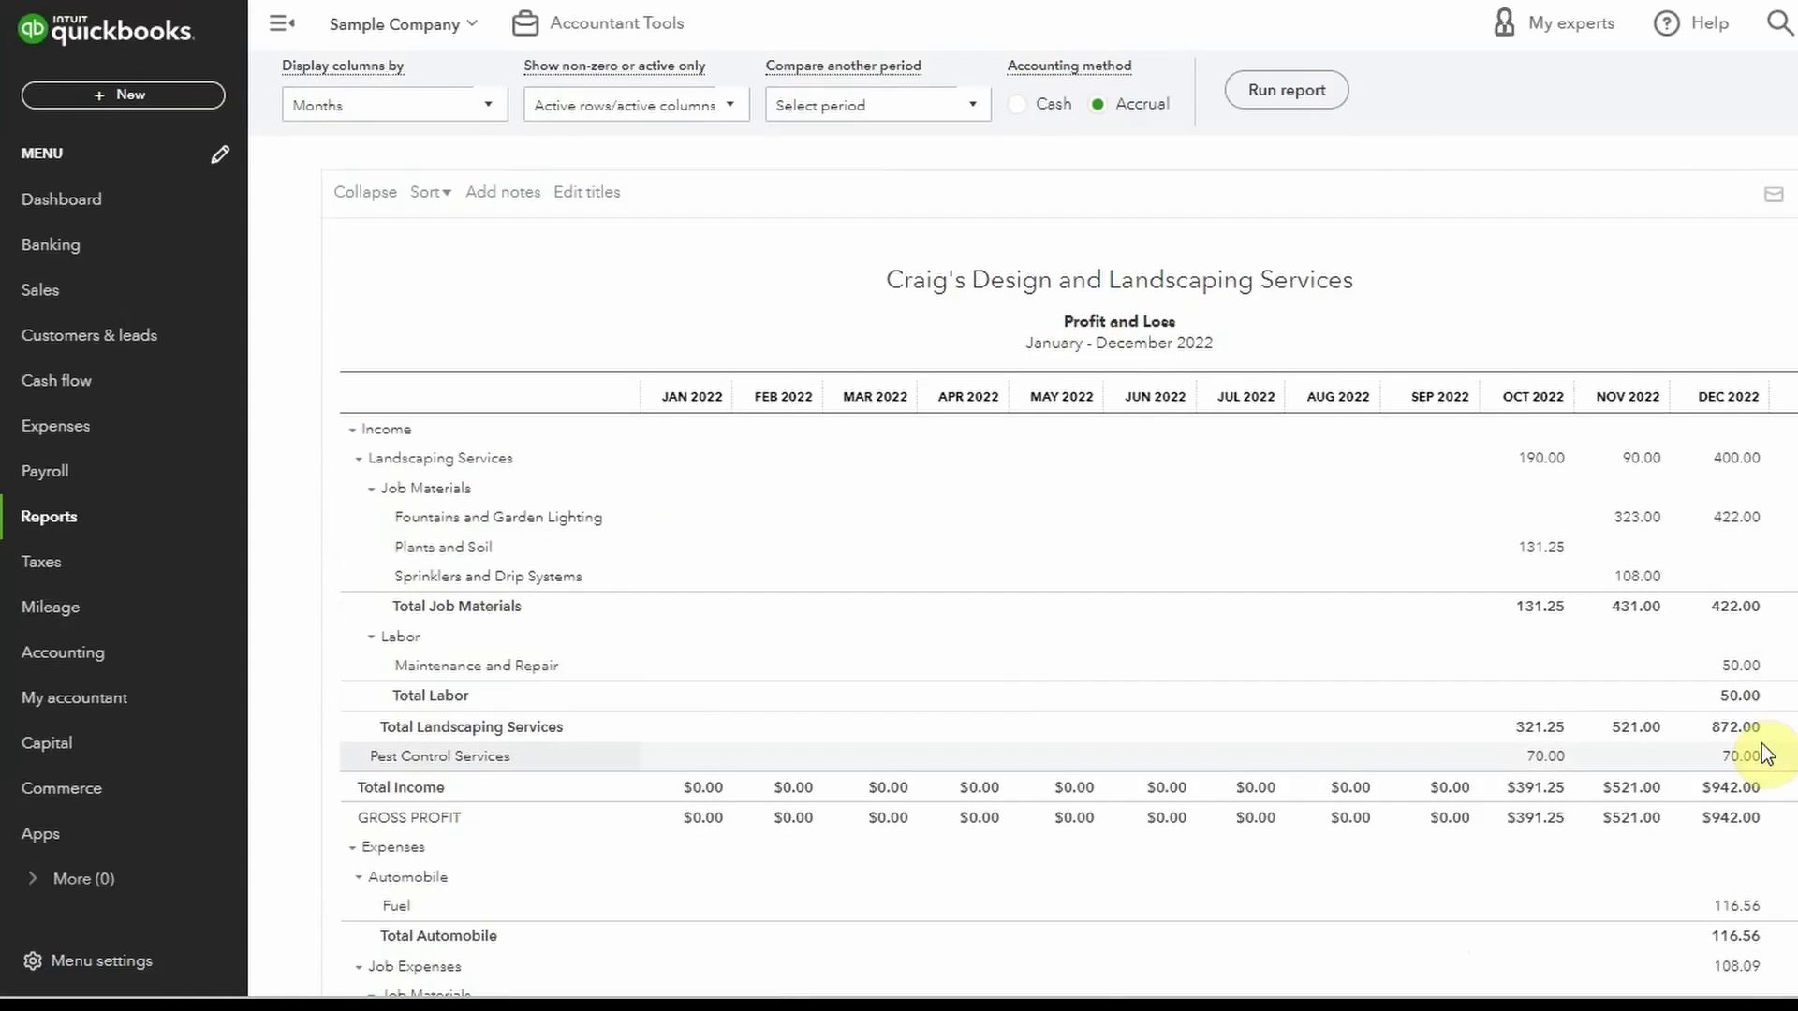
{"action": "scroll", "coordinate": [1461, 439], "scroll_direction": "up", "scroll_amount": 2}
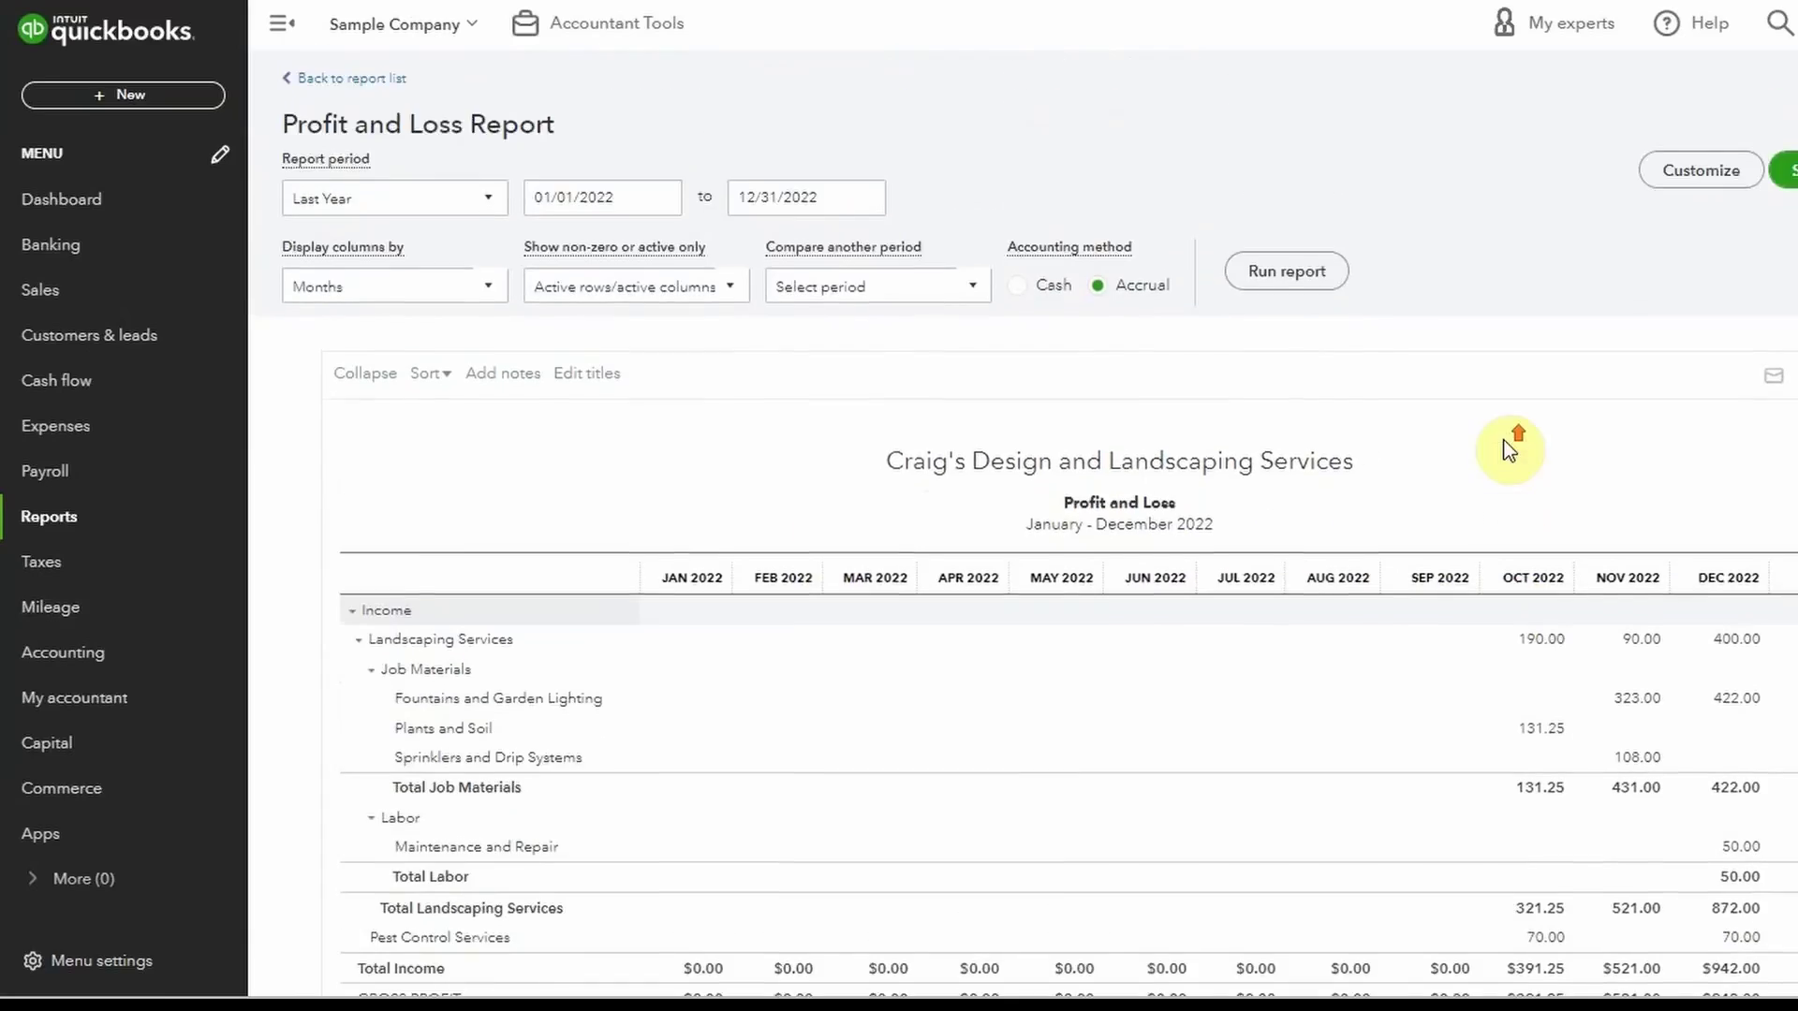